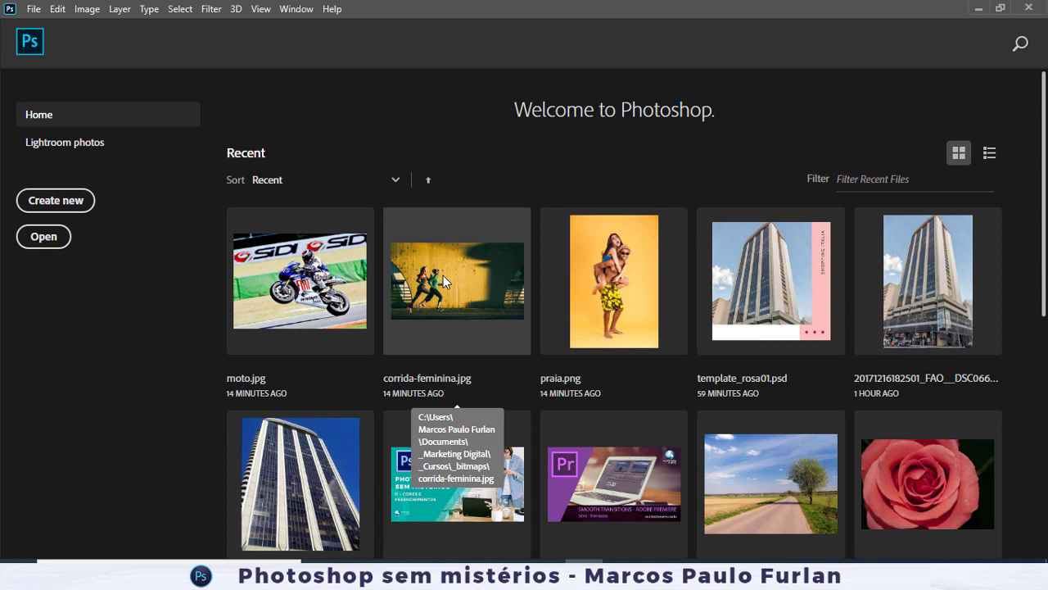
# - Open the recent image corrida-feminina.jpg, and get the dark double-arrow icon from the Illustrator document for use in Photoshop
pyautogui.click(456, 305)
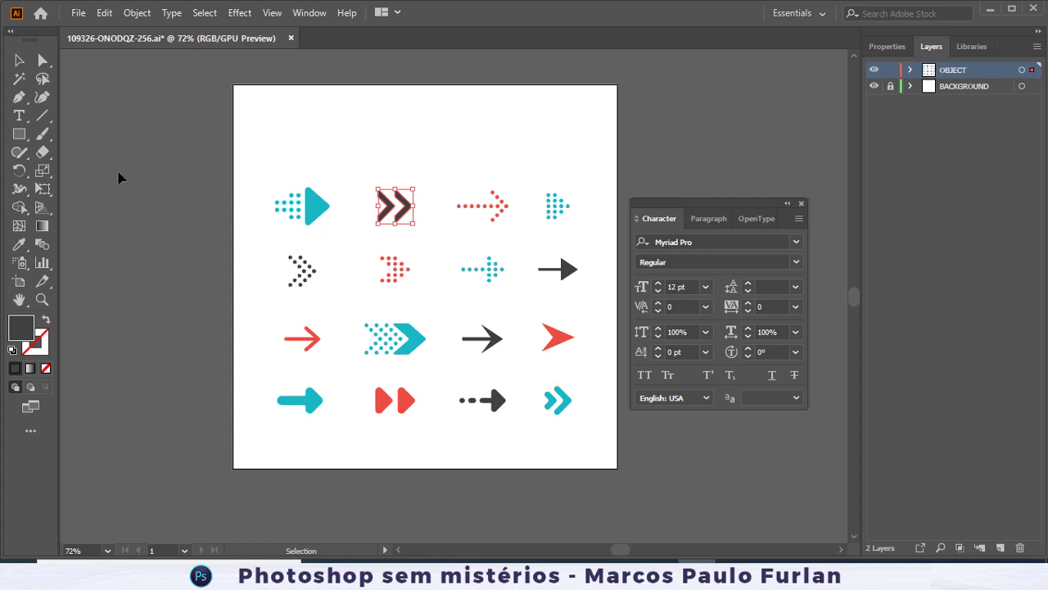
pyautogui.click(19, 60)
pyautogui.click(582, 574)
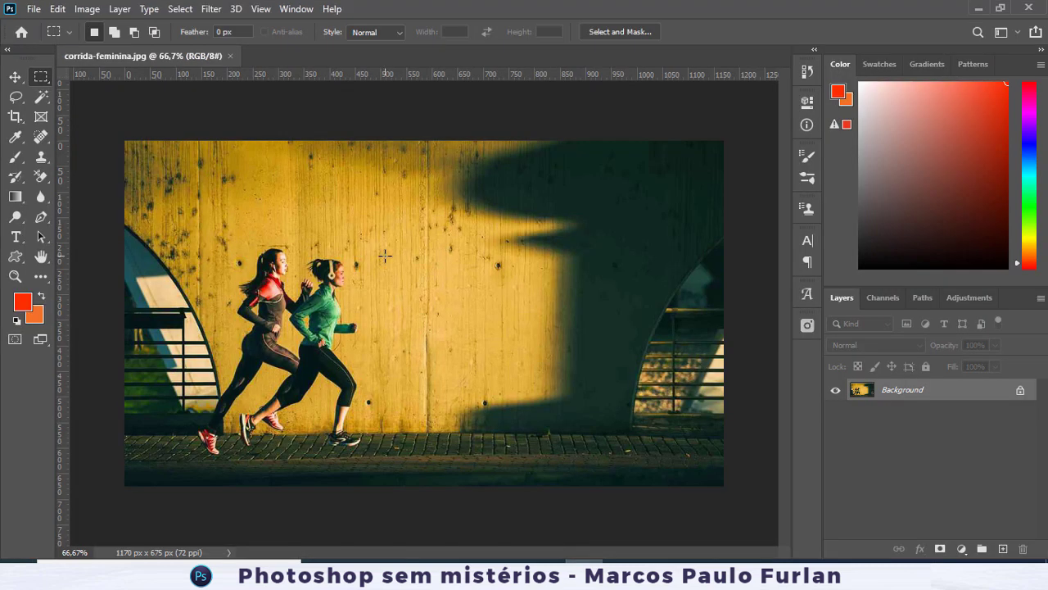
# - Paste the double arrow as a Smart Object without adding it to the library, and enlarge it to about 466% × 399% on the wall
pyautogui.hotkey('ctrl', 'v')
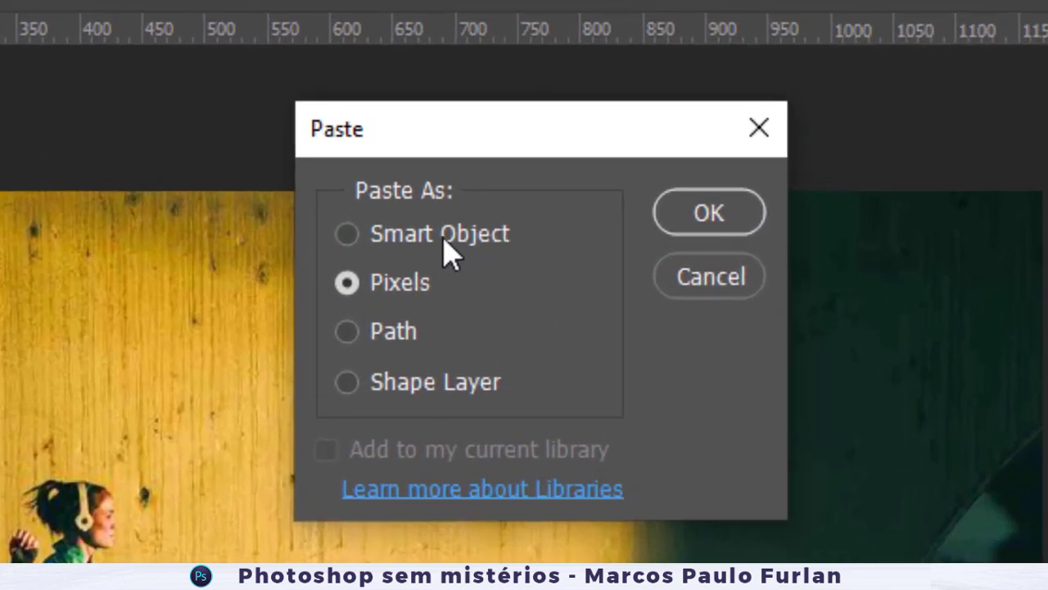
pyautogui.click(456, 206)
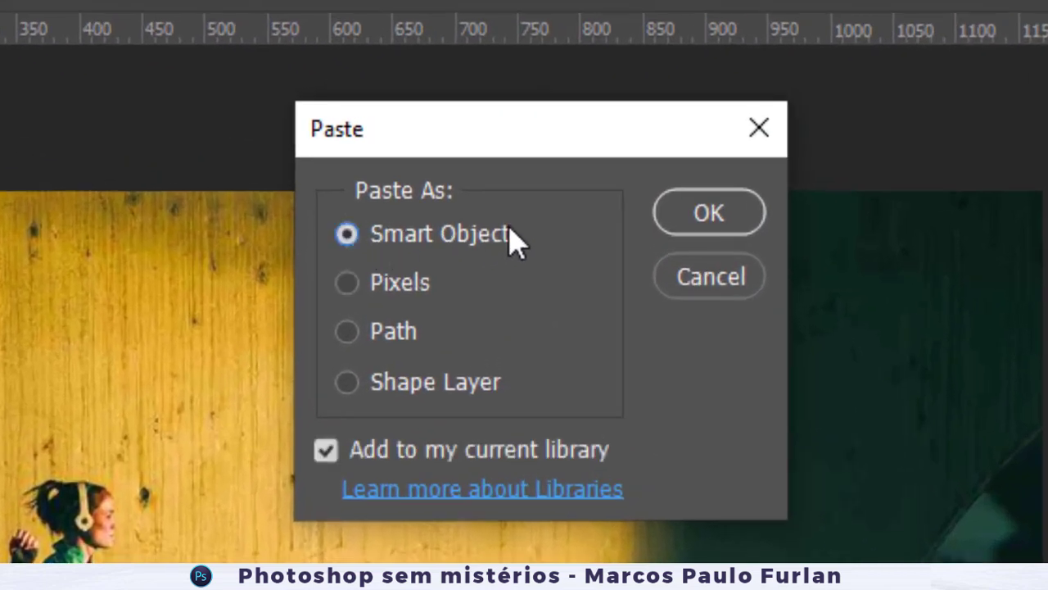
pyautogui.click(337, 452)
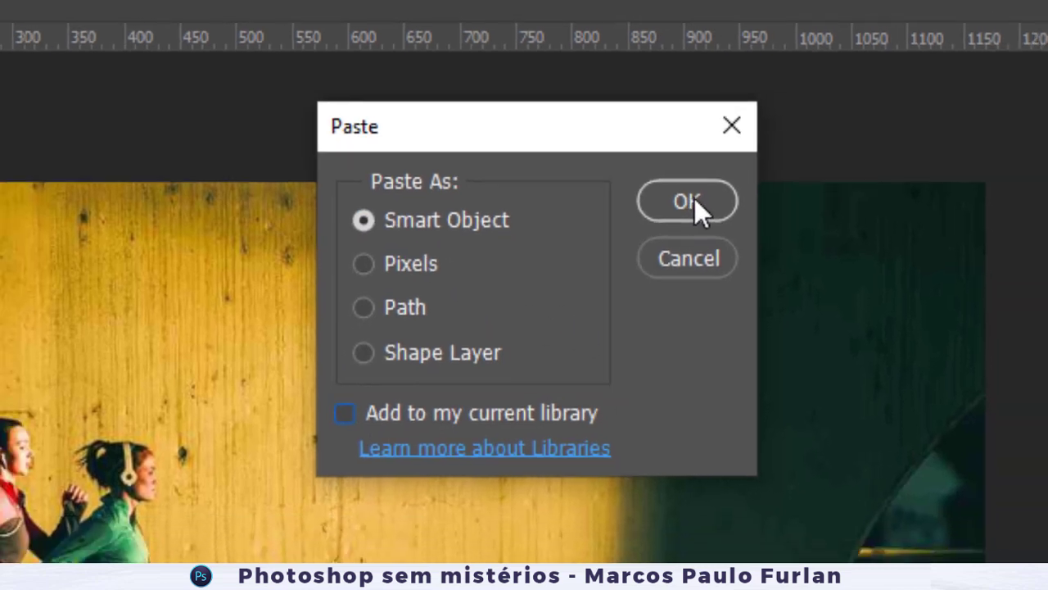
pyautogui.click(695, 204)
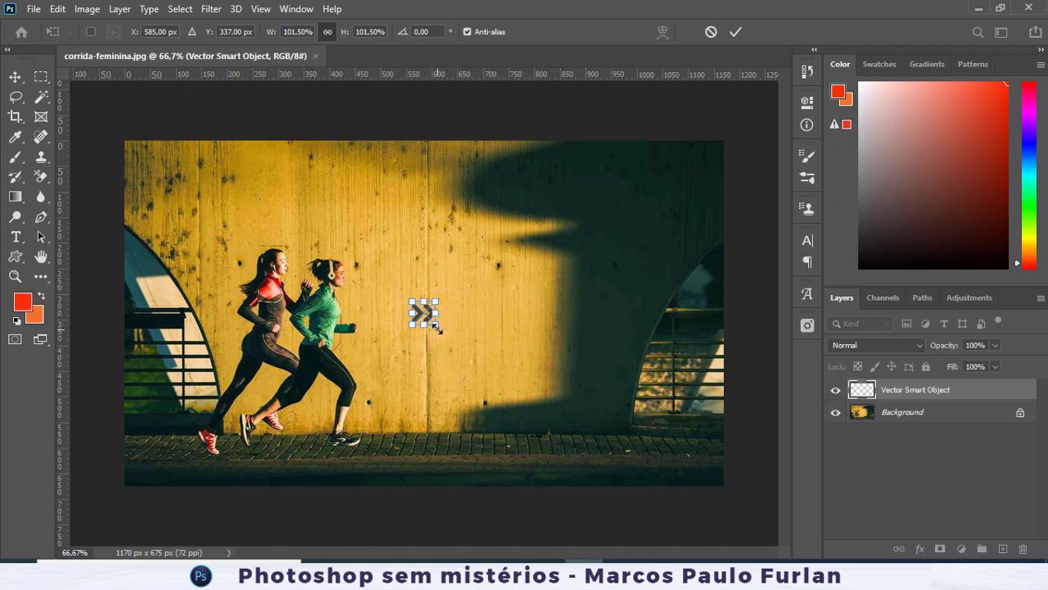
pyautogui.moveTo(436, 327); pyautogui.dragTo(501, 318)
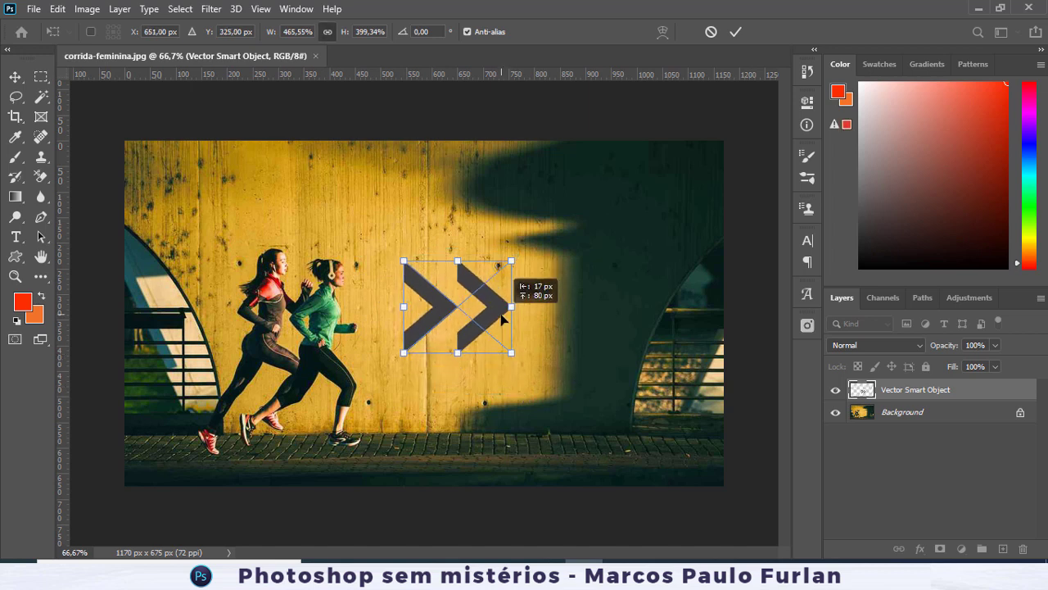
pyautogui.press('Return')
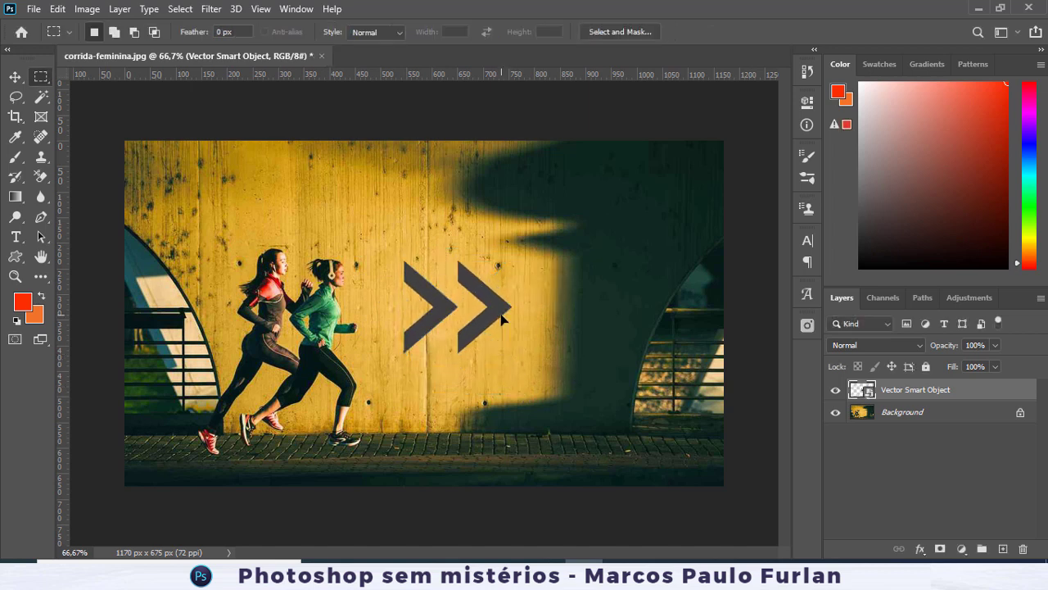
# - Rename the pasted arrow layer as flechas and switch to the Move tool
pyautogui.doubleClick(925, 391)
pyautogui.write('fe')
pyautogui.press('Return')
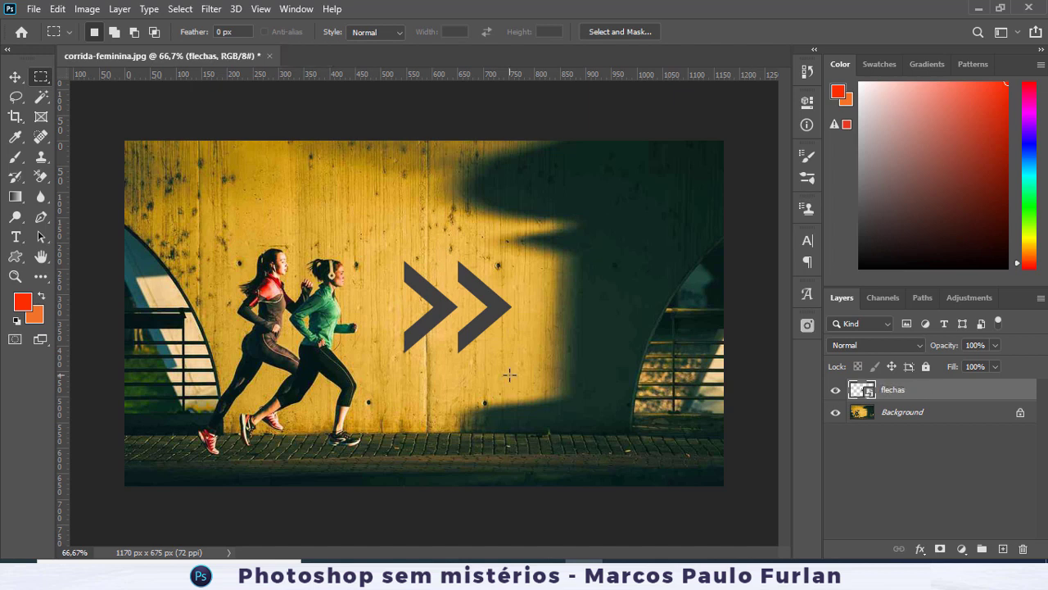
pyautogui.click(15, 76)
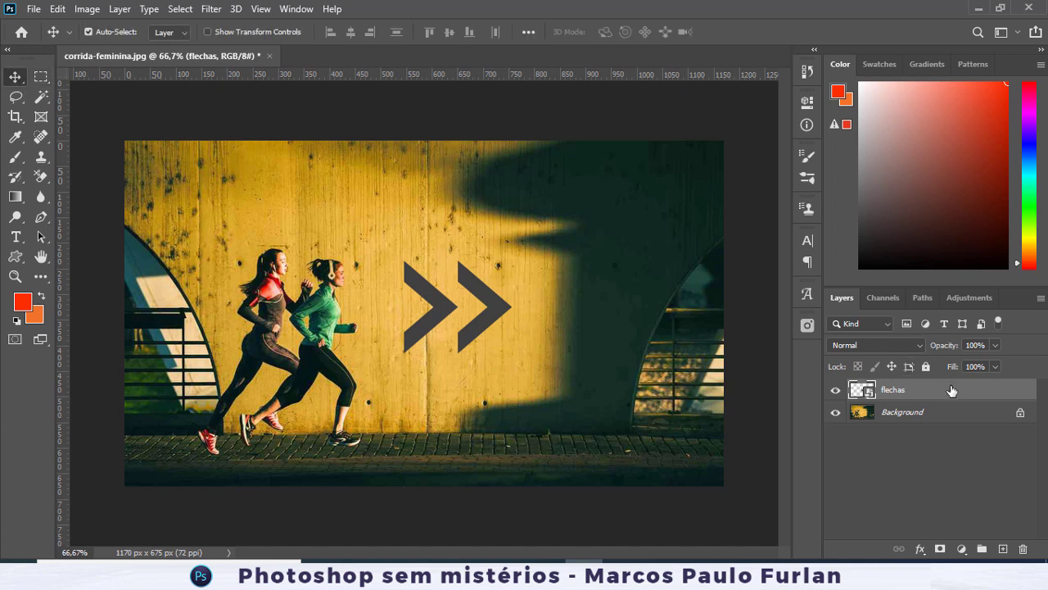
# - Preview blend modes such as Color Burn on the flechas layer and review the available Layer Style effects
pyautogui.click(921, 344)
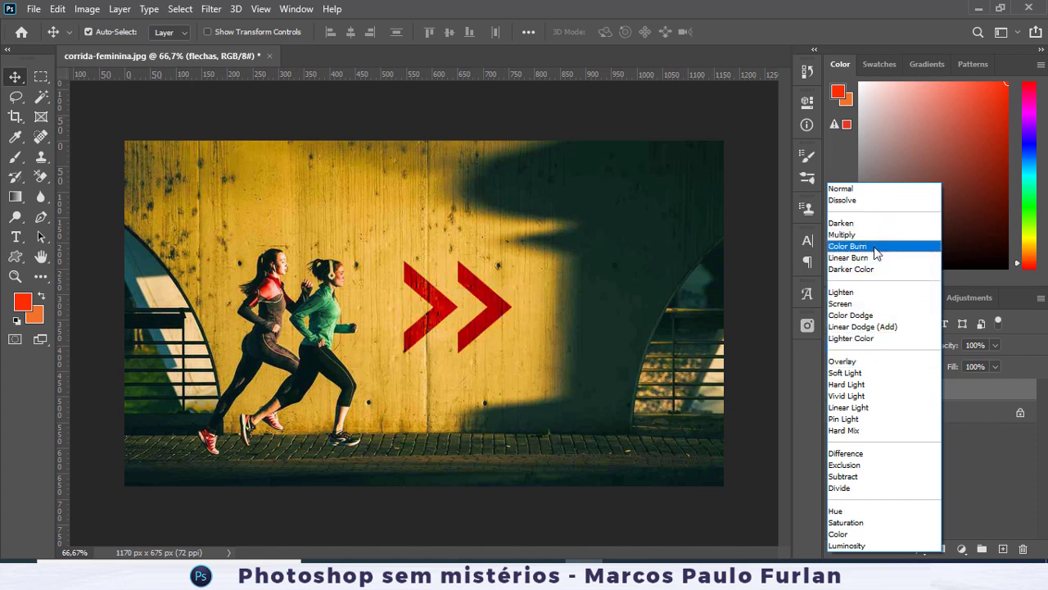
pyautogui.click(999, 424)
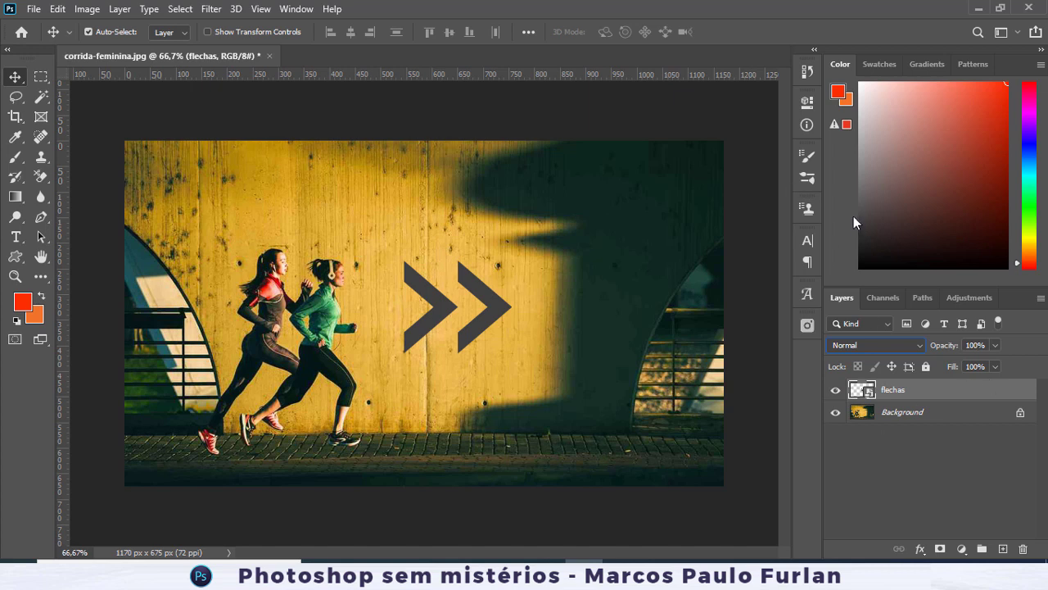
pyautogui.click(121, 10)
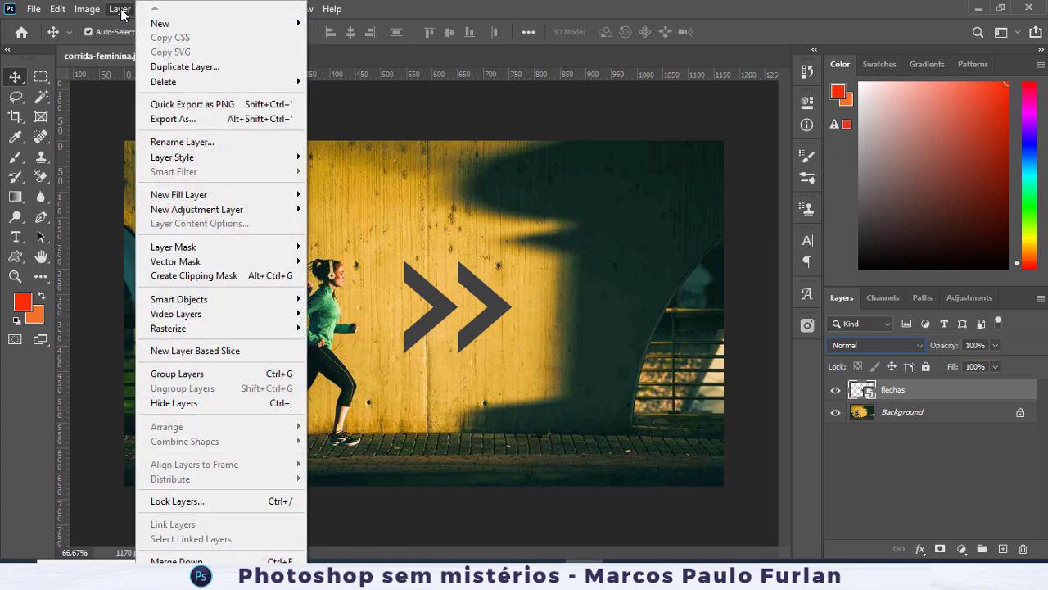
pyautogui.moveTo(250, 160)
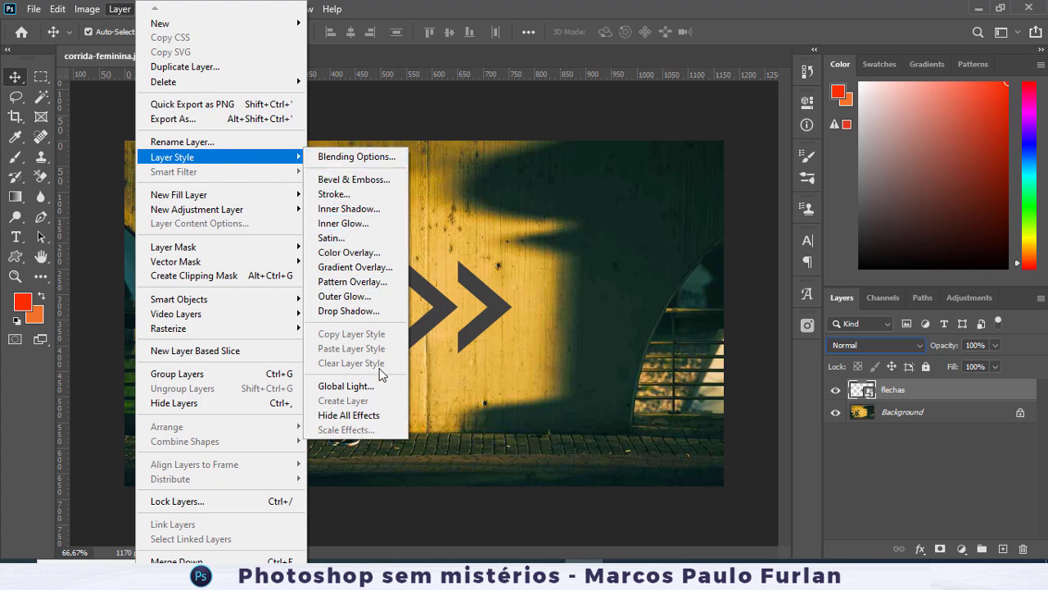
pyautogui.click(315, 45)
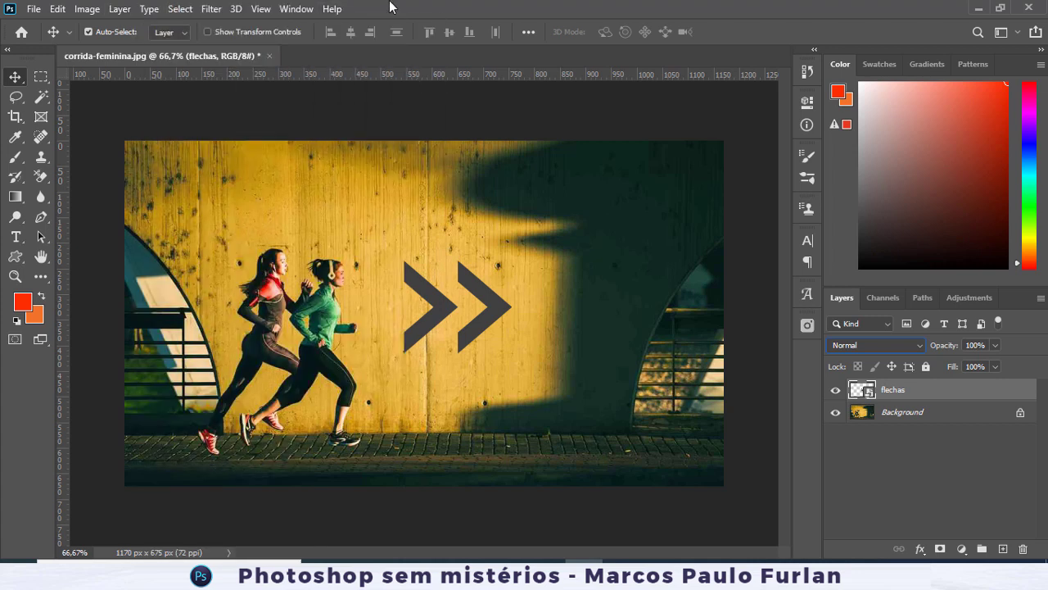
# - Show the Styles panel and dock it in the group with Color, Swatches, Gradients and Patterns
pyautogui.click(287, 9)
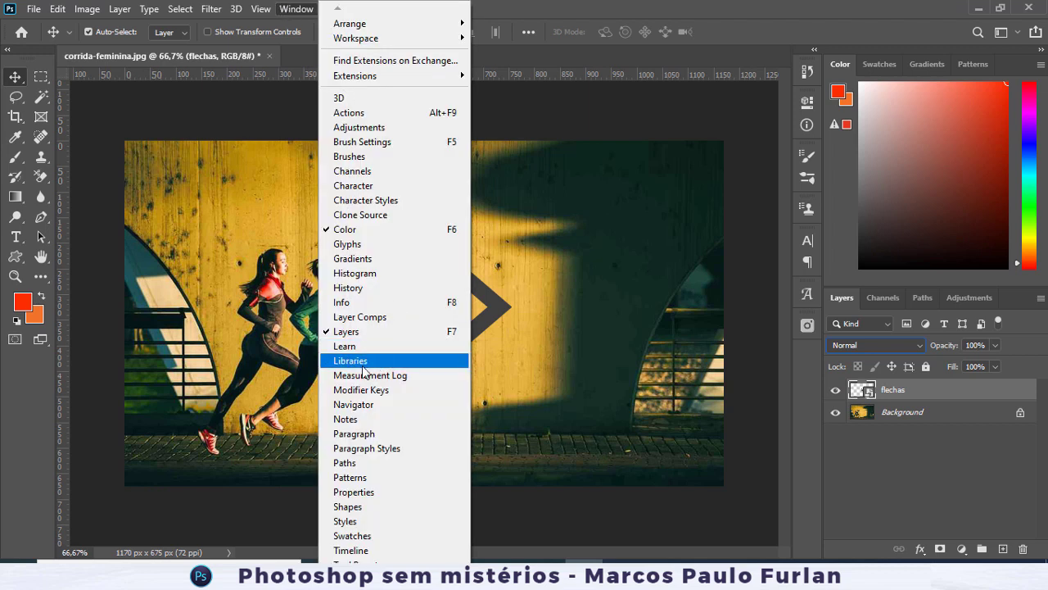
pyautogui.click(345, 521)
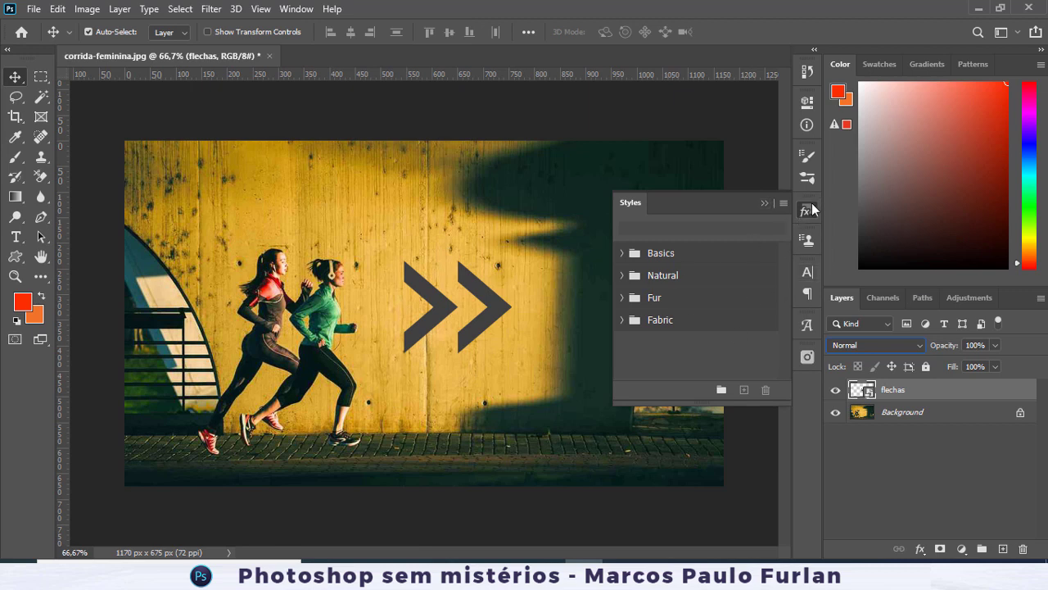
pyautogui.moveTo(808, 214); pyautogui.dragTo(943, 69)
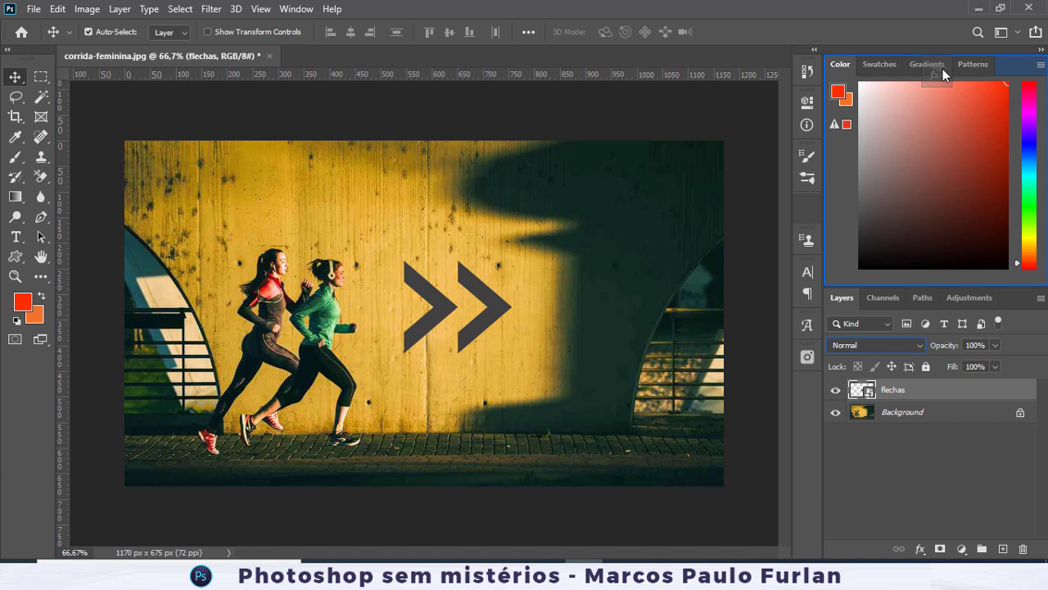
pyautogui.moveTo(943, 69); pyautogui.dragTo(943, 69)
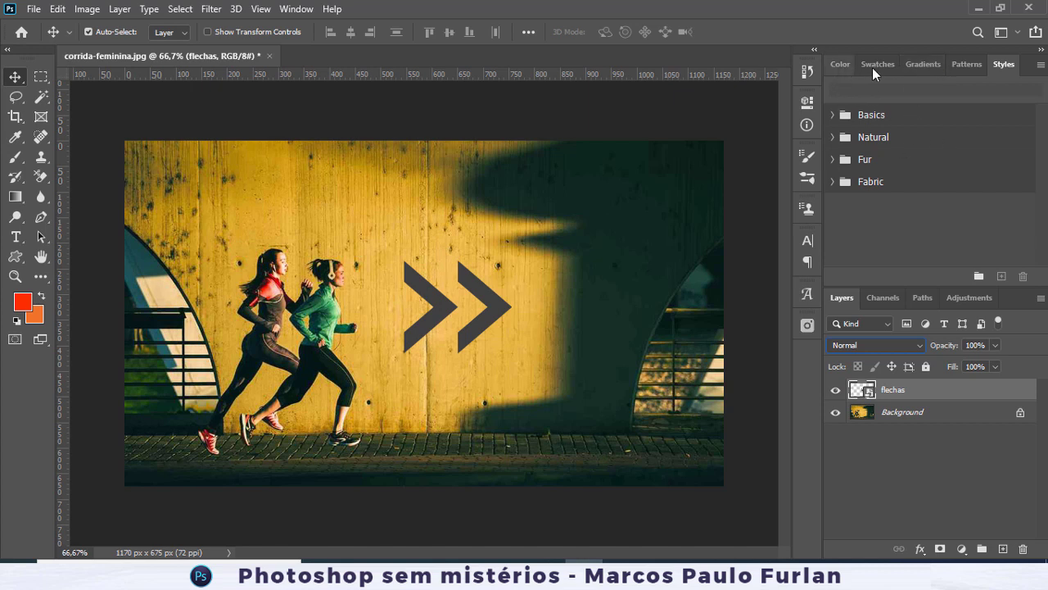
# - Try the shadowed style from the Basics group on the flechas layer, and restore Default Style (None)
pyautogui.click(833, 116)
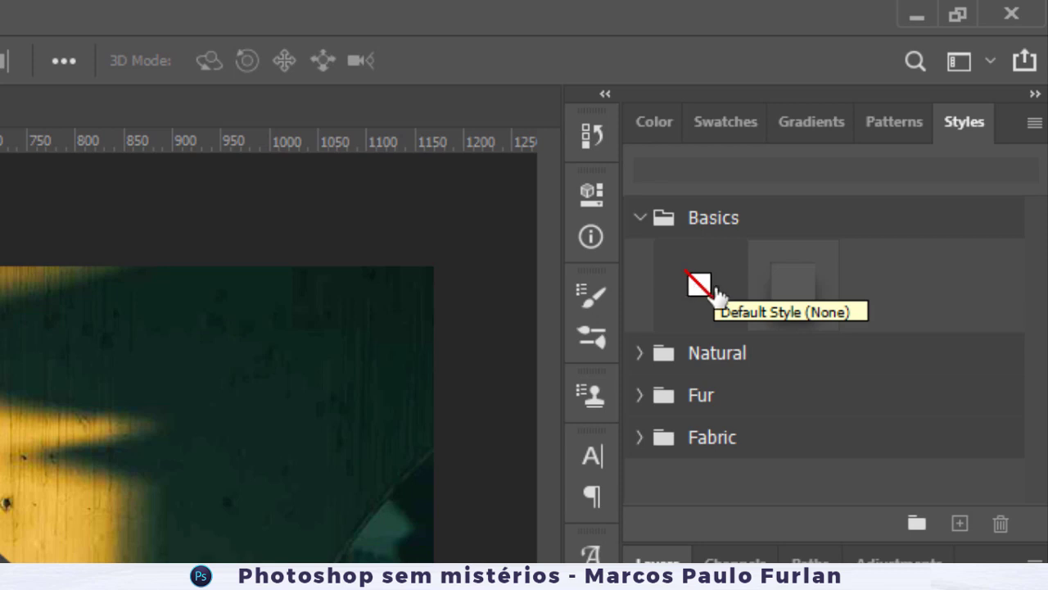
pyautogui.click(795, 293)
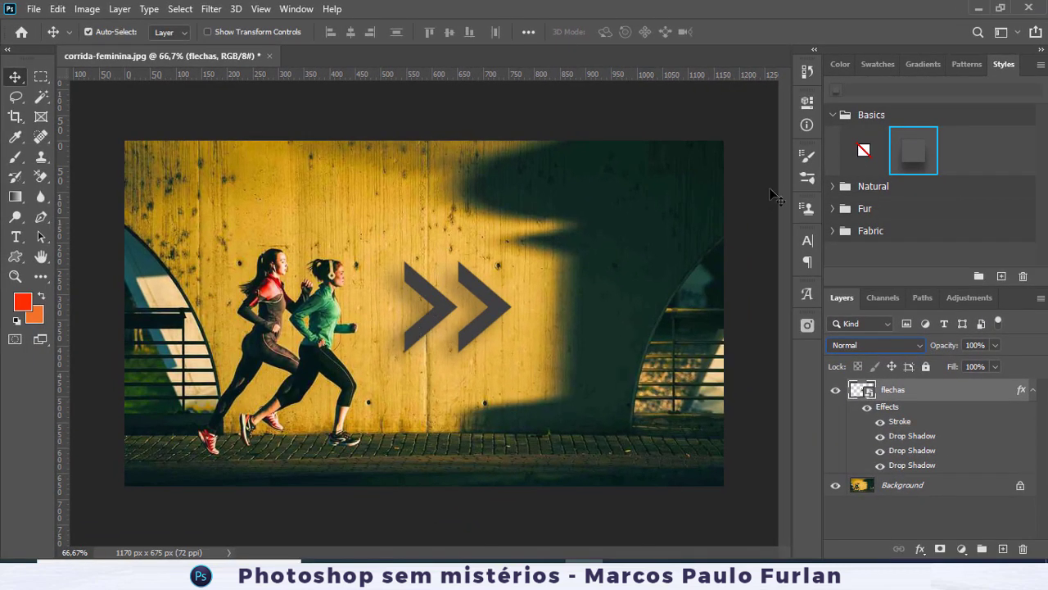
pyautogui.click(863, 151)
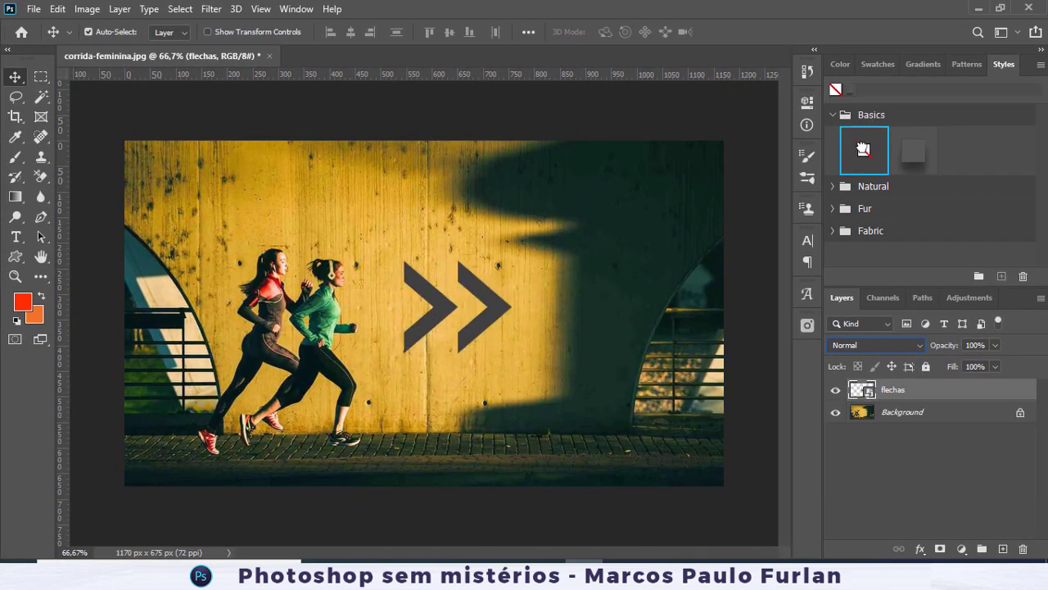
pyautogui.click(833, 115)
# - Try several Natural group styles on the flechas layer, ending with the rough grey-brown texture, and clear the style
pyautogui.click(832, 137)
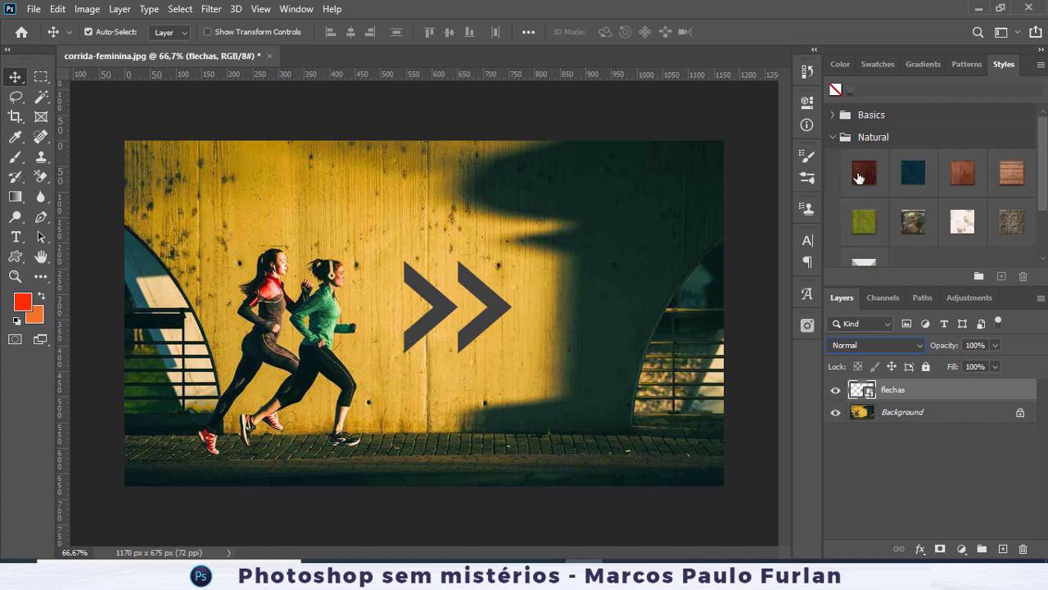
pyautogui.scroll(-1, 883, 214)
pyautogui.click(867, 151)
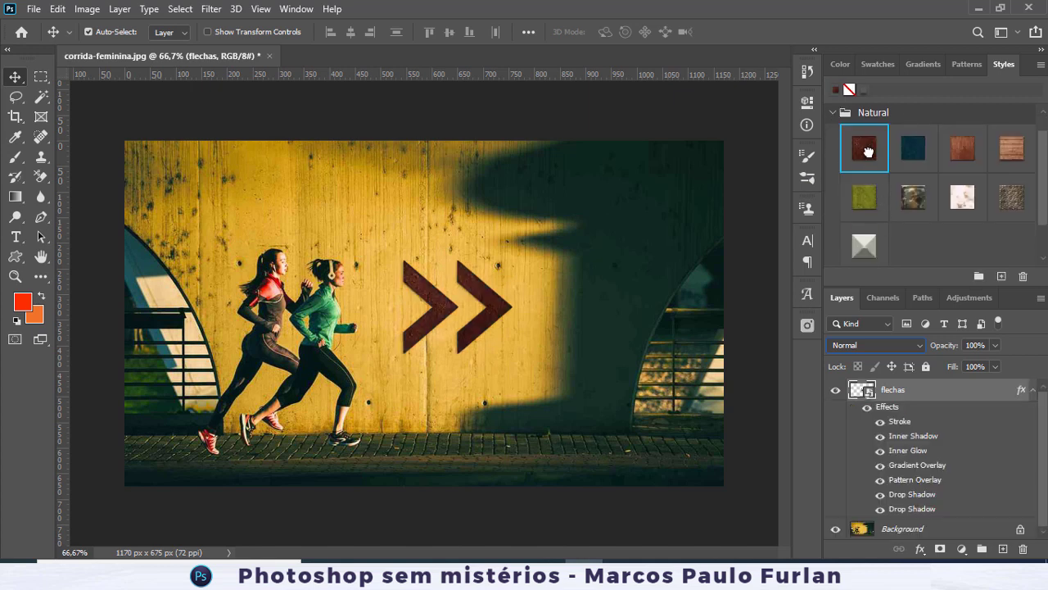
pyautogui.click(862, 195)
pyautogui.click(913, 196)
pyautogui.click(913, 148)
pyautogui.click(963, 148)
pyautogui.click(962, 197)
pyautogui.click(1012, 197)
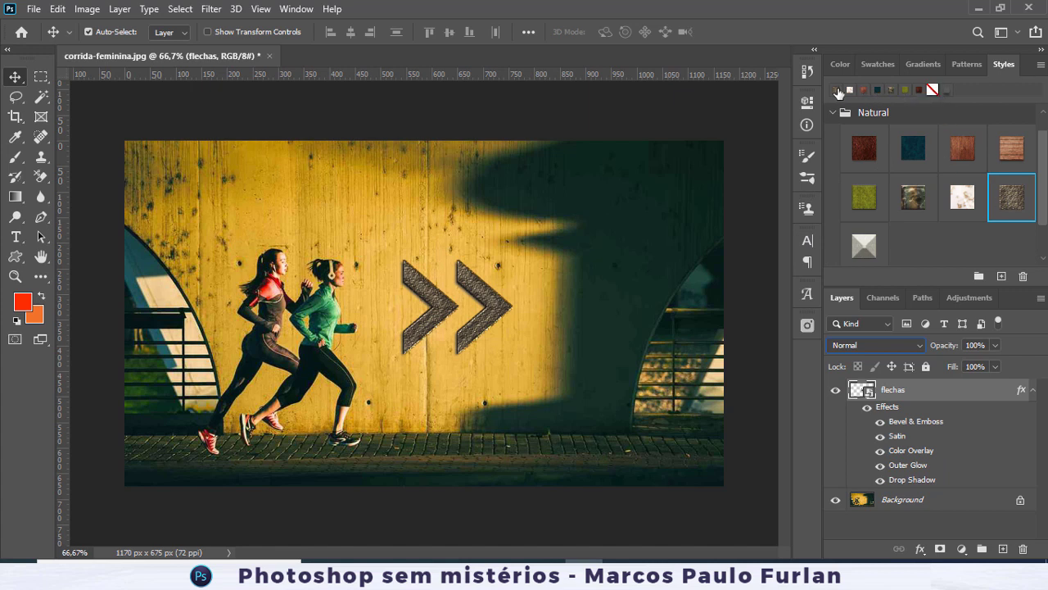
pyautogui.click(932, 90)
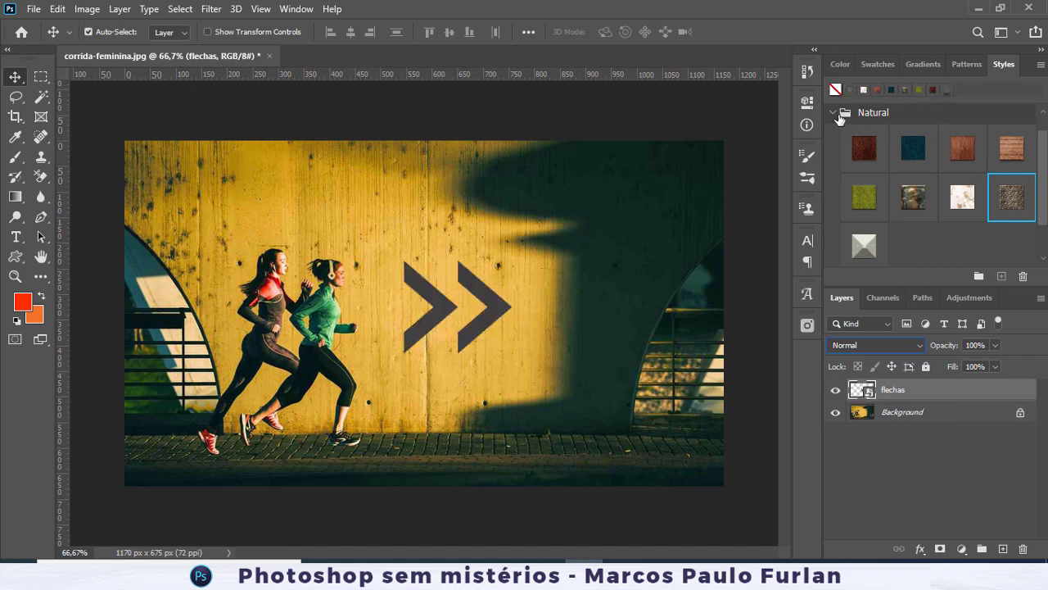
pyautogui.click(834, 112)
# - Try the leopard, zebra, light fur and brown hide styles from the Fur group on the flechas layer, and clear the style
pyautogui.click(832, 158)
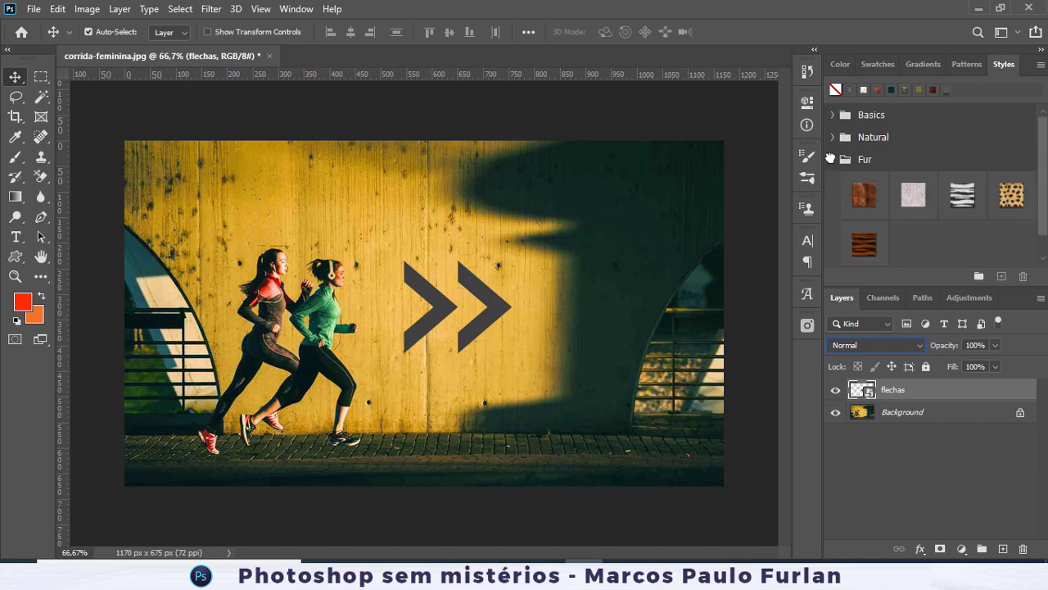
pyautogui.click(1003, 192)
pyautogui.click(967, 200)
pyautogui.click(910, 201)
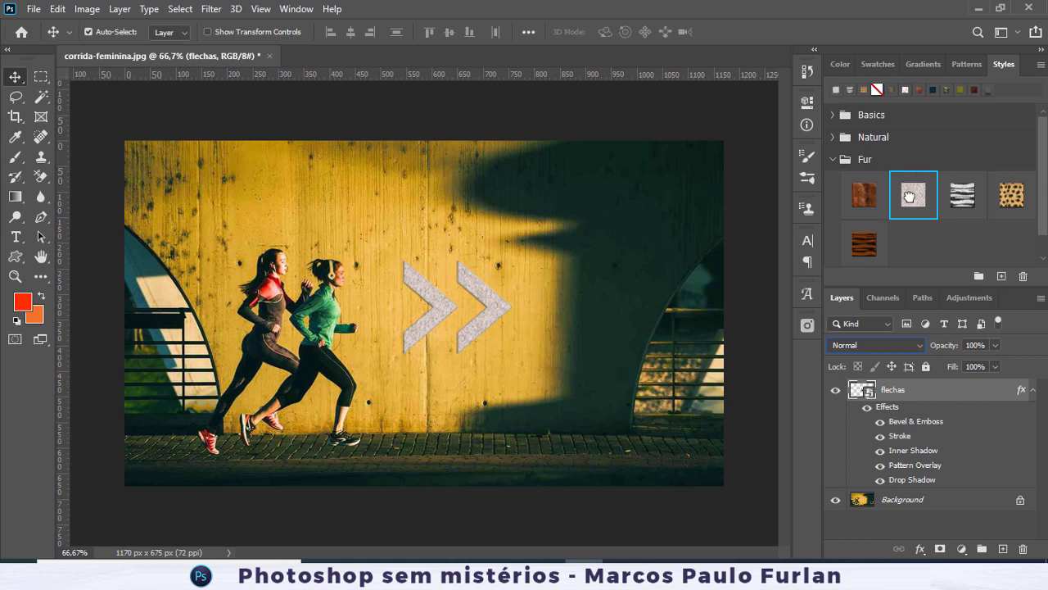
pyautogui.click(881, 205)
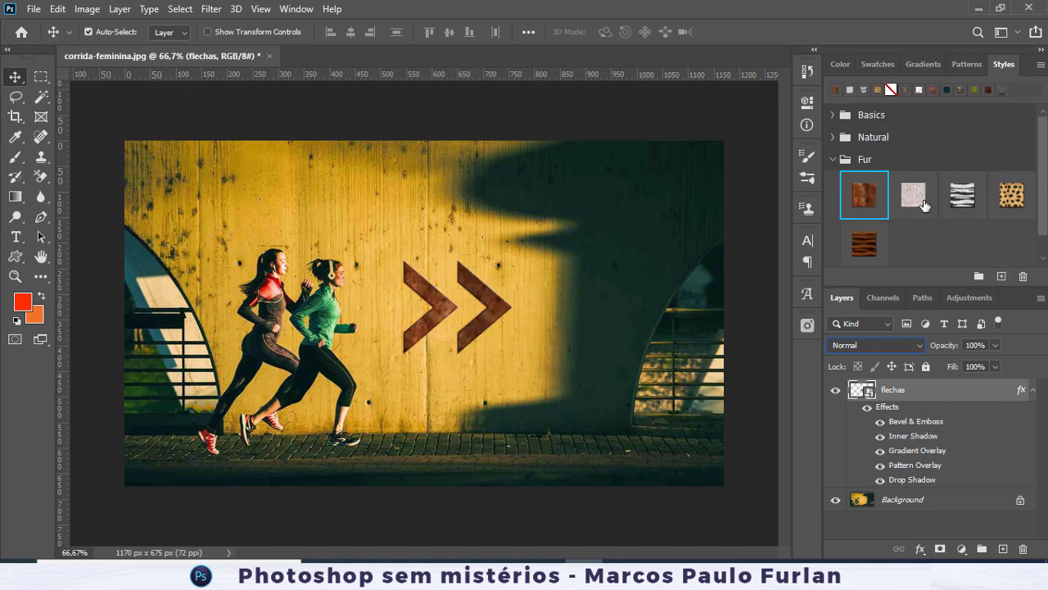
pyautogui.click(930, 237)
pyautogui.click(891, 89)
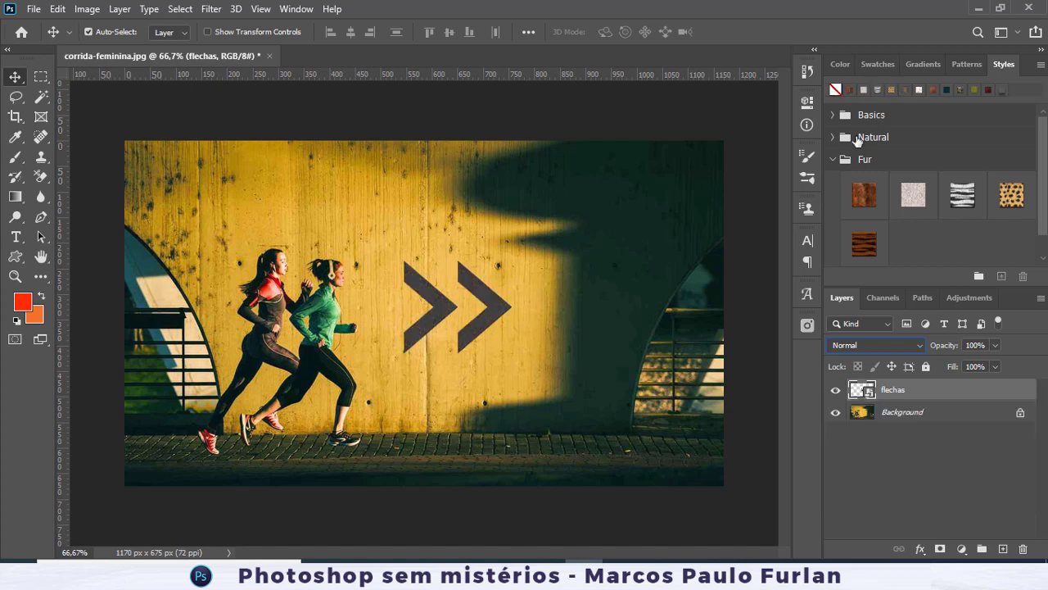
pyautogui.click(833, 160)
# - Look through the styles in the Fabric group, such as Denim
pyautogui.click(834, 180)
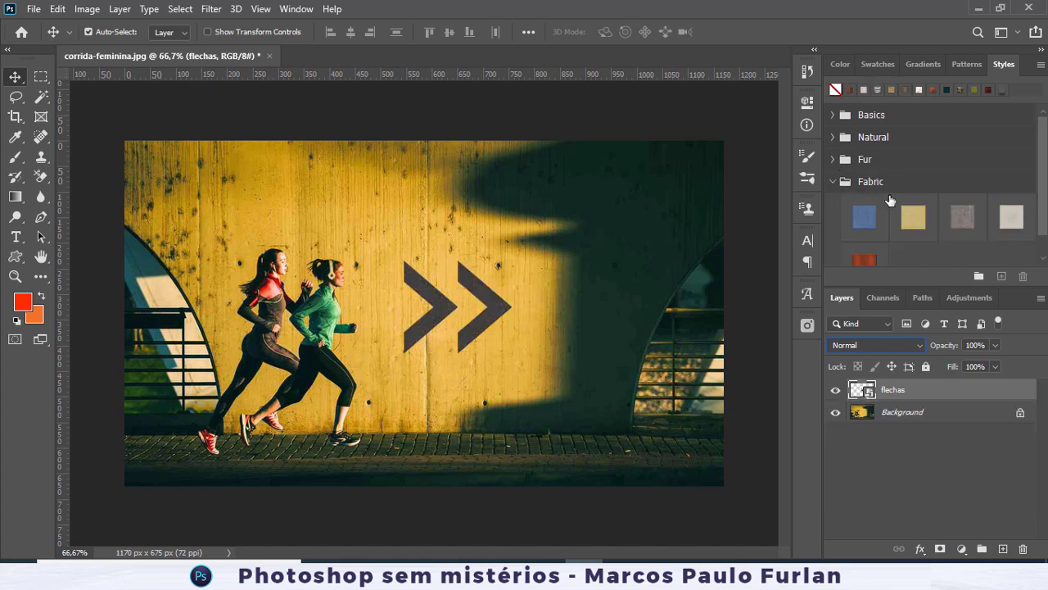
pyautogui.scroll(-1, 888, 208)
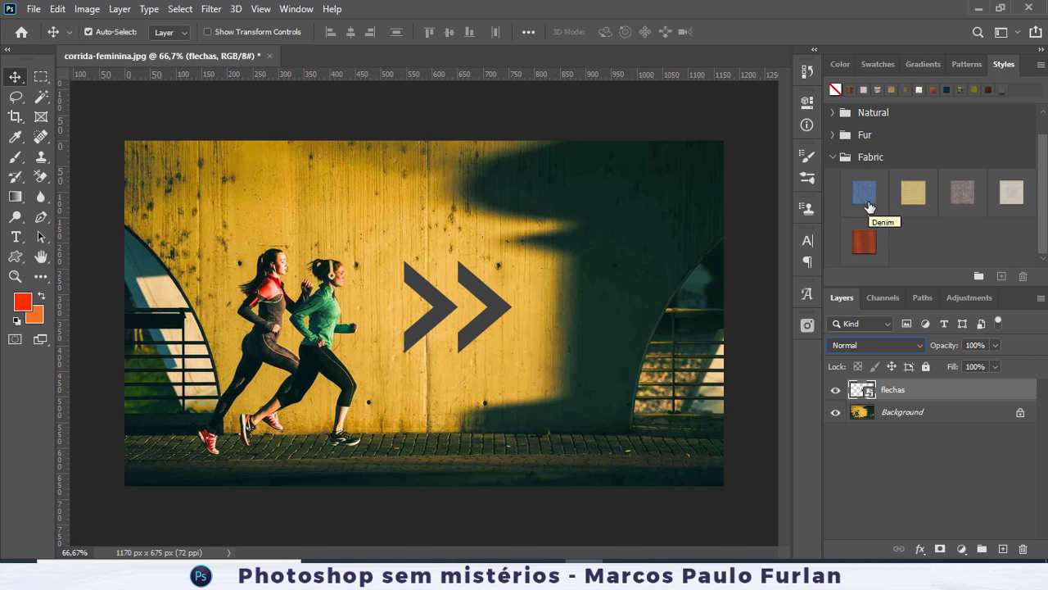
pyautogui.click(834, 157)
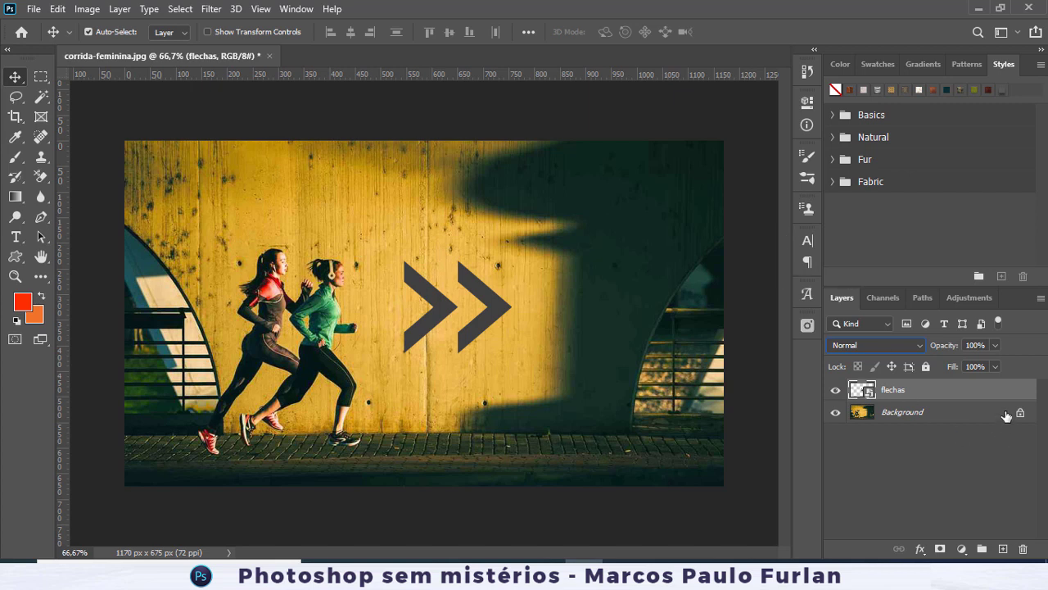
# - Look over the available layer style effects and the blending options of the flechas layer, and cancel the Layer Style dialog
pyautogui.click(117, 11)
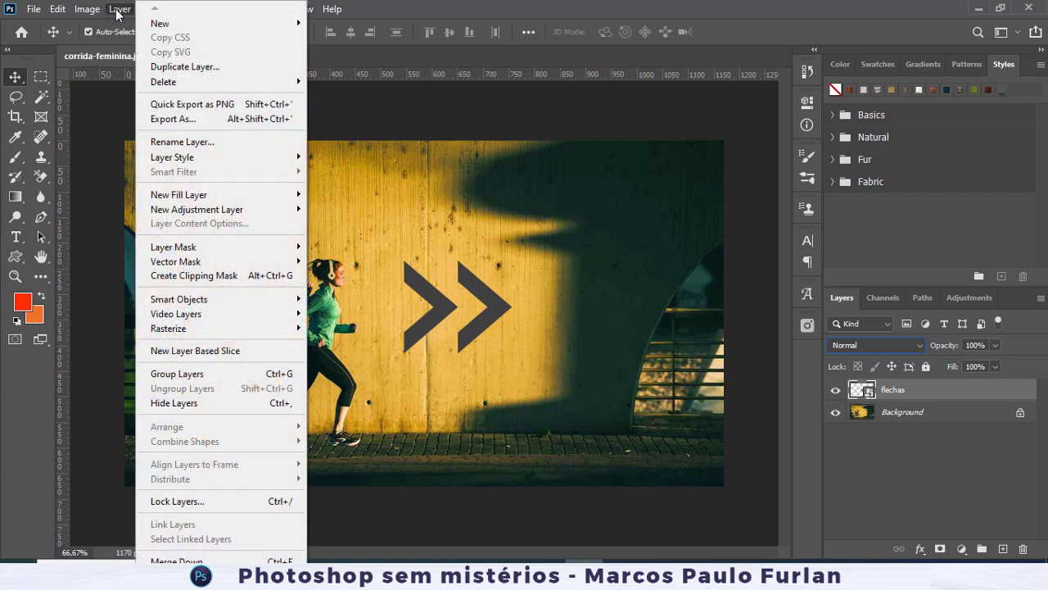
pyautogui.moveTo(201, 157)
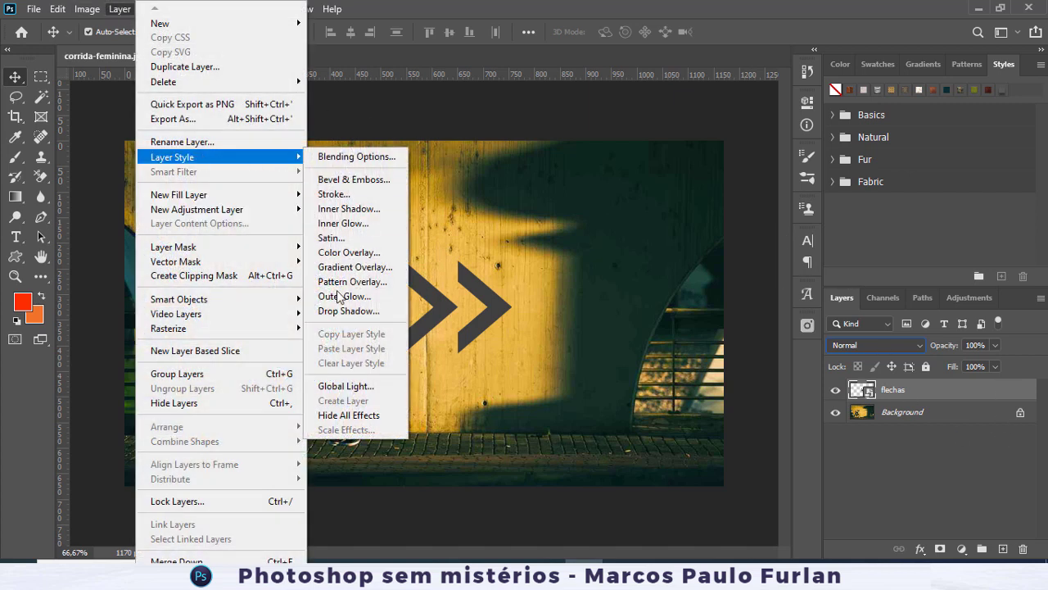
pyautogui.click(991, 387)
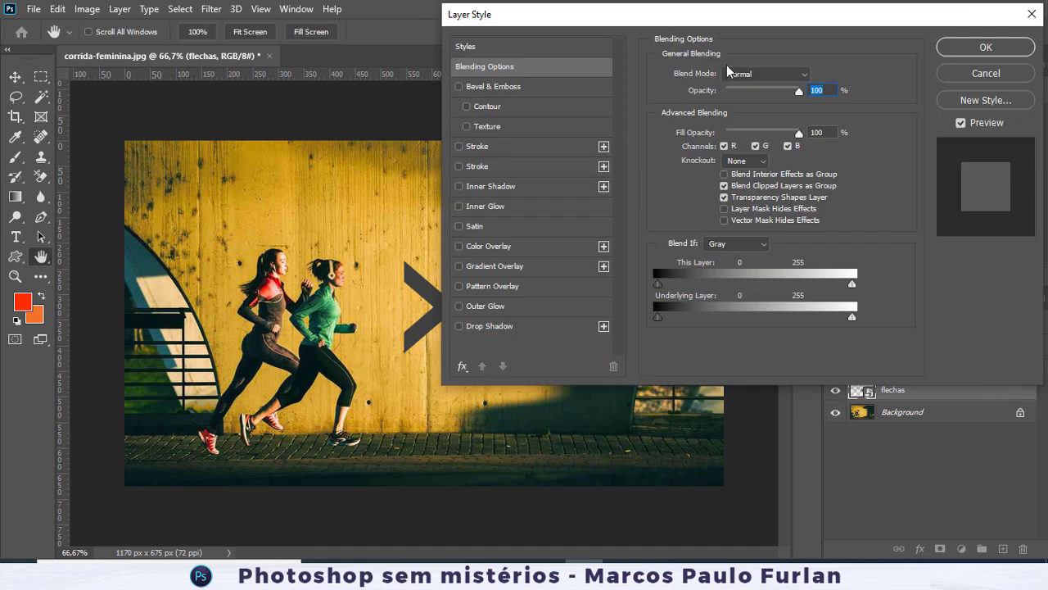
pyautogui.moveTo(799, 17); pyautogui.dragTo(805, 15)
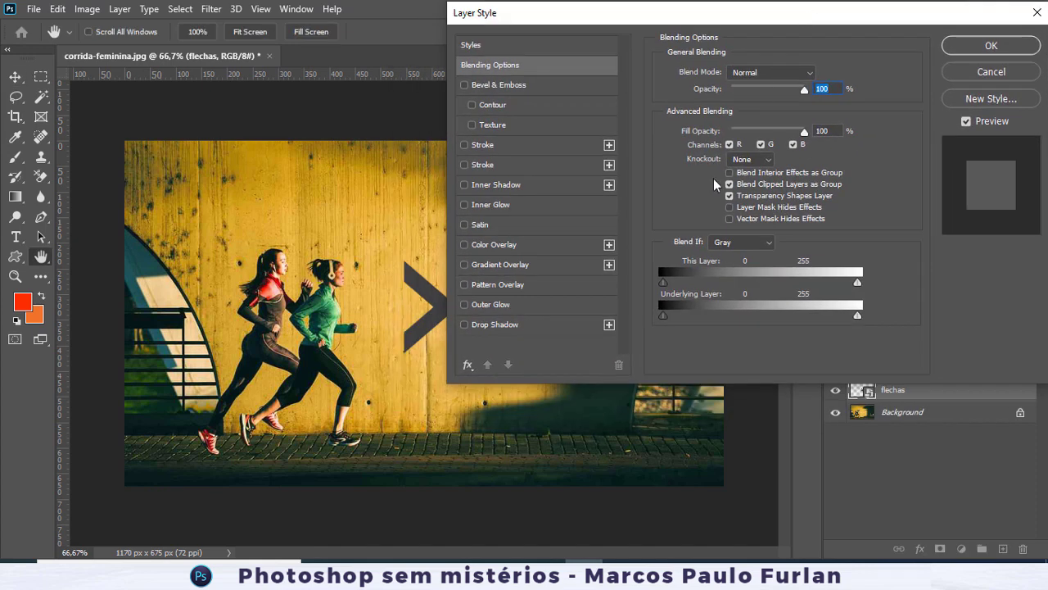
pyautogui.click(993, 72)
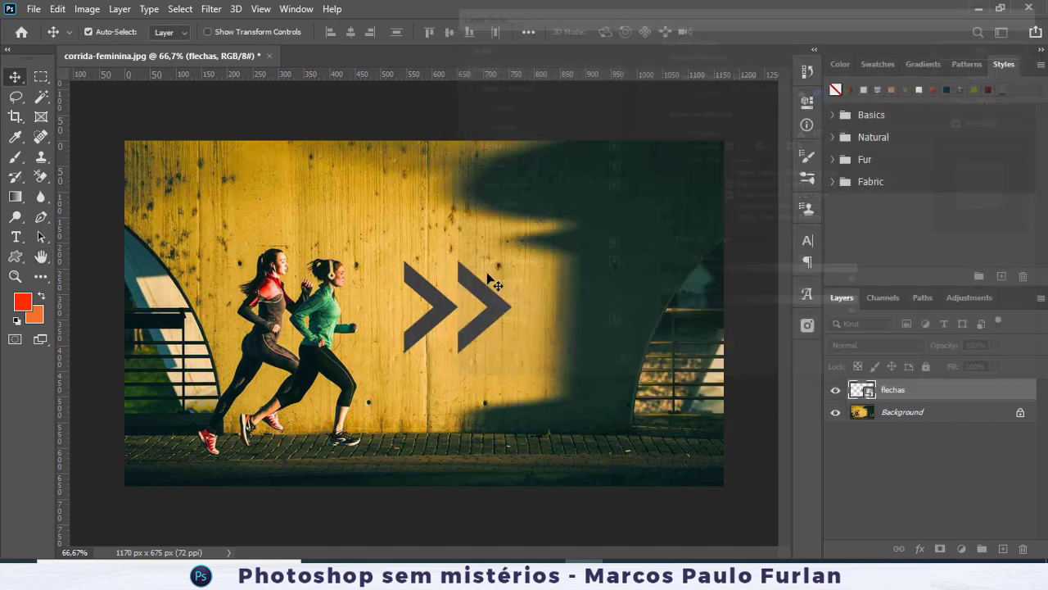
# - Examine the flechas layer's blending options beside the enlarged arrows, including blend modes, opacity and channels, and cancel the dialog
pyautogui.hotkey('ctrl', '+')
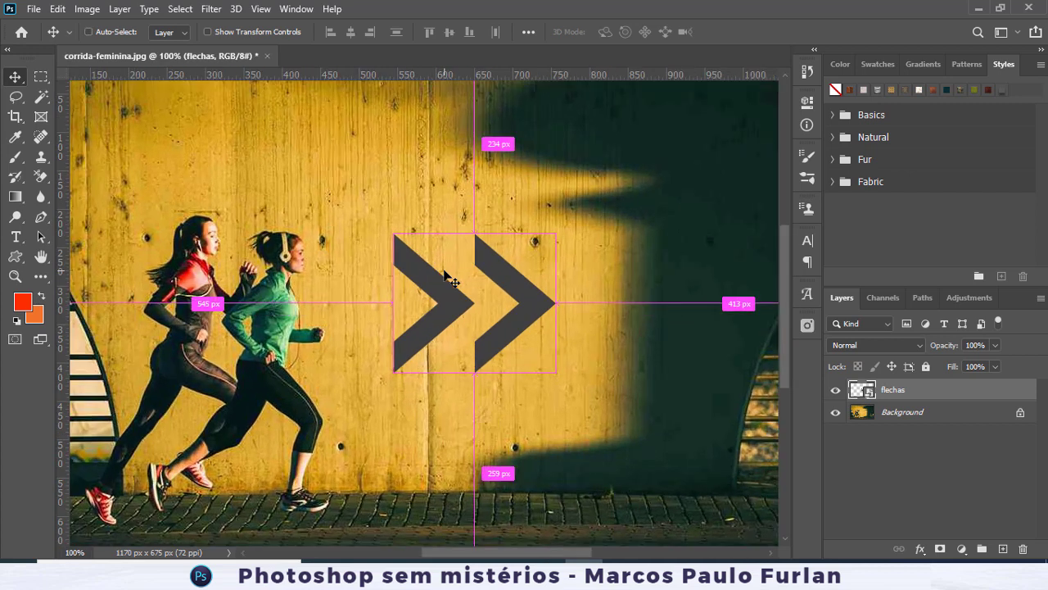
pyautogui.moveTo(375, 316); pyautogui.dragTo(236, 280)
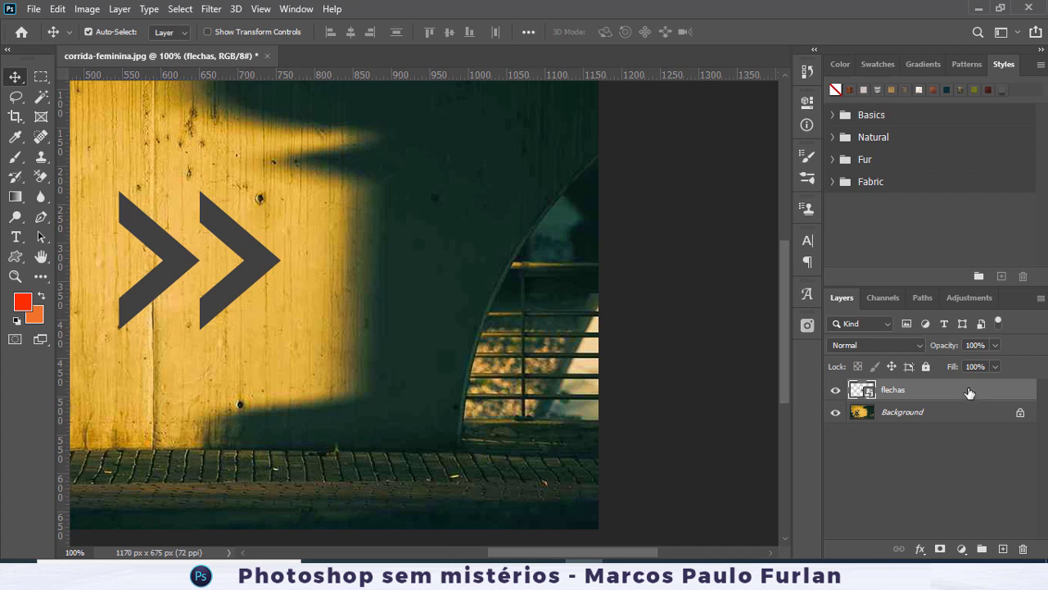
pyautogui.doubleClick(946, 389)
pyautogui.moveTo(753, 21); pyautogui.dragTo(655, 108)
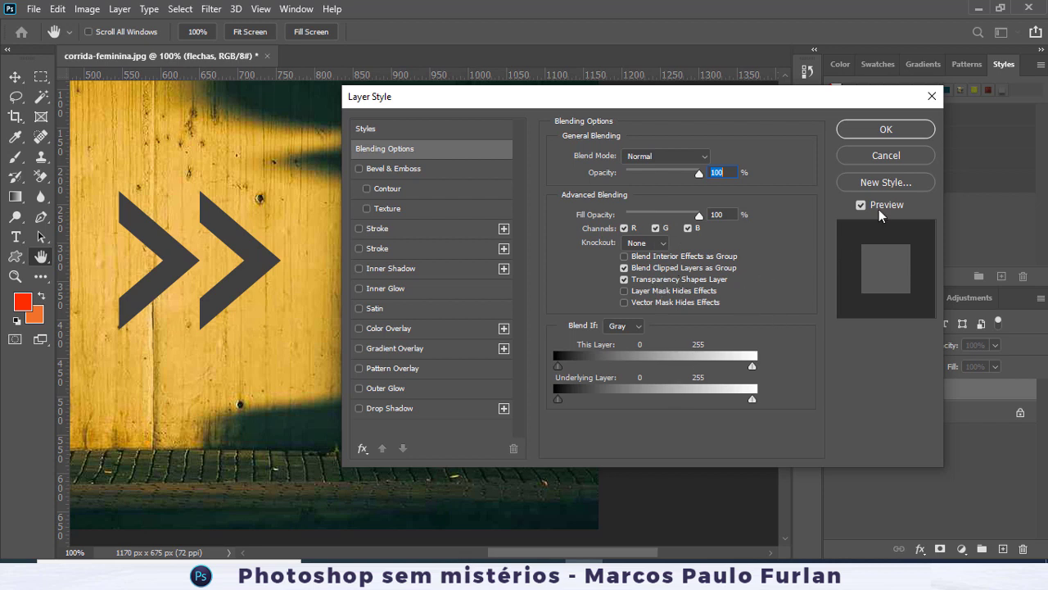
pyautogui.moveTo(851, 107); pyautogui.dragTo(706, 134)
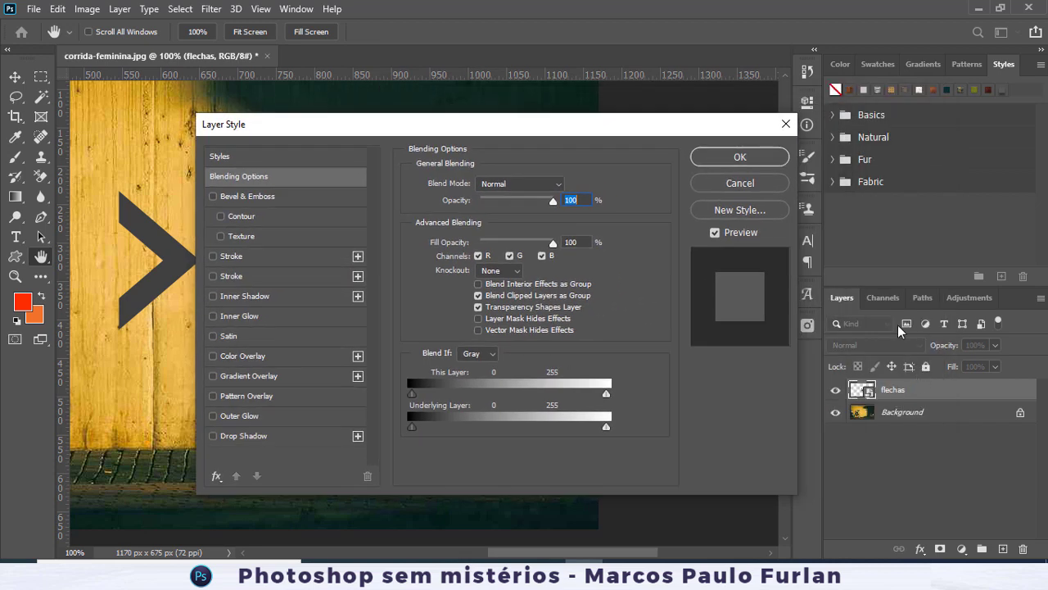
pyautogui.moveTo(589, 127); pyautogui.dragTo(776, 88)
pyautogui.click(743, 144)
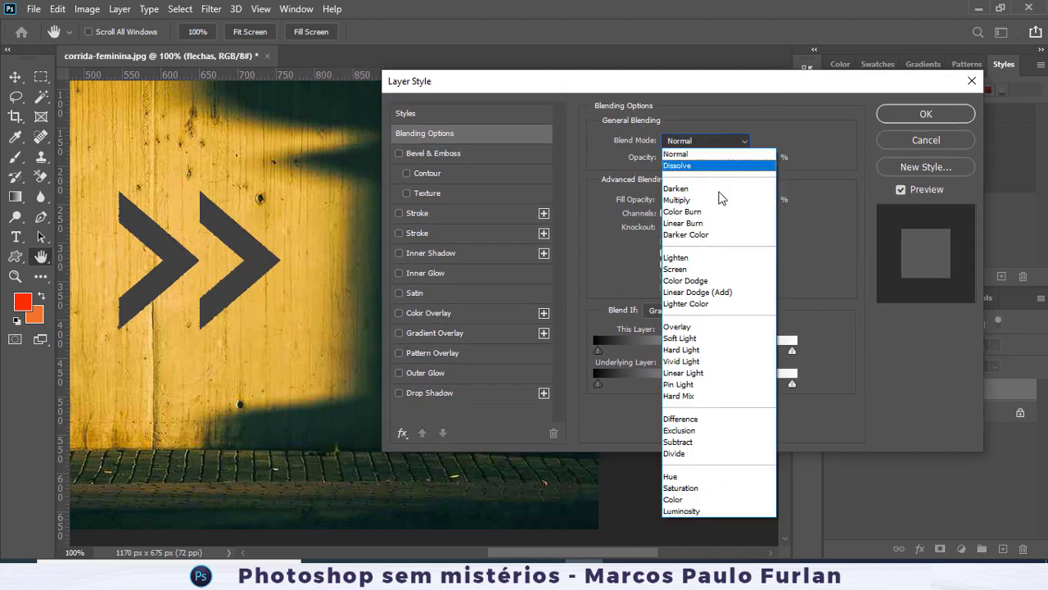
pyautogui.click(736, 141)
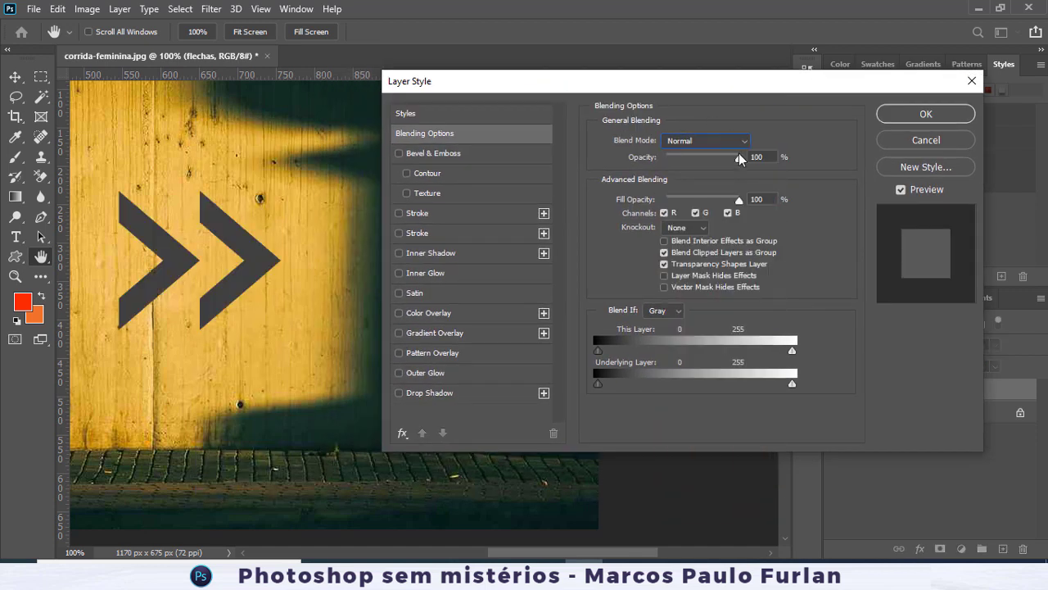
pyautogui.moveTo(739, 158)
pyautogui.mouseDown()
pyautogui.moveTo(670, 158)
pyautogui.moveTo(758, 159)
pyautogui.mouseUp()
pyautogui.moveTo(791, 84); pyautogui.dragTo(774, 70)
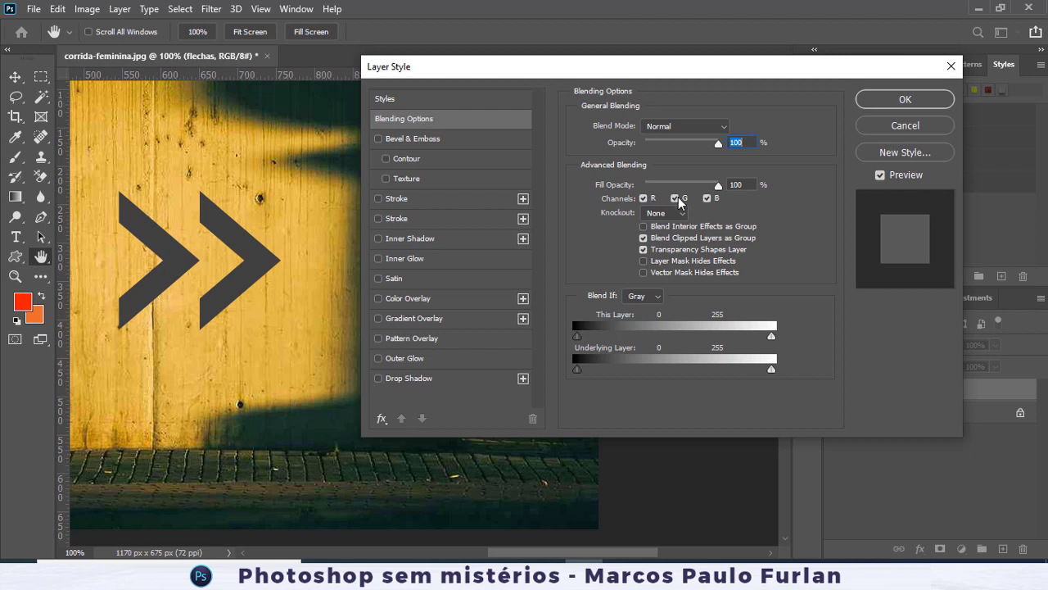
pyautogui.click(879, 127)
# - Convert the locked Background into a regular layer with the default name
pyautogui.click(922, 412)
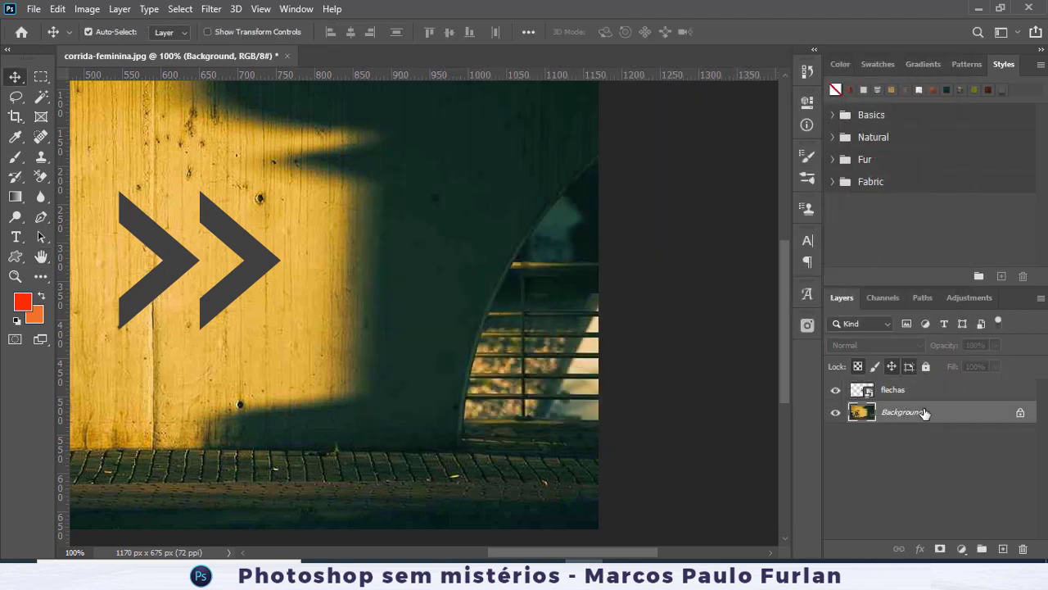
pyautogui.doubleClick(970, 415)
pyautogui.click(657, 167)
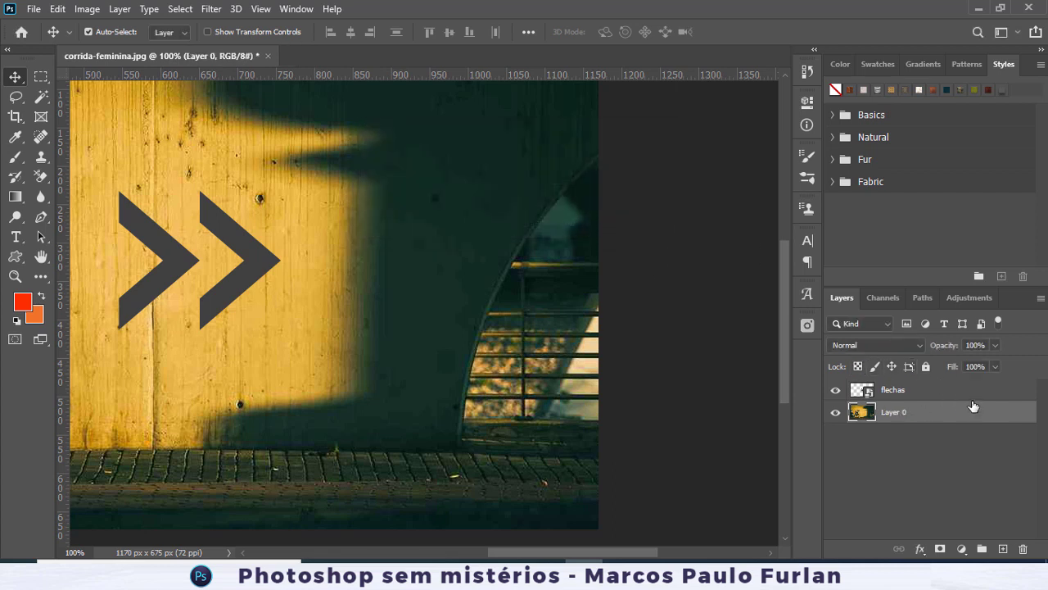
# - Try switching the R, G and B channels off in the runners photo layer's blending options, and restore all three
pyautogui.doubleClick(950, 407)
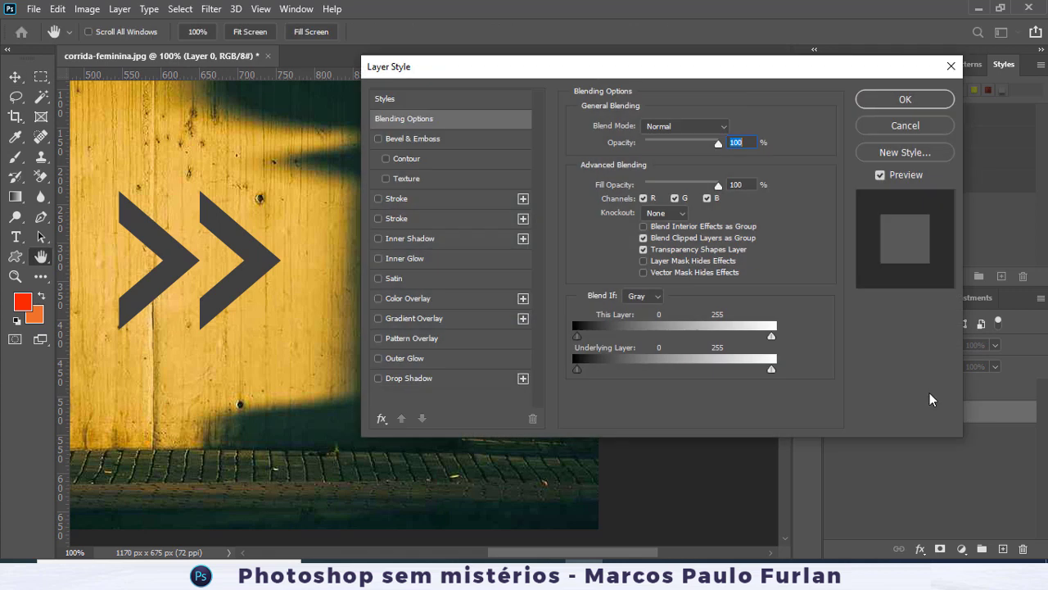
pyautogui.moveTo(725, 70); pyautogui.dragTo(796, 30)
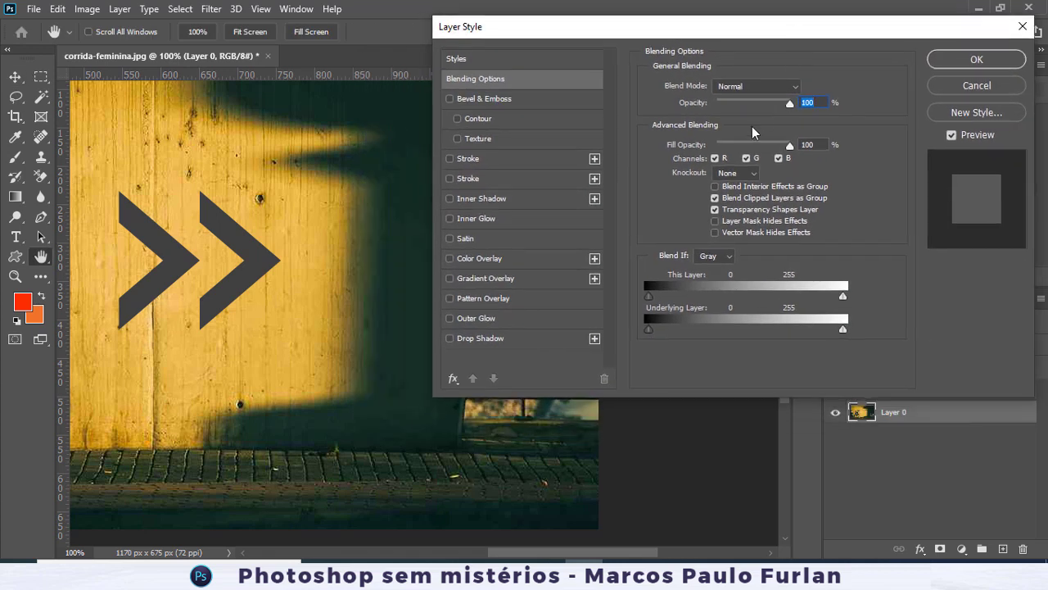
pyautogui.click(716, 158)
pyautogui.click(716, 158)
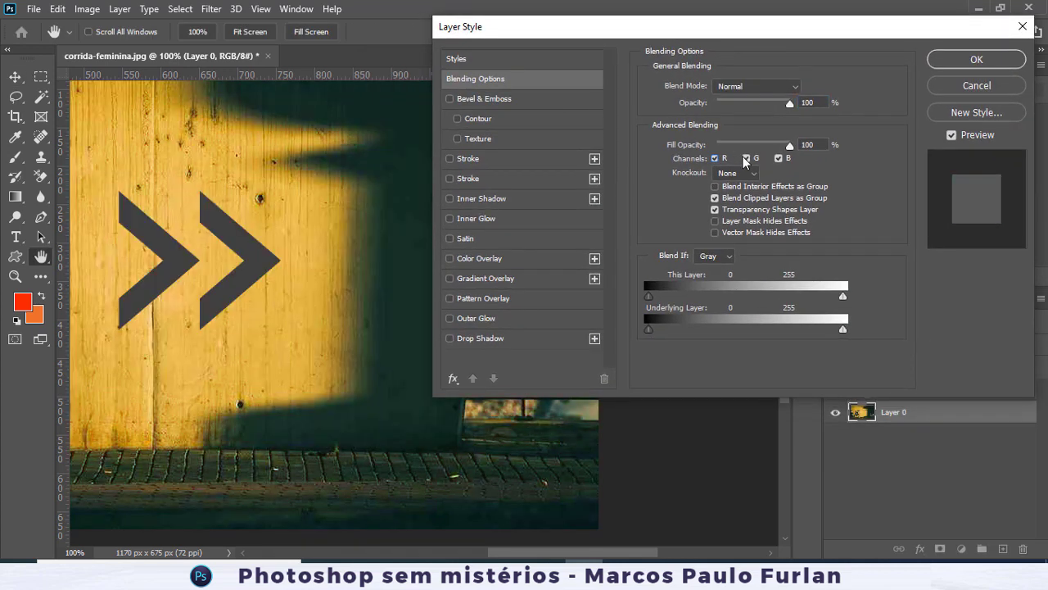
pyautogui.click(746, 158)
pyautogui.click(745, 158)
pyautogui.click(780, 160)
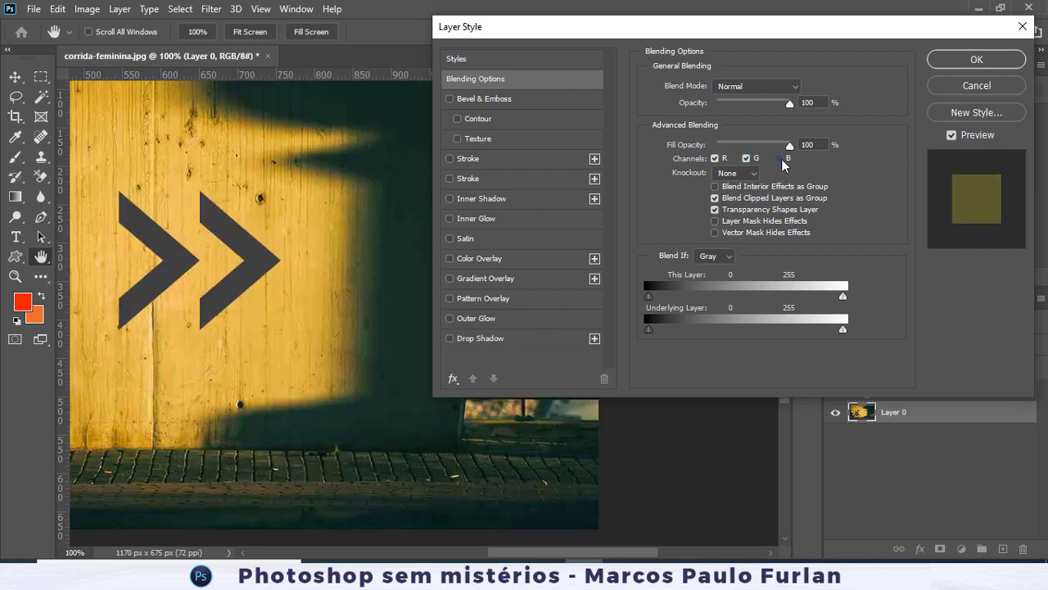
pyautogui.click(747, 159)
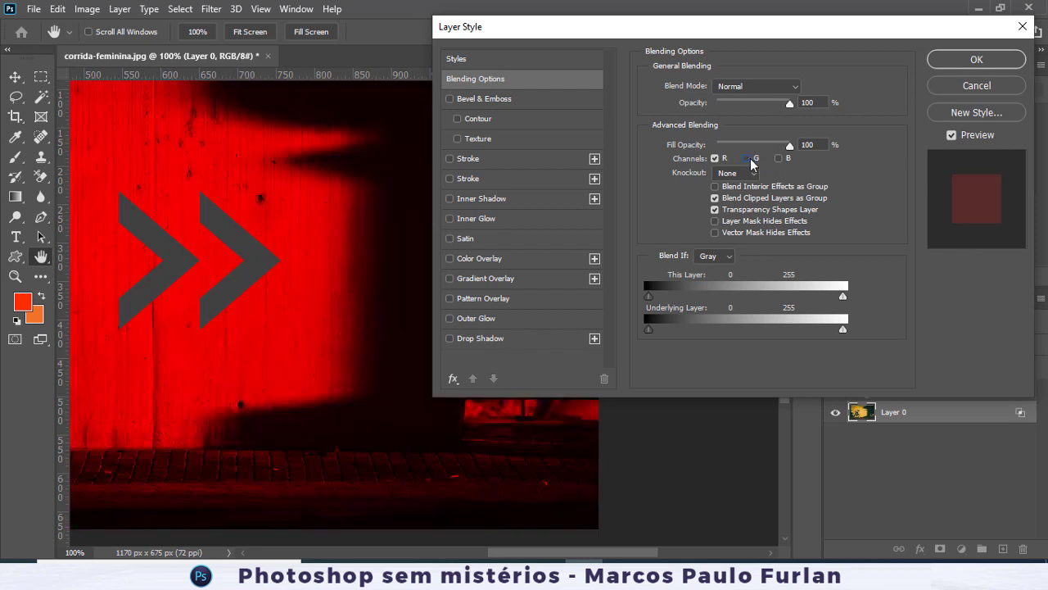
pyautogui.click(715, 159)
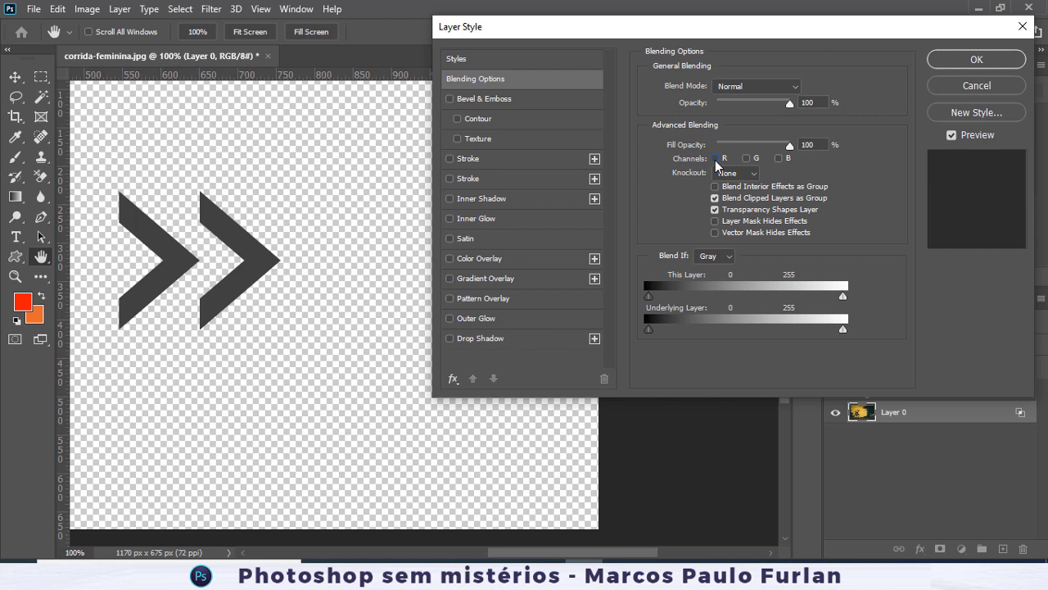
pyautogui.click(715, 159)
pyautogui.click(779, 158)
pyautogui.click(746, 158)
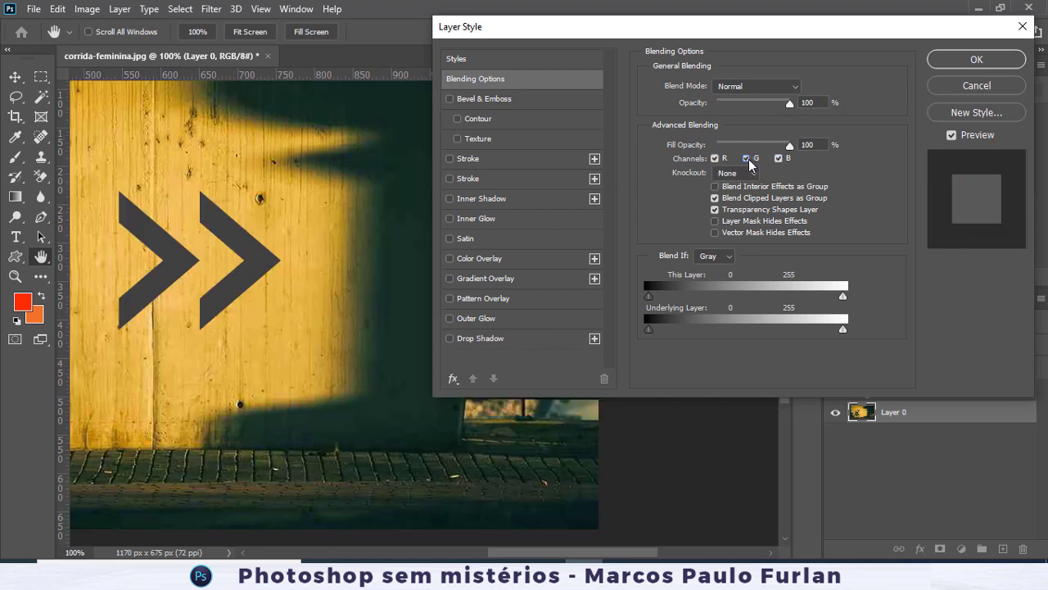
# - Try the photo layer with all channels off and with only R and B, test its fill opacity, and cancel the changes
pyautogui.click(715, 158)
pyautogui.click(779, 158)
pyautogui.click(746, 159)
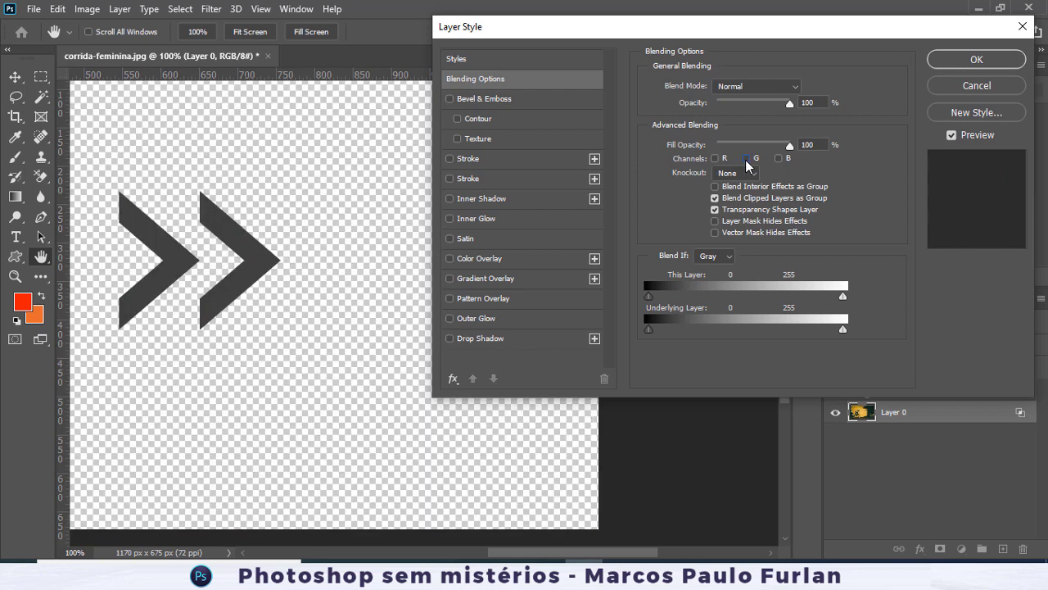
pyautogui.click(715, 158)
pyautogui.click(779, 158)
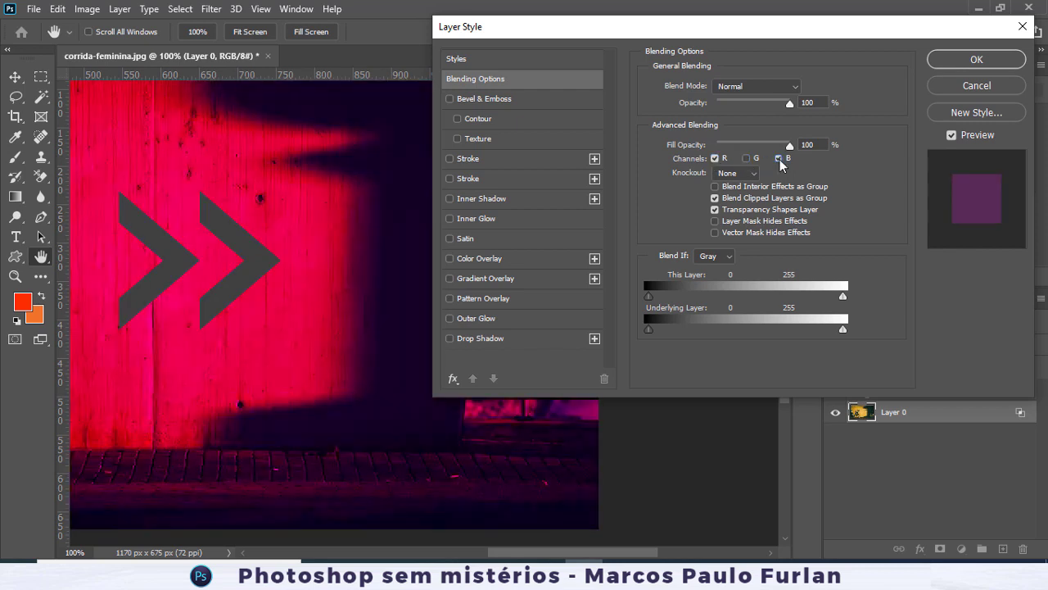
pyautogui.click(746, 158)
pyautogui.moveTo(789, 145); pyautogui.dragTo(837, 160)
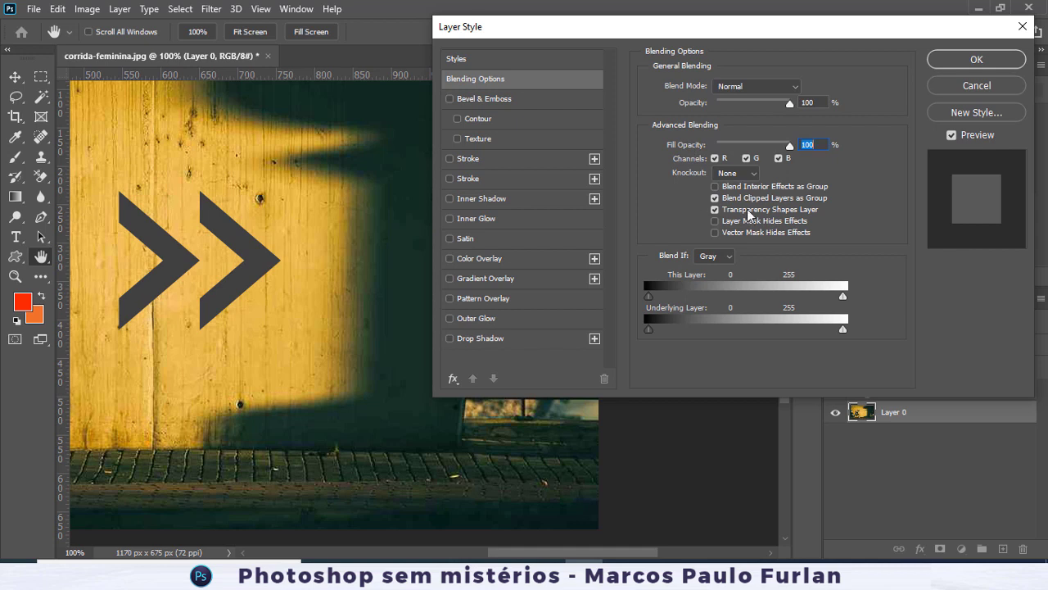
pyautogui.click(962, 85)
# - Apply the Bevel & Emboss effect to the flechas layer and open its settings
pyautogui.click(952, 391)
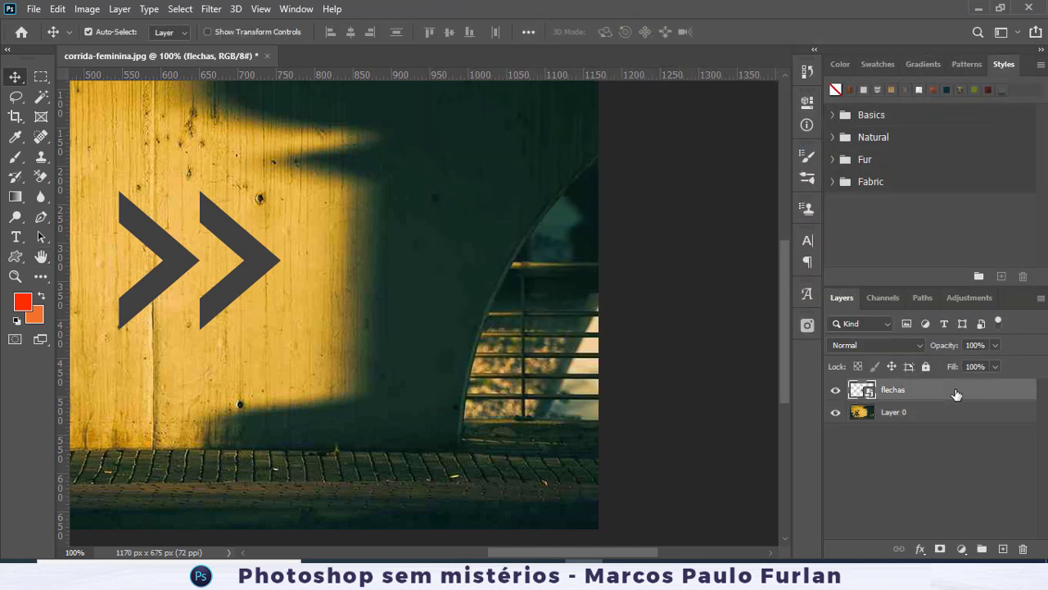
pyautogui.doubleClick(956, 391)
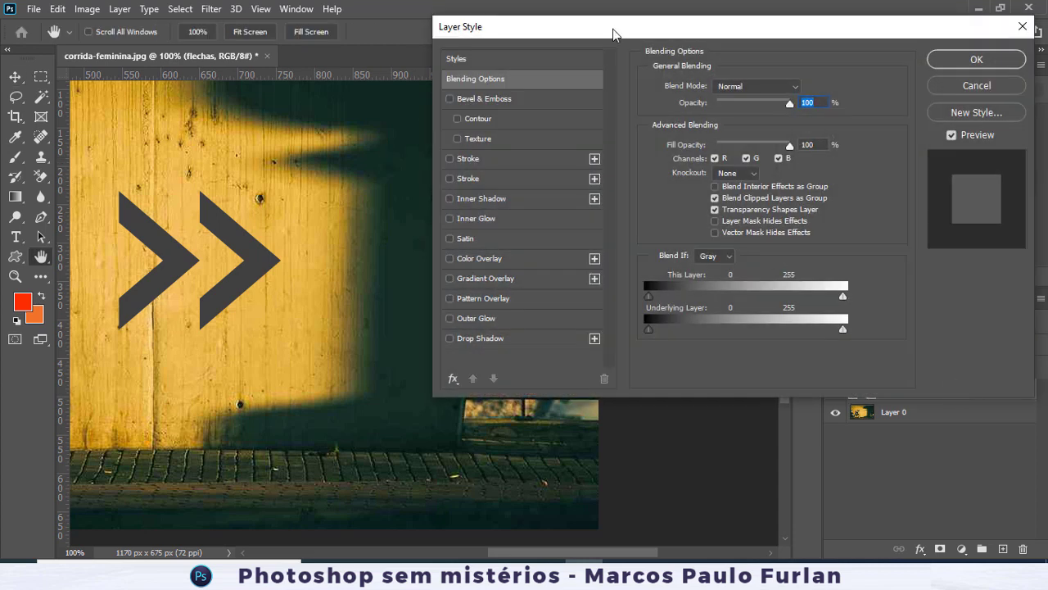
pyautogui.click(497, 82)
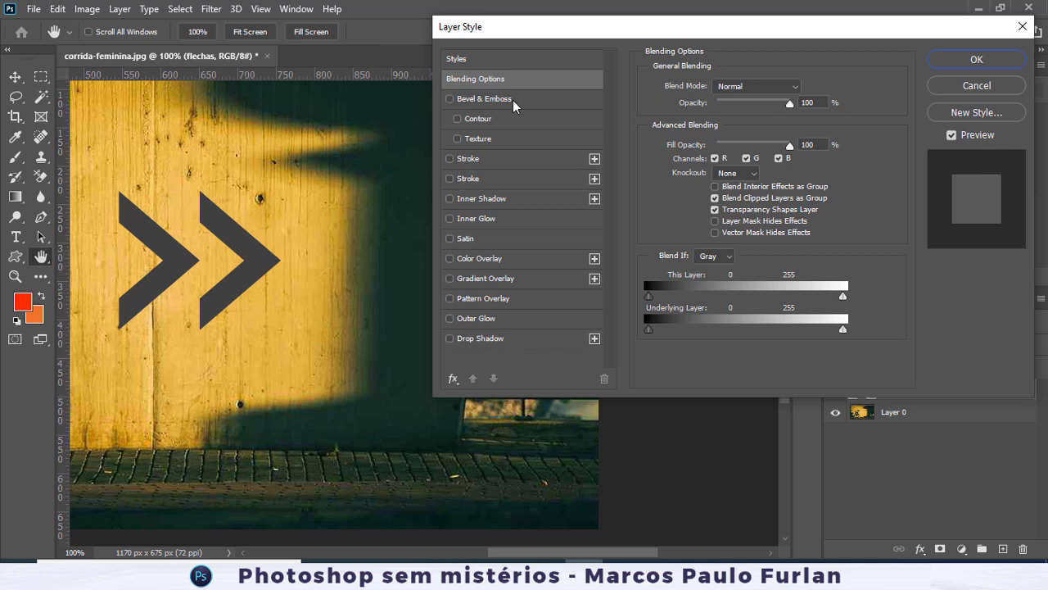
pyautogui.click(450, 100)
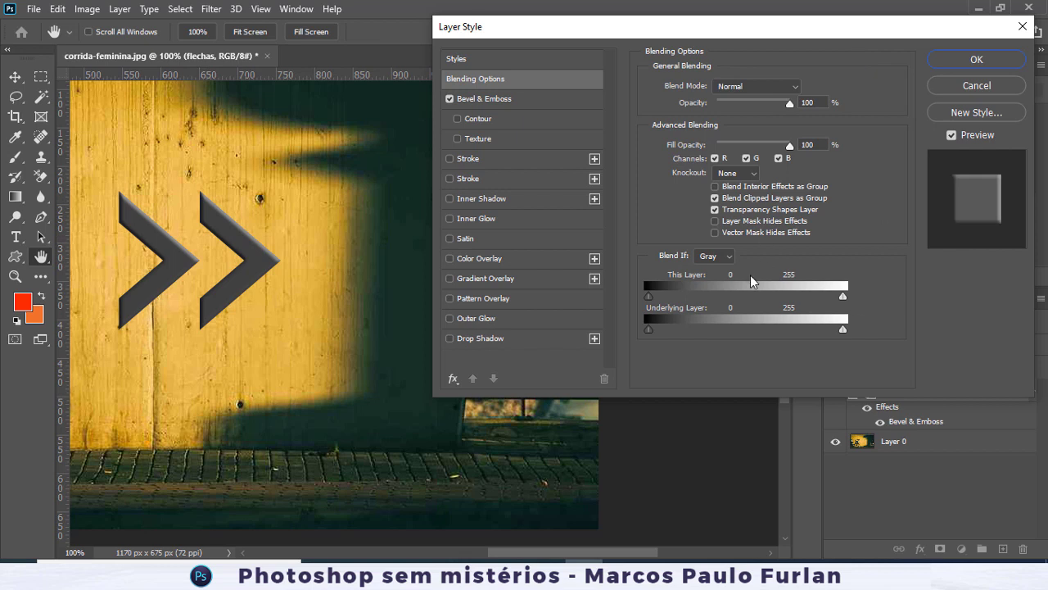
pyautogui.click(449, 99)
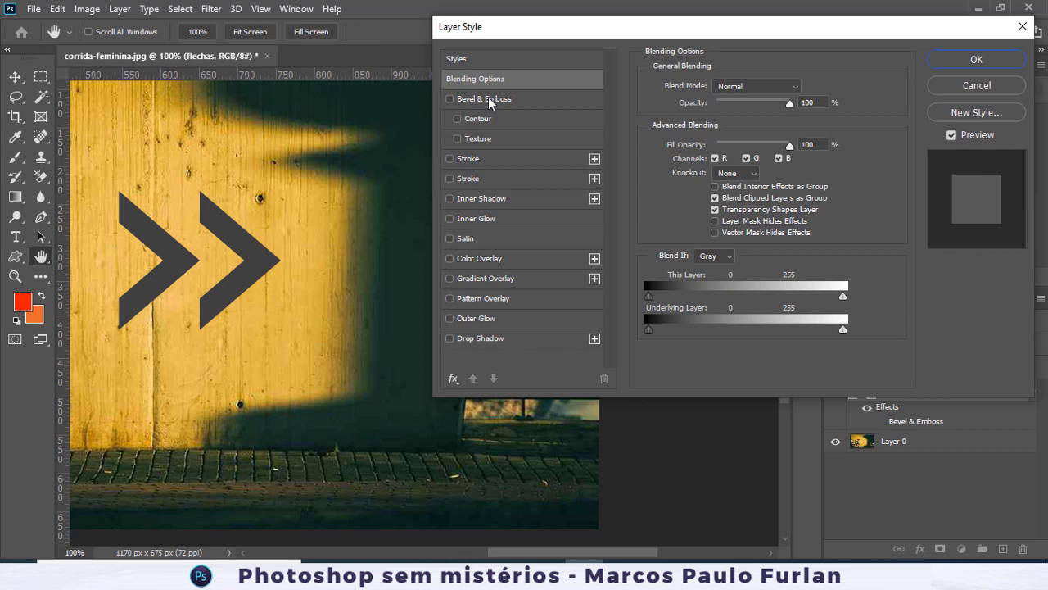
pyautogui.click(489, 100)
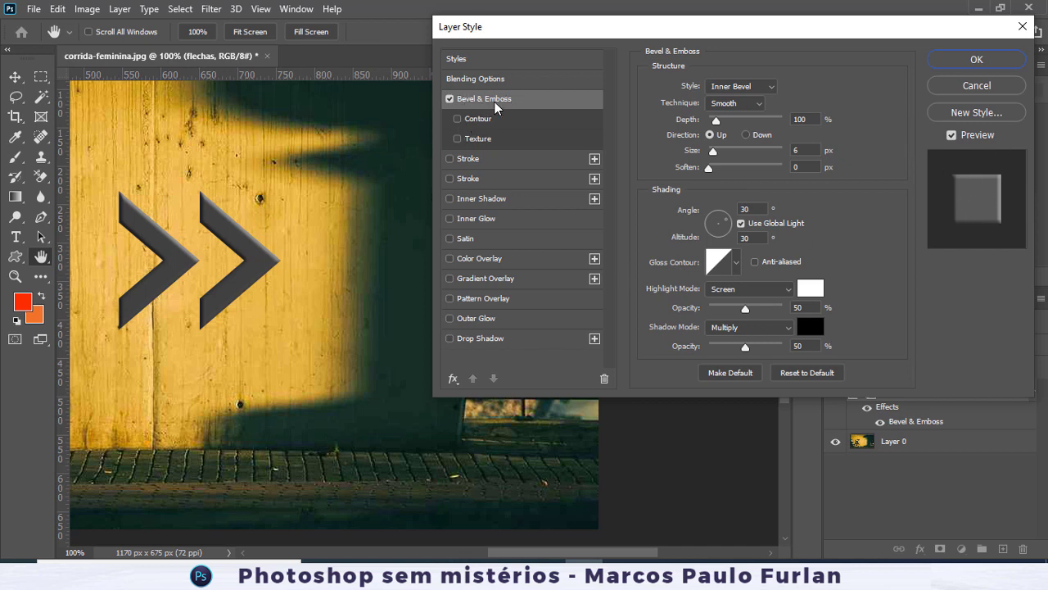
# - Enable Contour and Texture for the arrows' bevel, and set the texture's scale to 15% and its depth to -2%
pyautogui.click(479, 119)
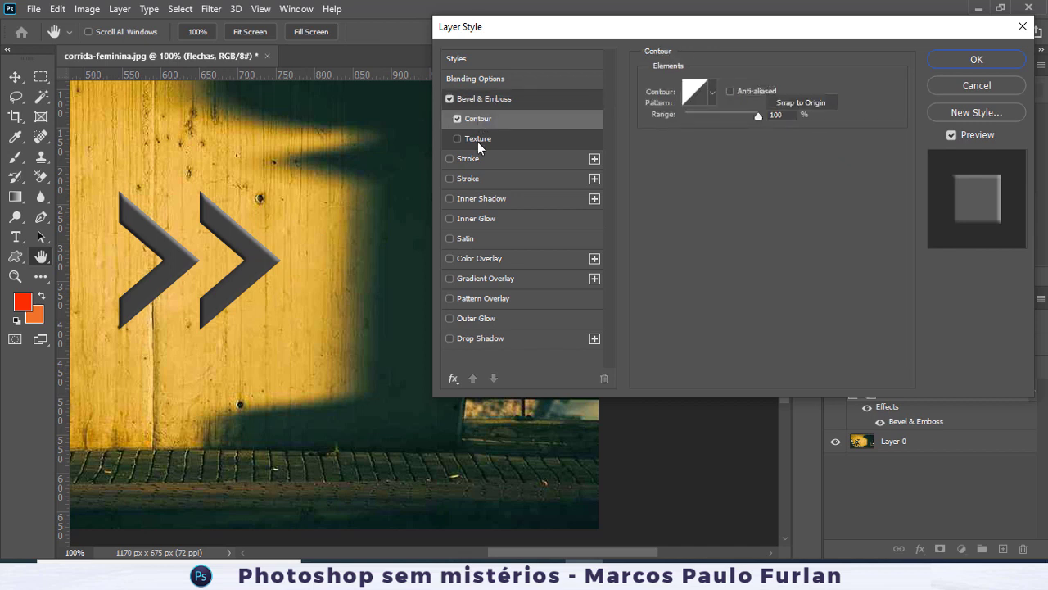
pyautogui.click(477, 139)
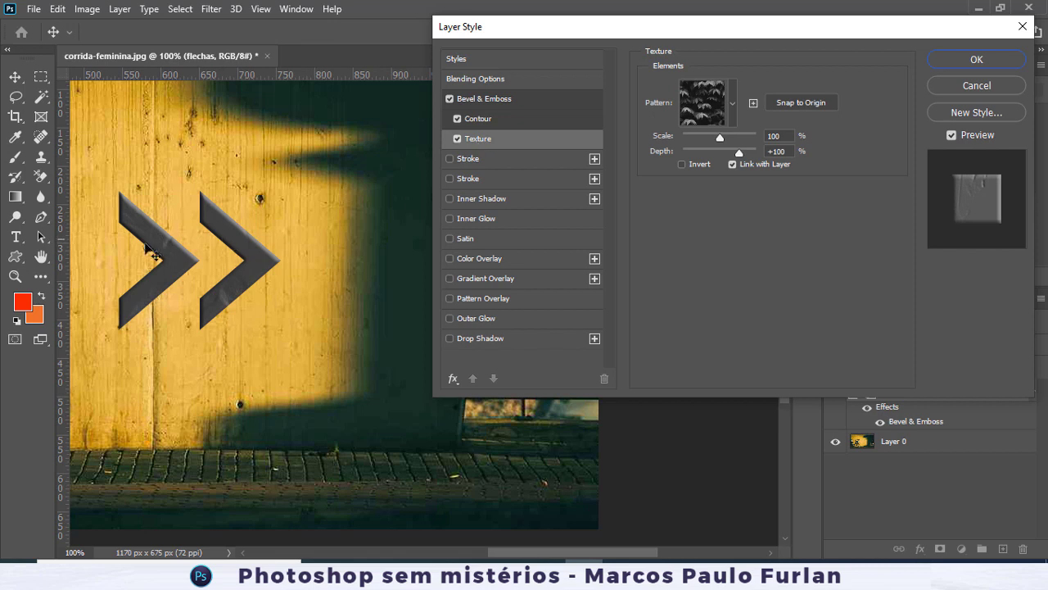
pyautogui.moveTo(719, 142)
pyautogui.mouseDown()
pyautogui.moveTo(728, 135)
pyautogui.moveTo(685, 158)
pyautogui.moveTo(727, 156)
pyautogui.moveTo(678, 159)
pyautogui.moveTo(821, 155)
pyautogui.moveTo(720, 157)
pyautogui.mouseUp()
# - Turn off the bevel's Contour and return to the Texture settings
pyautogui.click(475, 120)
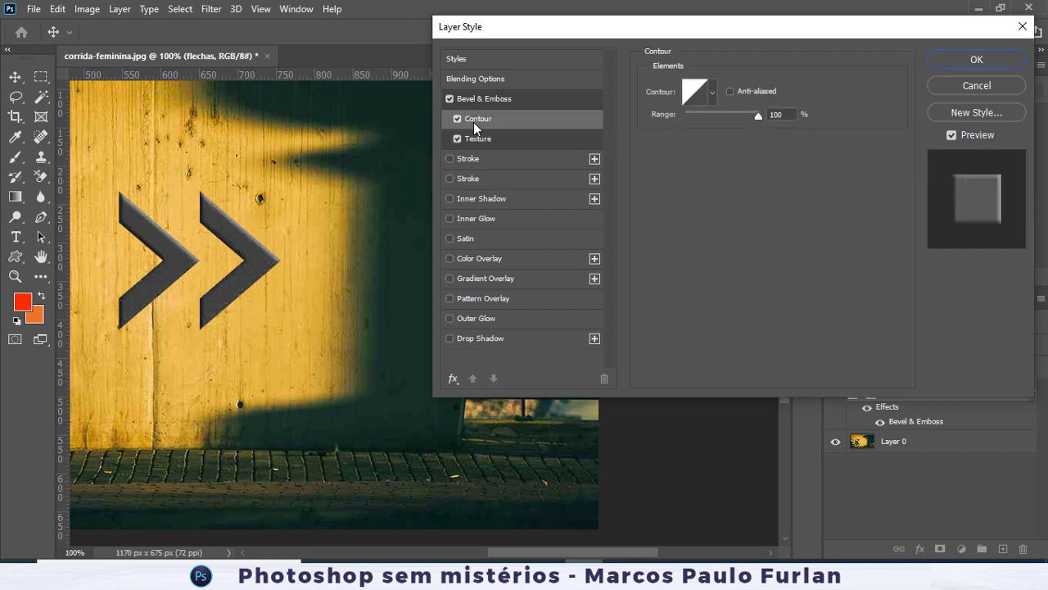
pyautogui.click(457, 119)
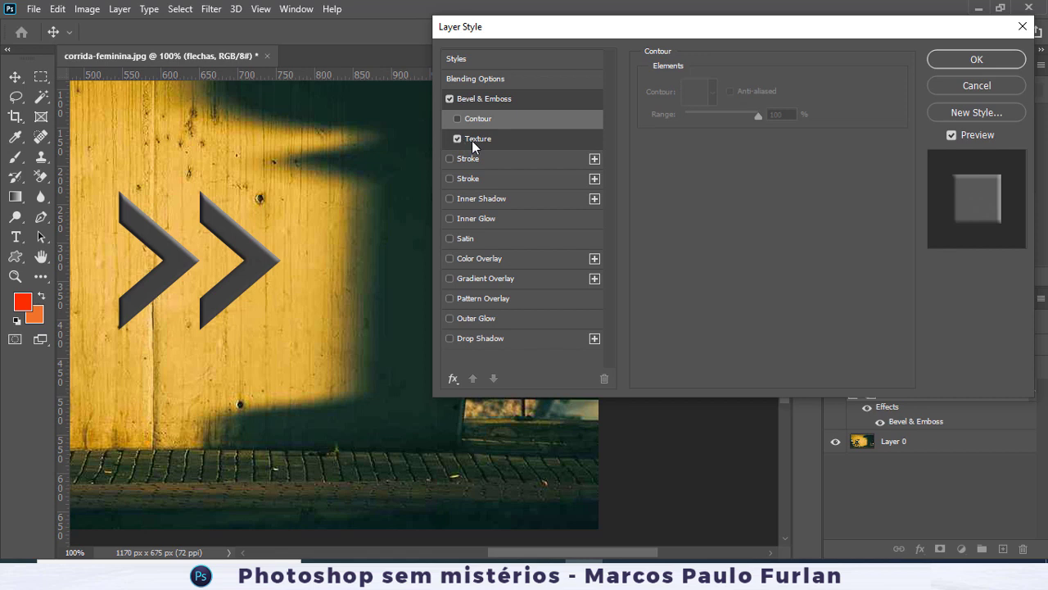
pyautogui.click(473, 140)
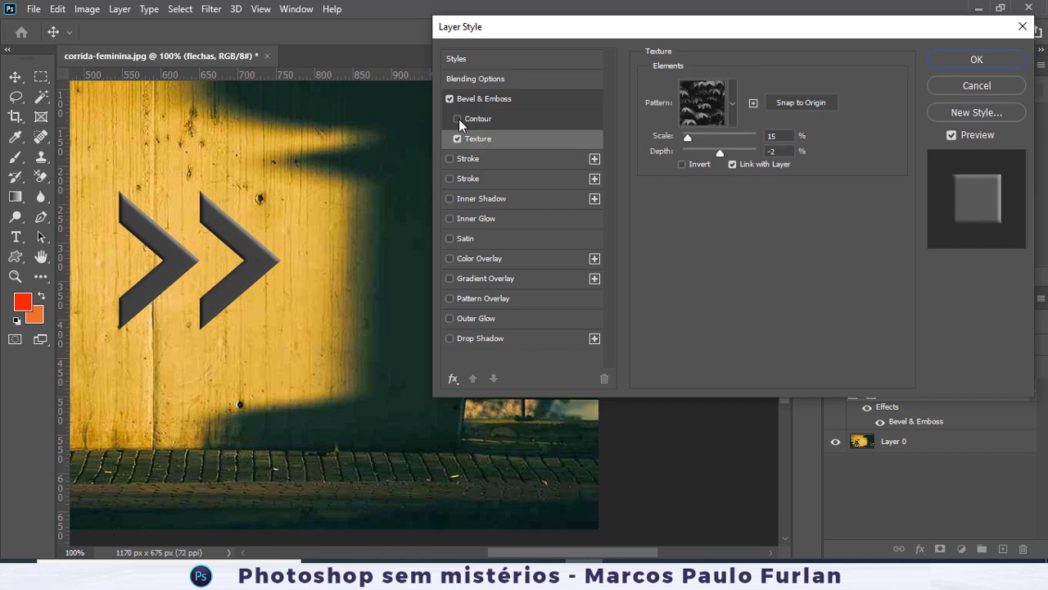
# - Enable the bevel's Contour and set its texture to 265% scale and +79% depth
pyautogui.click(479, 119)
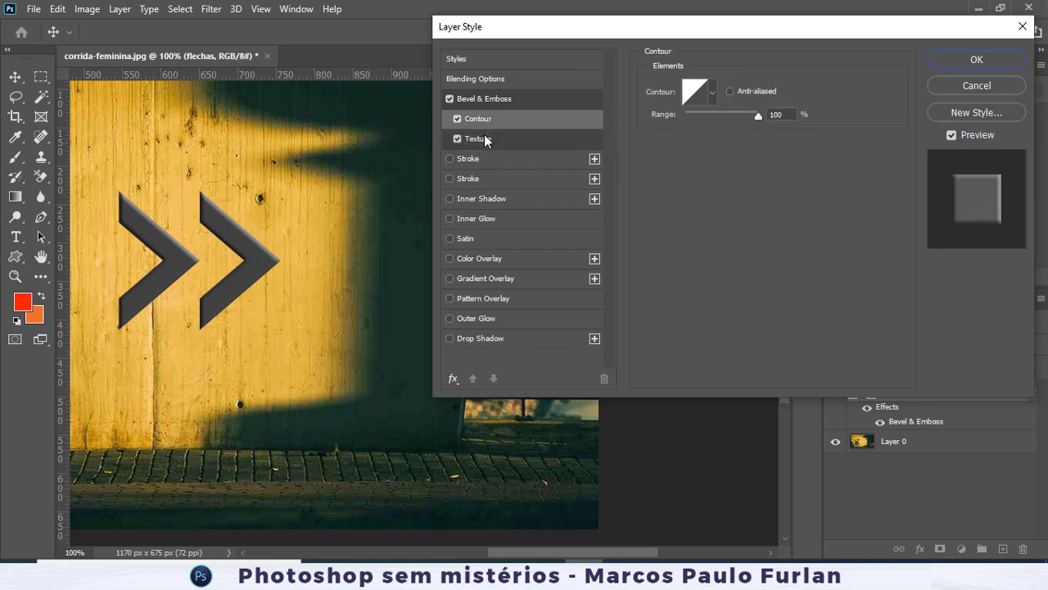
pyautogui.click(486, 139)
pyautogui.moveTo(706, 136); pyautogui.dragTo(735, 150)
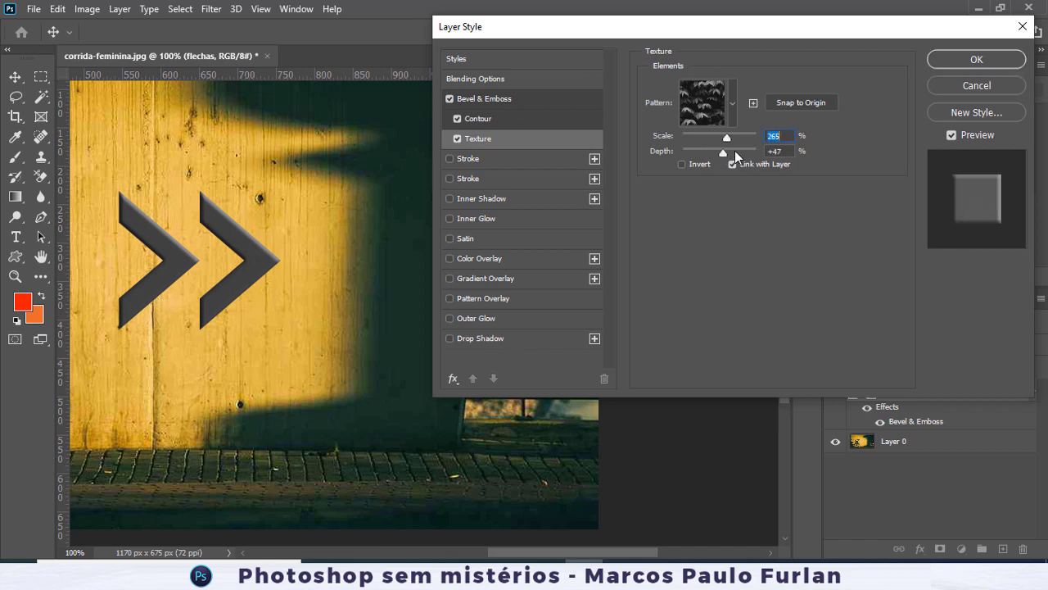
# - Turn off both Contour and Texture for the arrows' bevel and return to the main Bevel & Emboss settings
pyautogui.click(490, 103)
pyautogui.click(489, 118)
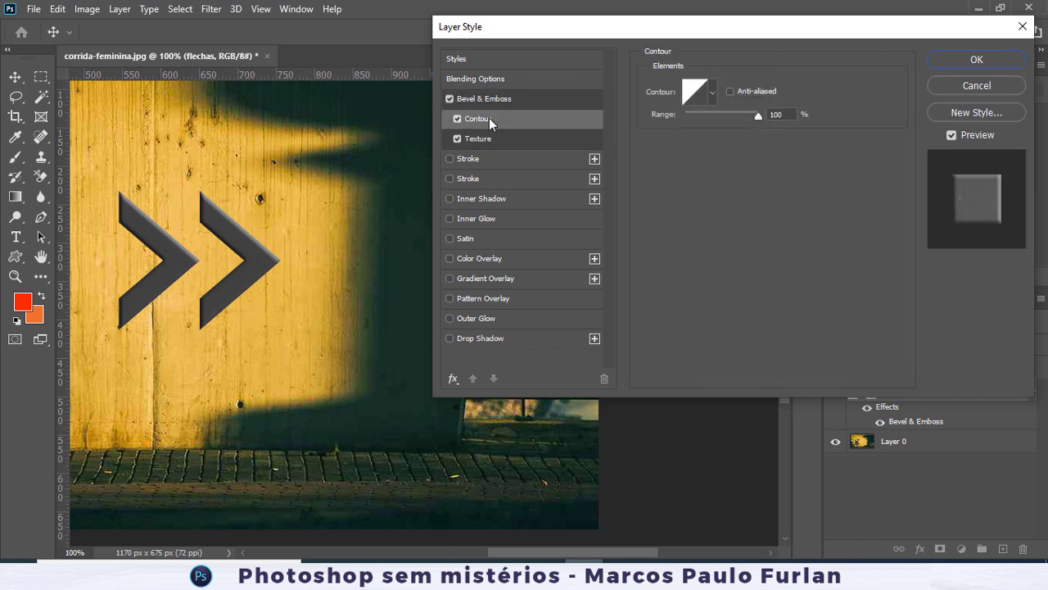
pyautogui.click(461, 120)
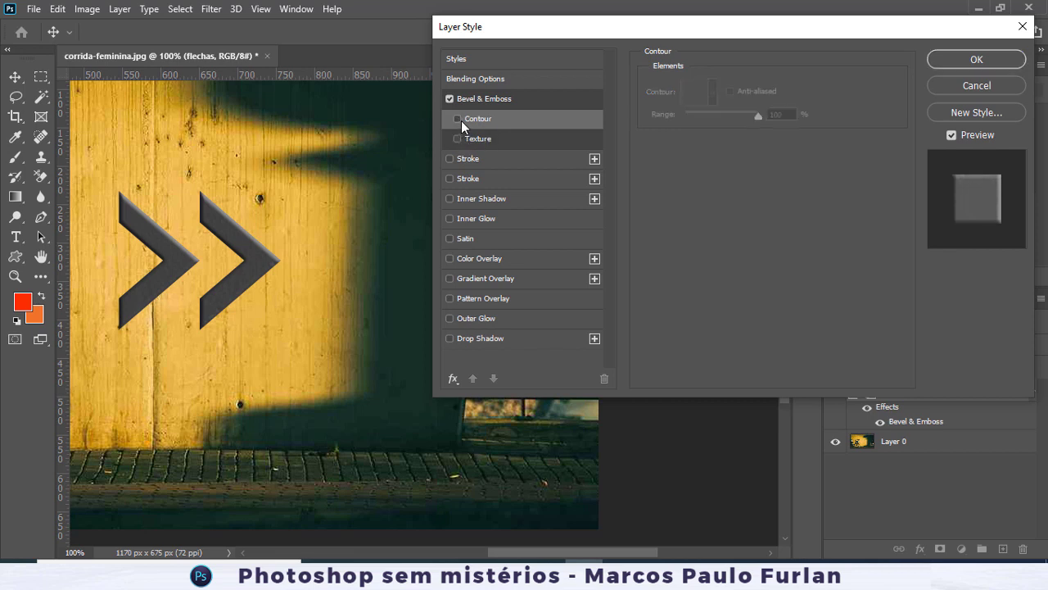
pyautogui.click(483, 99)
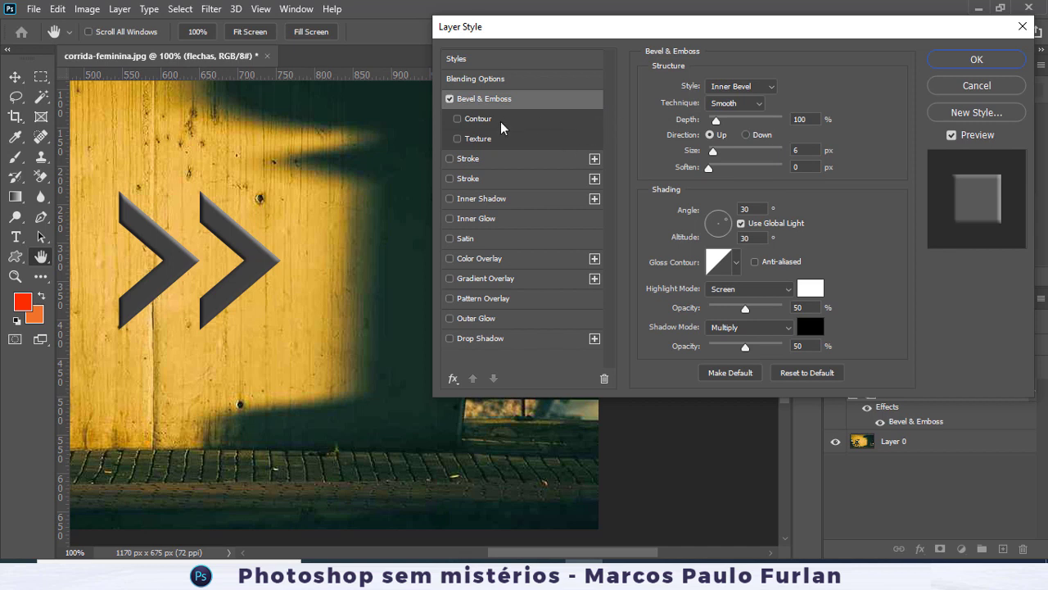
# - Enable the bevel's Contour, try several contour presets on the arrows, and restore the linear one
pyautogui.click(475, 118)
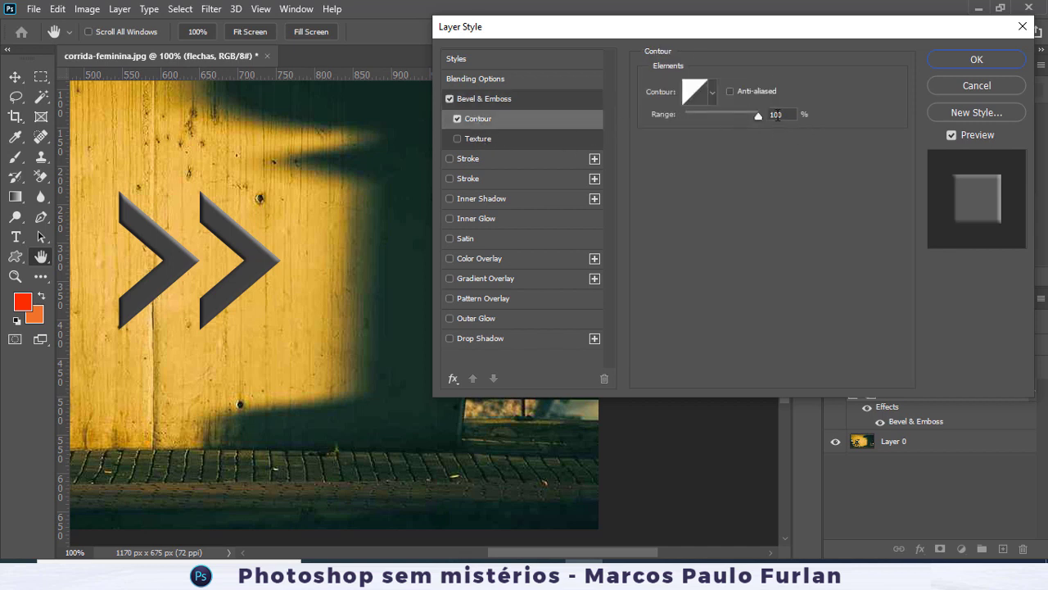
pyautogui.moveTo(755, 115)
pyautogui.mouseDown()
pyautogui.moveTo(680, 123)
pyautogui.moveTo(766, 123)
pyautogui.mouseUp()
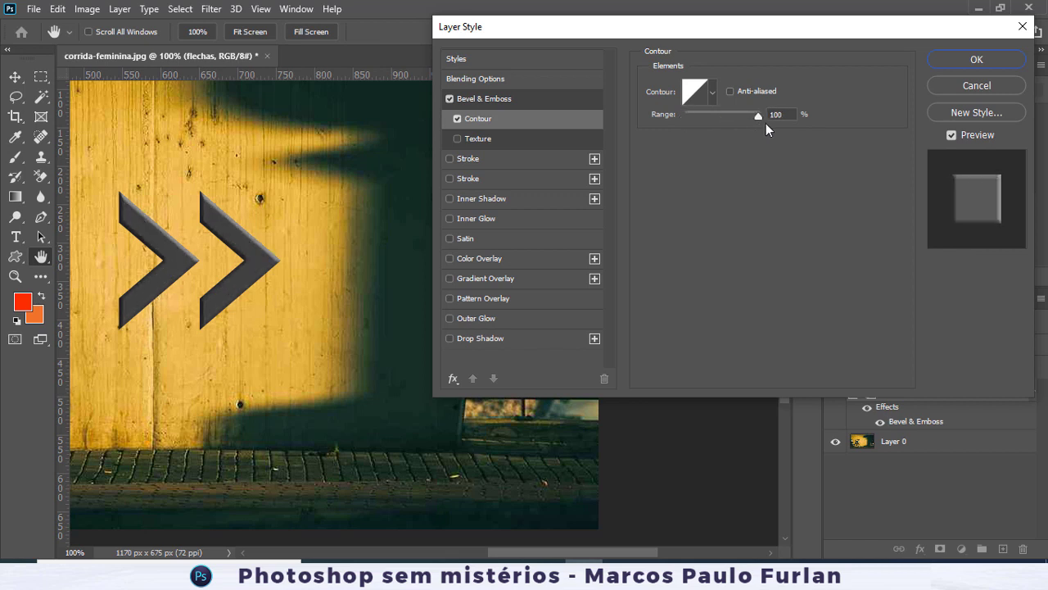
pyautogui.click(713, 95)
pyautogui.click(693, 128)
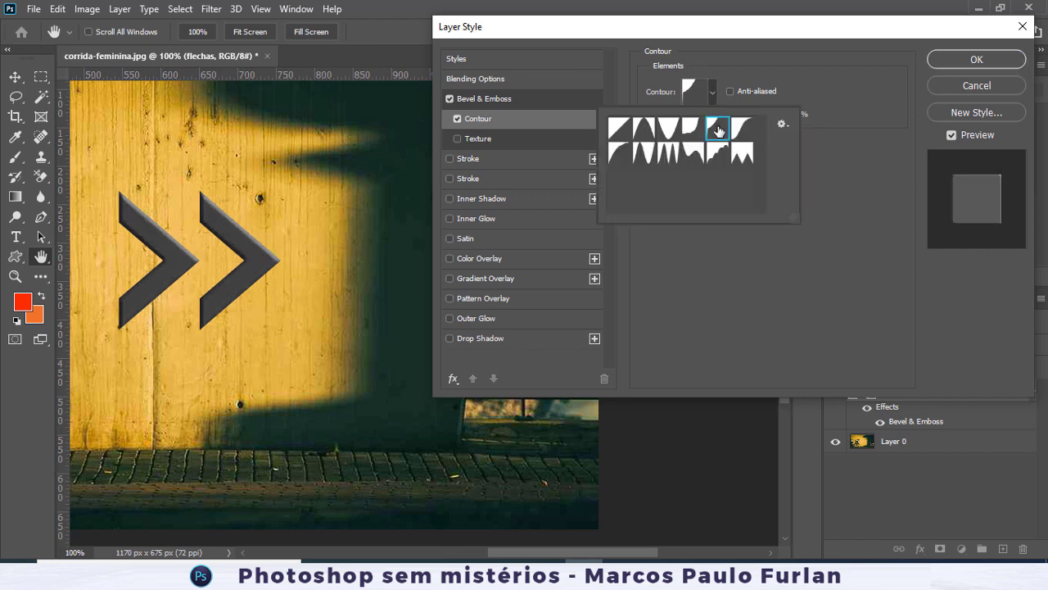
pyautogui.click(686, 150)
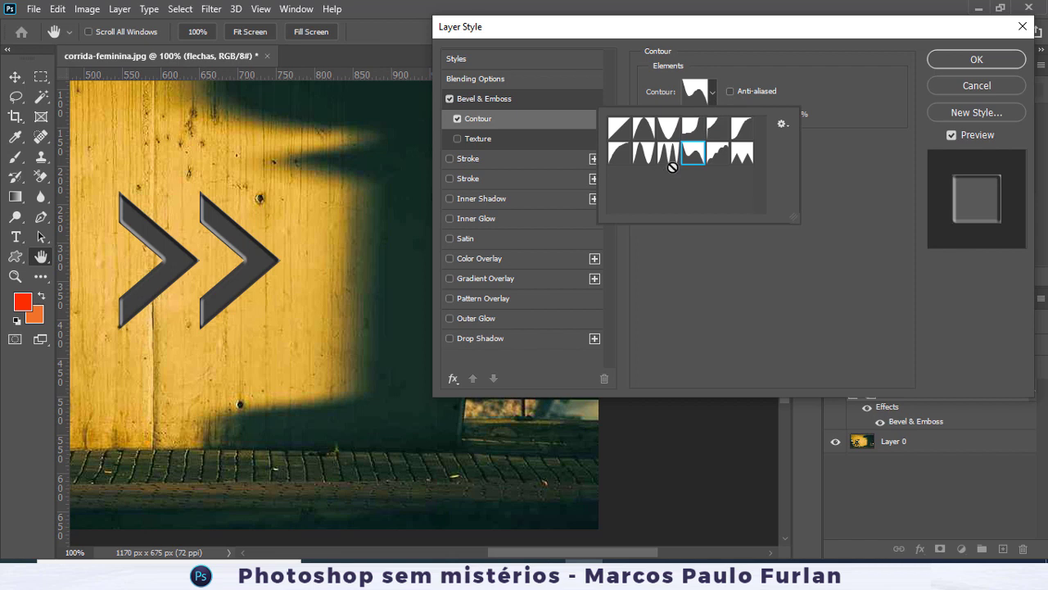
pyautogui.click(669, 158)
pyautogui.click(696, 158)
pyautogui.click(673, 157)
pyautogui.click(646, 161)
pyautogui.click(621, 155)
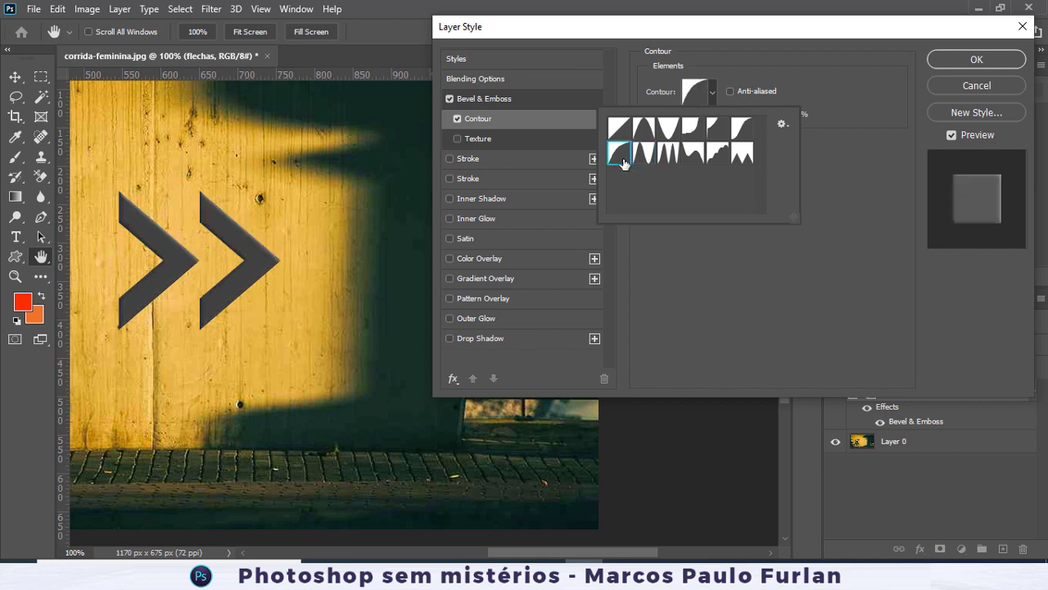
pyautogui.click(620, 129)
pyautogui.click(710, 96)
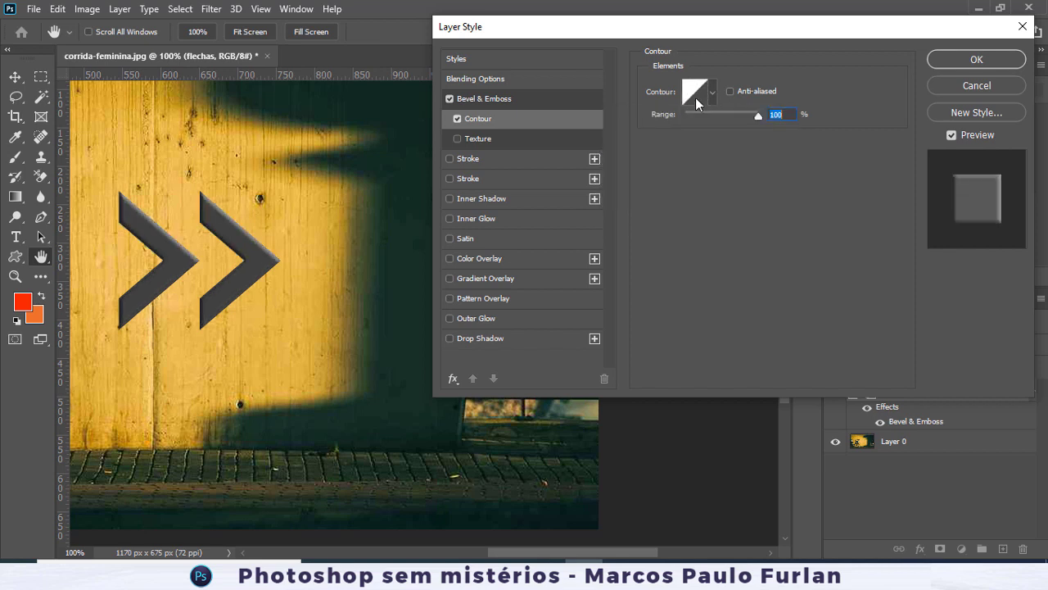
# - Replace the bevel's Contour with Texture, using the first Water pattern at 91% scale and +256% depth
pyautogui.click(457, 140)
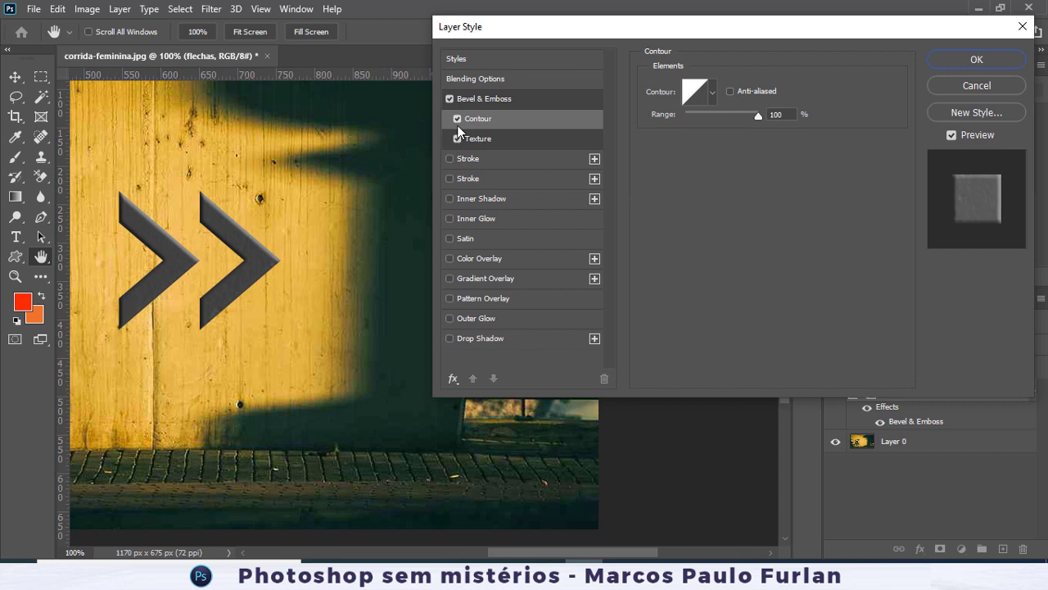
pyautogui.click(457, 120)
pyautogui.click(486, 138)
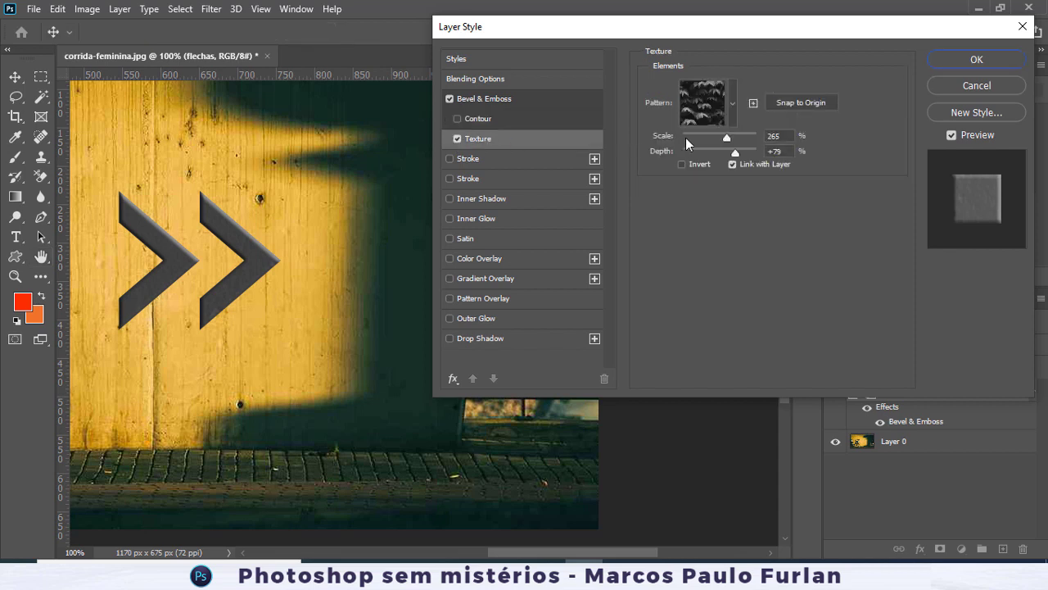
pyautogui.click(733, 110)
pyautogui.scroll(-1, 667, 195)
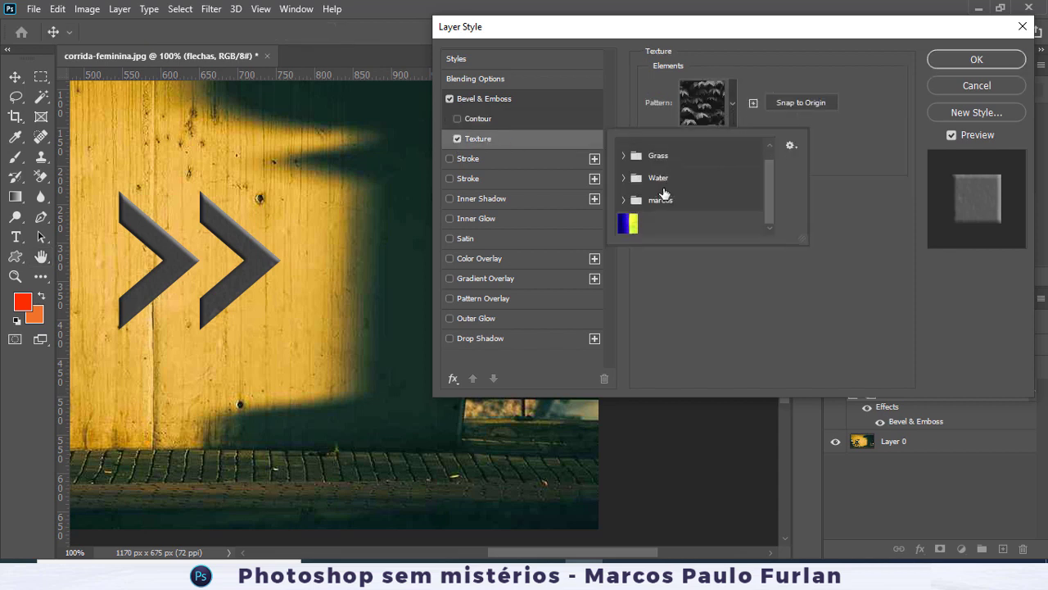
pyautogui.click(623, 178)
pyautogui.click(641, 199)
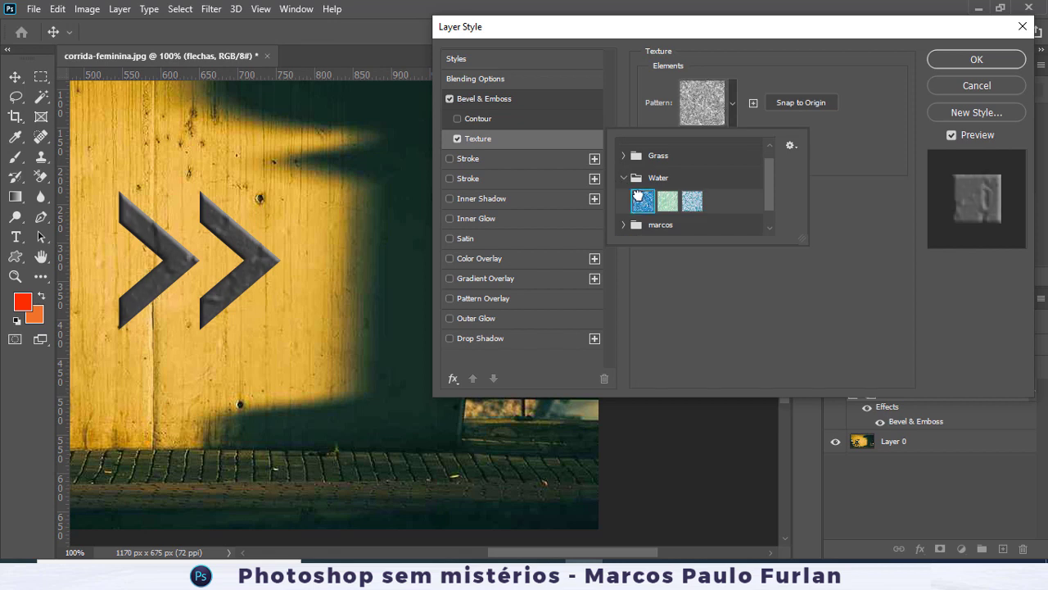
pyautogui.click(755, 79)
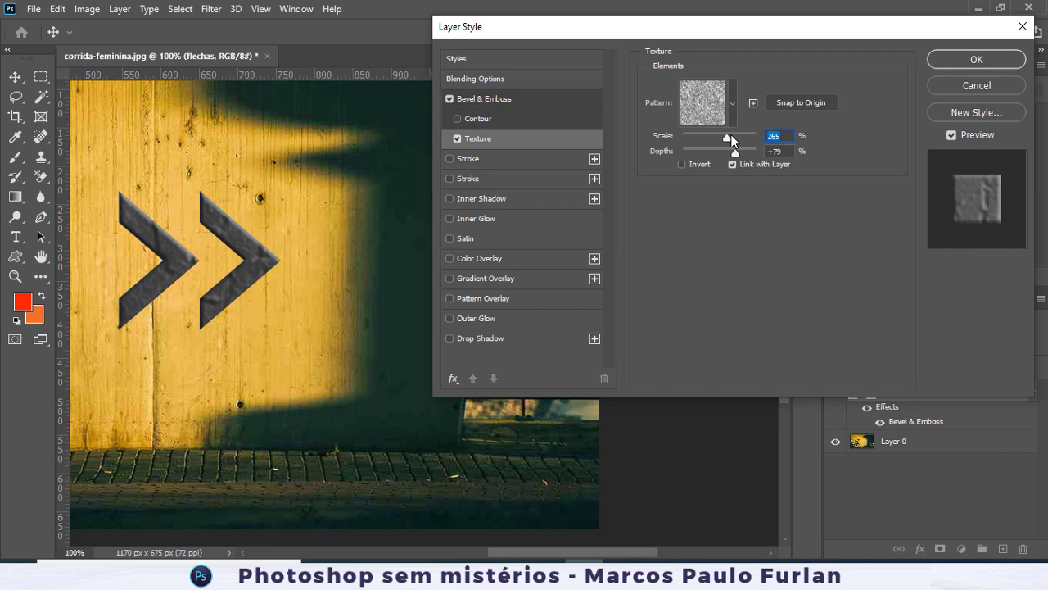
pyautogui.moveTo(731, 140); pyautogui.dragTo(747, 154)
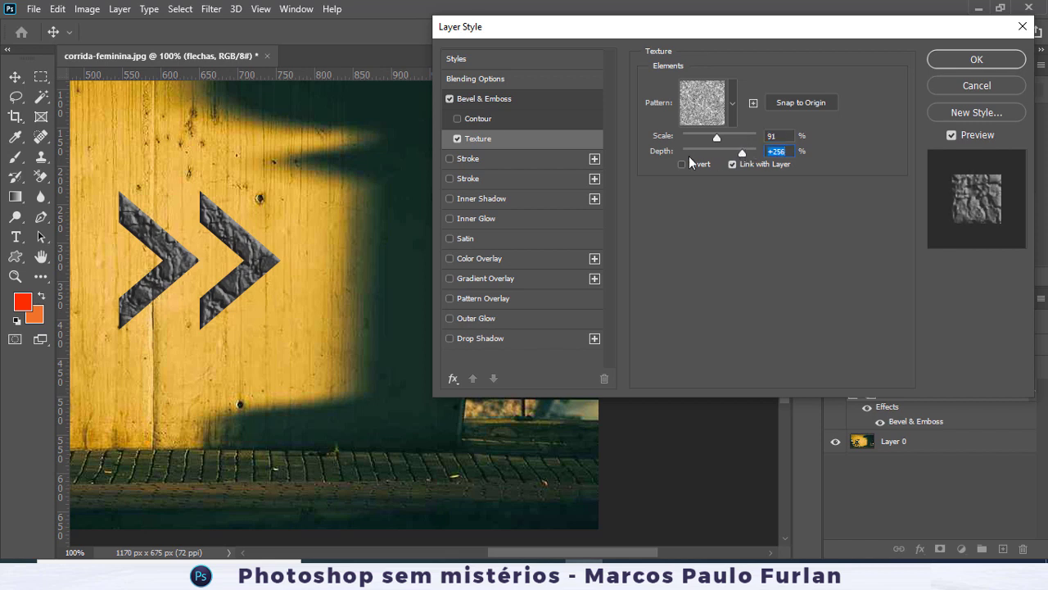
# - Turn off the bevel's Texture and try the Outer Bevel, Emboss and Pillow Emboss styles on the arrows
pyautogui.click(458, 139)
pyautogui.click(503, 104)
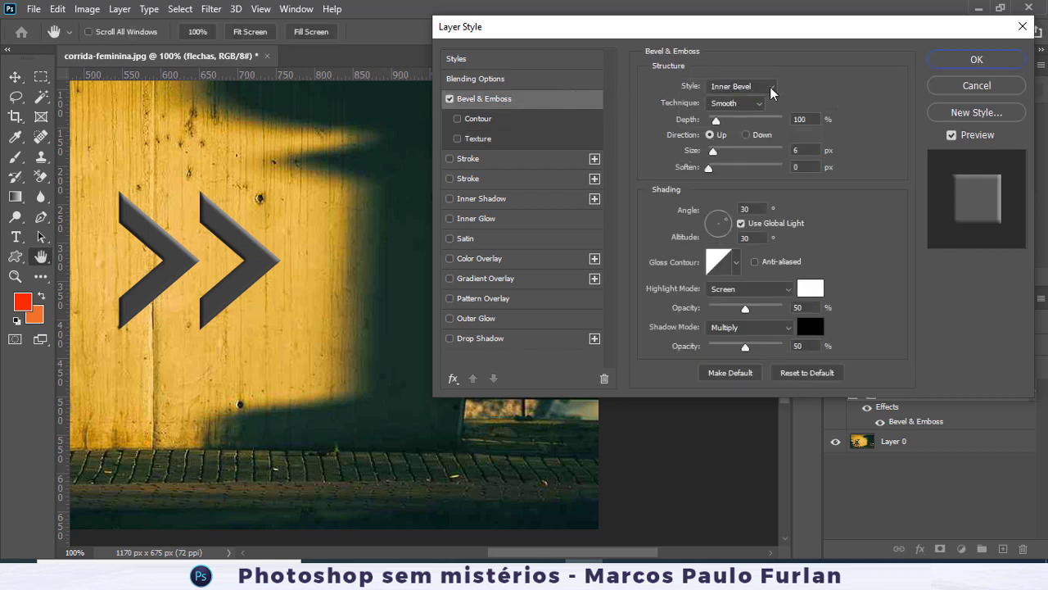
pyautogui.click(772, 86)
pyautogui.click(762, 101)
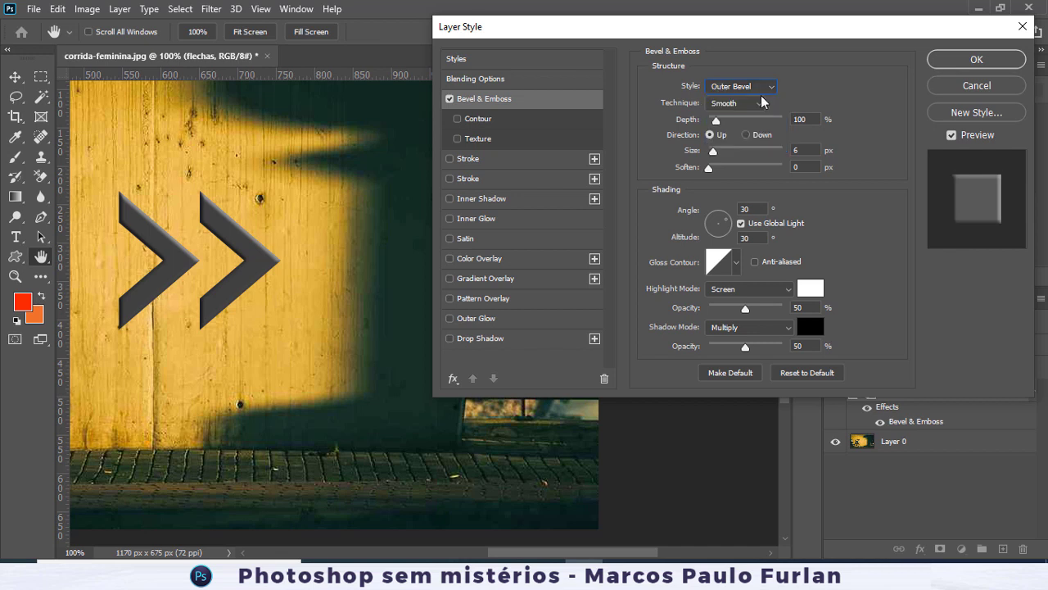
pyautogui.click(773, 87)
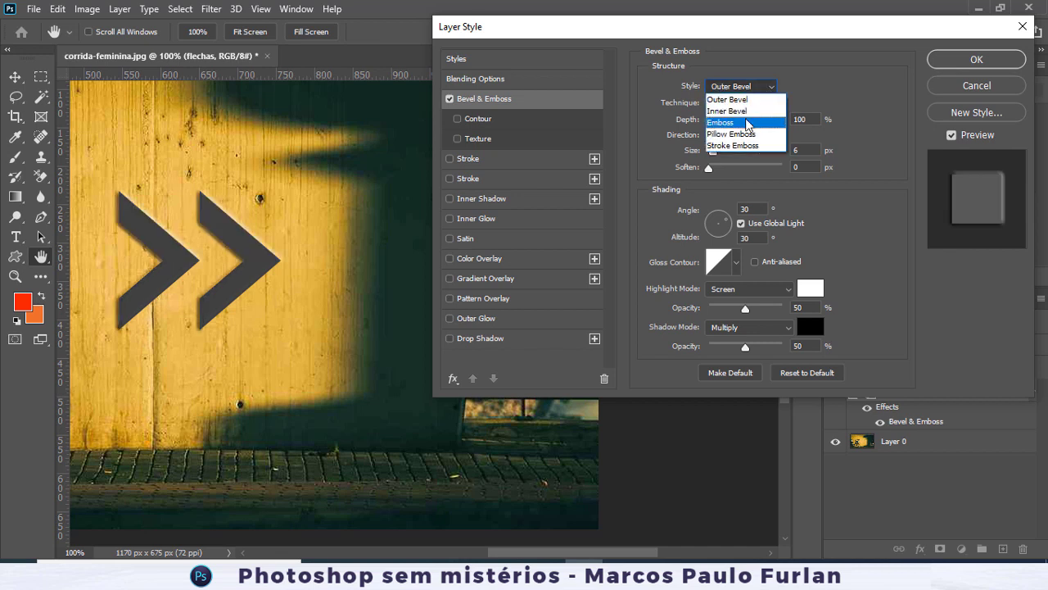
pyautogui.click(747, 124)
pyautogui.click(773, 88)
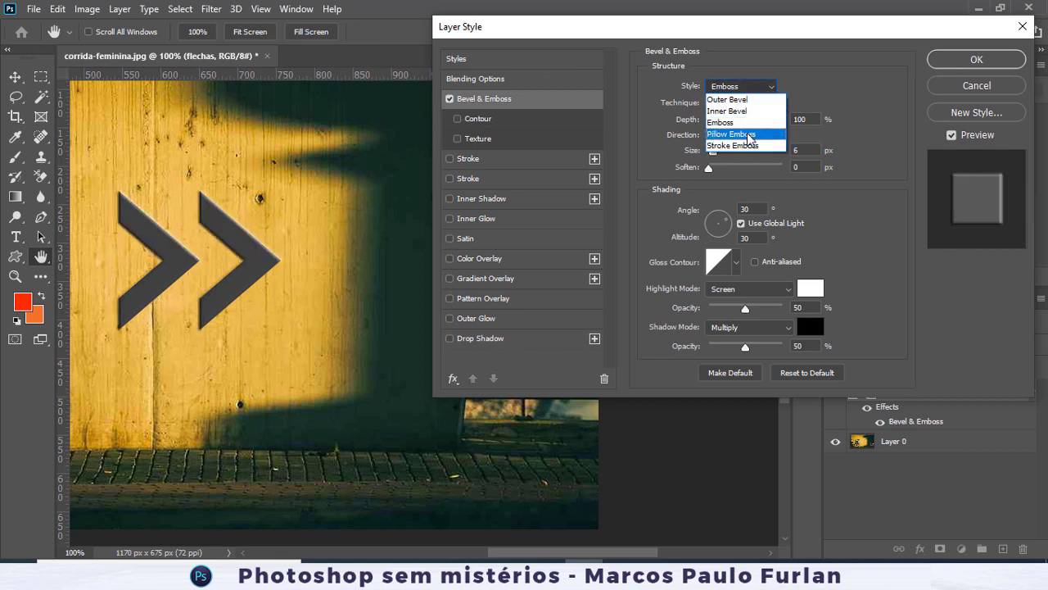
pyautogui.click(748, 135)
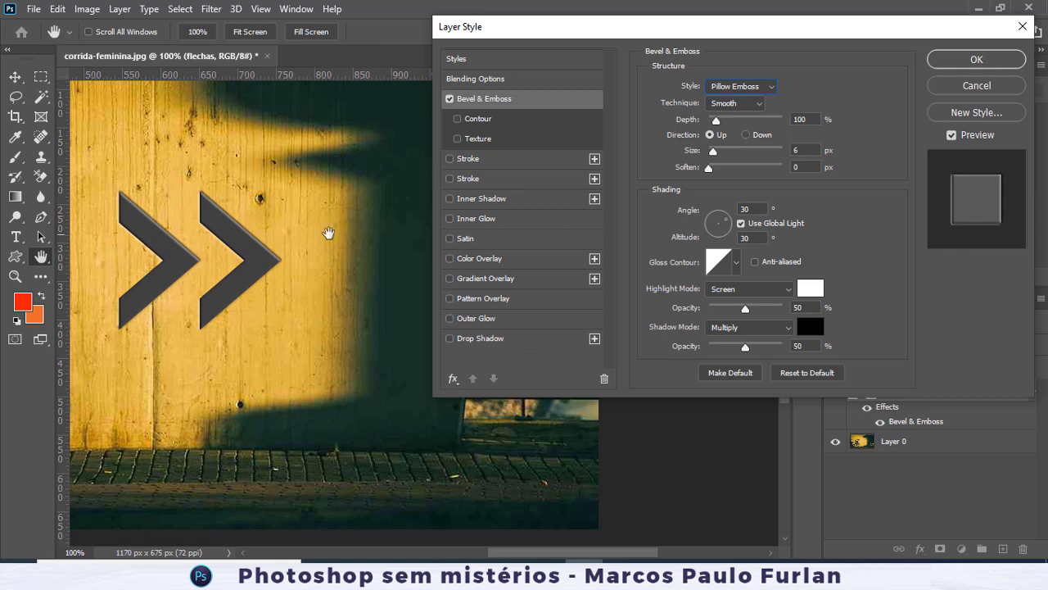
# - Try the bevel's Down direction, return it to Up, and set the size to 24 px and the depth to 53%
pyautogui.click(746, 135)
pyautogui.click(719, 135)
pyautogui.moveTo(717, 121); pyautogui.dragTo(694, 170)
pyautogui.moveTo(735, 122); pyautogui.dragTo(714, 121)
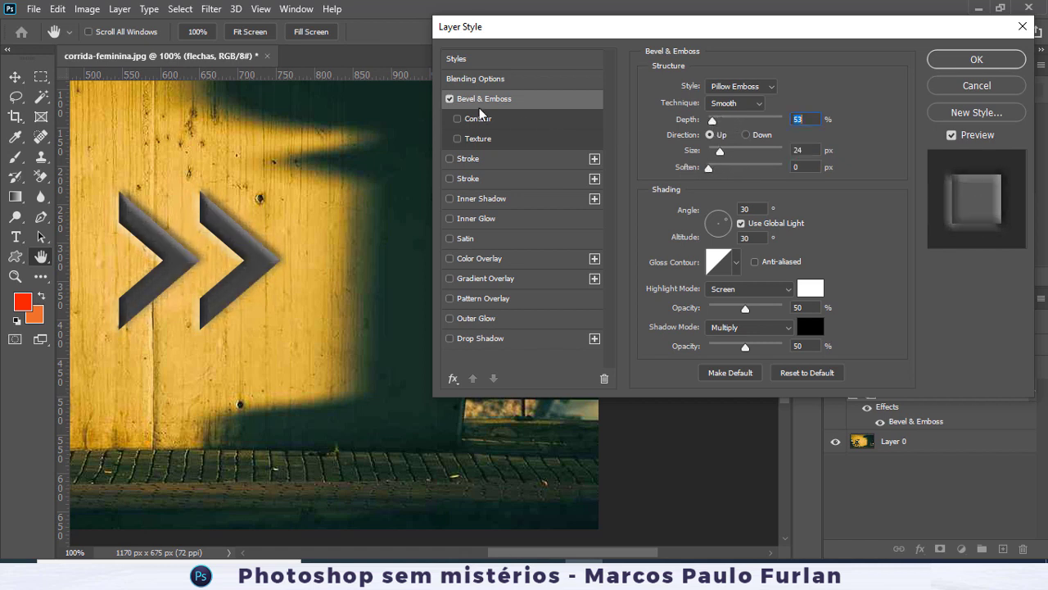
# - Switch the style to Inner Bevel, compare the Down and Up directions, and set the depth to 230% with Up selected
pyautogui.click(713, 87)
pyautogui.click(732, 104)
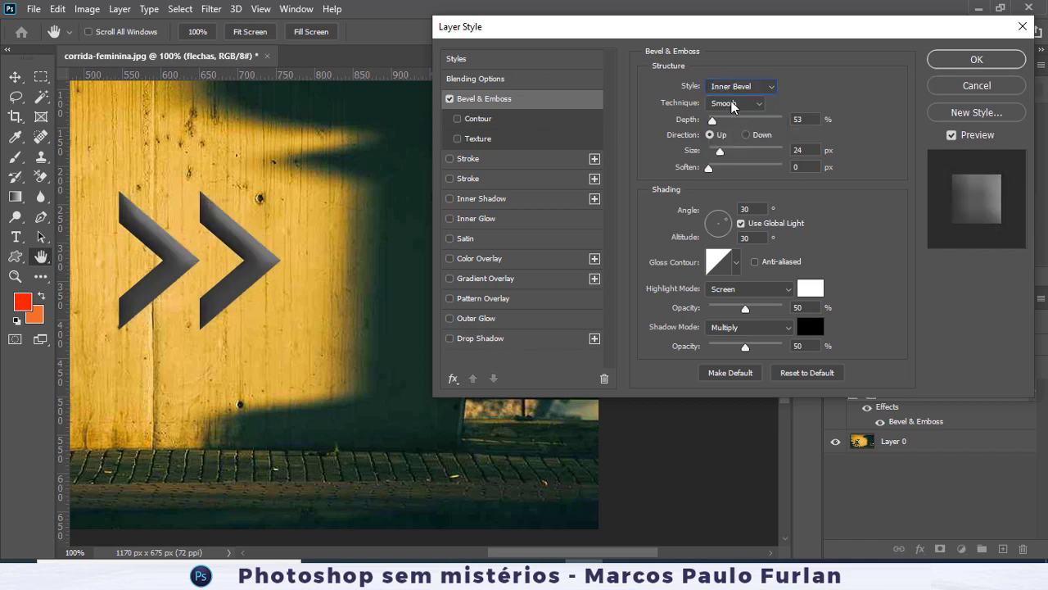
pyautogui.click(745, 135)
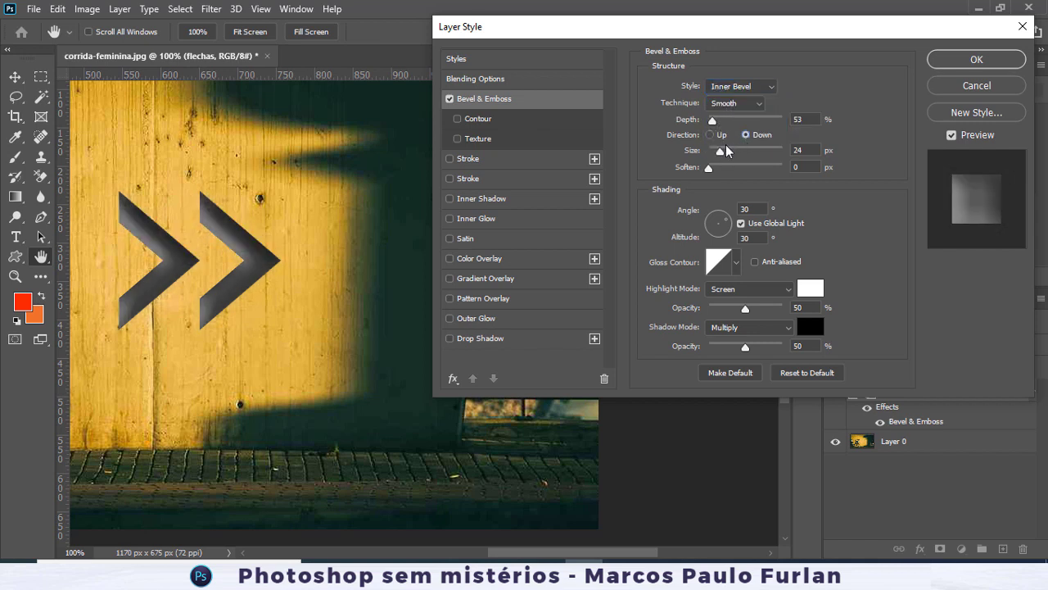
pyautogui.click(710, 134)
pyautogui.moveTo(713, 121); pyautogui.dragTo(725, 121)
pyautogui.moveTo(709, 168)
pyautogui.mouseDown()
pyautogui.moveTo(742, 170)
pyautogui.moveTo(709, 168)
pyautogui.mouseUp()
# - Try another bevel style on the arrows and return to Inner Bevel
pyautogui.click(742, 86)
pyautogui.click(741, 96)
pyautogui.click(741, 86)
pyautogui.click(741, 107)
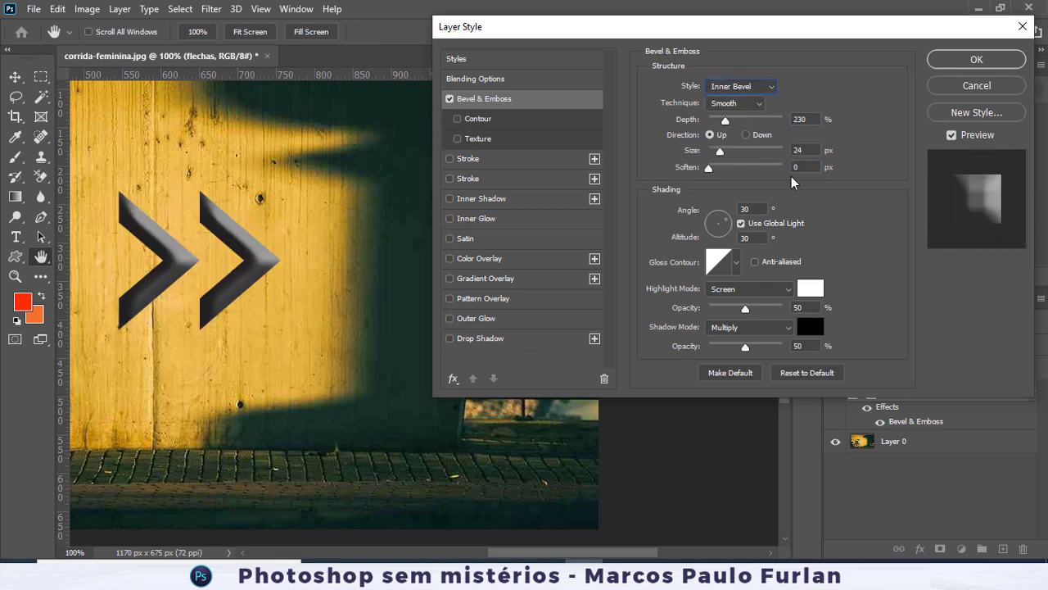
# - Set the global light to 137° with 0° altitude, try gloss contours ending on the zigzag preset, and turn off Use Global Light
pyautogui.moveTo(734, 234)
pyautogui.mouseDown()
pyautogui.moveTo(728, 216)
pyautogui.moveTo(710, 214)
pyautogui.mouseUp()
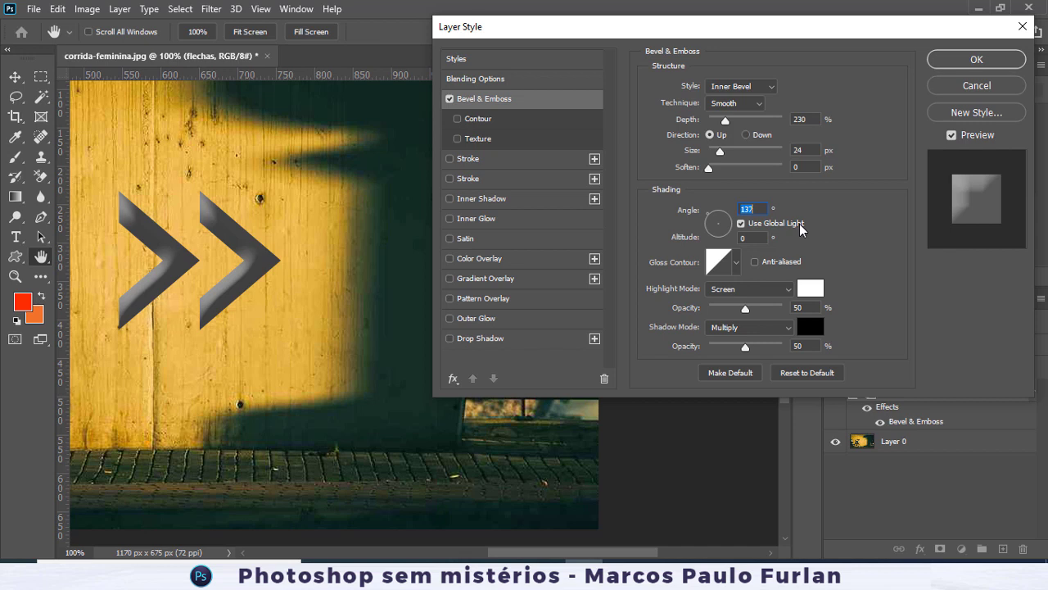
pyautogui.click(737, 259)
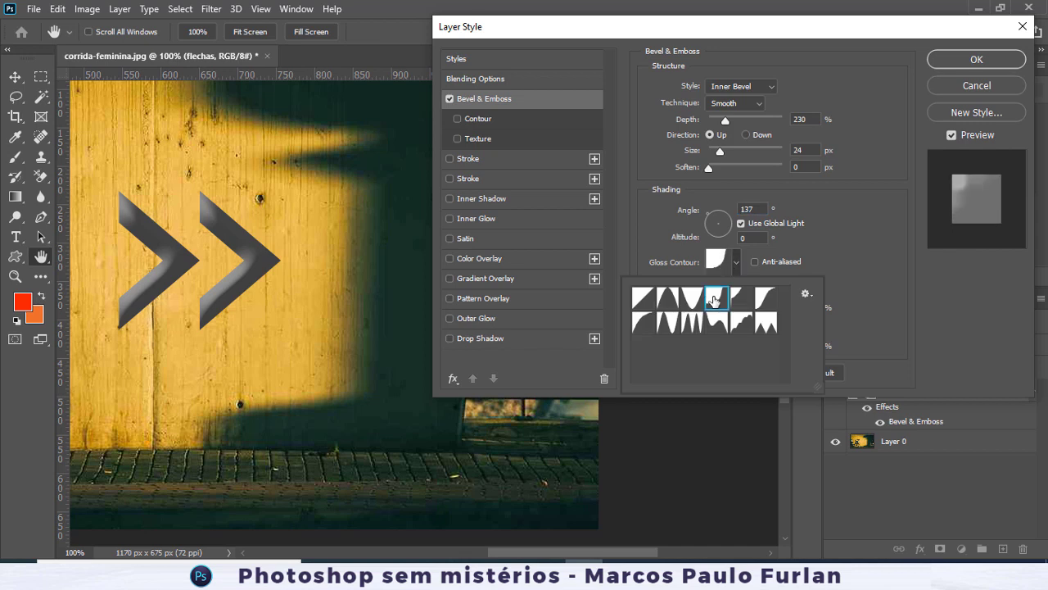
pyautogui.click(668, 300)
pyautogui.click(668, 322)
pyautogui.click(692, 323)
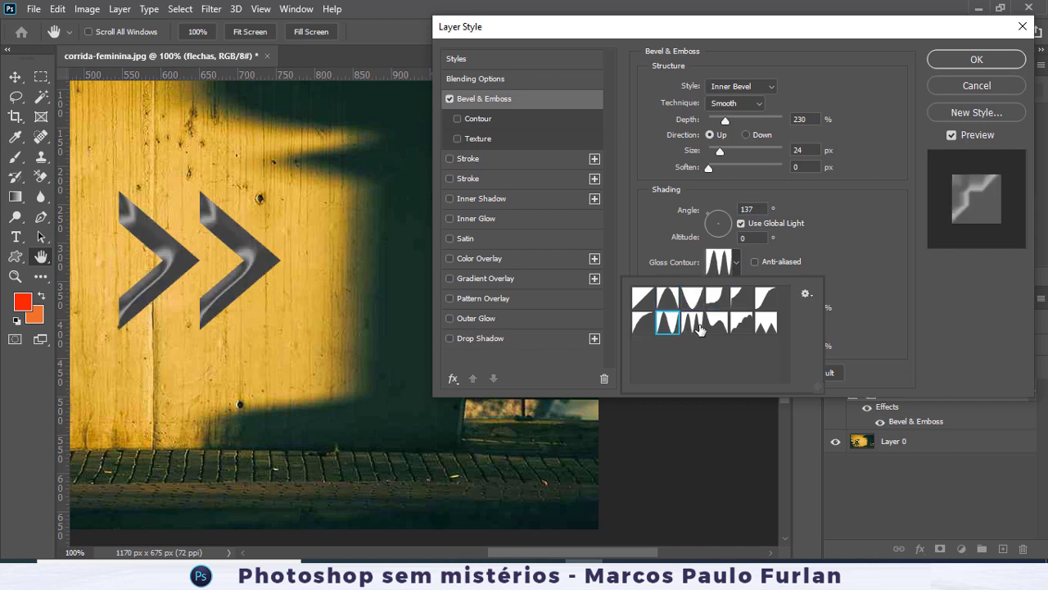
pyautogui.click(716, 323)
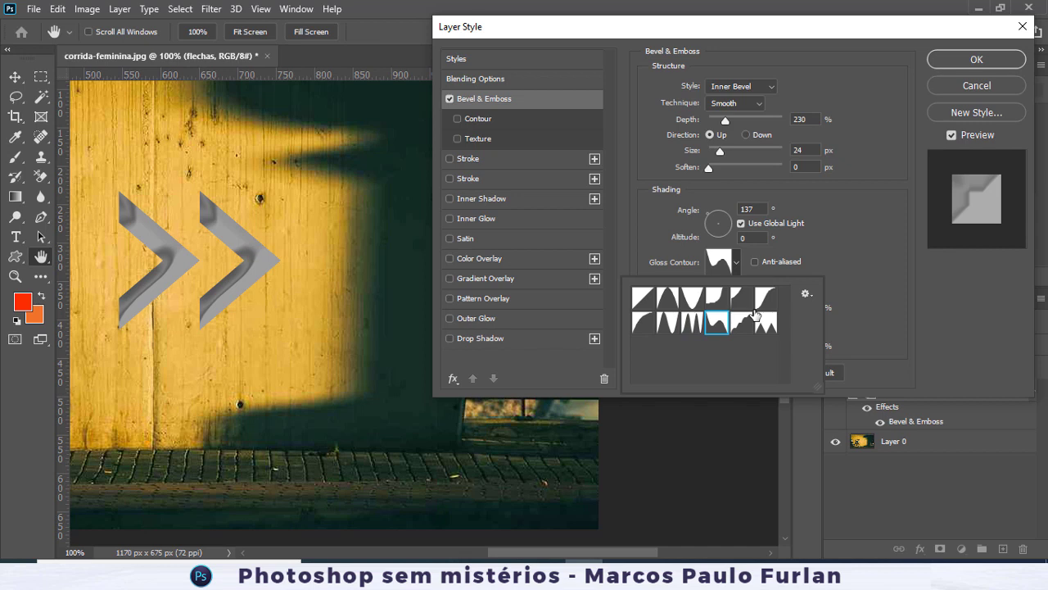
pyautogui.click(747, 321)
pyautogui.click(766, 323)
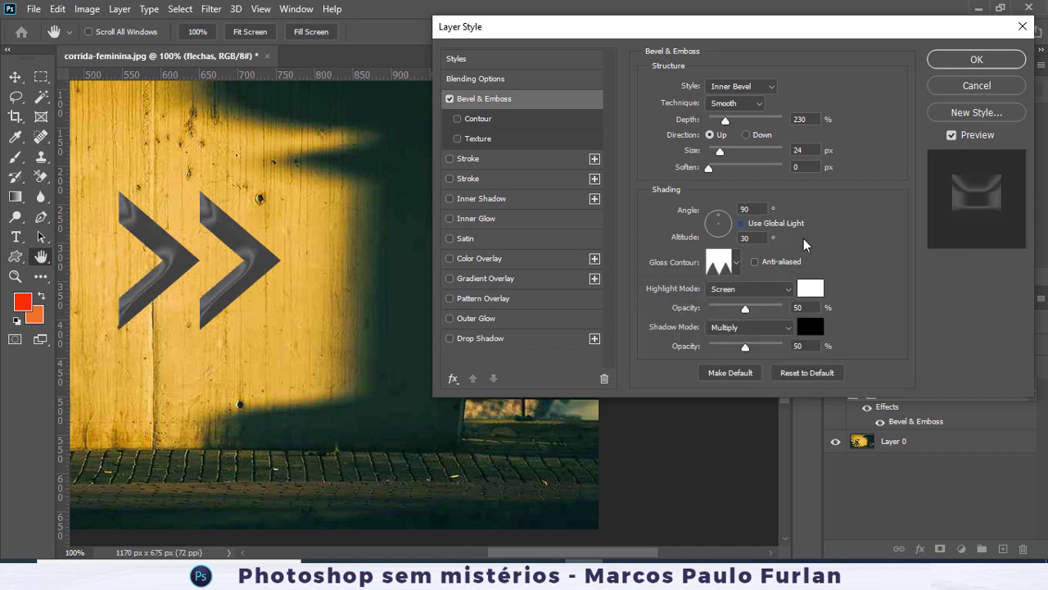
# - Set the bevel's highlight opacity to 20% in Screen mode and its shadow opacity to 45%, with Anti-aliased off
pyautogui.click(770, 264)
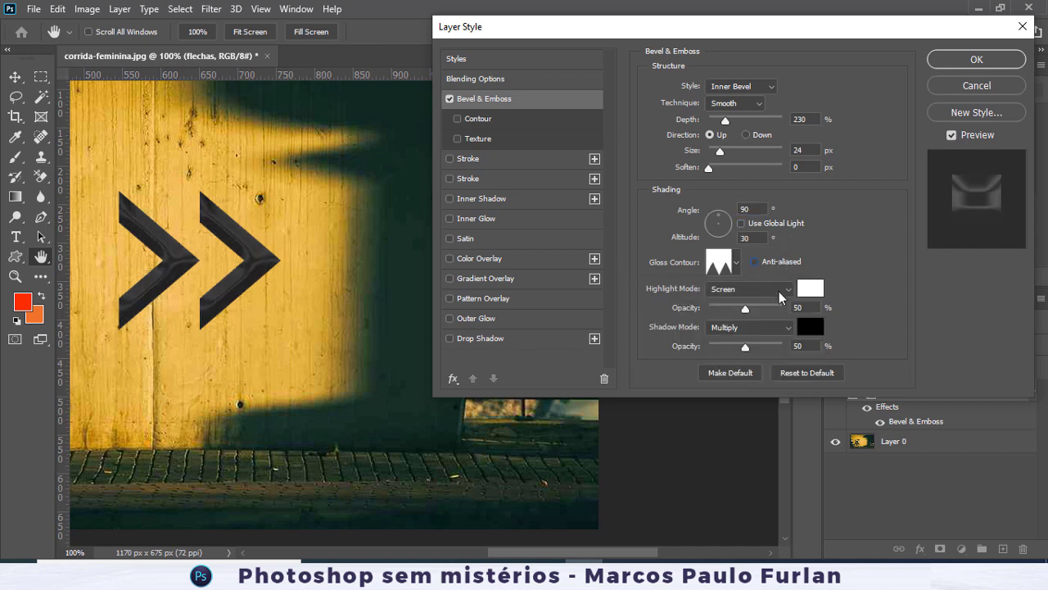
pyautogui.moveTo(744, 308); pyautogui.dragTo(732, 309)
pyautogui.click(754, 290)
pyautogui.click(719, 303)
pyautogui.moveTo(742, 348)
pyautogui.mouseDown()
pyautogui.moveTo(714, 352)
pyautogui.moveTo(742, 351)
pyautogui.mouseUp()
# - Enable the bevel's Texture and set its scale to 284% and its depth to -50%
pyautogui.click(459, 139)
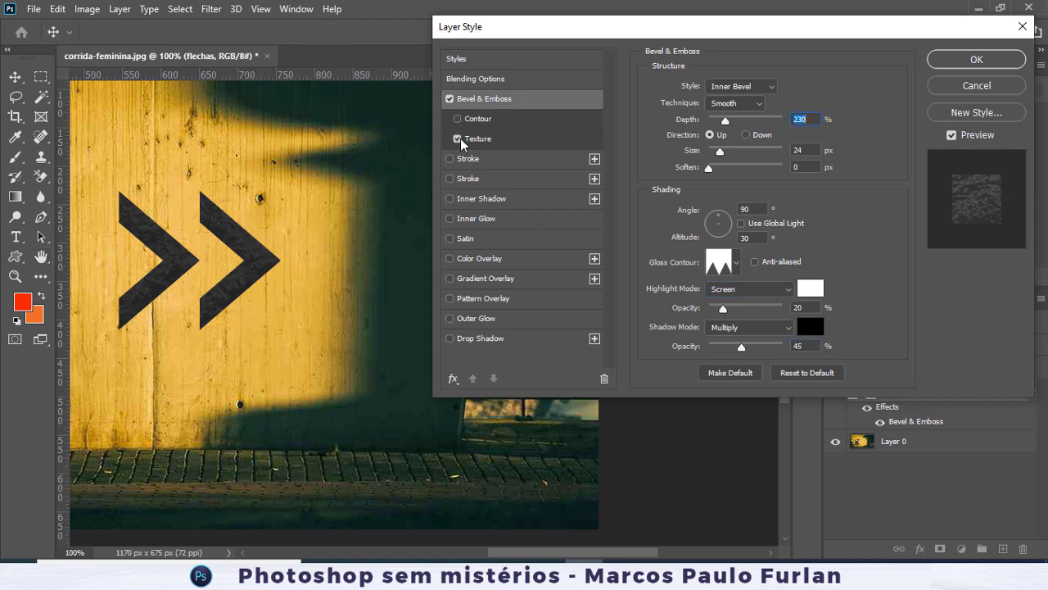
pyautogui.click(513, 141)
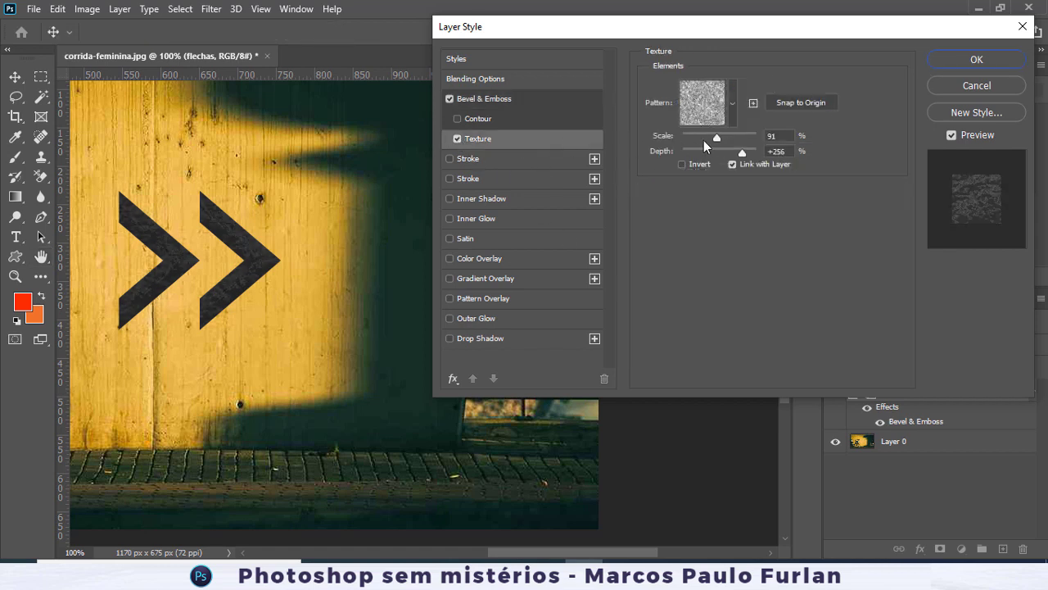
pyautogui.moveTo(741, 152); pyautogui.dragTo(728, 134)
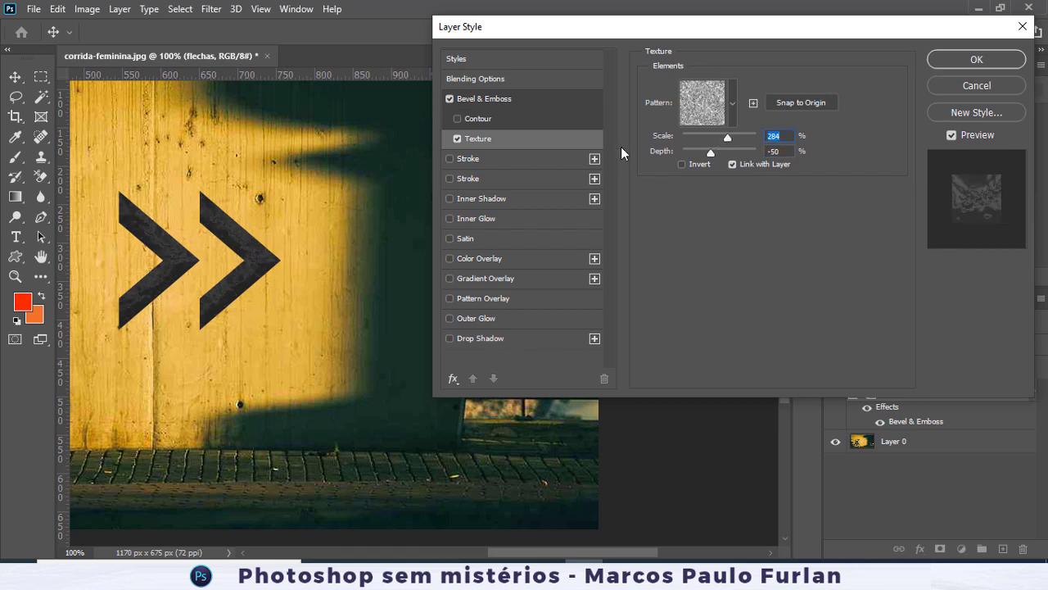
# - Set the bevel's depth to 168%, and turn off its Texture along with the Bevel & Emboss effect
pyautogui.click(485, 98)
pyautogui.moveTo(728, 123); pyautogui.dragTo(720, 121)
pyautogui.click(457, 140)
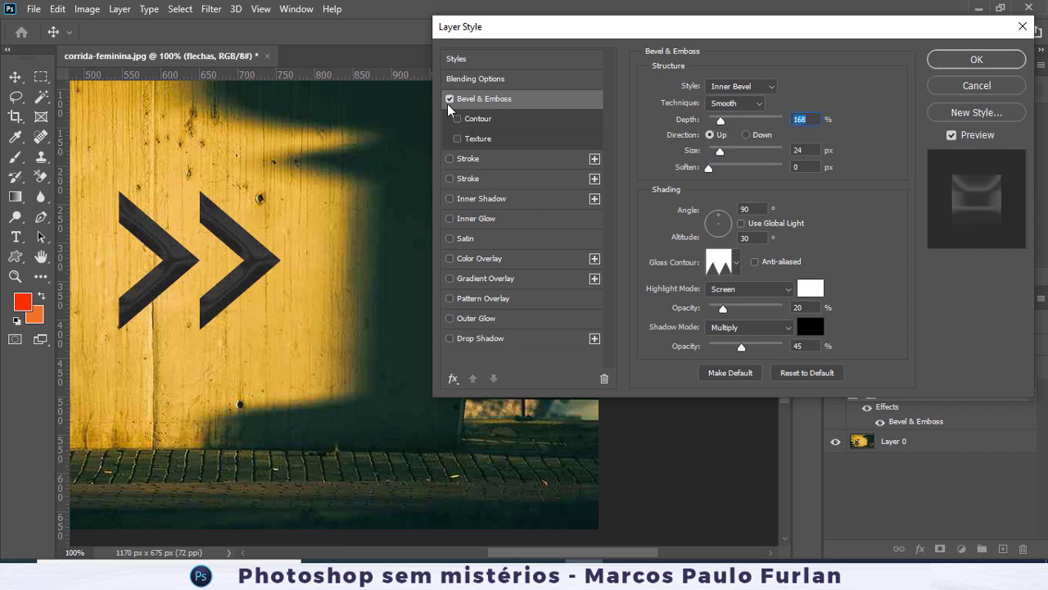
pyautogui.click(450, 99)
pyautogui.click(468, 96)
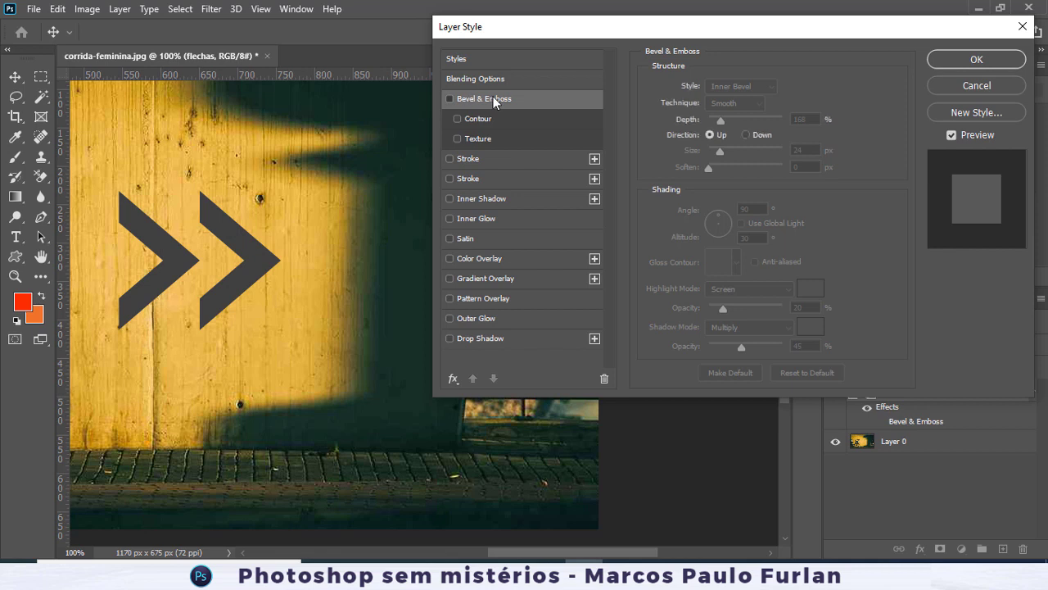
pyautogui.click(450, 100)
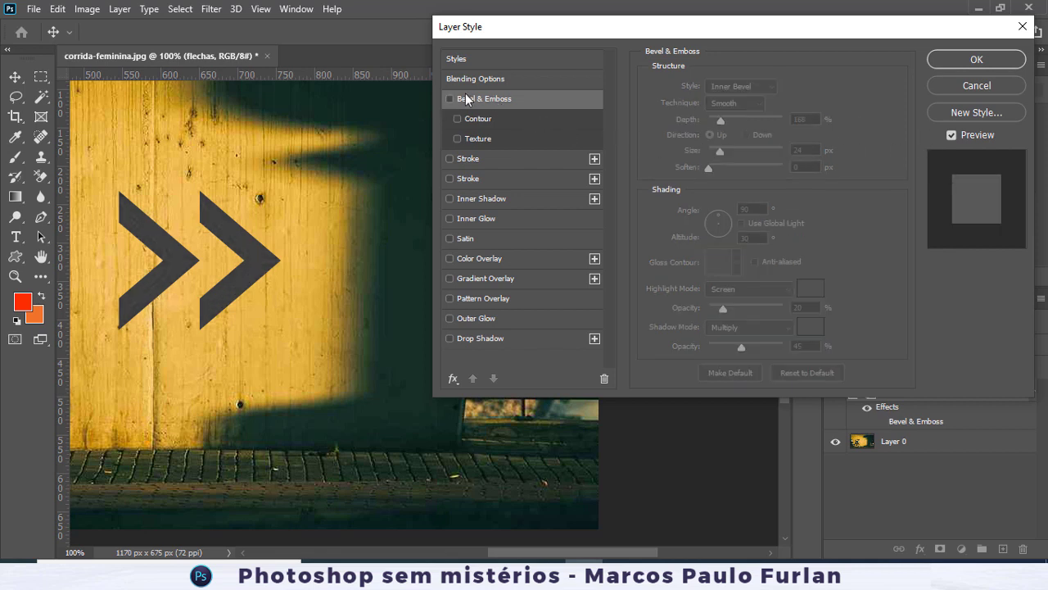
# - Enable the Stroke effect on the arrows and delete the second stroke entry from the effects list
pyautogui.click(471, 160)
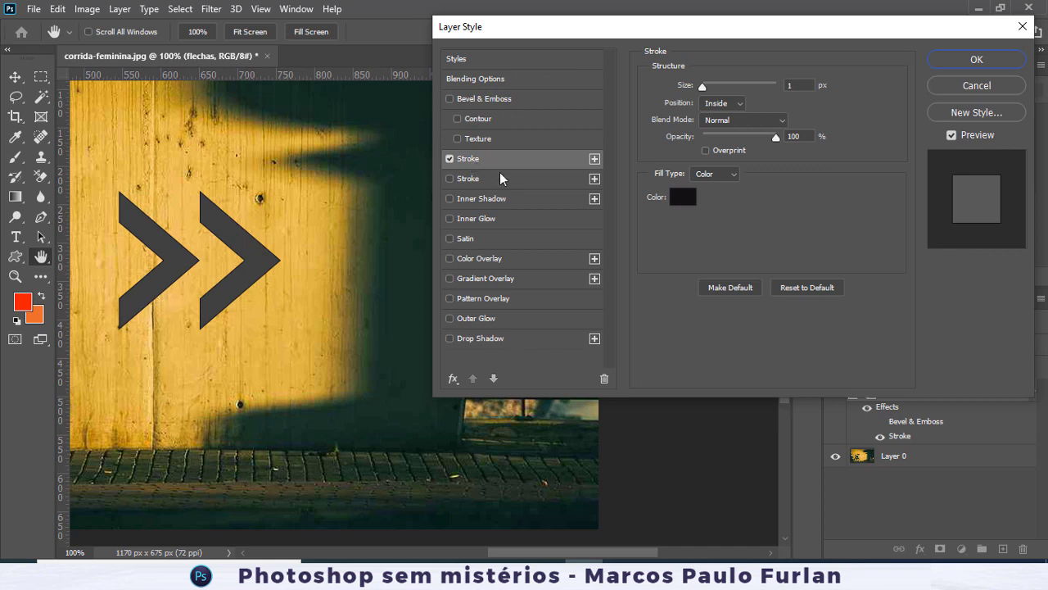
pyautogui.click(534, 179)
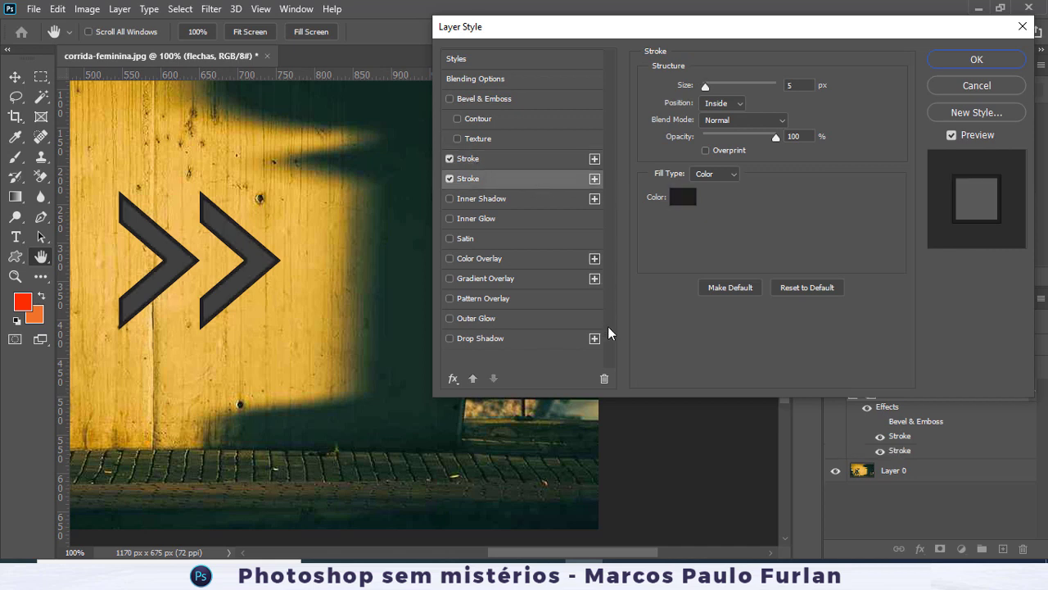
pyautogui.click(604, 376)
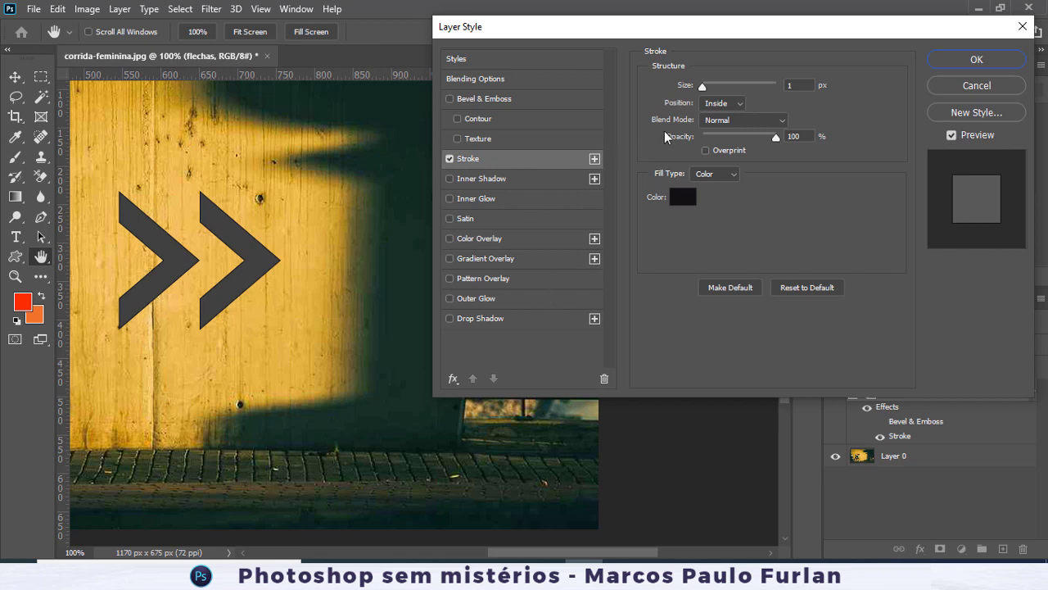
# - Set the stroke size to 8 px, try the Outside and Inside positions, and choose Center
pyautogui.moveTo(702, 85); pyautogui.dragTo(710, 85)
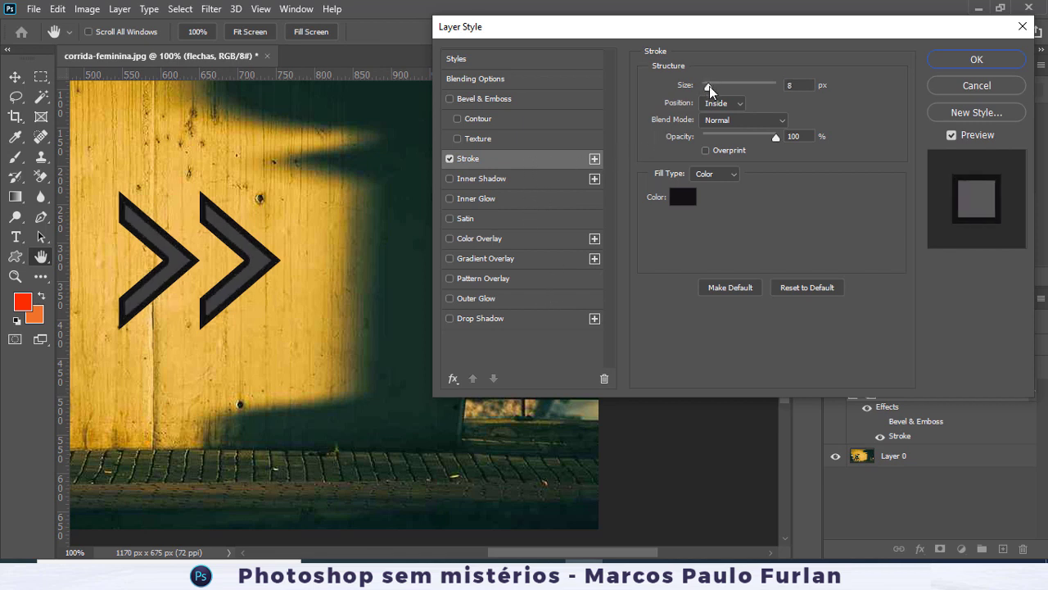
pyautogui.click(713, 105)
pyautogui.click(717, 117)
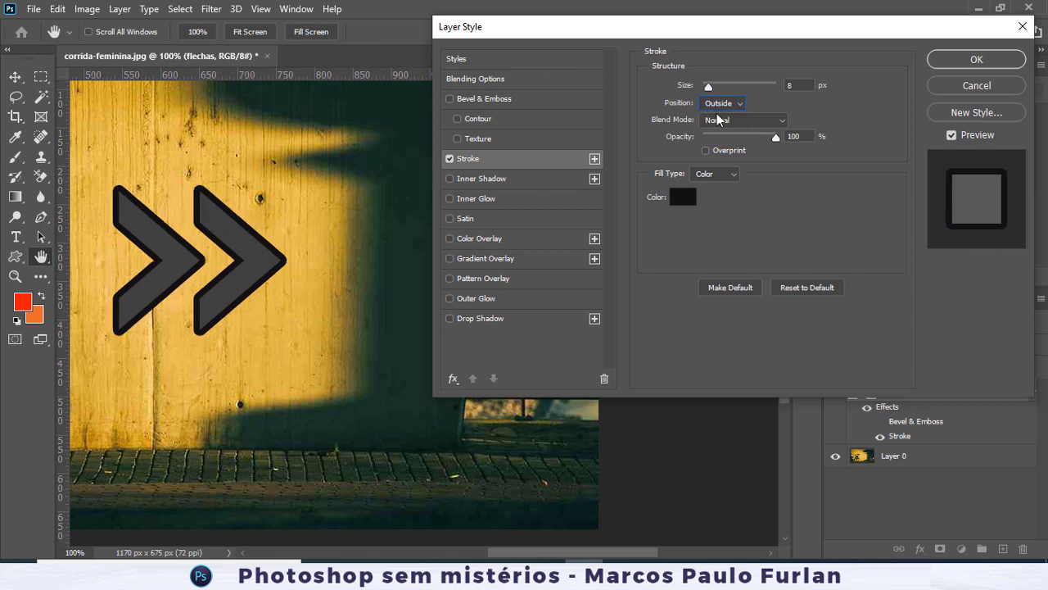
pyautogui.click(722, 104)
pyautogui.click(719, 120)
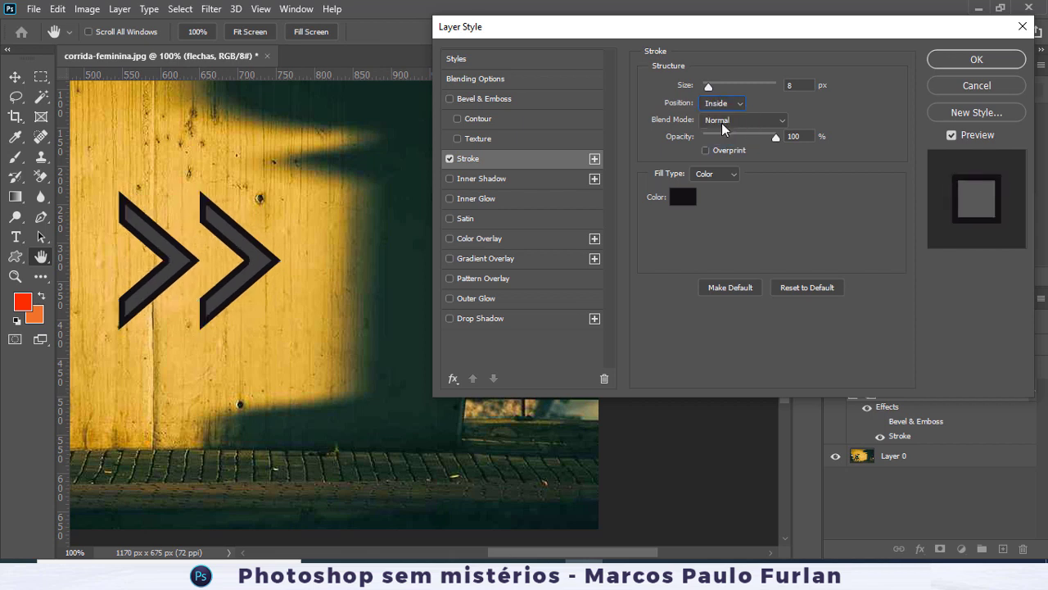
pyautogui.click(723, 105)
pyautogui.click(716, 139)
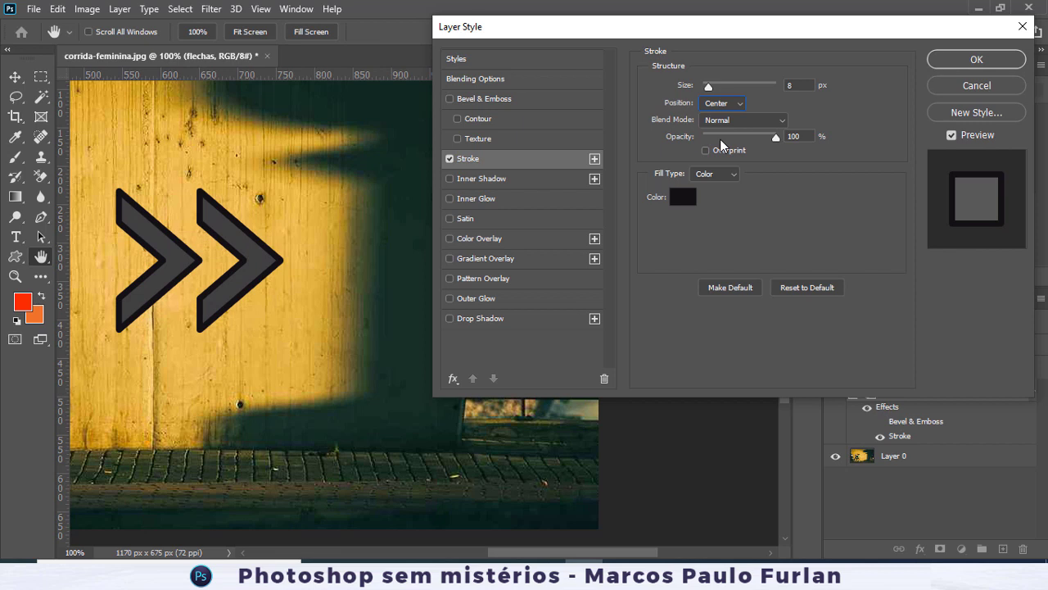
# - Lower the stroke's opacity to 71%, keeping the Normal blend mode
pyautogui.click(727, 121)
pyautogui.click(749, 130)
pyautogui.moveTo(769, 137); pyautogui.dragTo(755, 139)
# - Try the Gradient fill type on the stroke and switch it to Pattern
pyautogui.click(731, 177)
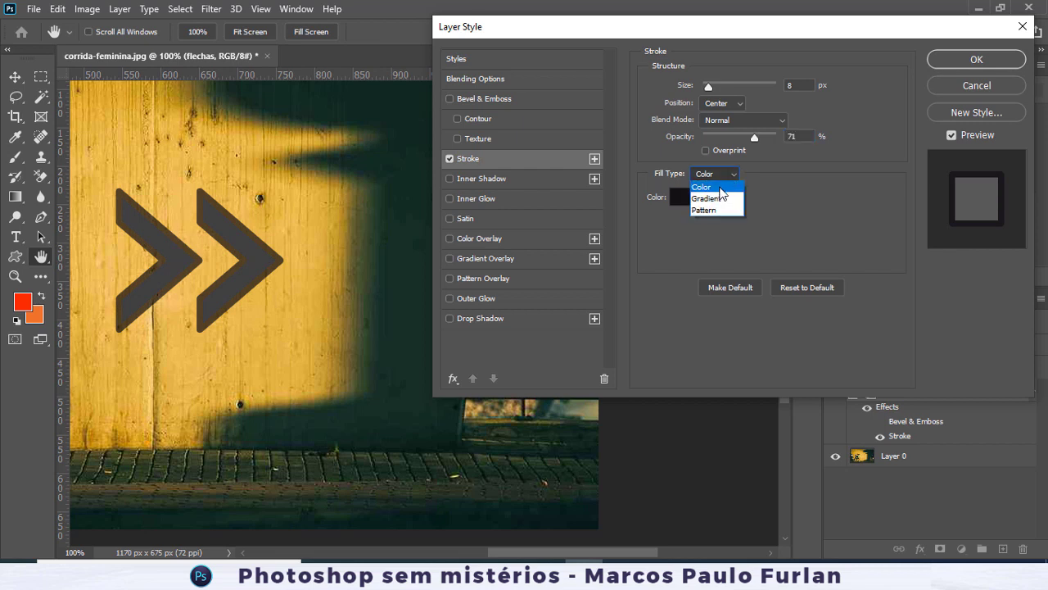
pyautogui.click(724, 193)
pyautogui.click(715, 173)
pyautogui.click(708, 205)
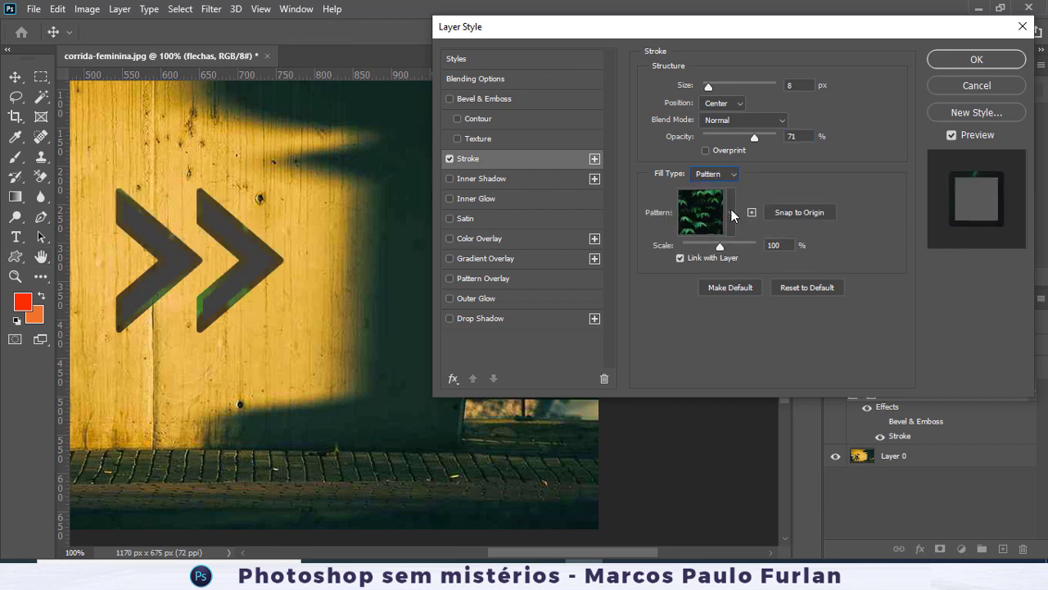
# - Fill the stroke with the black dot pattern from the custom pattern group
pyautogui.click(731, 212)
pyautogui.scroll(-2, 635, 323)
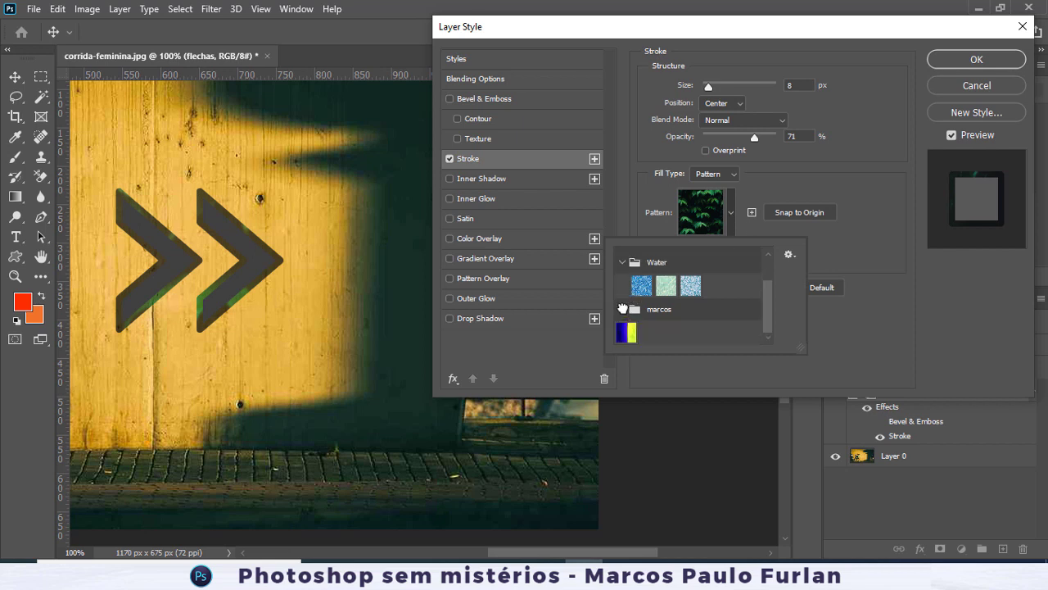
pyautogui.click(622, 309)
pyautogui.click(641, 321)
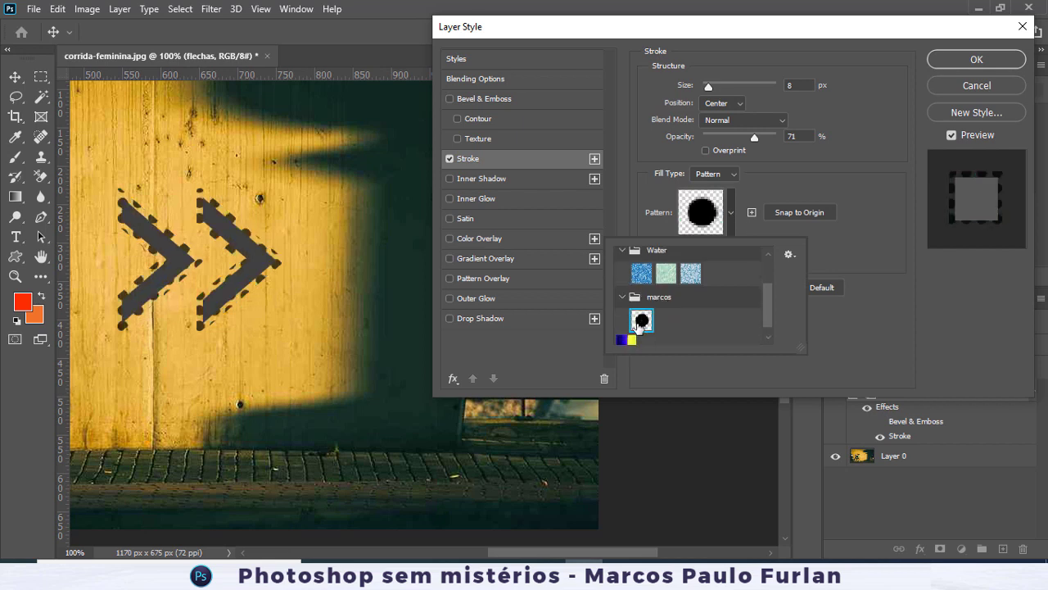
pyautogui.click(757, 182)
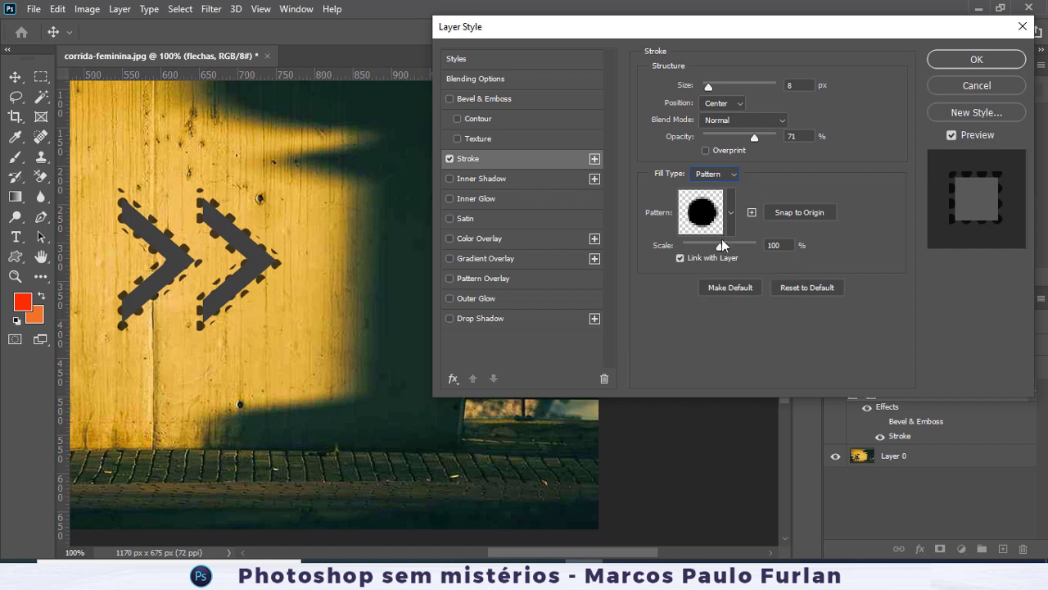
# - Set the stroke's pattern scale to 15%, its opacity to 100% and its size to 5 px
pyautogui.moveTo(720, 248); pyautogui.dragTo(690, 246)
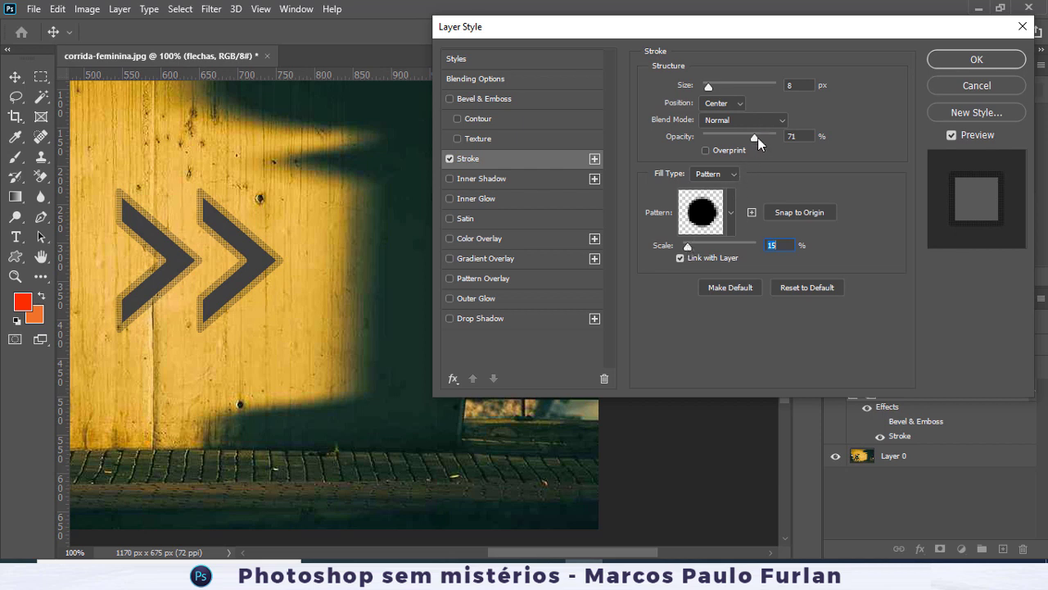
pyautogui.moveTo(765, 135); pyautogui.dragTo(780, 137)
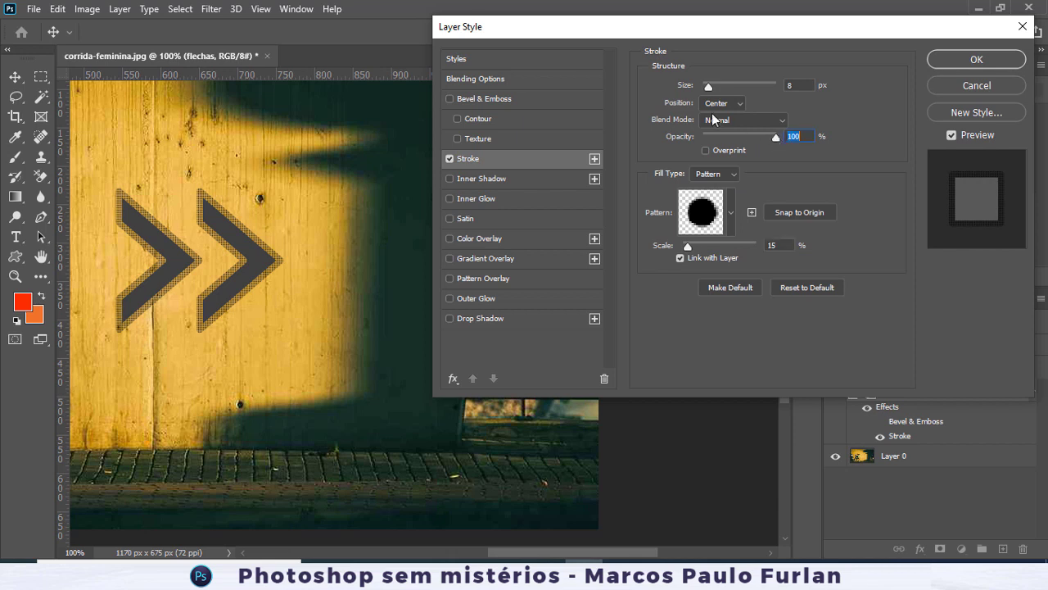
pyautogui.moveTo(714, 85); pyautogui.dragTo(708, 88)
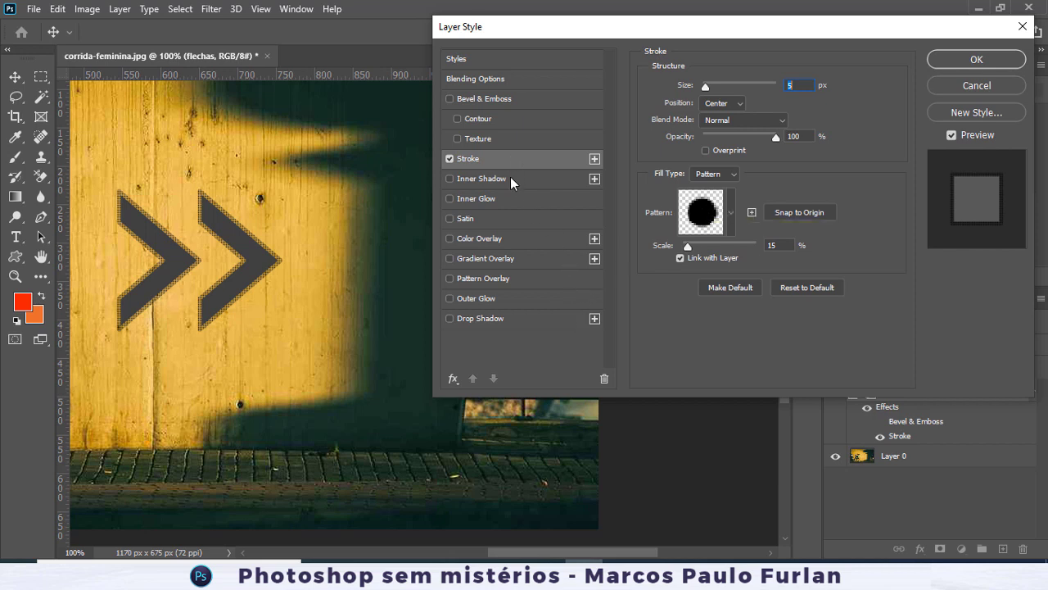
# - Add a second stroke below the patterned one and fill it with solid red, ff0000
pyautogui.click(595, 158)
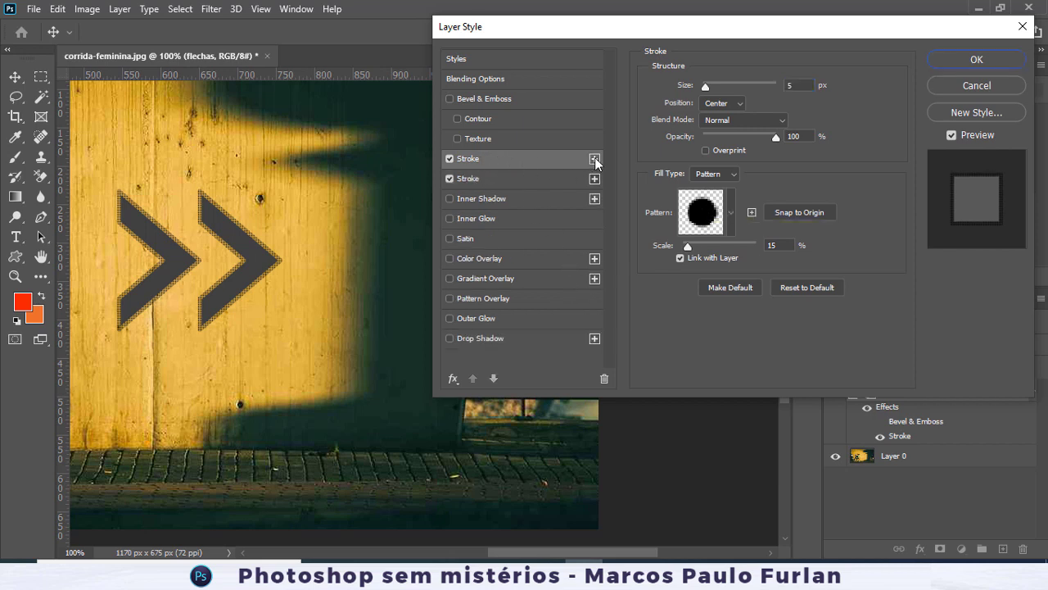
pyautogui.click(520, 178)
pyautogui.click(734, 174)
pyautogui.click(725, 185)
pyautogui.click(685, 196)
pyautogui.moveTo(762, 177)
pyautogui.mouseDown()
pyautogui.moveTo(778, 133)
pyautogui.moveTo(757, 133)
pyautogui.mouseUp()
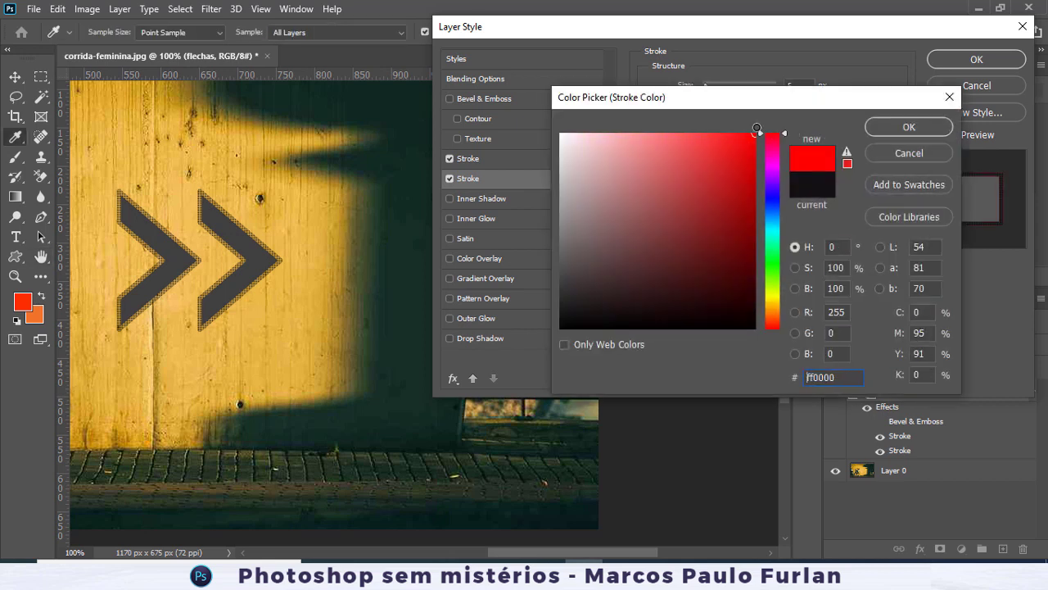
pyautogui.click(894, 127)
# - Set the red stroke's size to 6 px, try the Outside and Inside positions, and return it to Center
pyautogui.moveTo(711, 92); pyautogui.dragTo(707, 92)
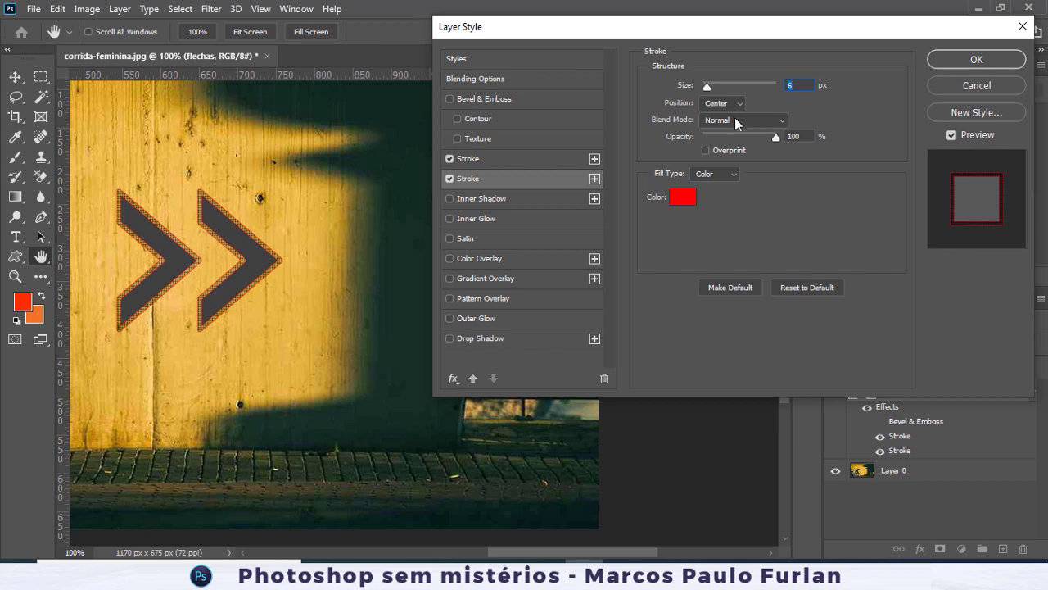
pyautogui.click(738, 105)
pyautogui.click(728, 117)
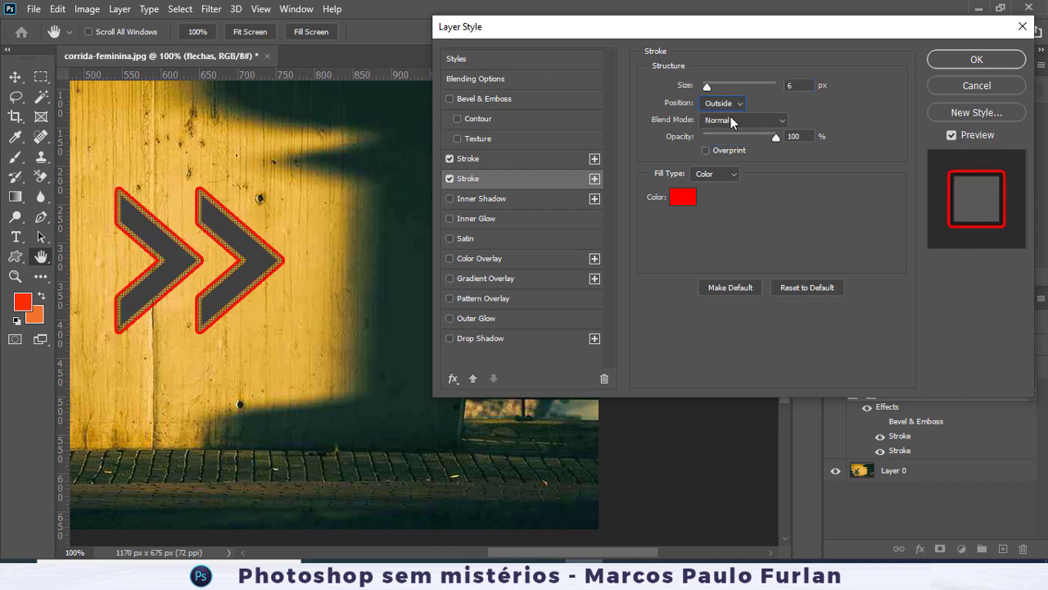
pyautogui.click(730, 116)
pyautogui.click(724, 128)
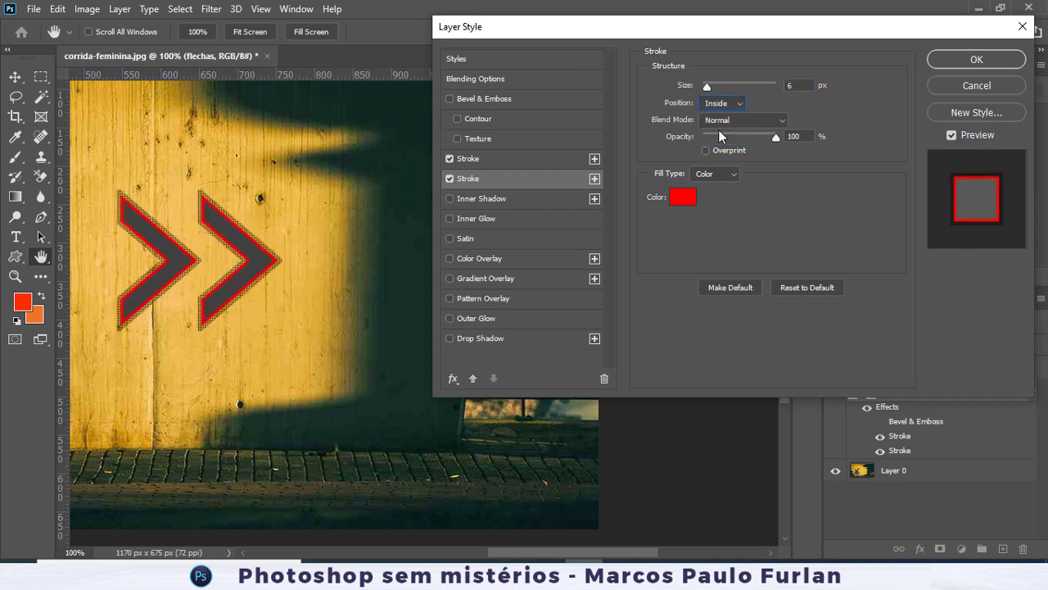
pyautogui.click(728, 104)
pyautogui.click(741, 139)
# - Compare the red stroke with and without Overprint, leave Overprint on, and turn off both strokes
pyautogui.click(725, 149)
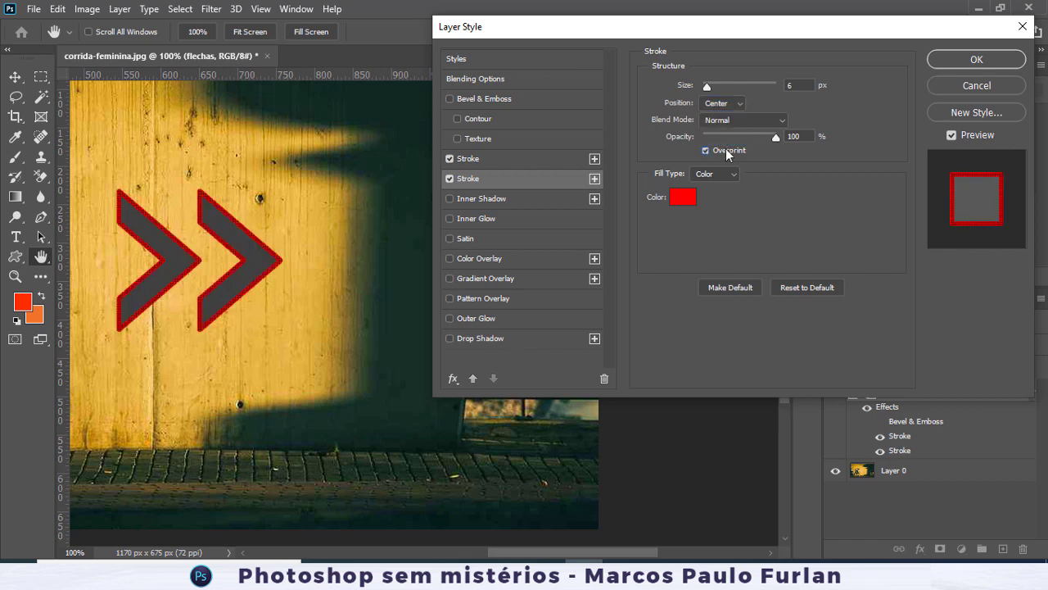
pyautogui.click(725, 150)
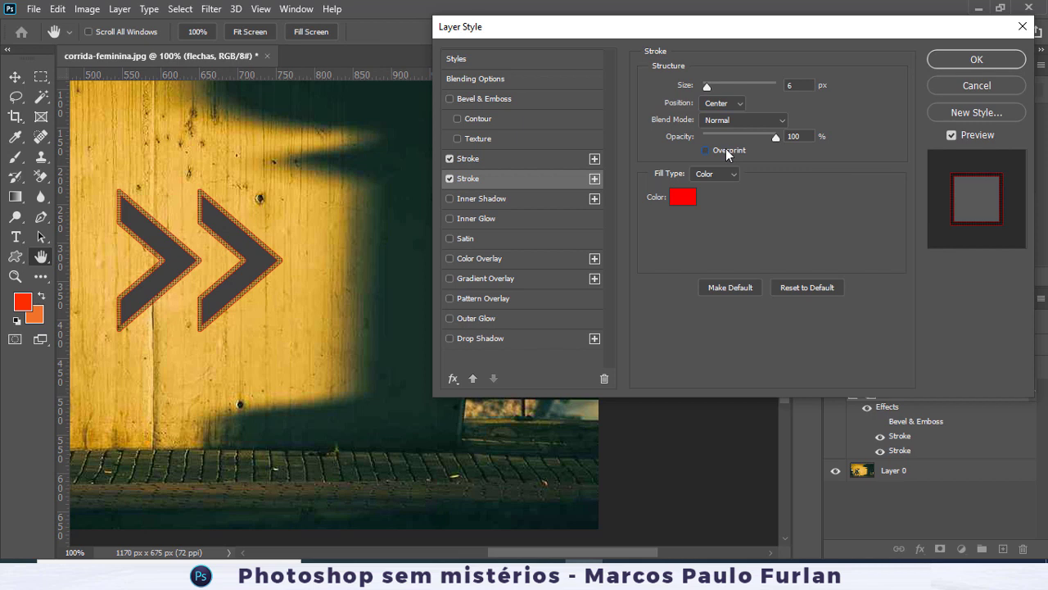
pyautogui.click(725, 150)
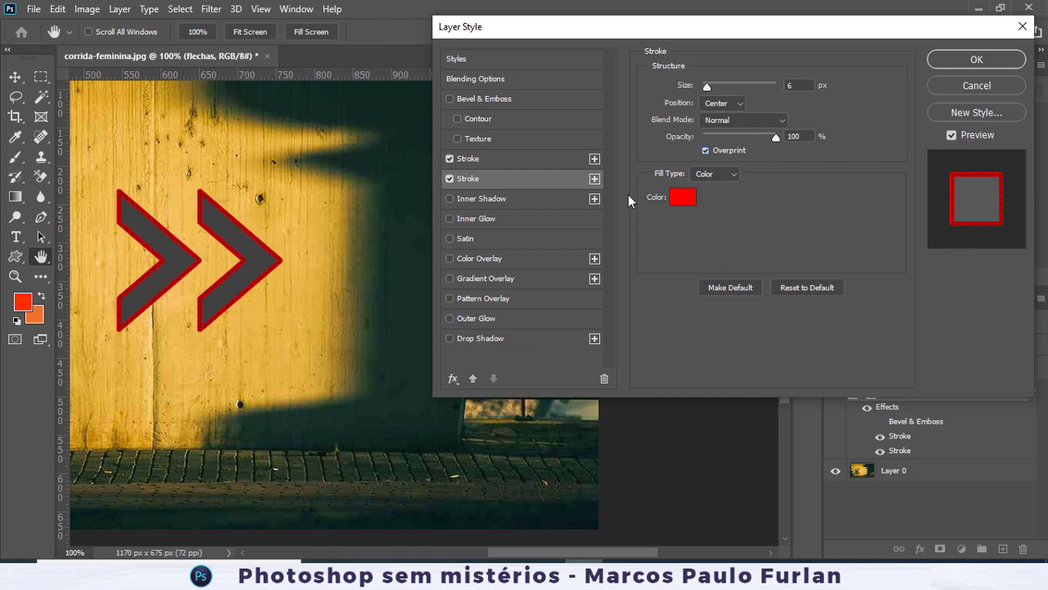
pyautogui.click(448, 179)
pyautogui.click(449, 159)
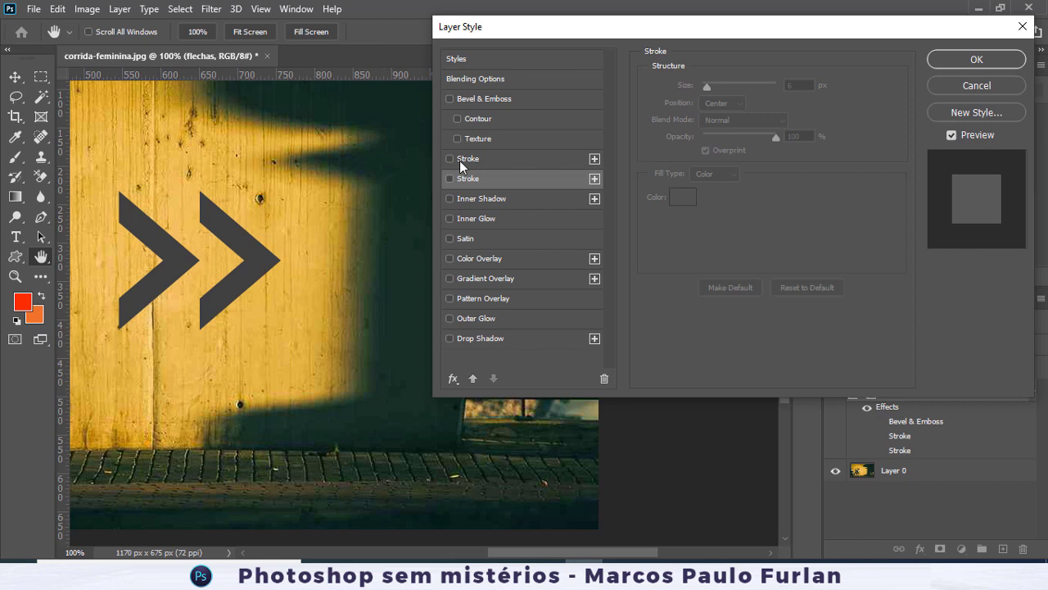
# - Enable Inner Shadow on the arrows with a 135° angle, 6 px distance, 5% choke and 2 px size
pyautogui.click(467, 204)
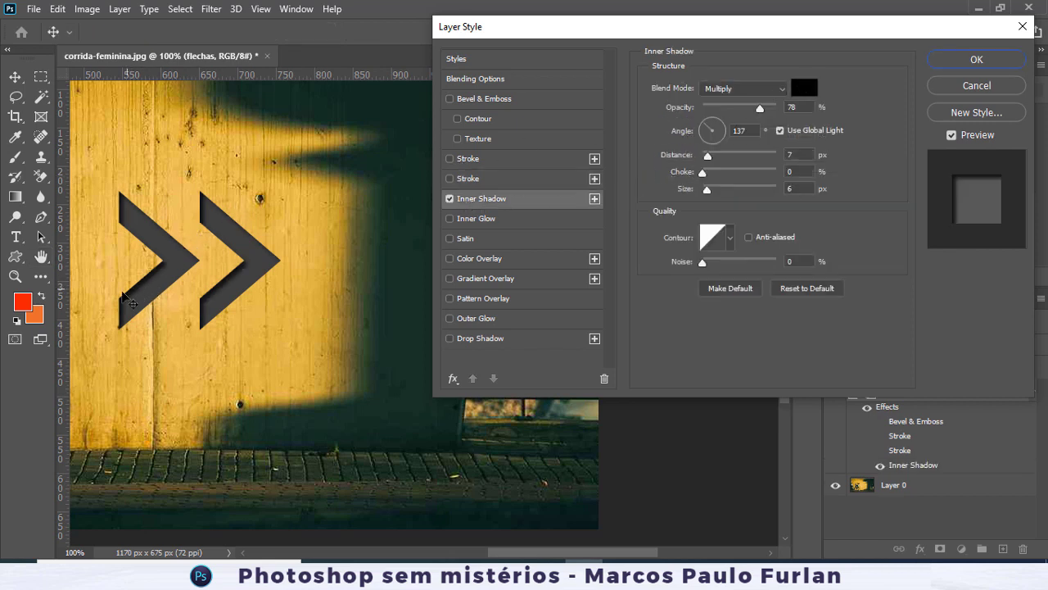
pyautogui.moveTo(715, 129)
pyautogui.mouseDown()
pyautogui.moveTo(721, 122)
pyautogui.moveTo(704, 124)
pyautogui.mouseUp()
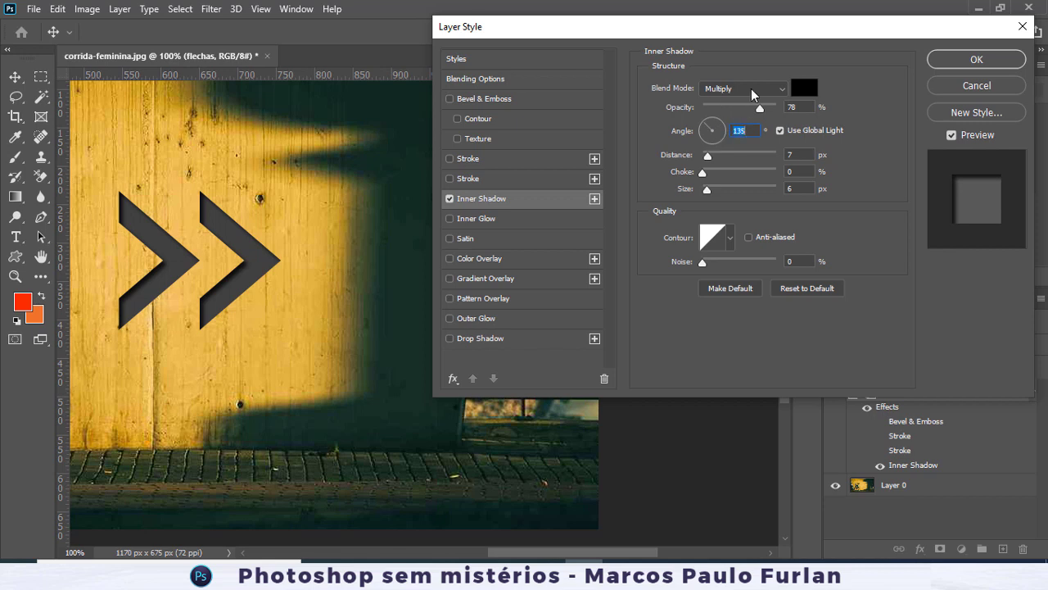
pyautogui.moveTo(709, 159); pyautogui.dragTo(704, 193)
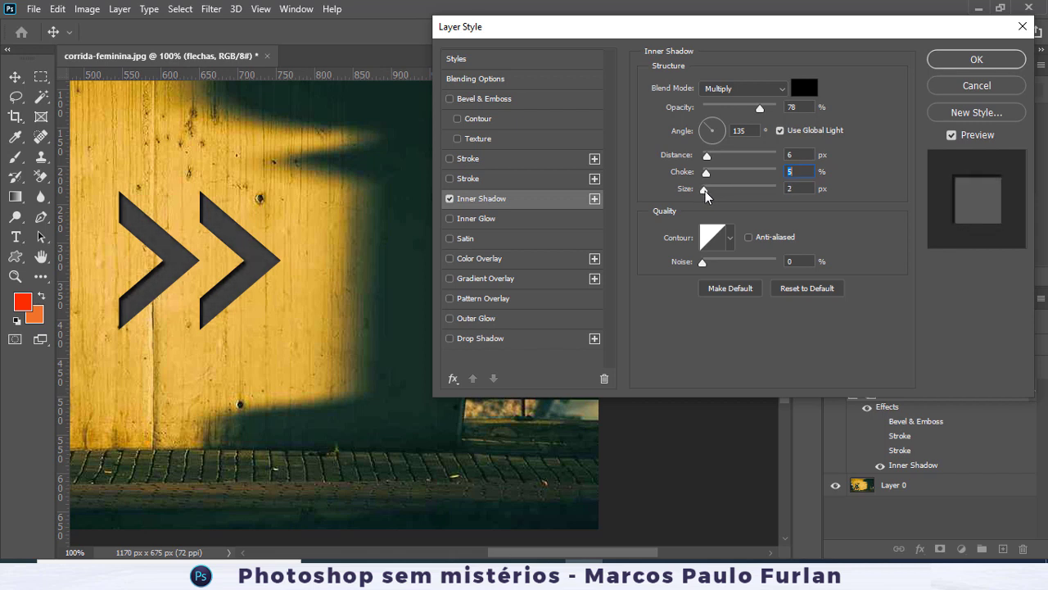
# - Set the inner shadow's noise to 58%, its color to white and its blend mode to Screen
pyautogui.moveTo(709, 265); pyautogui.dragTo(747, 265)
pyautogui.click(805, 87)
pyautogui.moveTo(623, 188)
pyautogui.mouseDown()
pyautogui.moveTo(504, 94)
pyautogui.moveTo(664, 172)
pyautogui.moveTo(473, 118)
pyautogui.mouseUp()
pyautogui.click(927, 126)
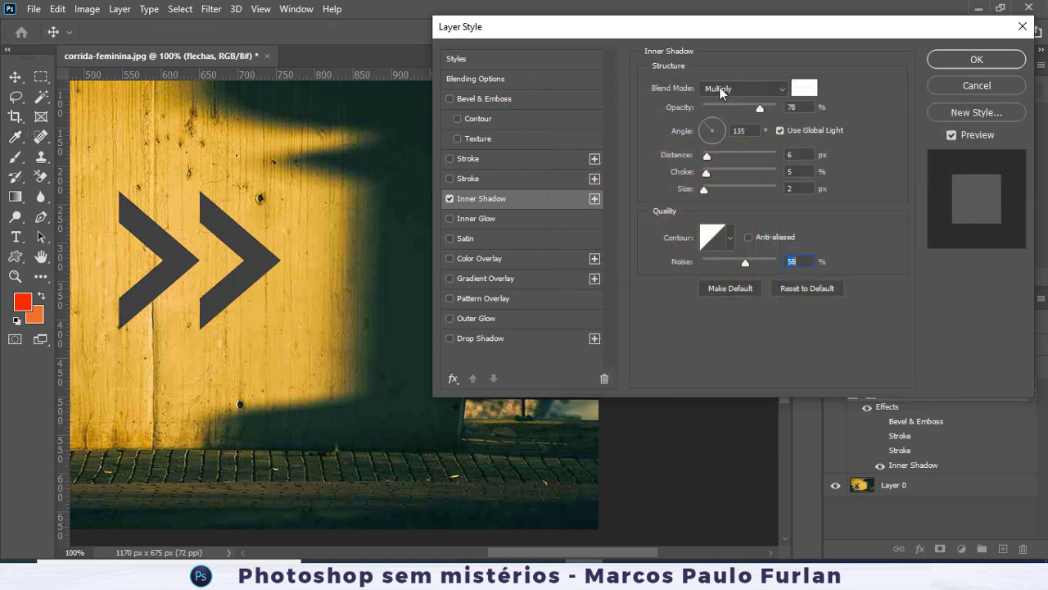
pyautogui.click(737, 87)
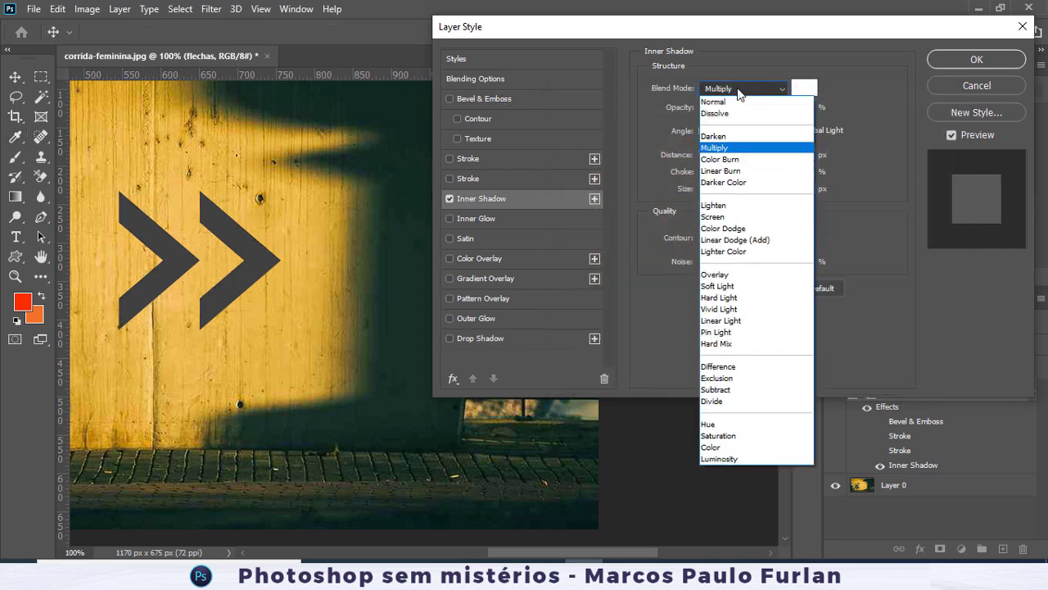
pyautogui.click(719, 213)
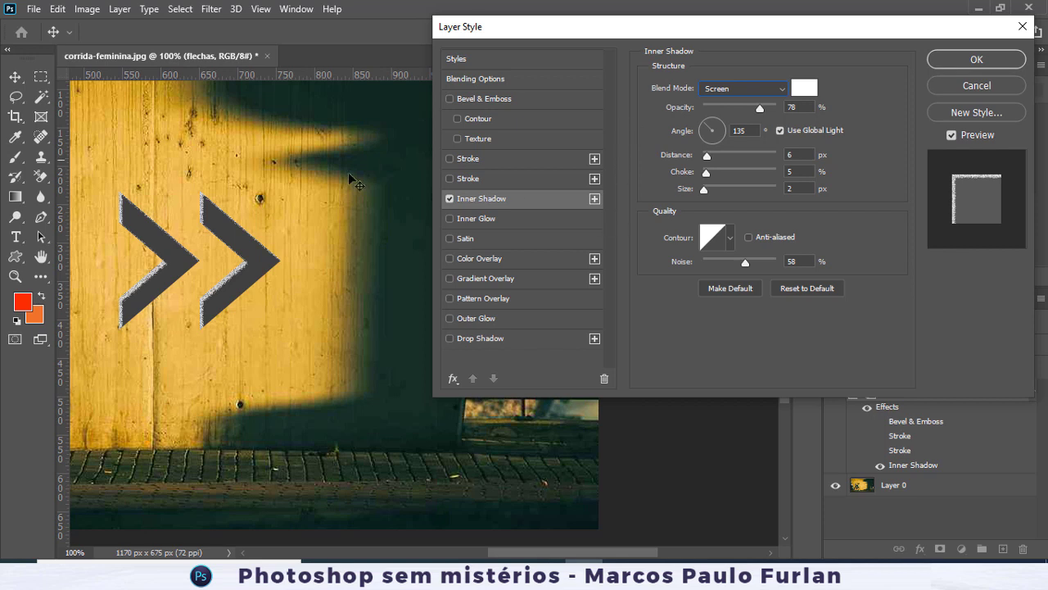
# - Toggle the inner shadow to compare, leave it on, and re-enable both strokes and Bevel & Emboss
pyautogui.click(449, 199)
pyautogui.click(449, 199)
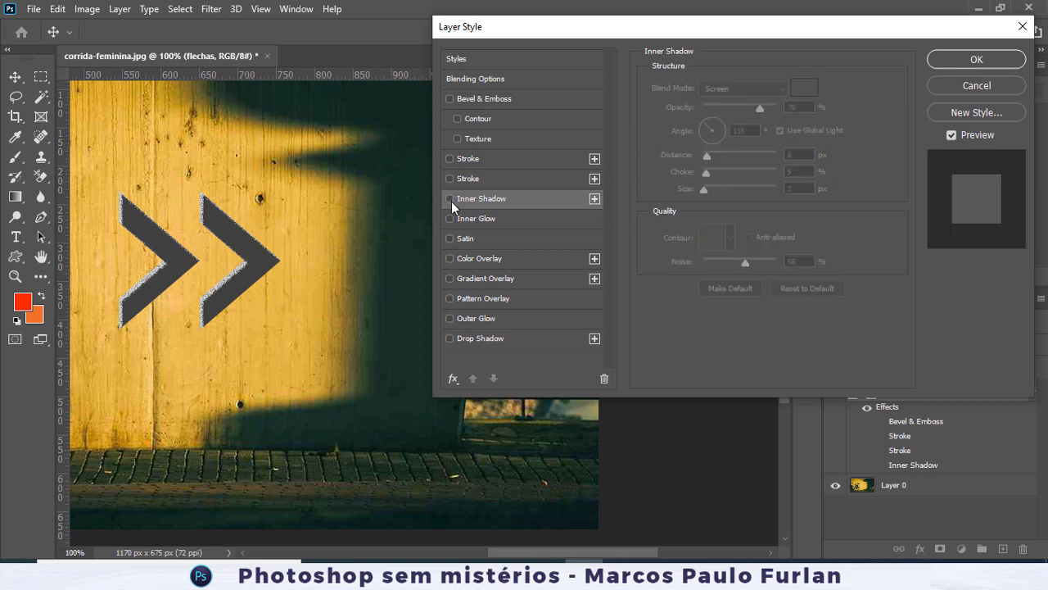
pyautogui.click(449, 199)
pyautogui.click(450, 178)
pyautogui.click(450, 158)
pyautogui.click(449, 99)
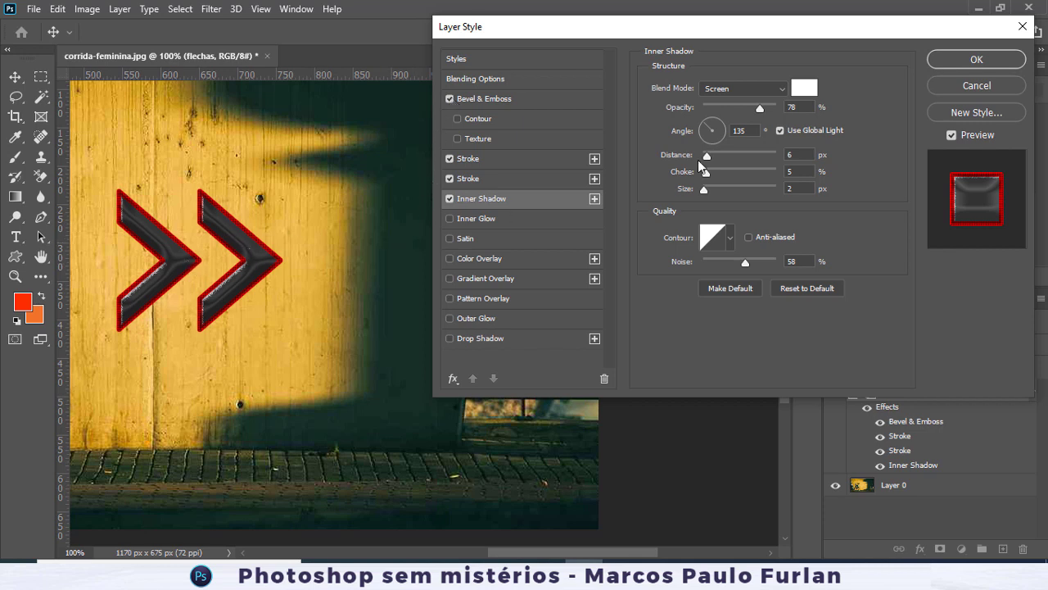
# - Save the arrows' effects as a new style named metalcomboradavermelha, including layer blending options and leaving it out of the current library
pyautogui.click(971, 113)
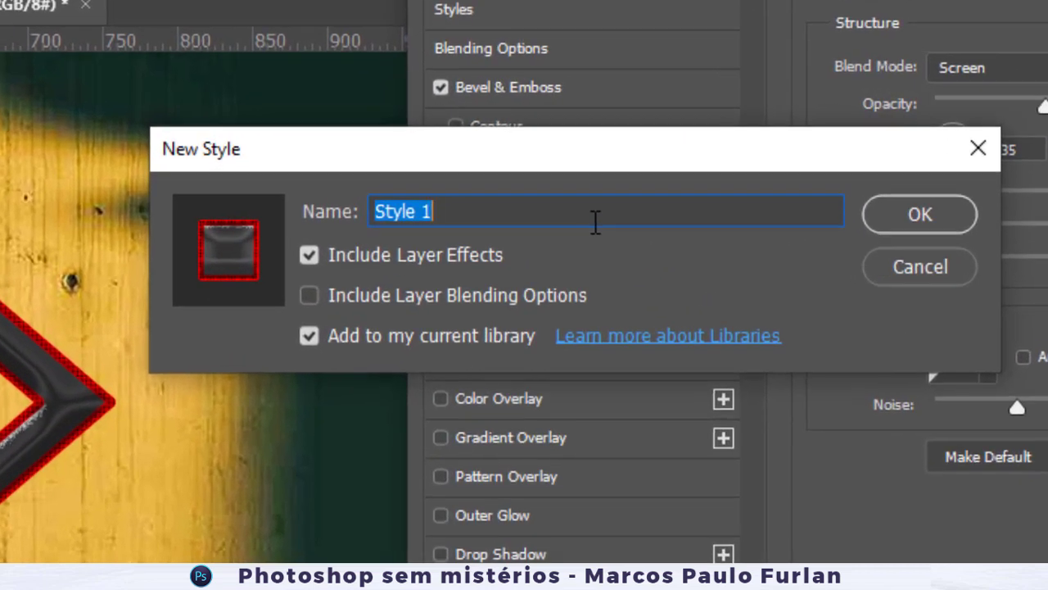
pyautogui.write('metalcomboradavermelha')
pyautogui.click(497, 338)
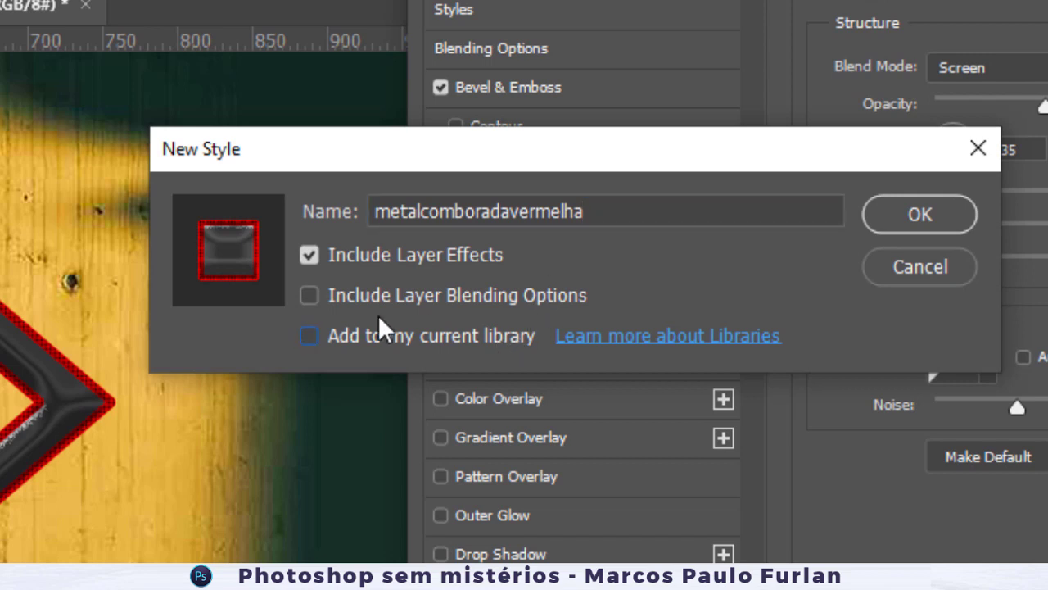
pyautogui.click(308, 295)
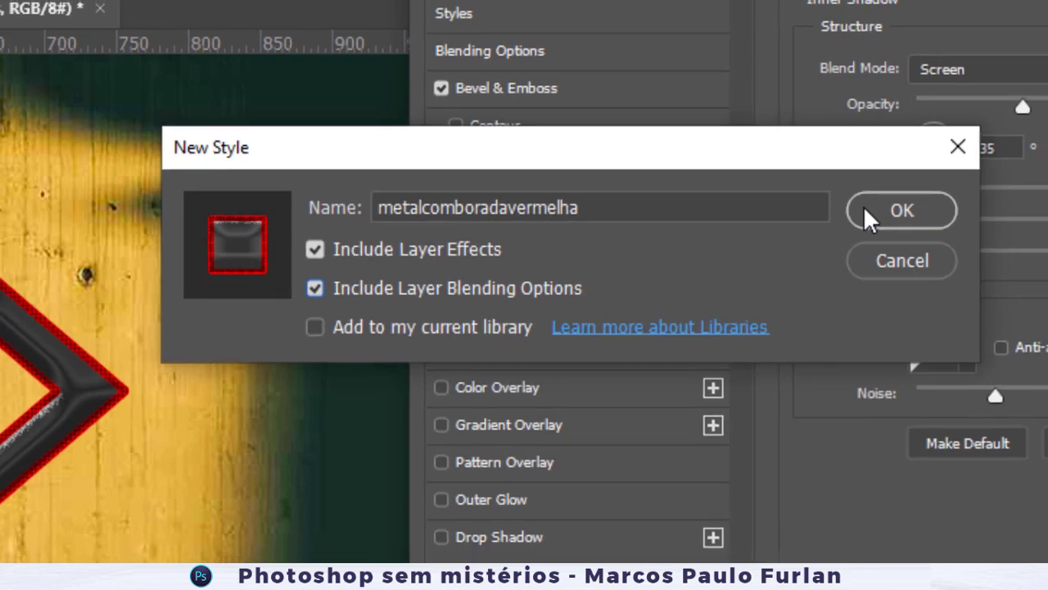
pyautogui.click(880, 214)
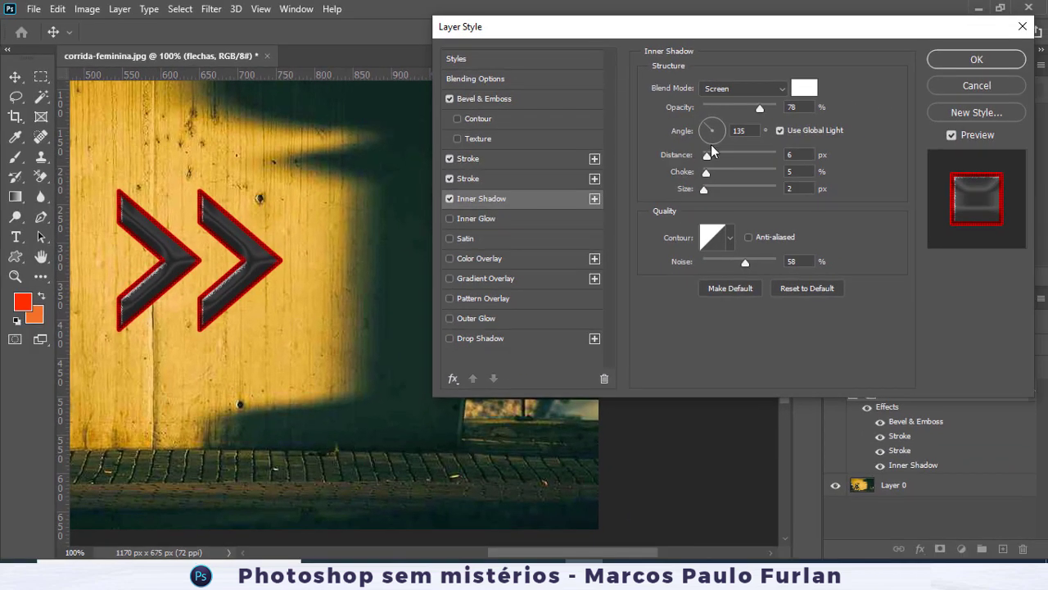
# - Turn off Inner Shadow, both strokes and Bevel & Emboss on the arrows
pyautogui.click(449, 198)
pyautogui.click(450, 178)
pyautogui.click(450, 158)
pyautogui.click(450, 99)
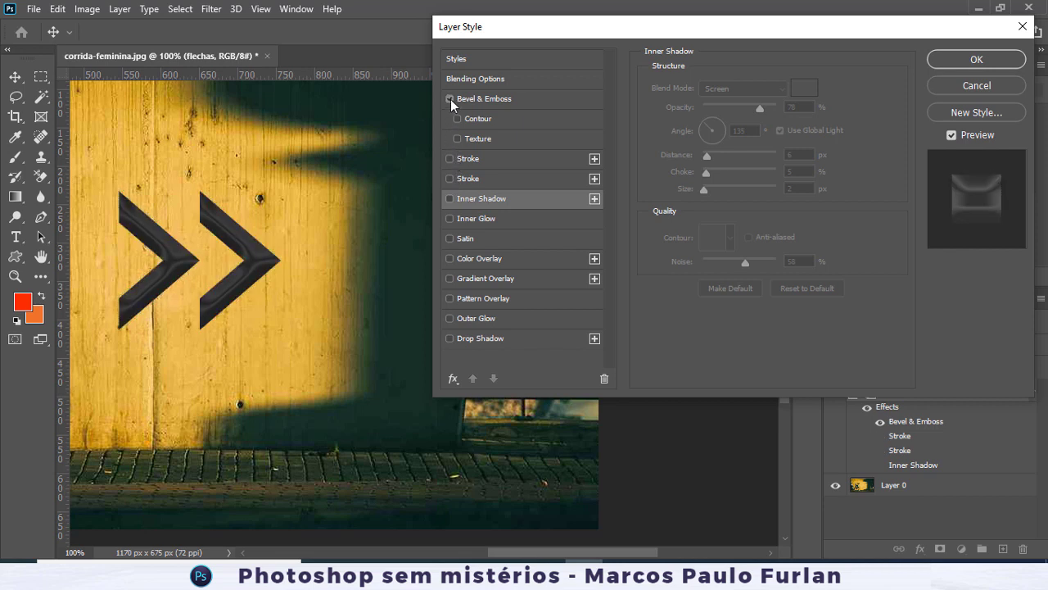
# - Try Inner Glow on the arrows with 55% opacity, 16% noise, 18% choke and 10 px size, and turn it back off
pyautogui.click(449, 219)
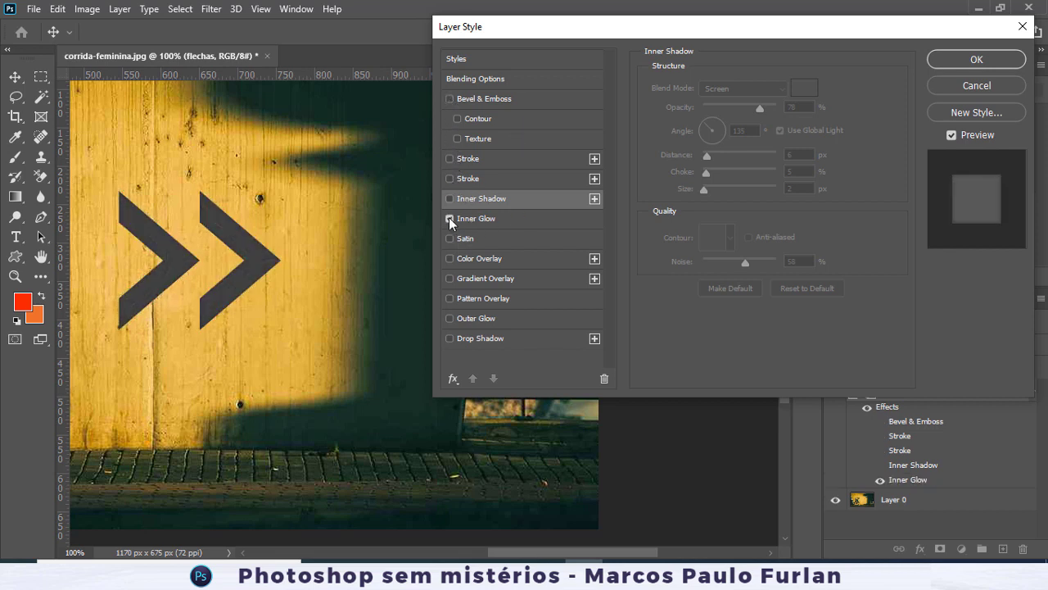
pyautogui.click(472, 220)
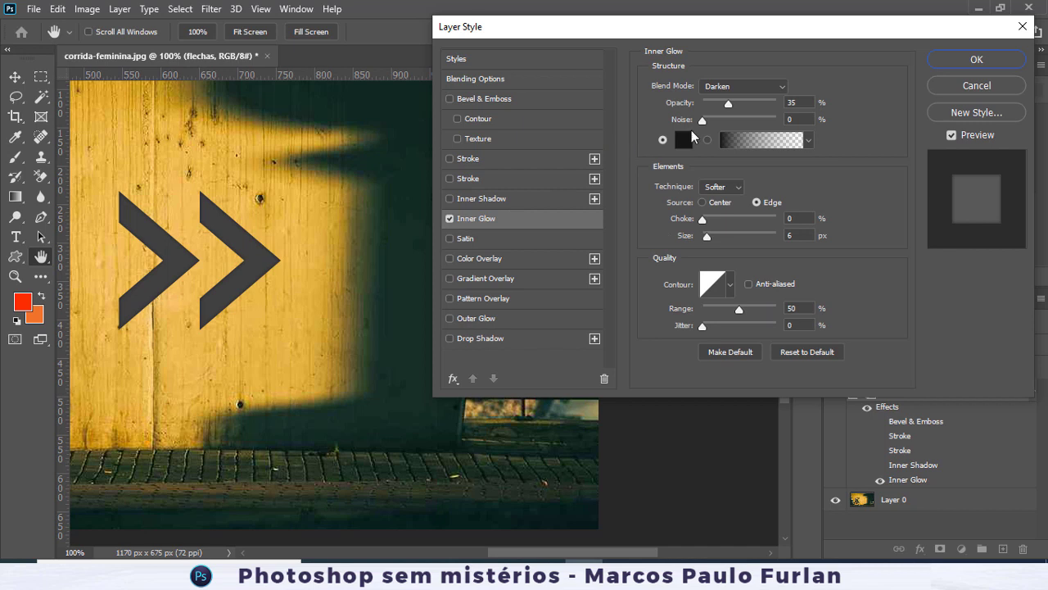
pyautogui.moveTo(707, 120); pyautogui.dragTo(744, 104)
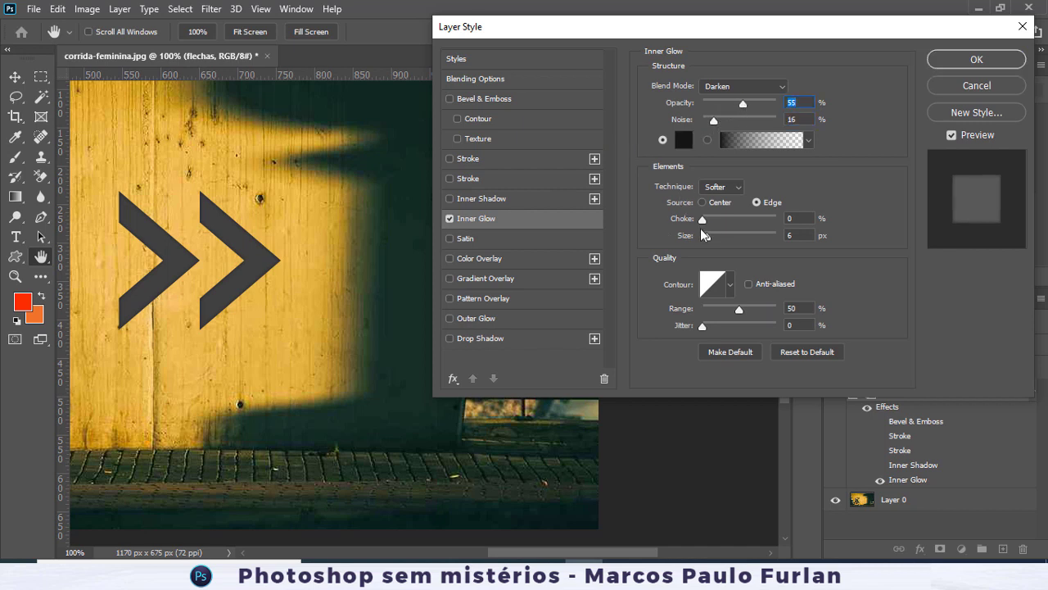
pyautogui.moveTo(710, 220); pyautogui.dragTo(711, 244)
pyautogui.click(449, 218)
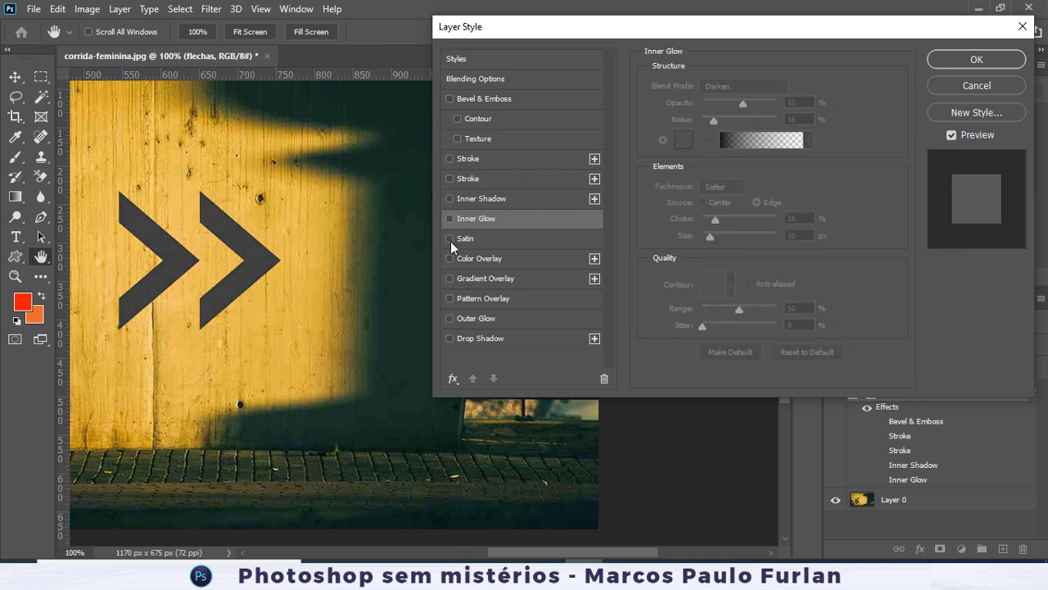
# - Enable Satin on the arrows with an 80° angle, the fourth contour preset and the color ff0000
pyautogui.click(449, 238)
pyautogui.click(465, 238)
pyautogui.moveTo(722, 108)
pyautogui.mouseDown()
pyautogui.moveTo(731, 107)
pyautogui.moveTo(713, 121)
pyautogui.mouseUp()
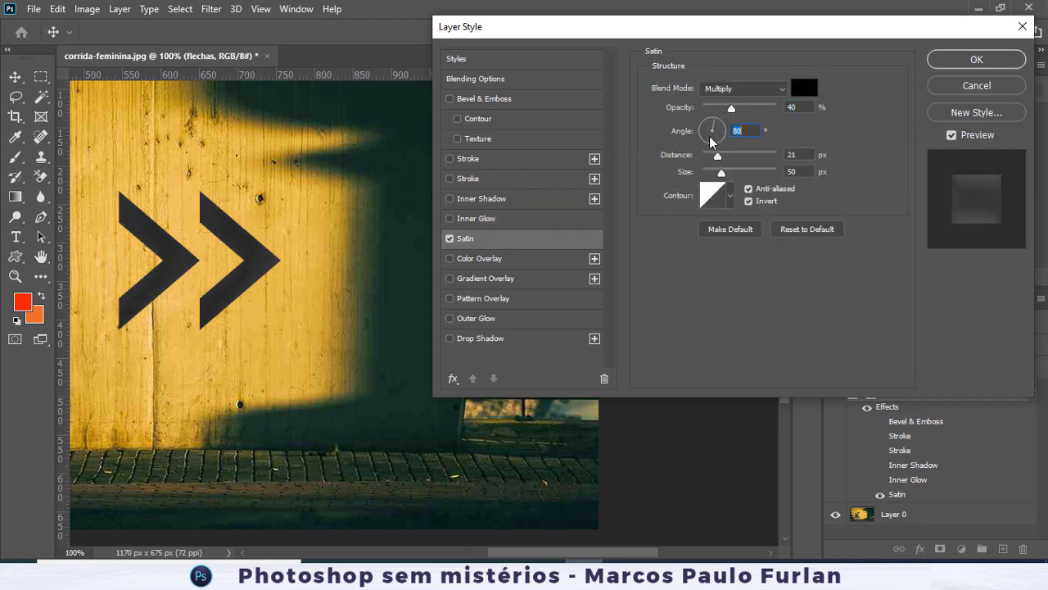
pyautogui.click(730, 194)
pyautogui.click(710, 231)
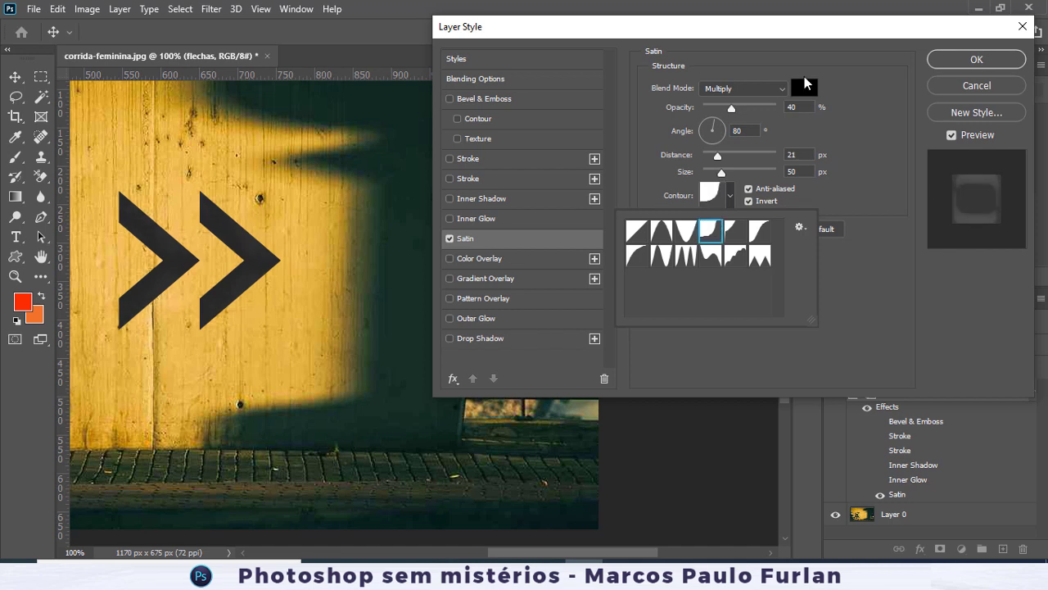
pyautogui.click(804, 87)
pyautogui.write('ff0000')
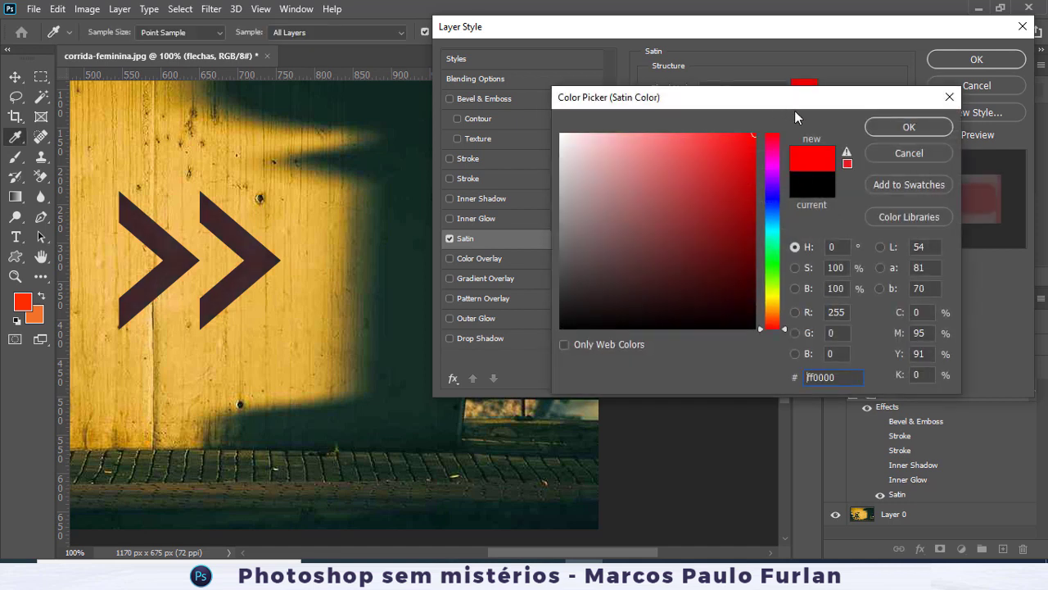
pyautogui.click(886, 131)
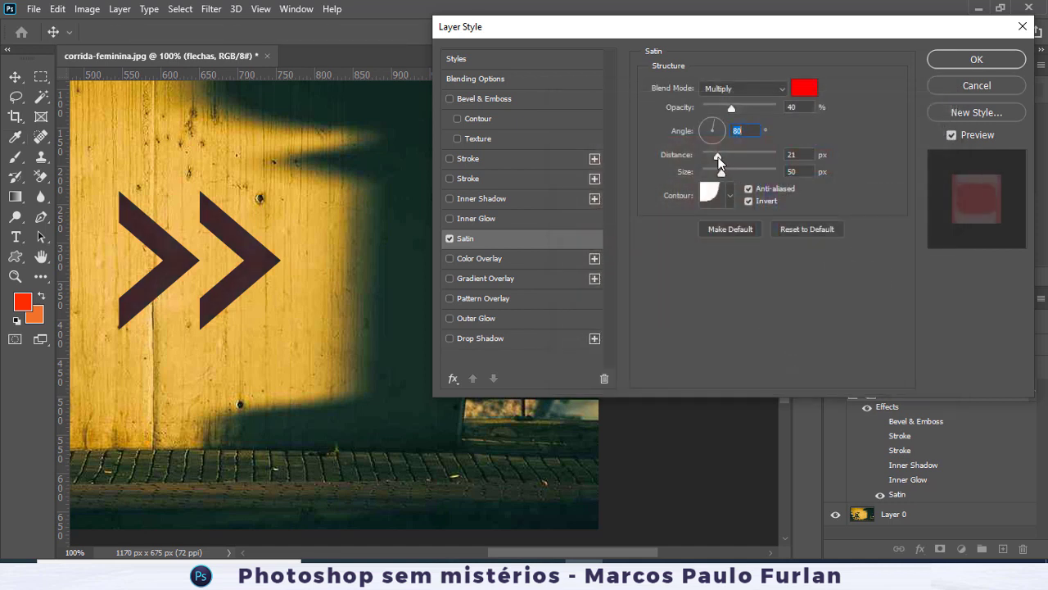
# - Reduce the satin's distance to 1 px and size to 7 px, and give it the single-peak contour
pyautogui.moveTo(712, 157); pyautogui.dragTo(714, 180)
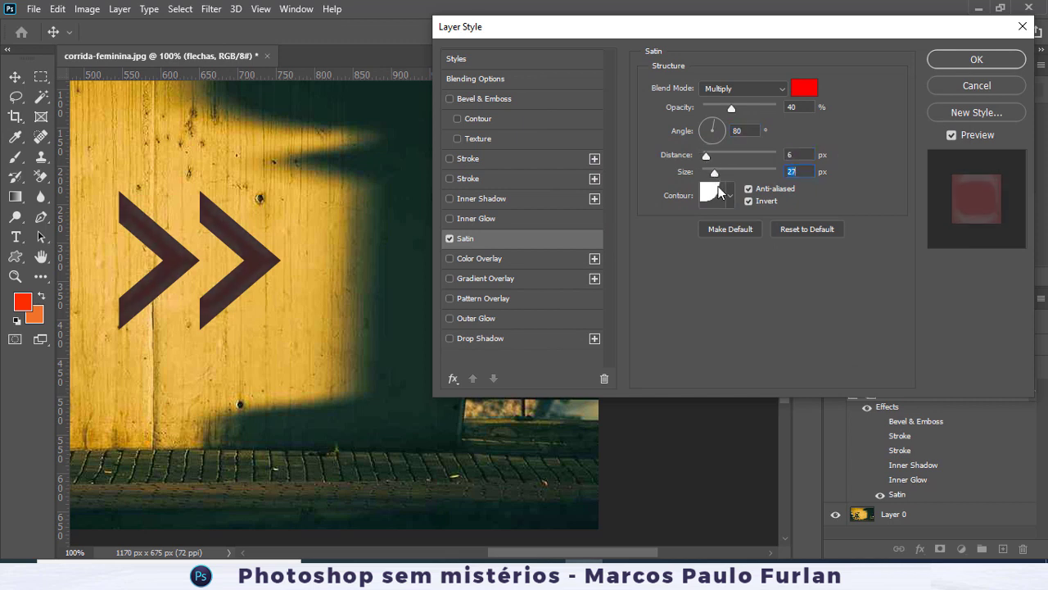
pyautogui.click(729, 197)
pyautogui.click(662, 232)
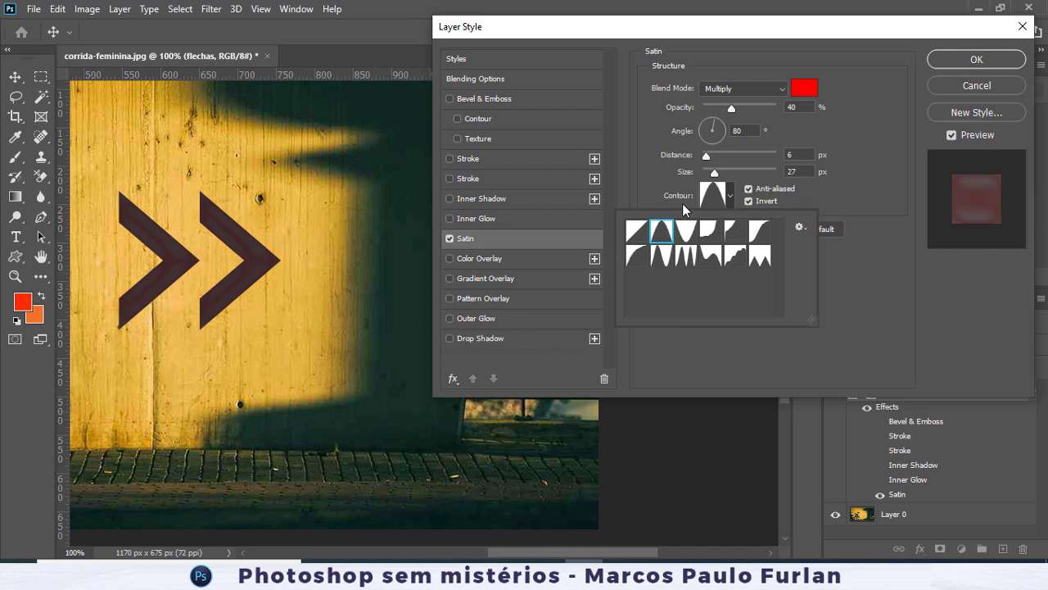
pyautogui.click(722, 177)
pyautogui.moveTo(714, 173)
pyautogui.mouseDown()
pyautogui.moveTo(719, 154)
pyautogui.moveTo(748, 156)
pyautogui.moveTo(706, 175)
pyautogui.mouseUp()
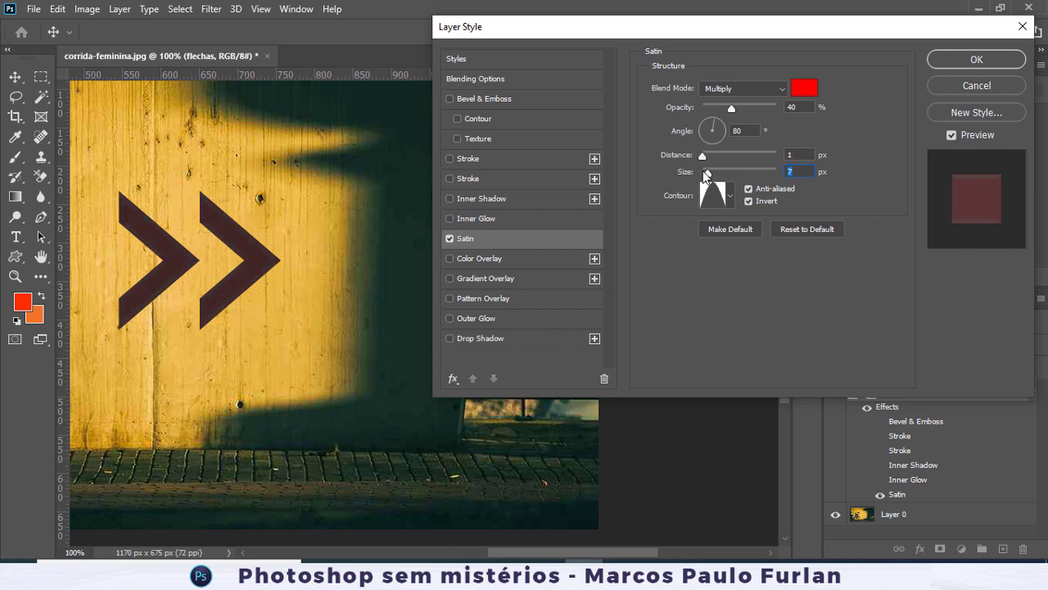
# - Set the satin to Normal blend mode with 24 px distance, 0 px size and the linear contour
pyautogui.click(743, 88)
pyautogui.click(736, 99)
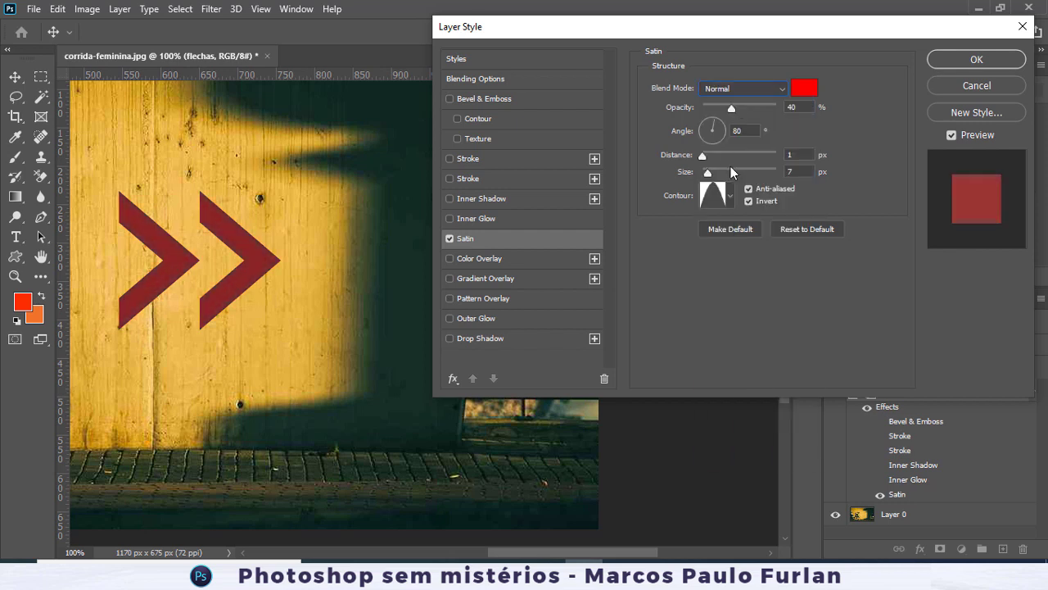
pyautogui.moveTo(709, 173)
pyautogui.mouseDown()
pyautogui.moveTo(724, 173)
pyautogui.moveTo(720, 155)
pyautogui.moveTo(701, 173)
pyautogui.mouseUp()
pyautogui.click(729, 197)
pyautogui.click(643, 234)
# - Set the satin to Multiply with 6 px distance and 5 px size, and turn Satin off
pyautogui.click(745, 89)
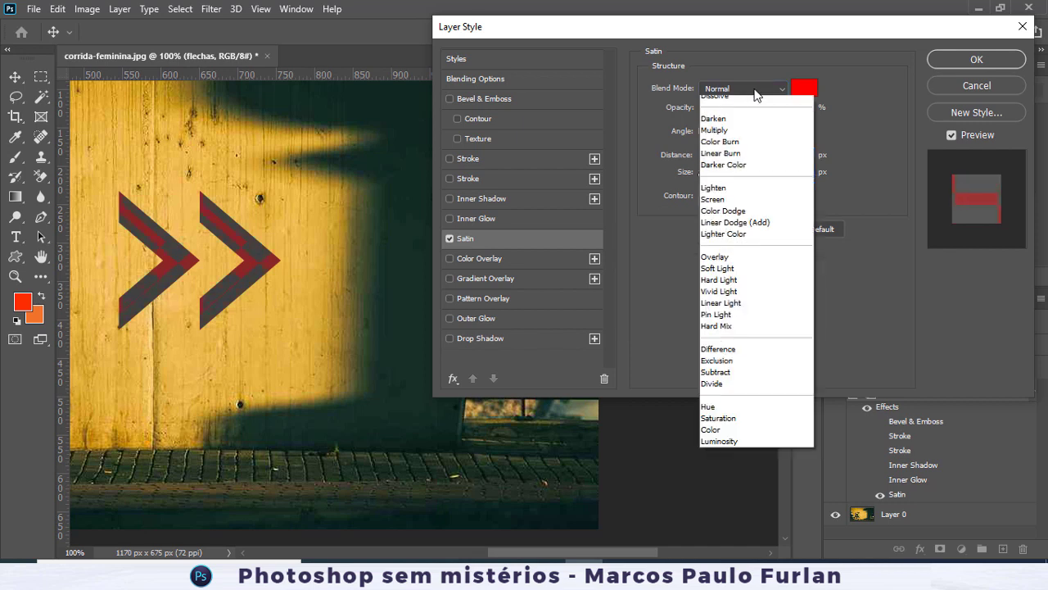
pyautogui.click(732, 148)
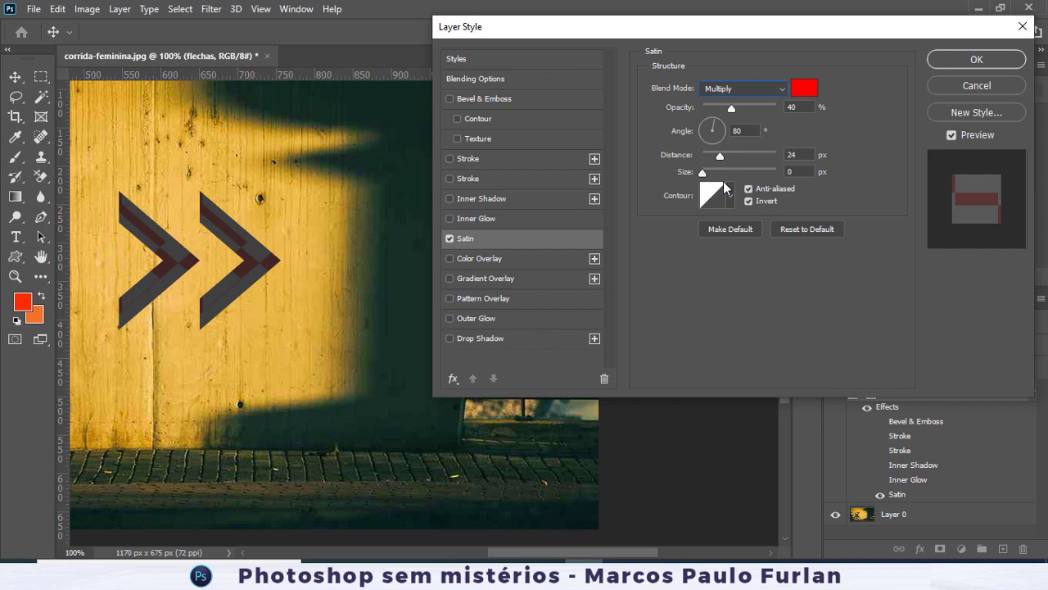
pyautogui.moveTo(706, 174)
pyautogui.mouseDown()
pyautogui.moveTo(714, 157)
pyautogui.moveTo(709, 169)
pyautogui.mouseUp()
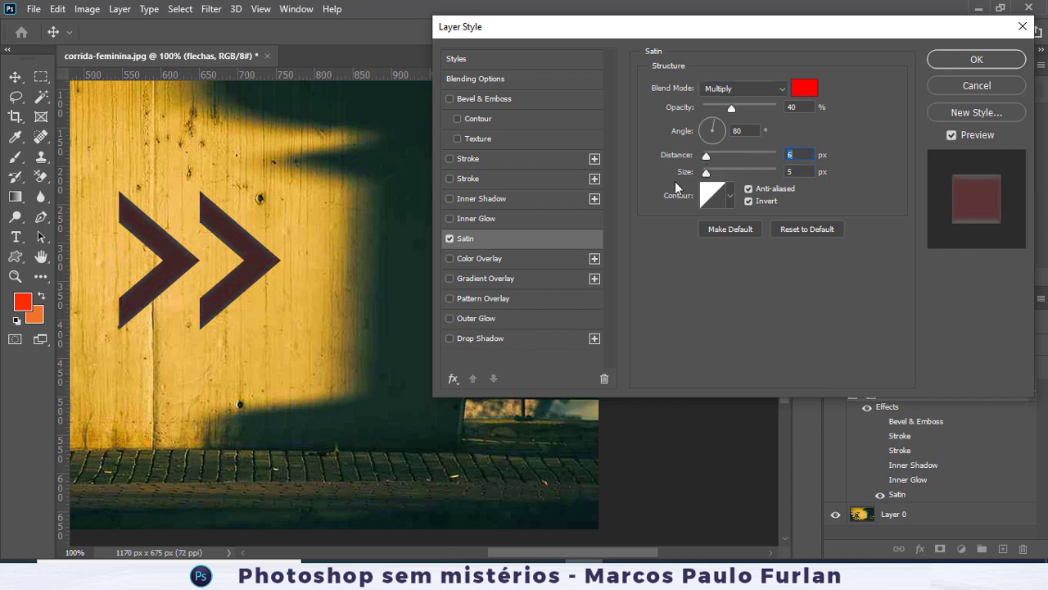
pyautogui.click(449, 238)
# - Apply a pure red Color Overlay at 100% opacity to the arrows, and turn it back off
pyautogui.click(494, 261)
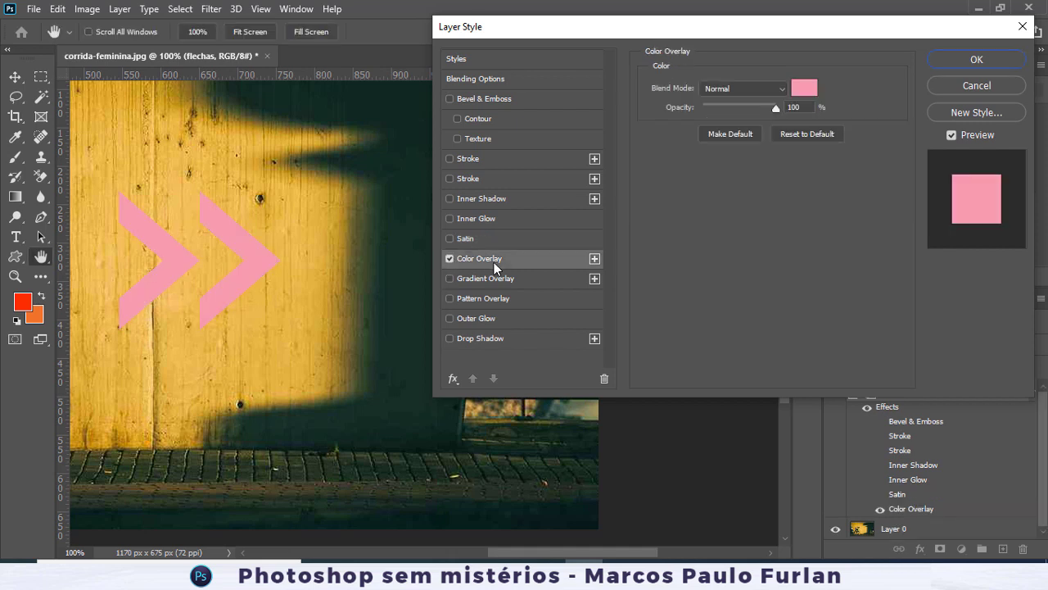
pyautogui.click(795, 88)
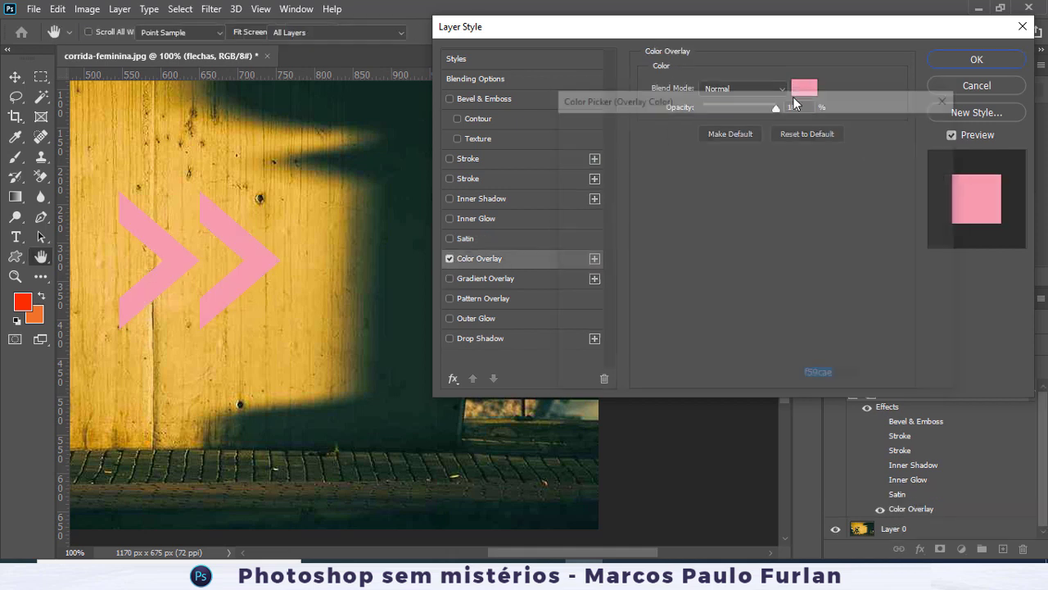
pyautogui.click(756, 136)
pyautogui.moveTo(780, 161); pyautogui.dragTo(798, 115)
pyautogui.click(907, 127)
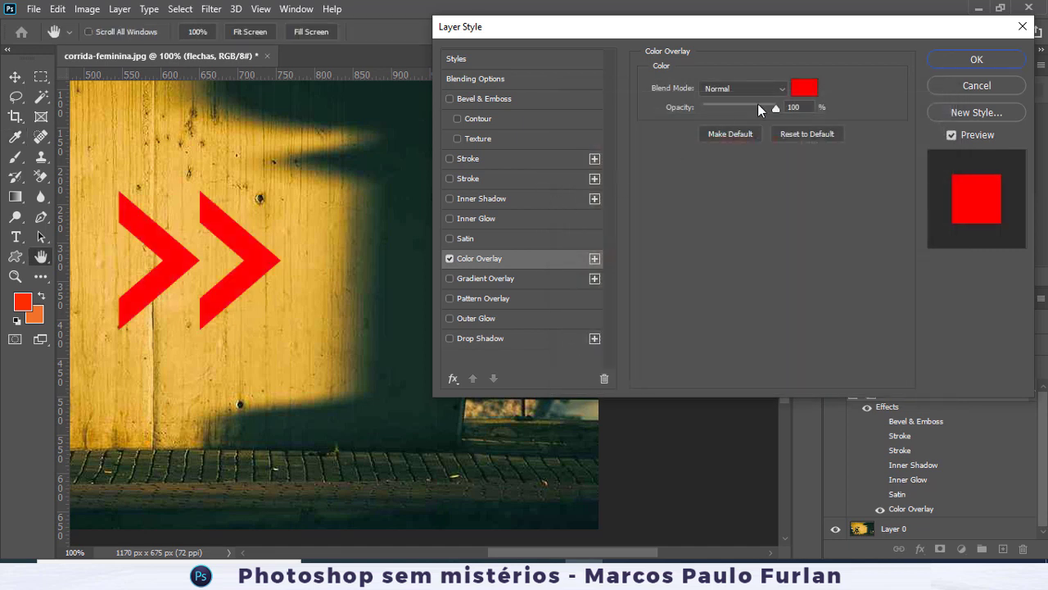
pyautogui.click(777, 107)
pyautogui.click(451, 259)
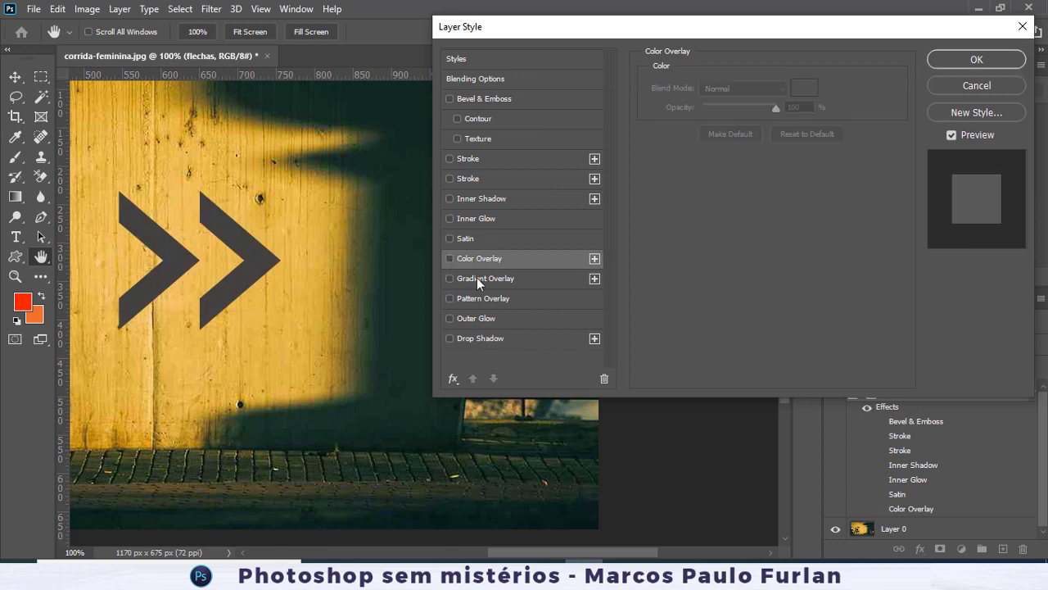
# - Enable Gradient Overlay on the arrows using the fxazul gradient preset
pyautogui.click(450, 279)
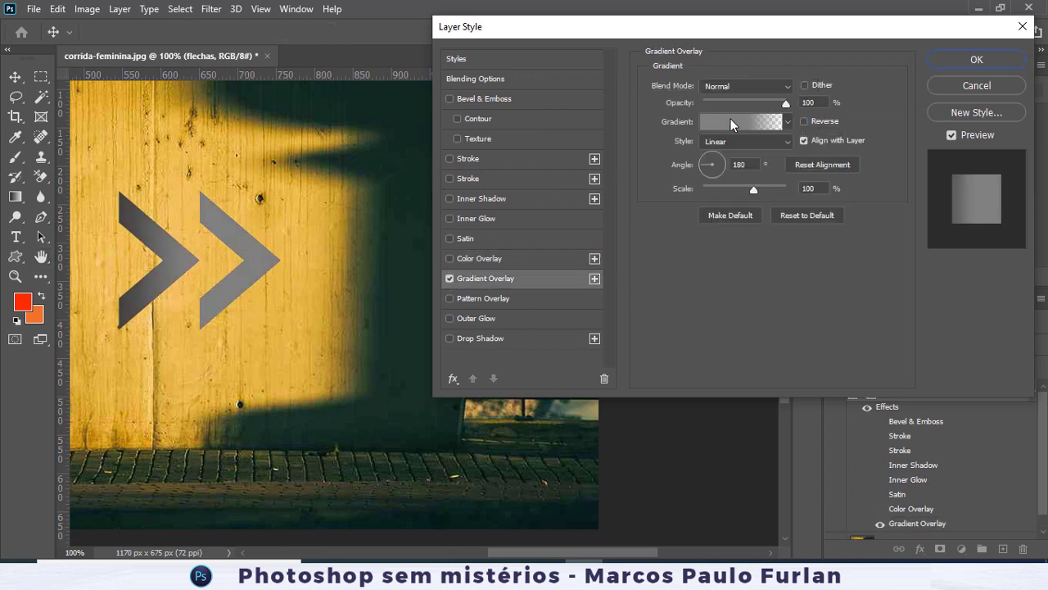
pyautogui.click(730, 119)
pyautogui.scroll(-2, 449, 220)
pyautogui.scroll(-3, 442, 225)
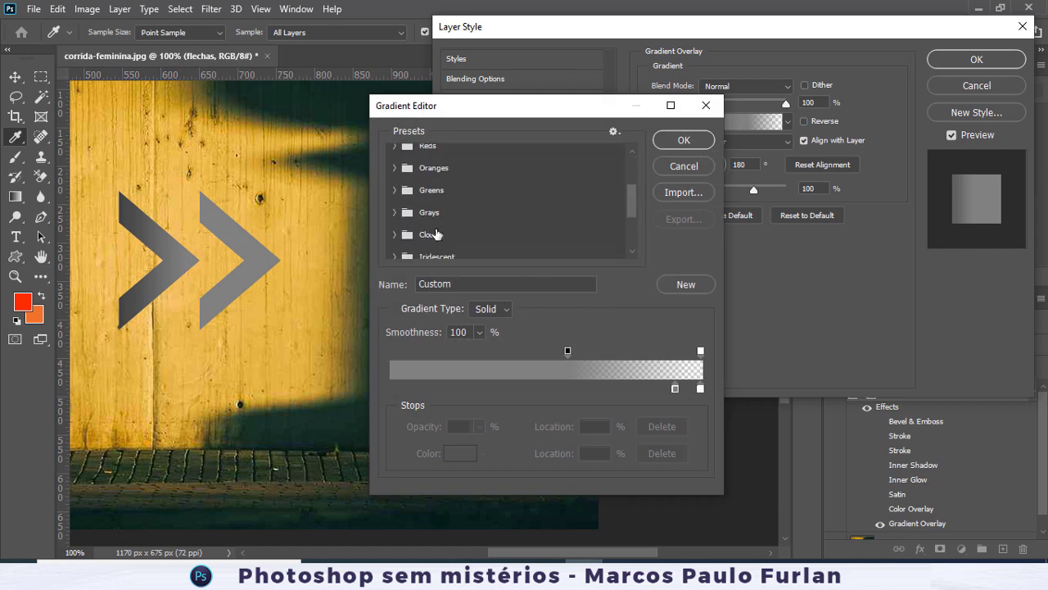
pyautogui.click(398, 246)
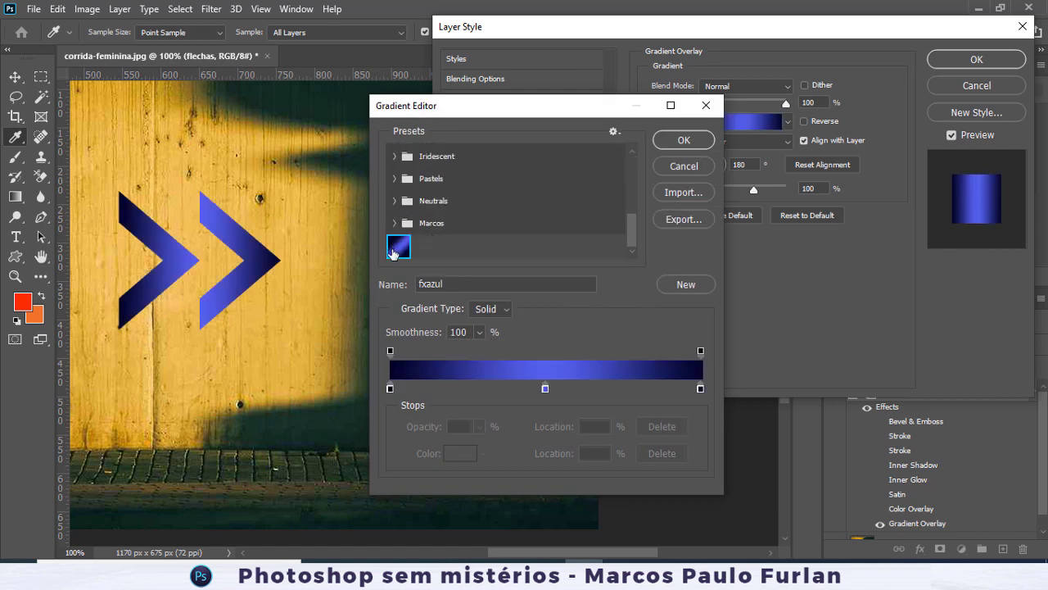
pyautogui.click(686, 138)
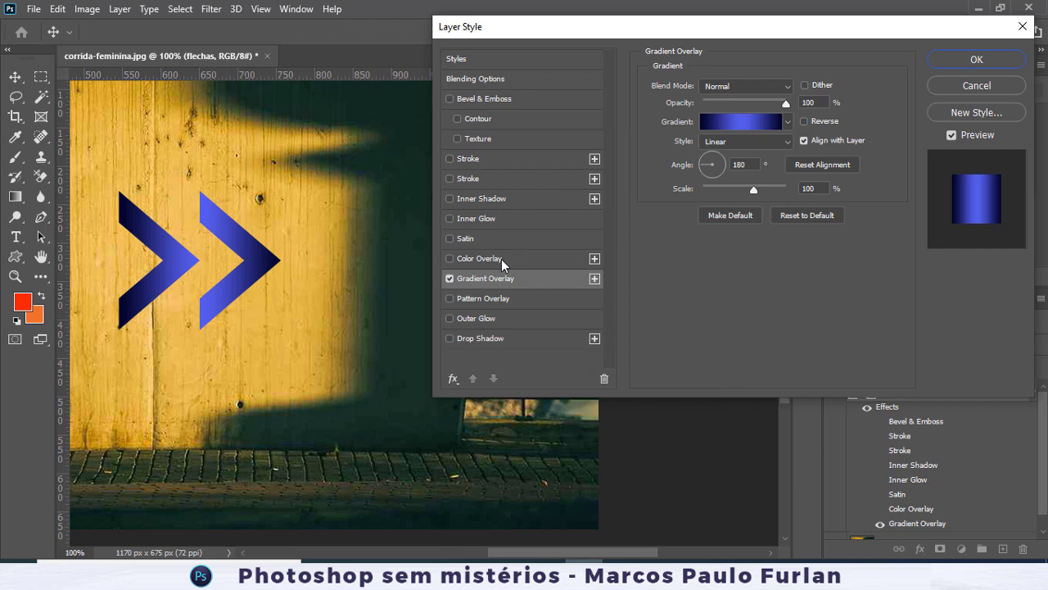
# - Preview both strokes together with the gradient overlay and turn the strokes back off
pyautogui.click(449, 179)
pyautogui.click(450, 158)
pyautogui.click(450, 158)
pyautogui.click(450, 178)
# - Enable Pattern Overlay on the arrows with the custom black circle pattern
pyautogui.click(472, 296)
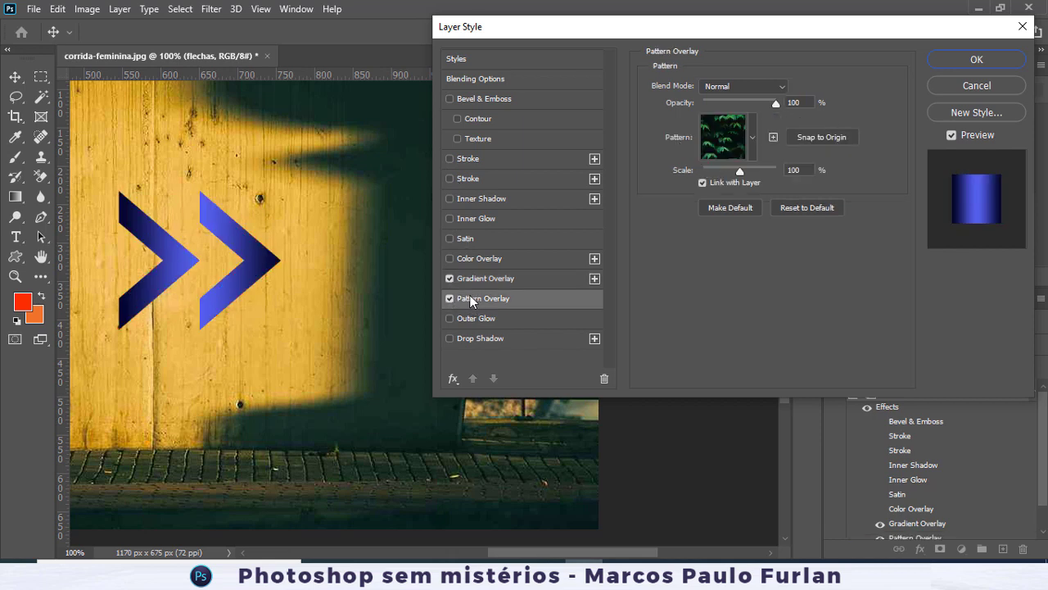
pyautogui.click(750, 135)
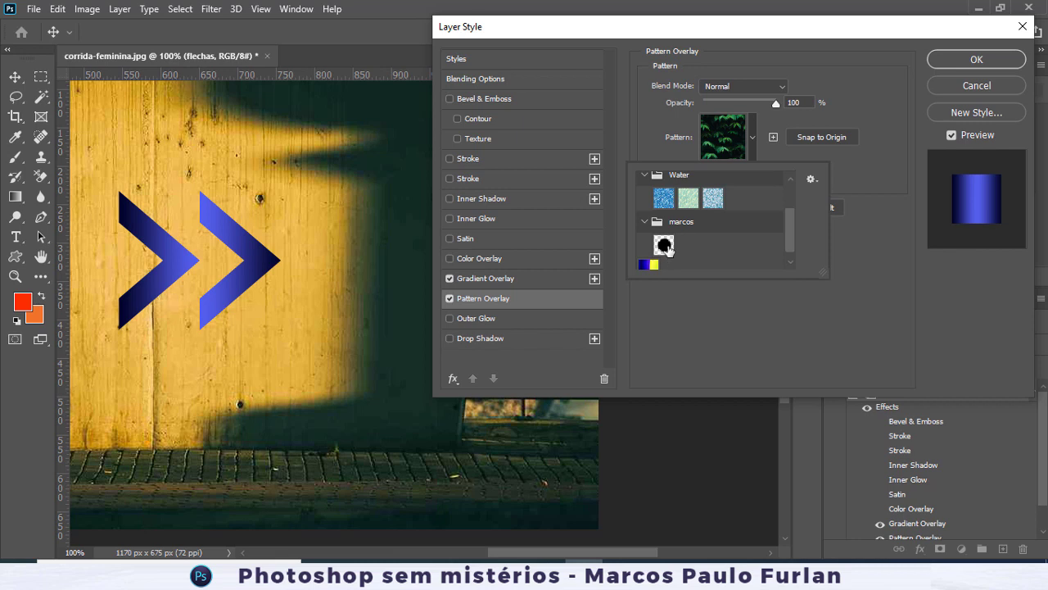
pyautogui.click(664, 244)
pyautogui.click(767, 156)
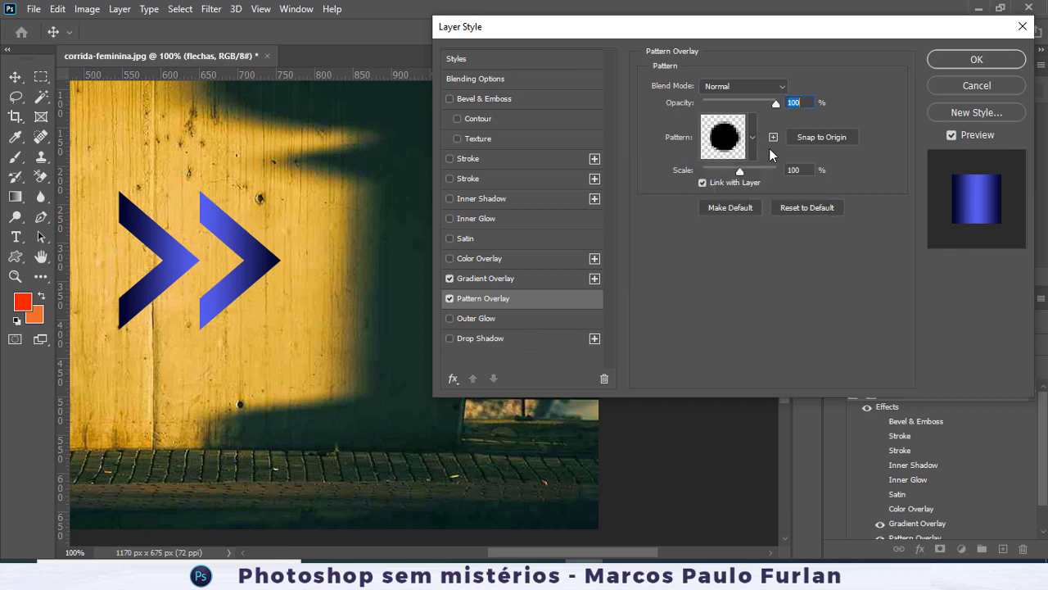
# - Set the Gradient Overlay's blend mode to Lighten and reopen the Pattern Overlay settings
pyautogui.click(508, 280)
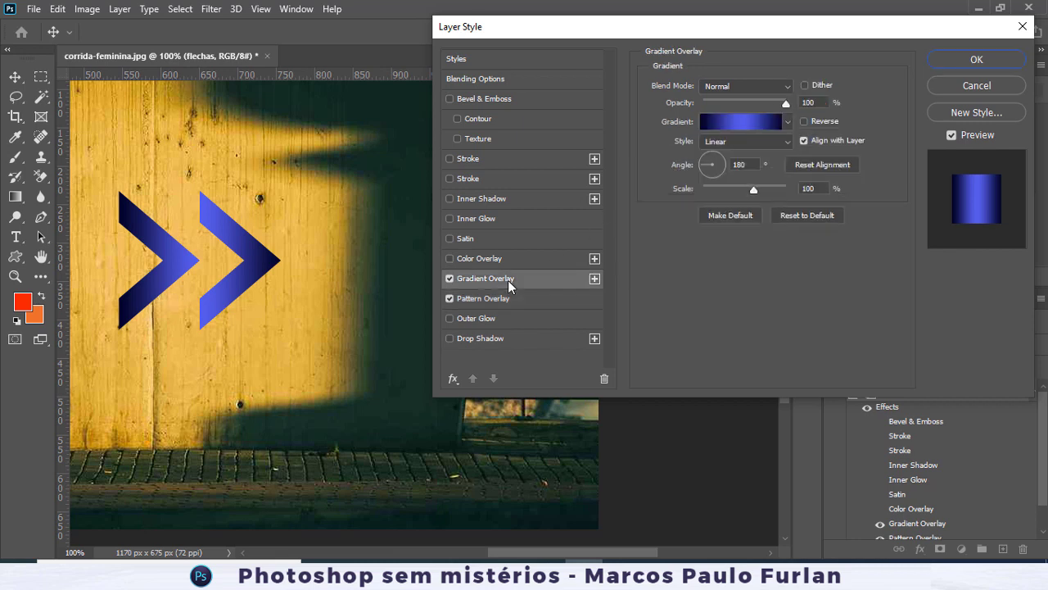
pyautogui.click(786, 88)
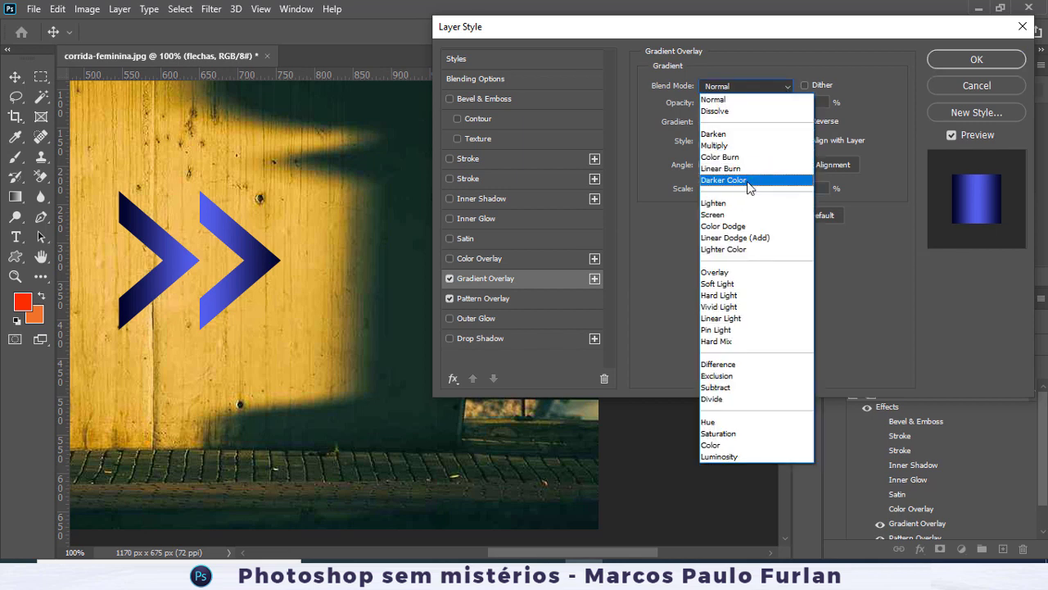
pyautogui.click(740, 203)
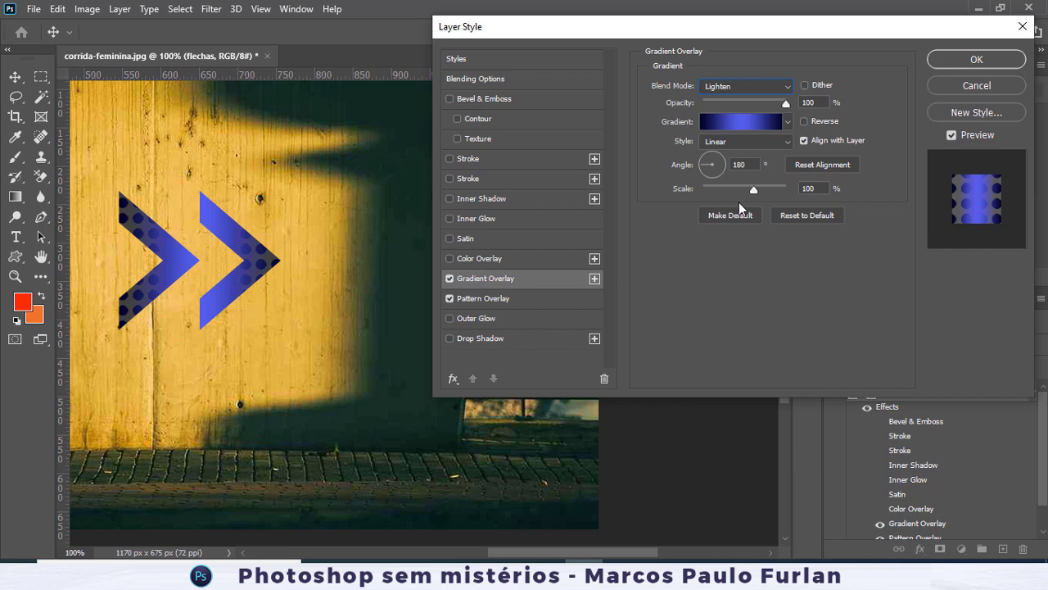
pyautogui.click(487, 297)
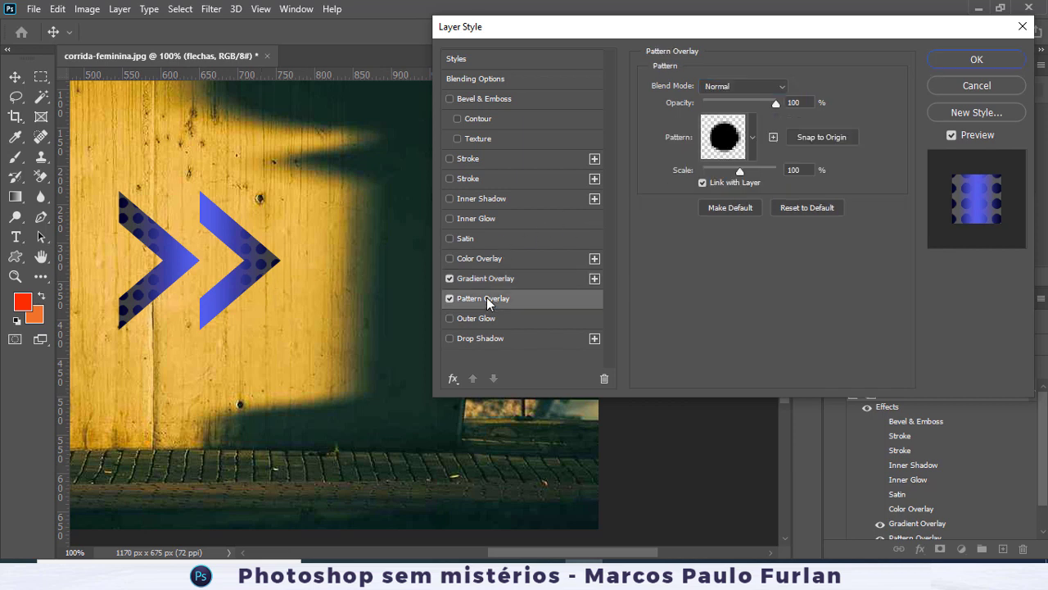
# - Set the Pattern Overlay's scale to 25% and the Gradient Overlay's blend mode to Overlay
pyautogui.moveTo(742, 171); pyautogui.dragTo(712, 176)
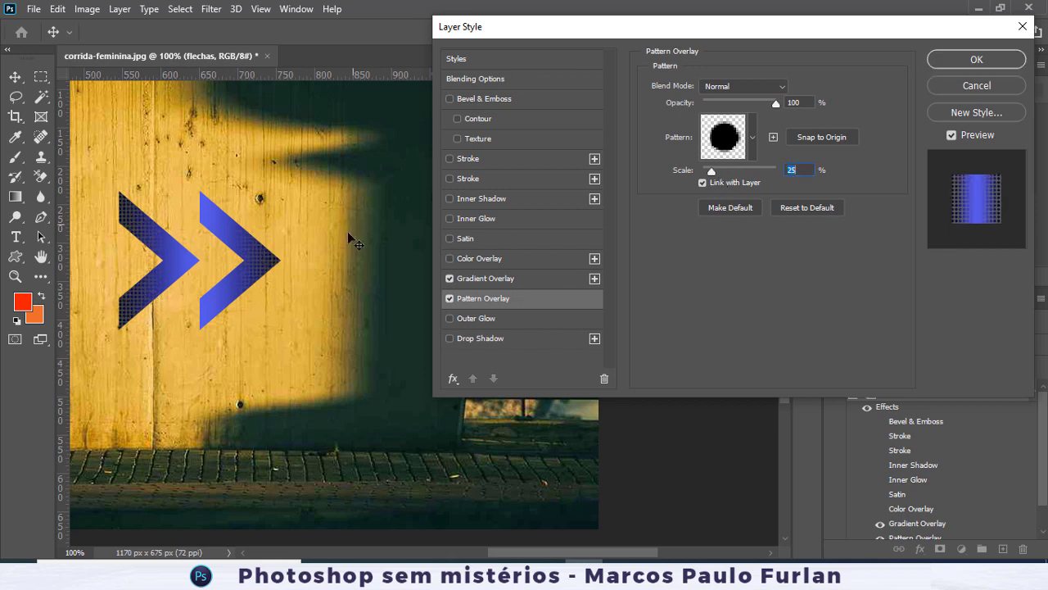
pyautogui.click(483, 280)
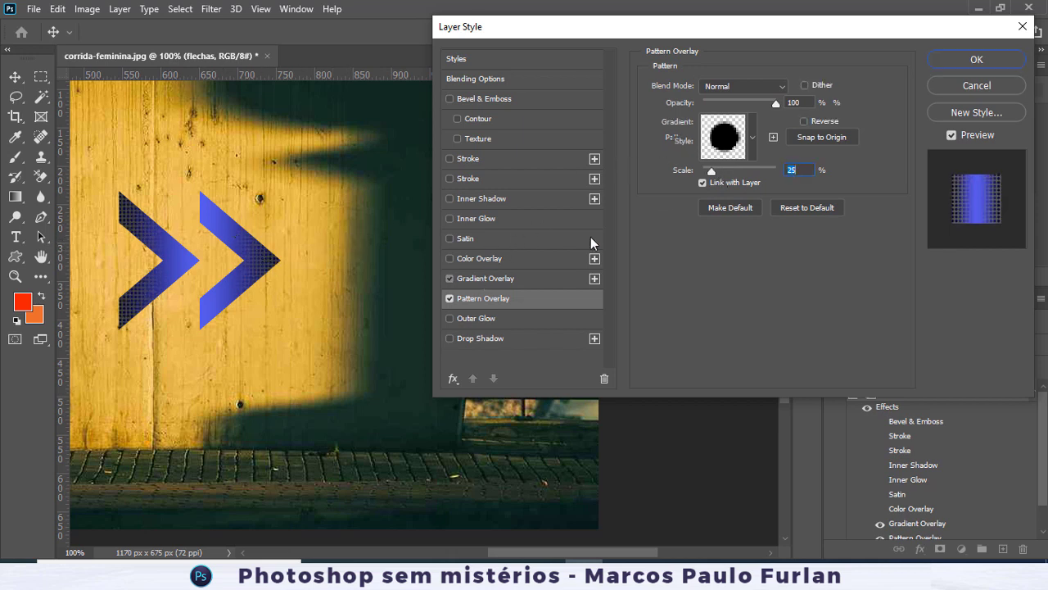
pyautogui.click(784, 87)
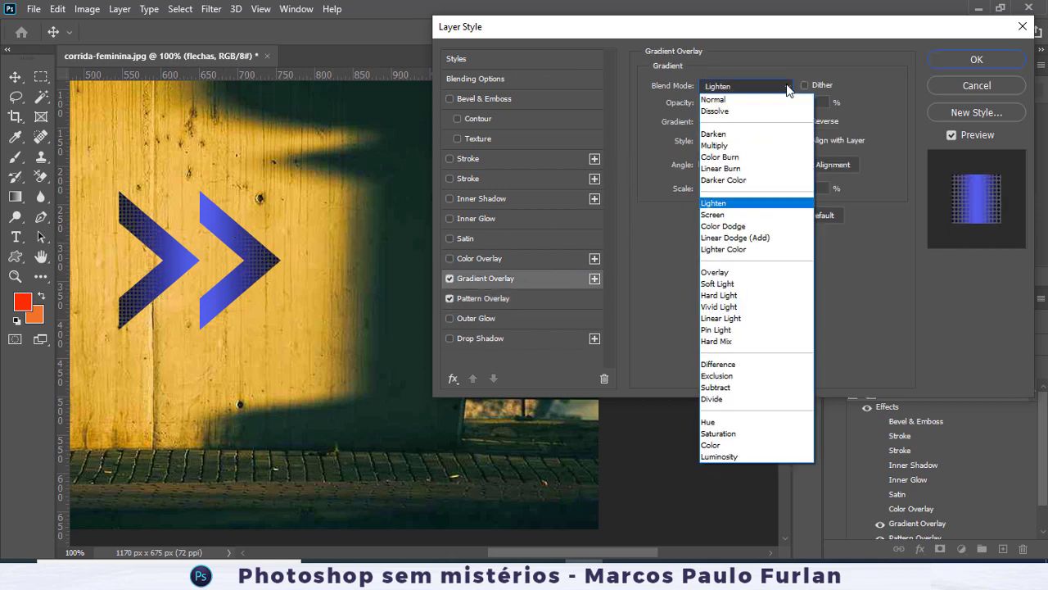
pyautogui.click(716, 272)
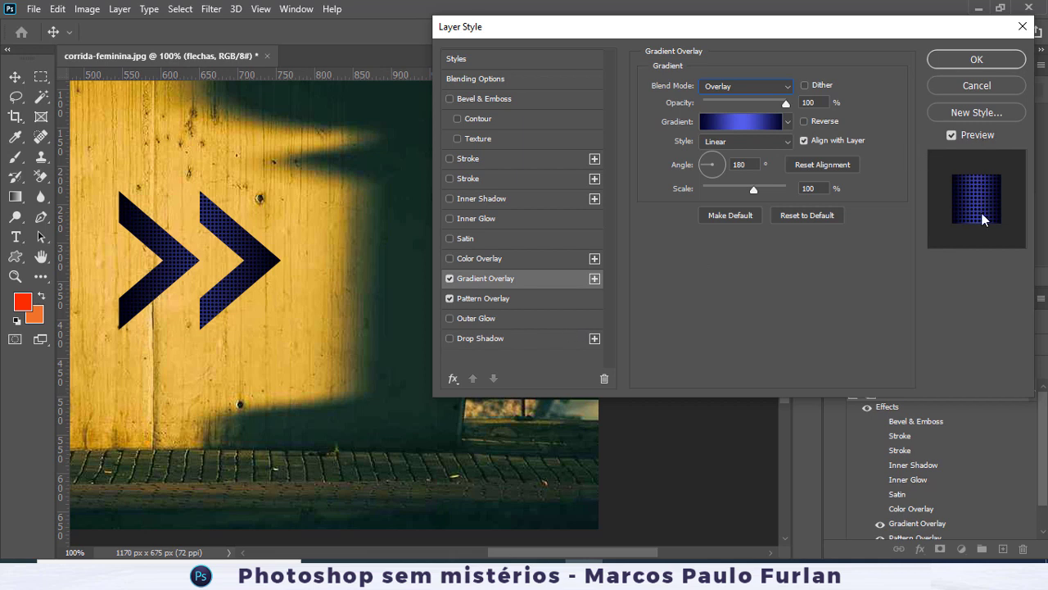
# - Save the current effects as a new style named grdazulcombolinhas, including the layer effects
pyautogui.click(973, 110)
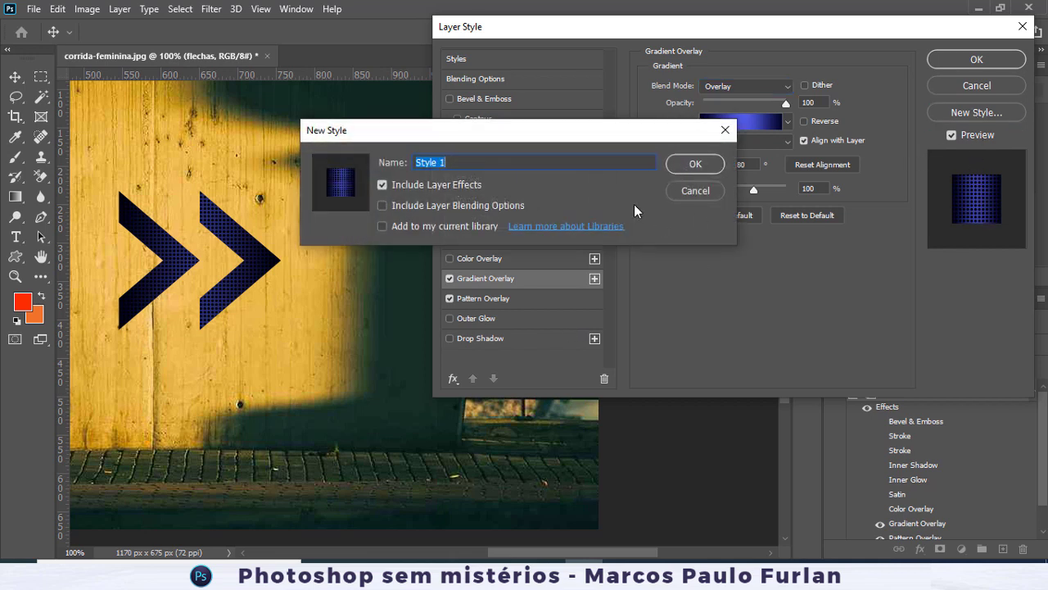
pyautogui.write('grdazulcombolinhas')
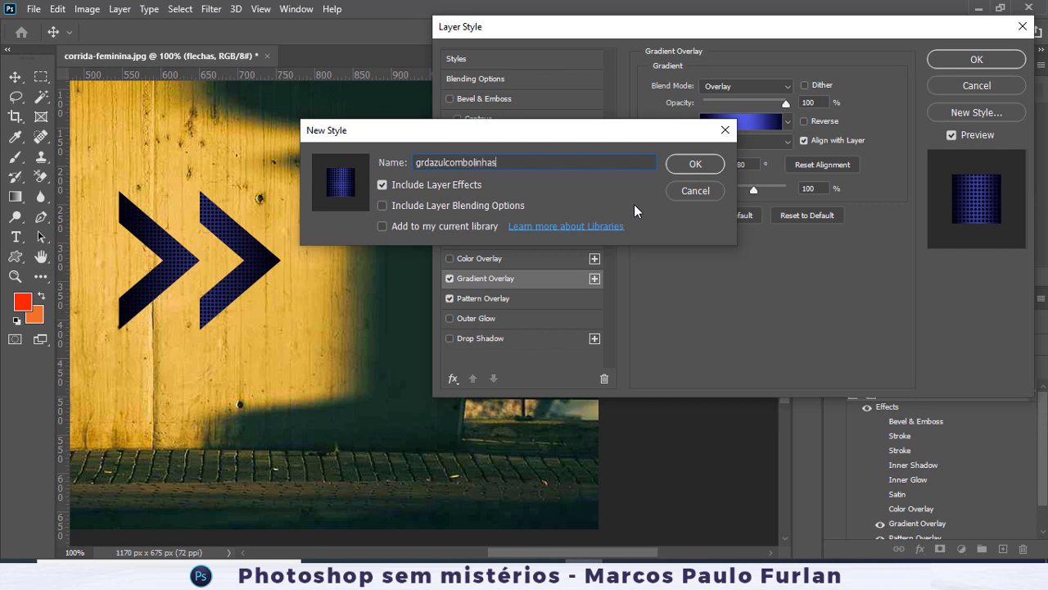
pyautogui.press('Return')
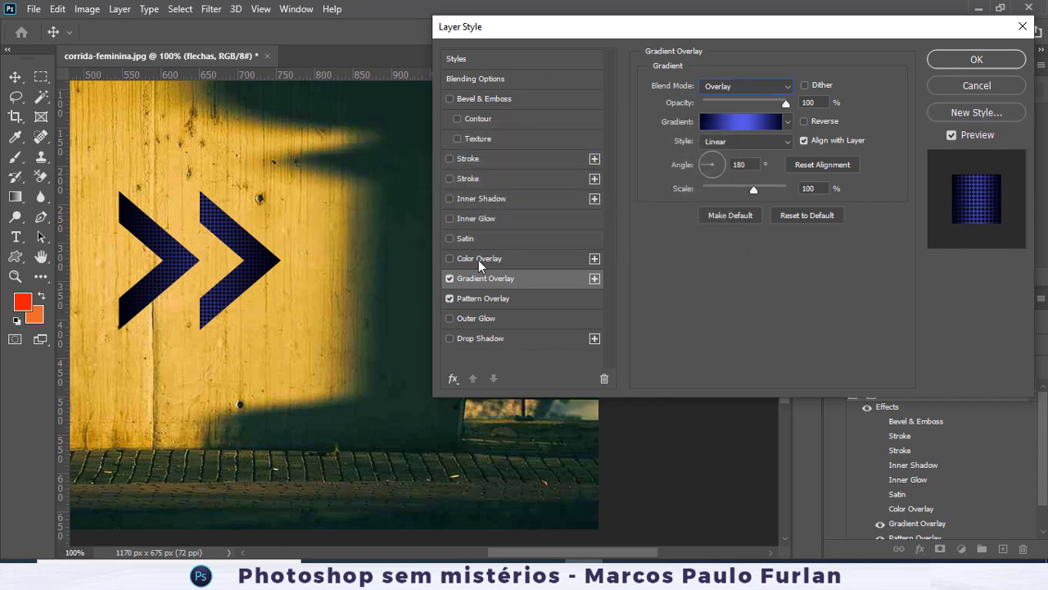
# - Turn off the Gradient Overlay and Pattern Overlay on the arrows
pyautogui.click(449, 279)
pyautogui.click(449, 299)
# - Try an Outer Glow with 34% opacity, 38% noise, 36% spread and 29 px size, and turn it back off
pyautogui.click(449, 317)
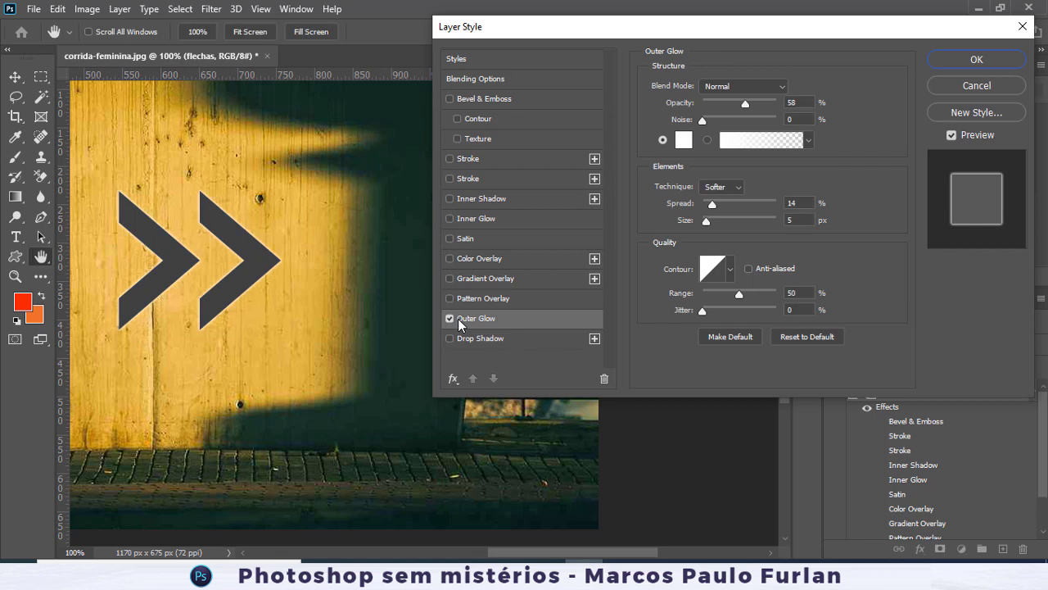
pyautogui.moveTo(708, 120); pyautogui.dragTo(721, 120)
pyautogui.moveTo(706, 220); pyautogui.dragTo(731, 203)
pyautogui.moveTo(734, 108); pyautogui.dragTo(728, 123)
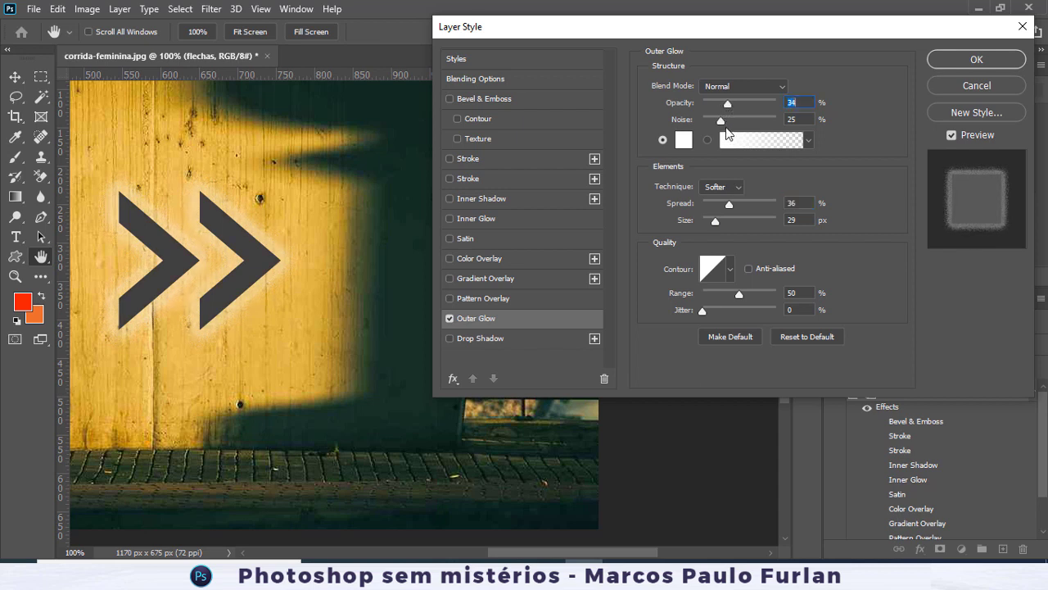
pyautogui.click(729, 122)
pyautogui.click(446, 319)
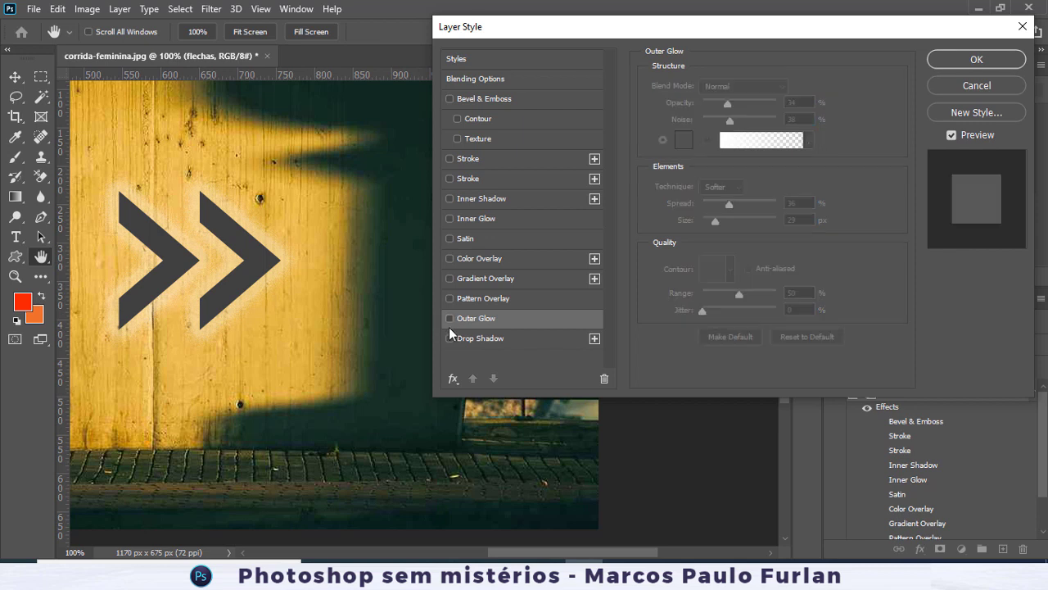
# - Enable Drop Shadow on the arrows with 72% opacity, 5 px distance and 8 px size
pyautogui.click(451, 338)
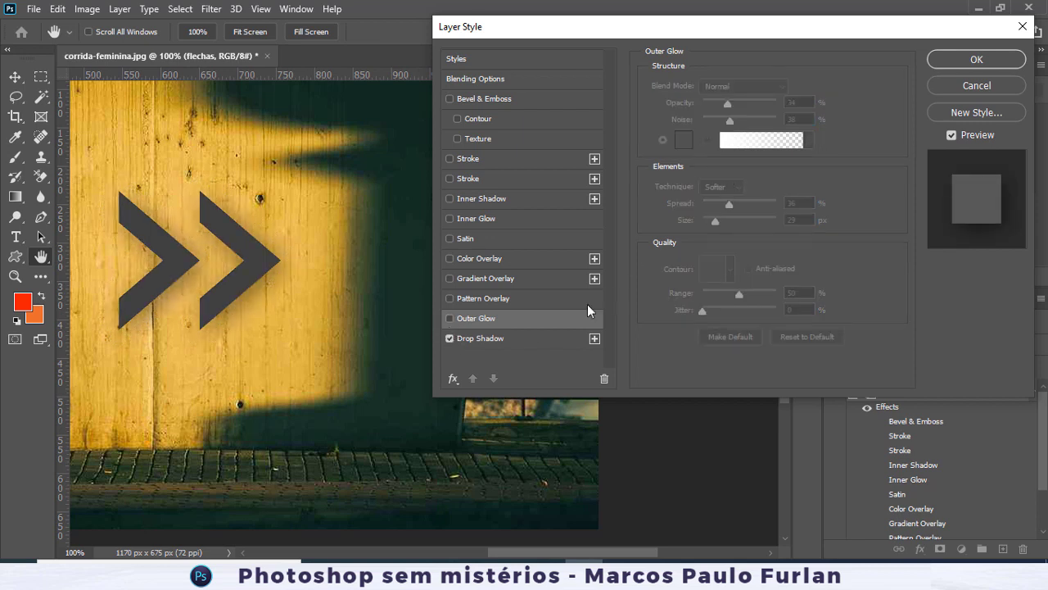
pyautogui.click(491, 339)
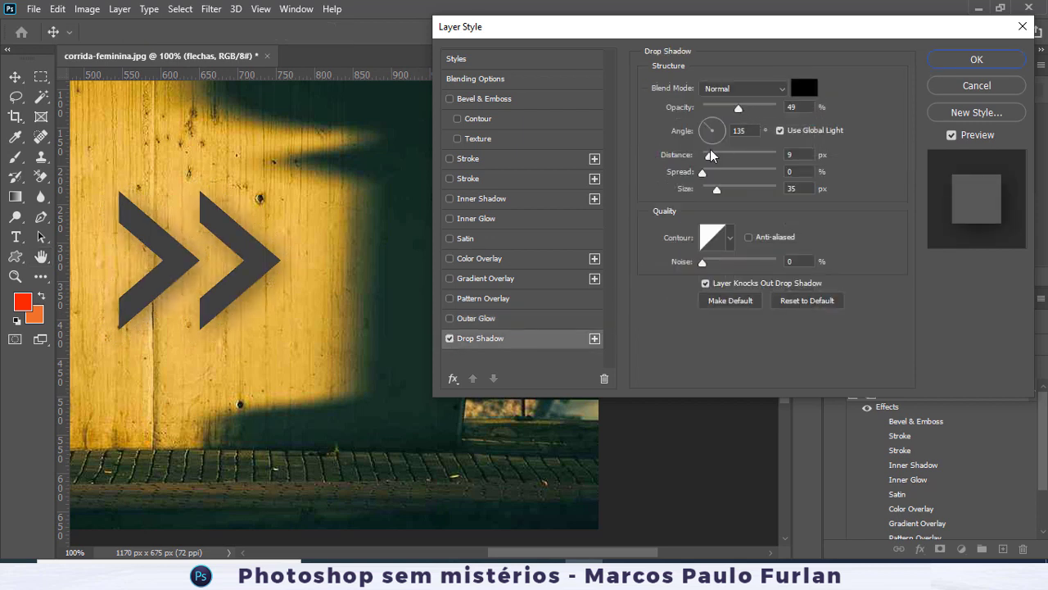
pyautogui.moveTo(709, 190); pyautogui.dragTo(709, 201)
pyautogui.moveTo(711, 155); pyautogui.dragTo(714, 166)
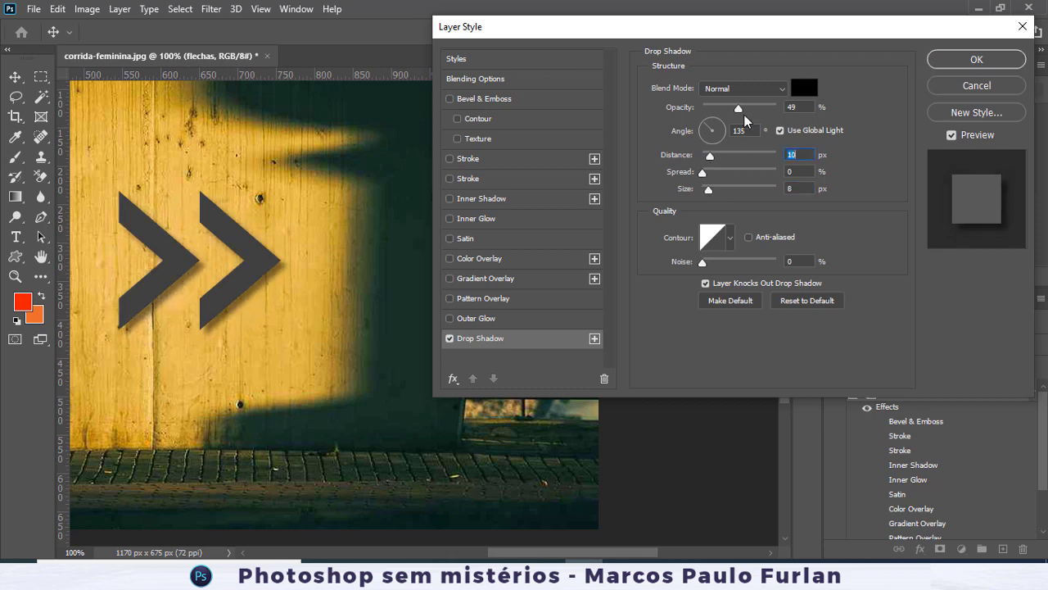
pyautogui.moveTo(741, 111); pyautogui.dragTo(754, 110)
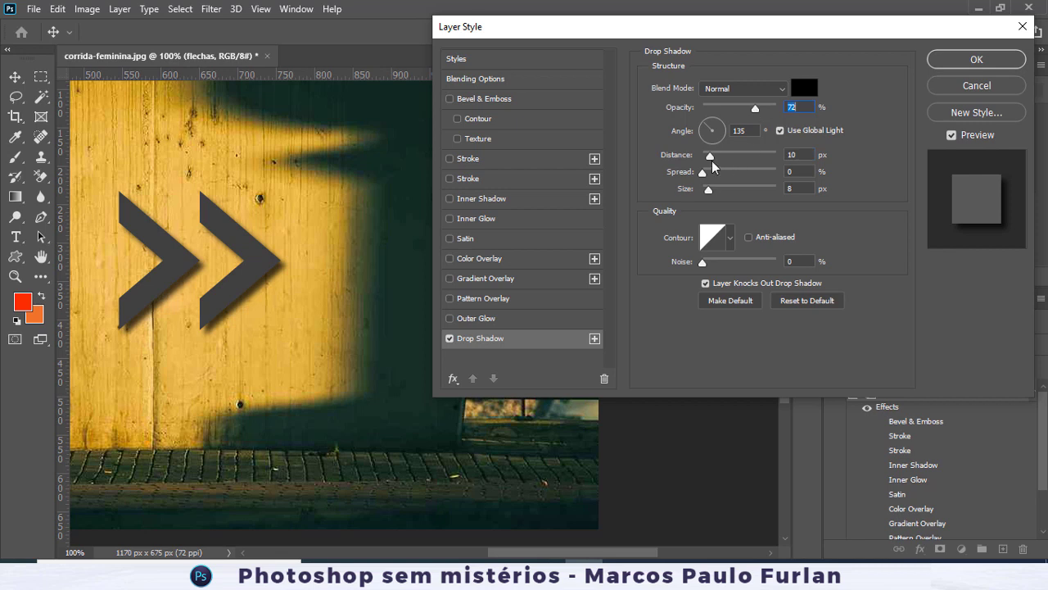
pyautogui.moveTo(706, 162); pyautogui.dragTo(709, 163)
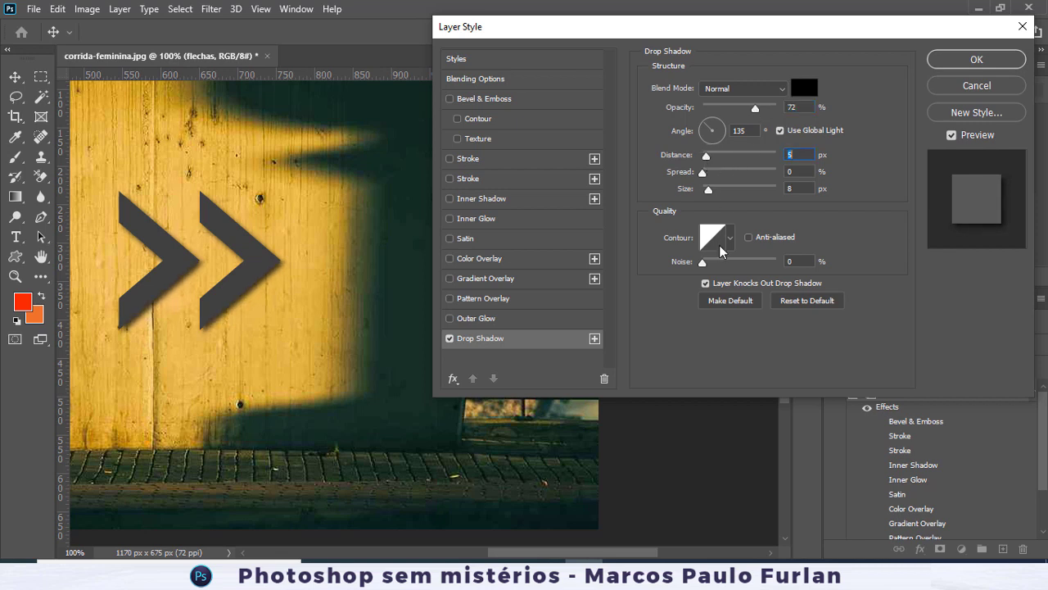
# - Enable Bevel & Emboss with the Emboss style on the arrows and lower the layer's fill opacity to 0%
pyautogui.click(449, 99)
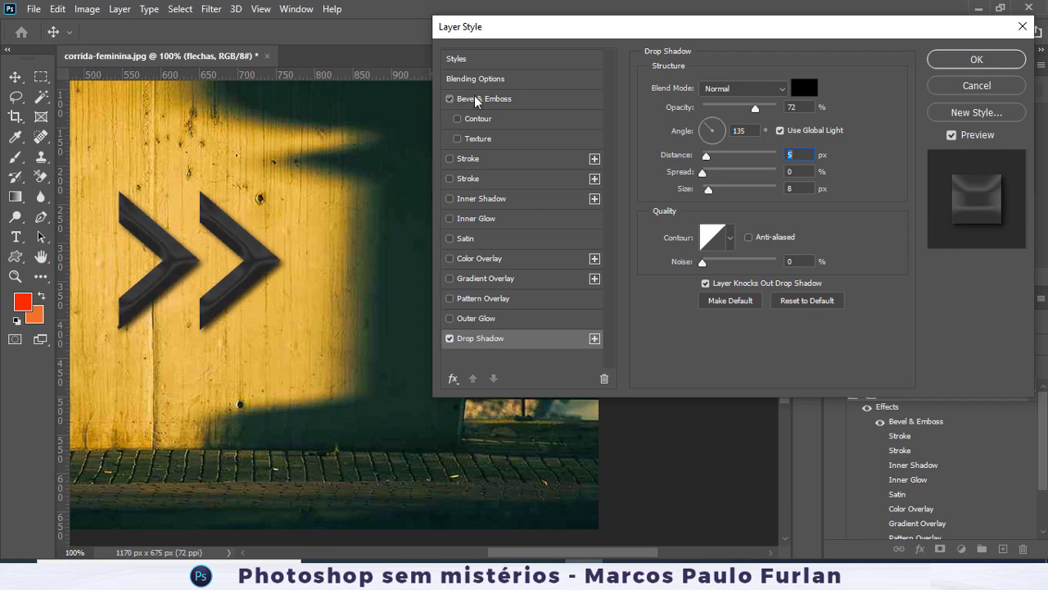
pyautogui.click(473, 100)
pyautogui.click(729, 87)
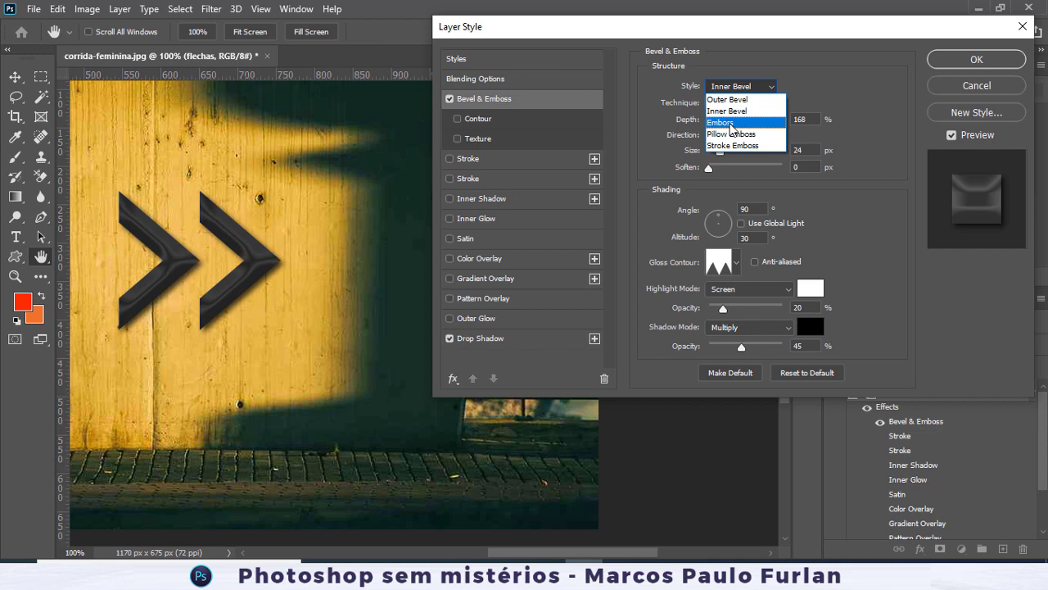
pyautogui.click(731, 123)
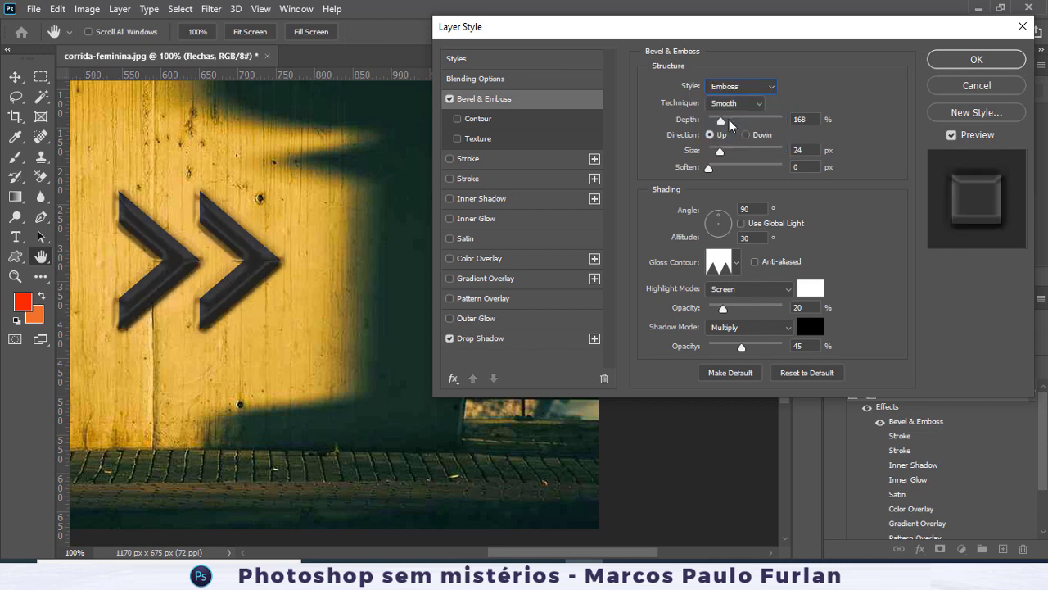
pyautogui.click(471, 82)
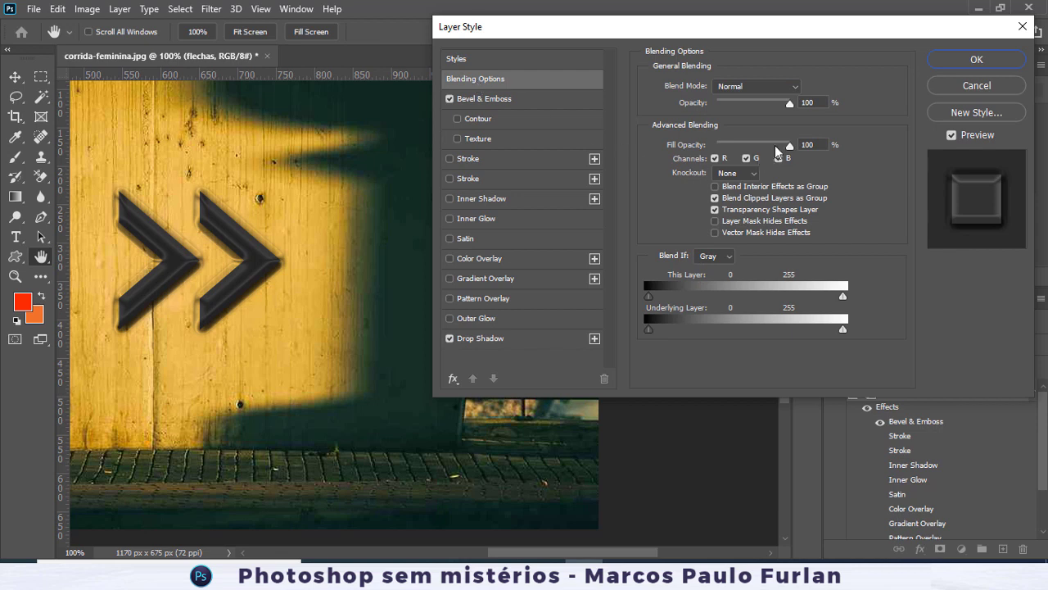
pyautogui.moveTo(789, 146); pyautogui.dragTo(652, 156)
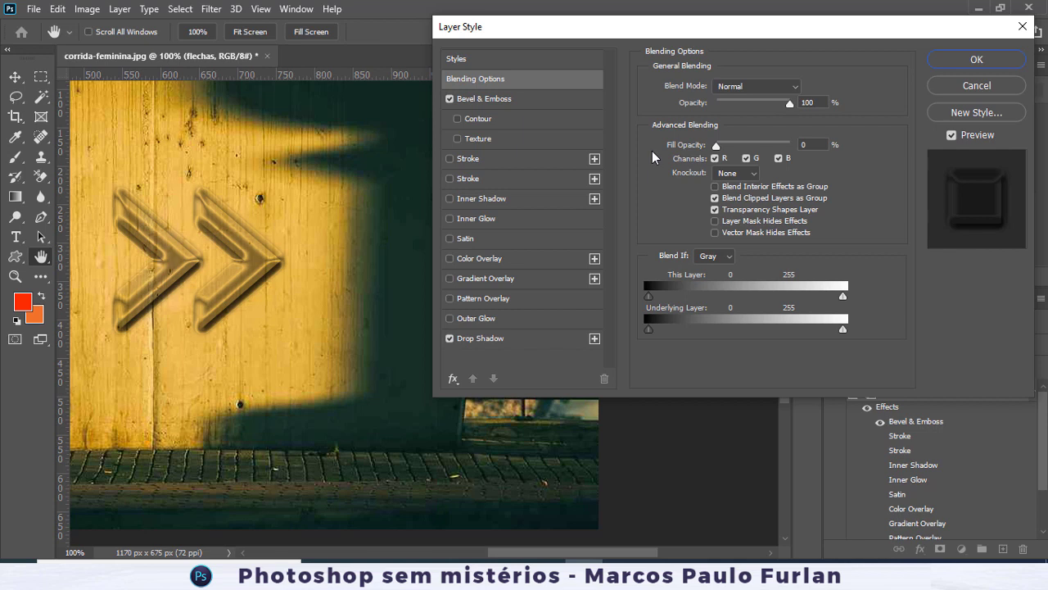
# - Change the bevel style to Pillow Emboss with the direction Down and a size of 5 px
pyautogui.click(496, 100)
pyautogui.click(745, 104)
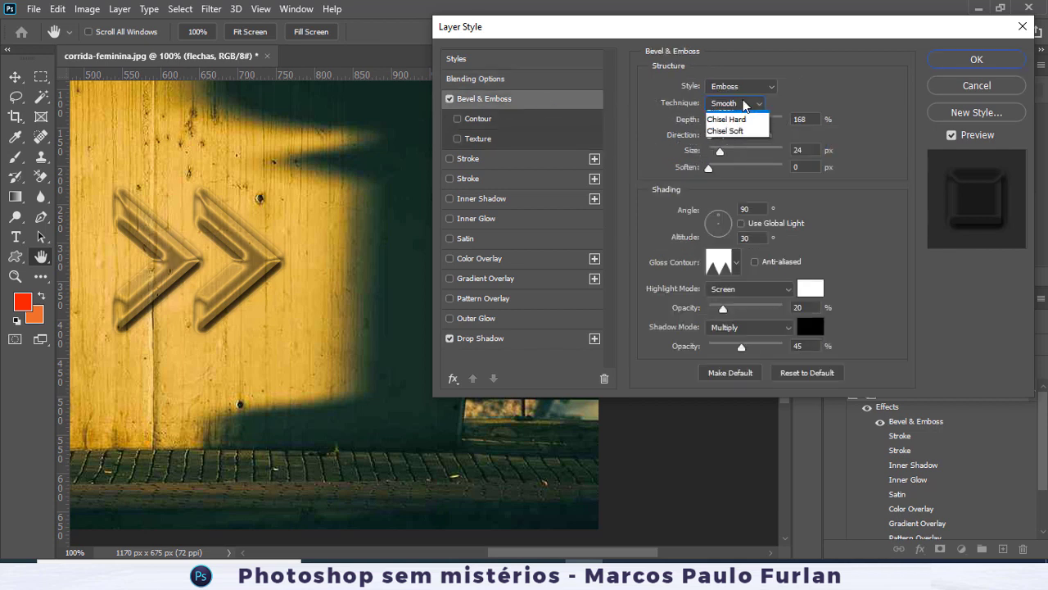
pyautogui.click(743, 104)
pyautogui.click(742, 87)
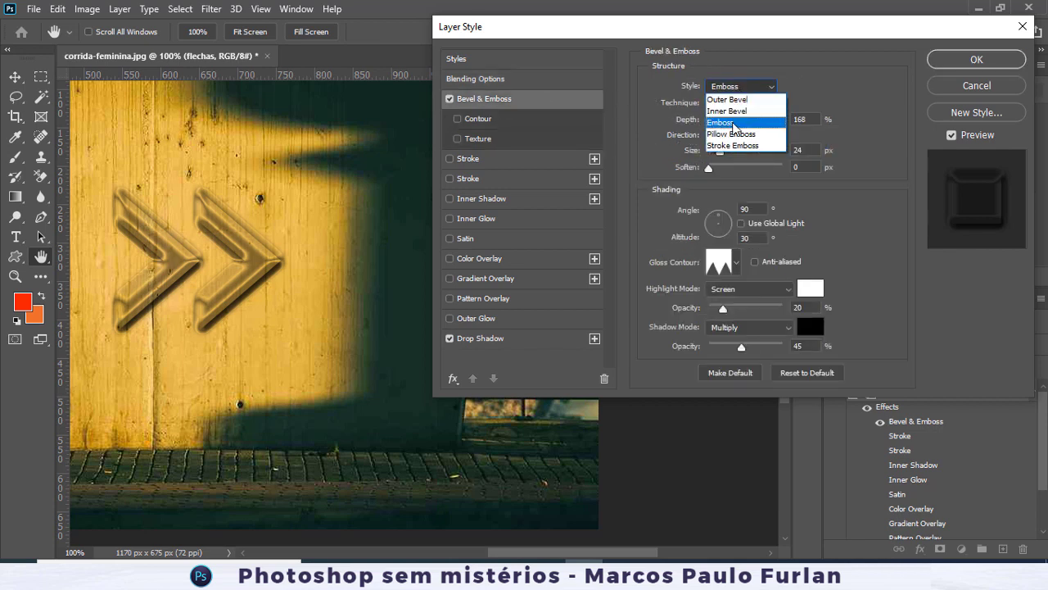
pyautogui.click(733, 134)
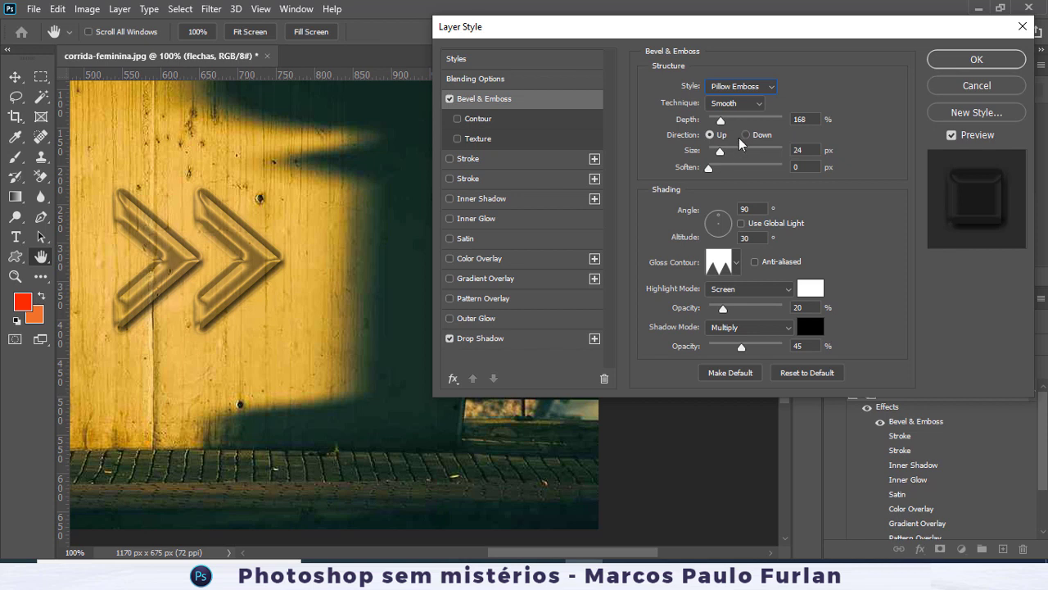
pyautogui.click(746, 135)
pyautogui.moveTo(710, 169)
pyautogui.mouseDown()
pyautogui.moveTo(737, 169)
pyautogui.moveTo(709, 168)
pyautogui.moveTo(714, 151)
pyautogui.mouseUp()
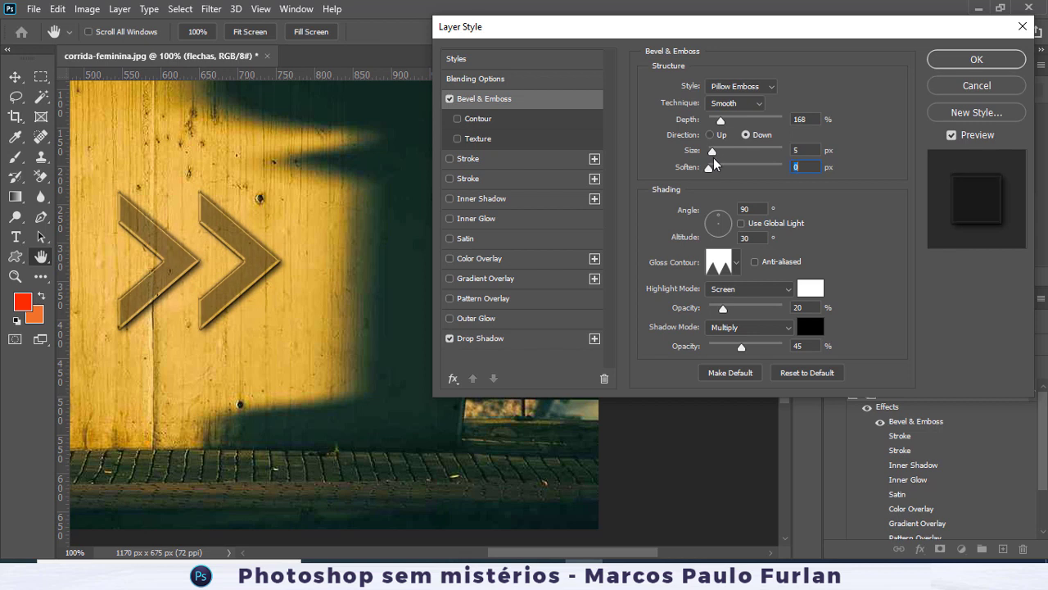
# - Set the Drop Shadow's distance to 0 px, spread to 6% and size to 6 px
pyautogui.click(480, 341)
pyautogui.moveTo(707, 156)
pyautogui.mouseDown()
pyautogui.moveTo(717, 190)
pyautogui.moveTo(708, 190)
pyautogui.moveTo(705, 156)
pyautogui.mouseUp()
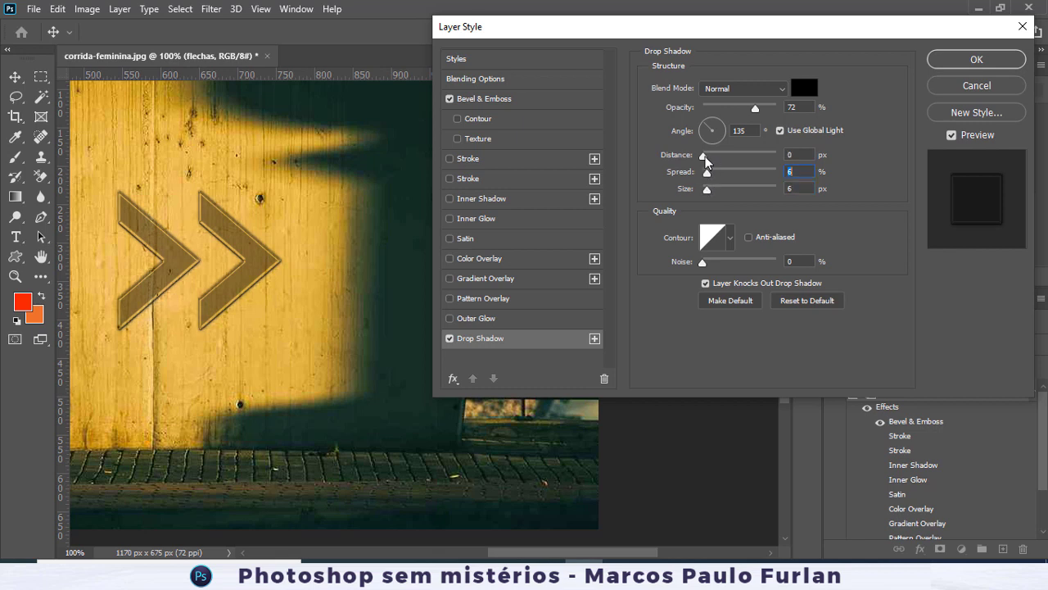
# - Set the Bevel & Emboss style to Emboss and its direction to Up
pyautogui.click(491, 100)
pyautogui.click(731, 87)
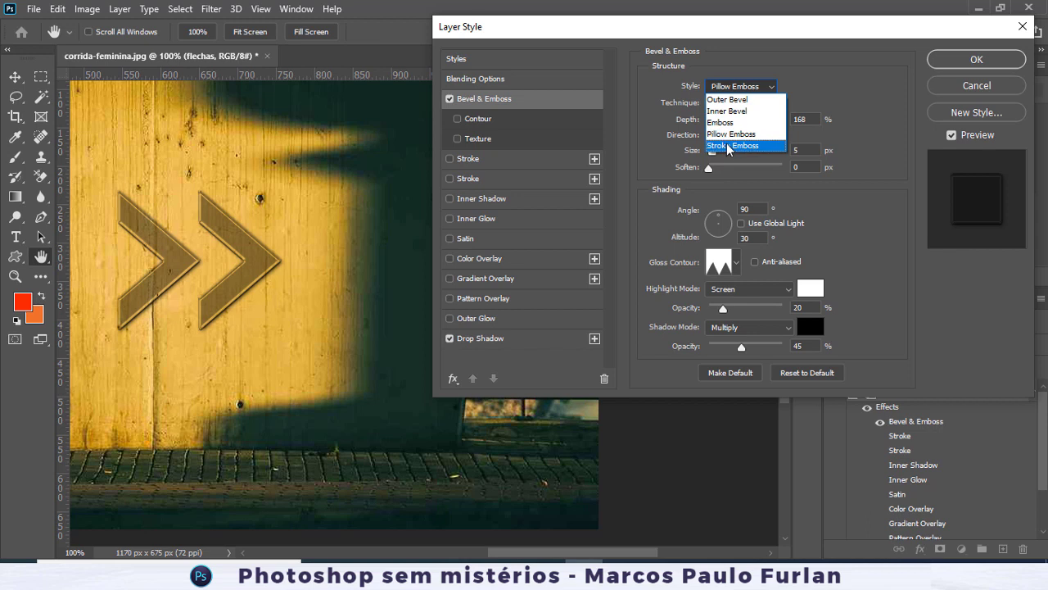
pyautogui.press('Escape')
pyautogui.click(715, 89)
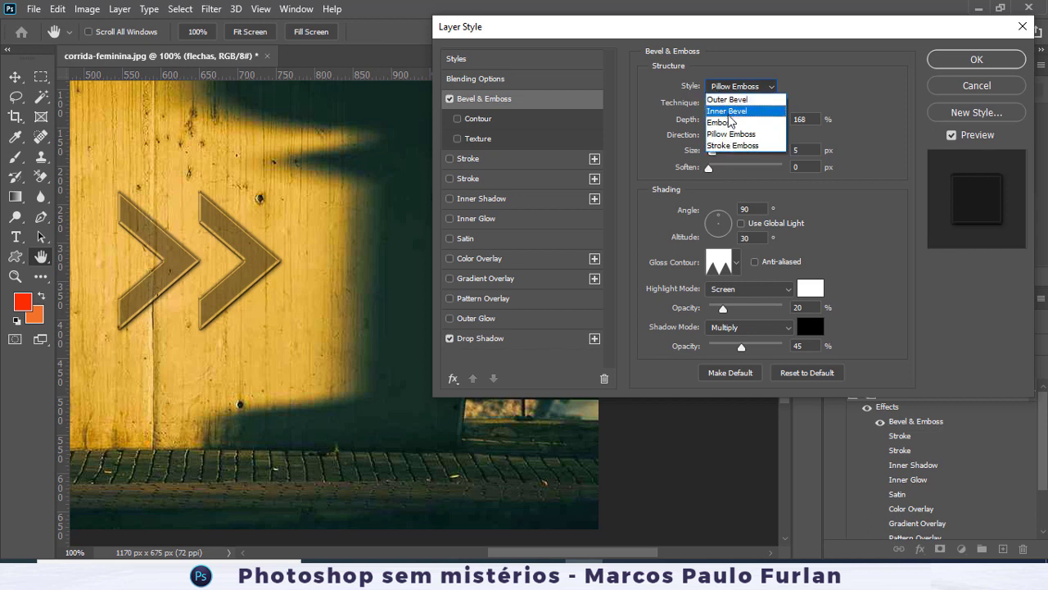
pyautogui.click(730, 123)
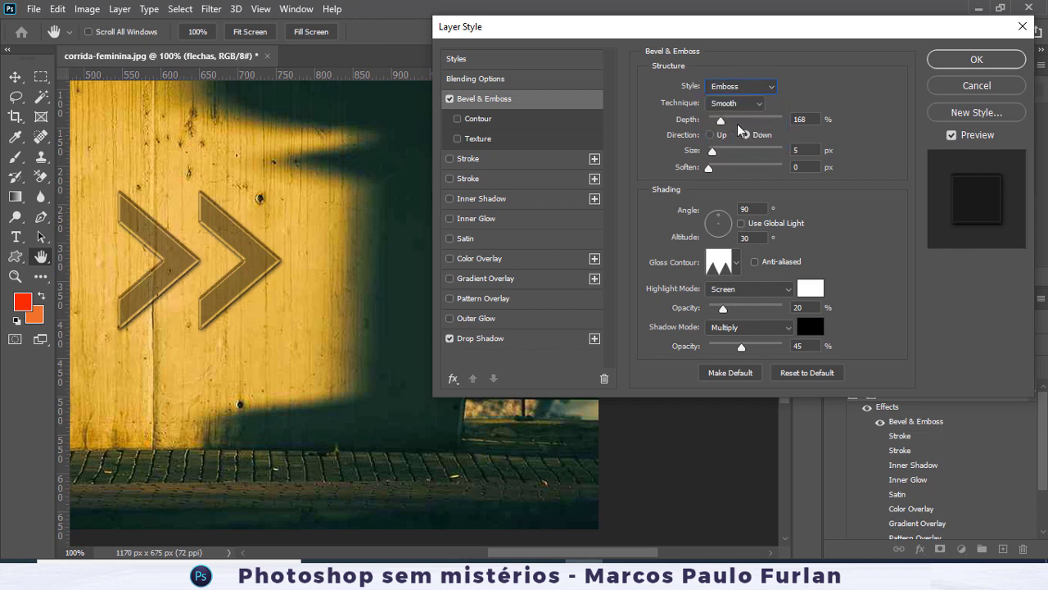
pyautogui.click(719, 134)
# - Try the Chisel Hard and Chisel Soft bevel techniques and return to Smooth
pyautogui.click(732, 107)
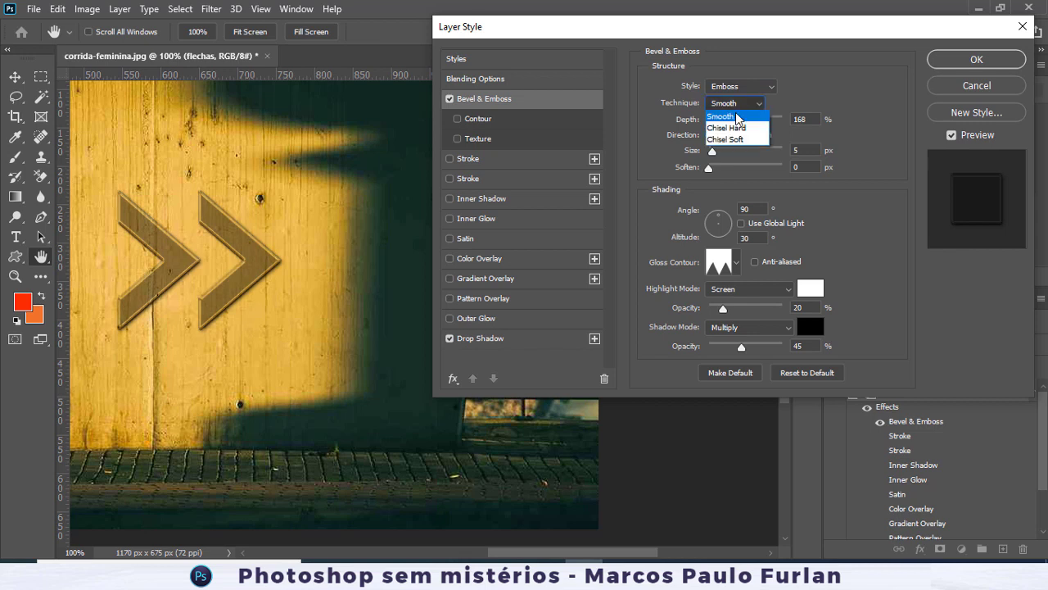
pyautogui.click(733, 127)
pyautogui.click(734, 105)
pyautogui.click(736, 141)
pyautogui.click(734, 103)
pyautogui.click(733, 113)
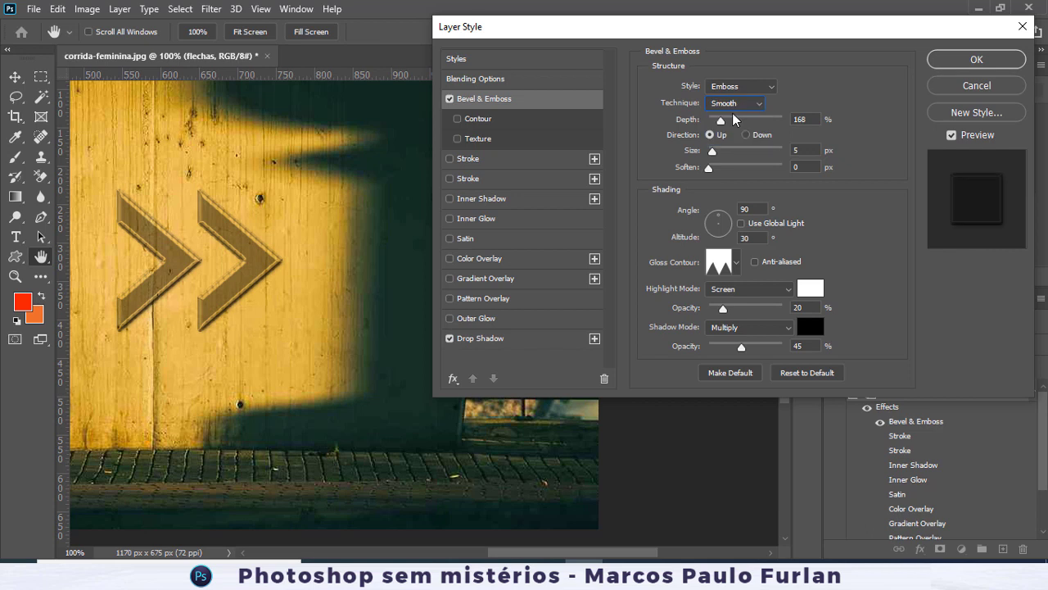
# - Reduce the bevel size to 0 px and choose the straight linear gloss contour
pyautogui.moveTo(710, 167)
pyautogui.mouseDown()
pyautogui.moveTo(729, 170)
pyautogui.moveTo(709, 170)
pyautogui.moveTo(720, 156)
pyautogui.moveTo(708, 160)
pyautogui.mouseUp()
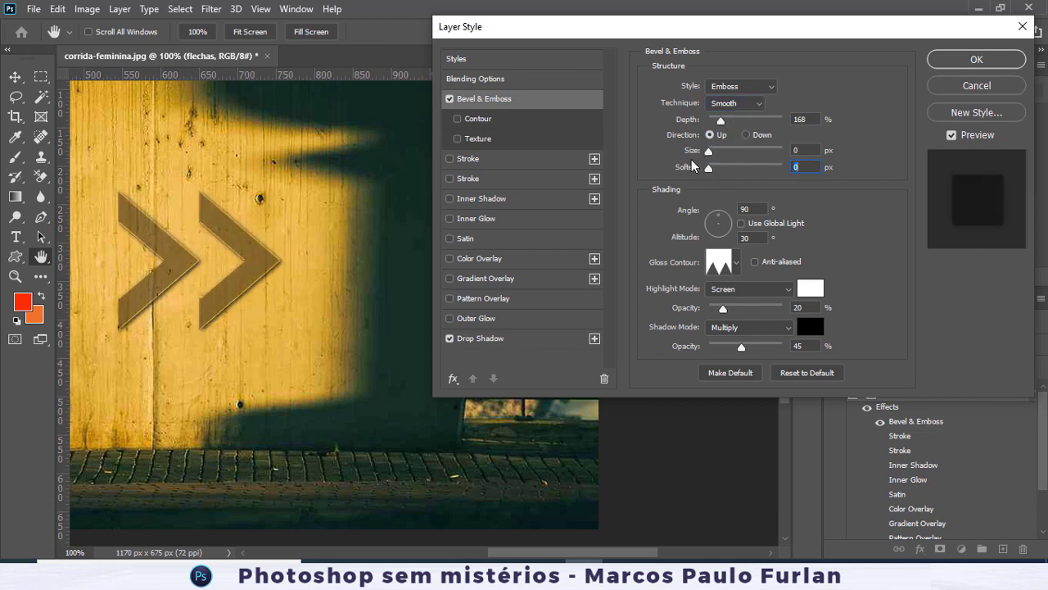
pyautogui.click(736, 263)
pyautogui.click(644, 300)
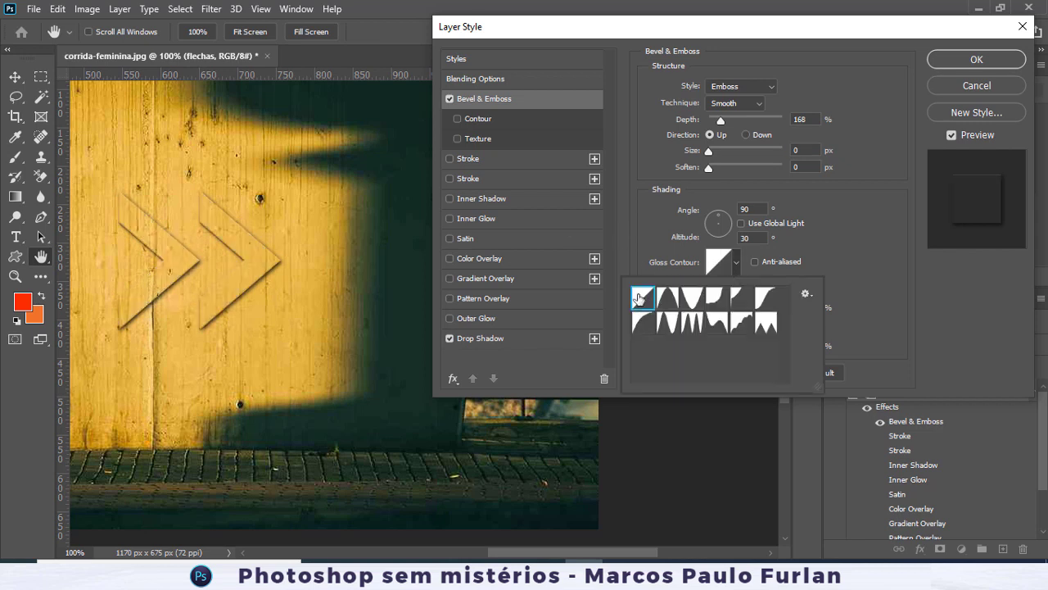
# - Compare the Pillow Emboss style on the arrows and switch back to Emboss
pyautogui.click(746, 86)
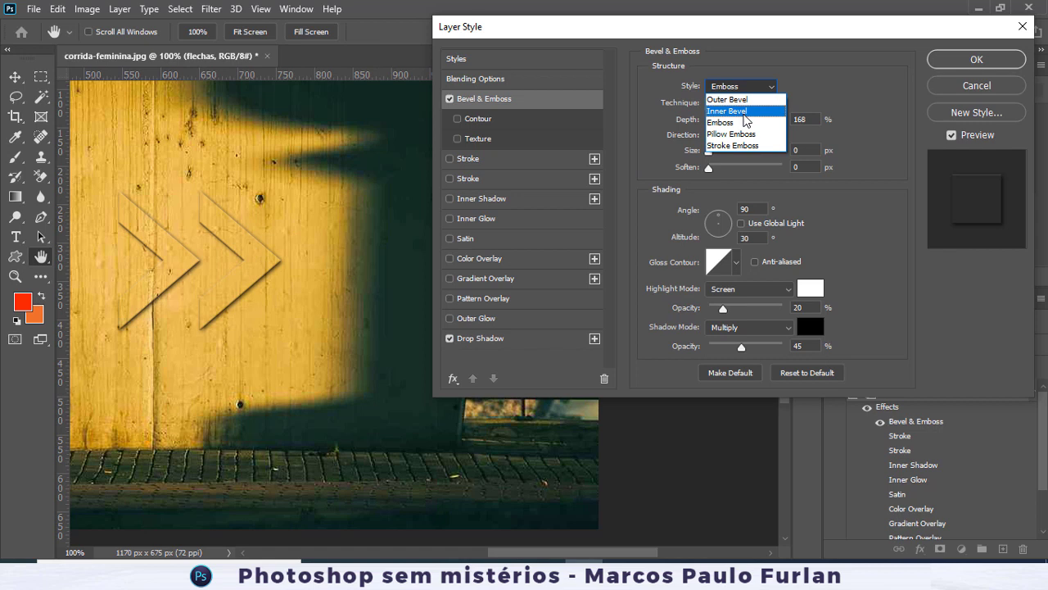
pyautogui.click(743, 136)
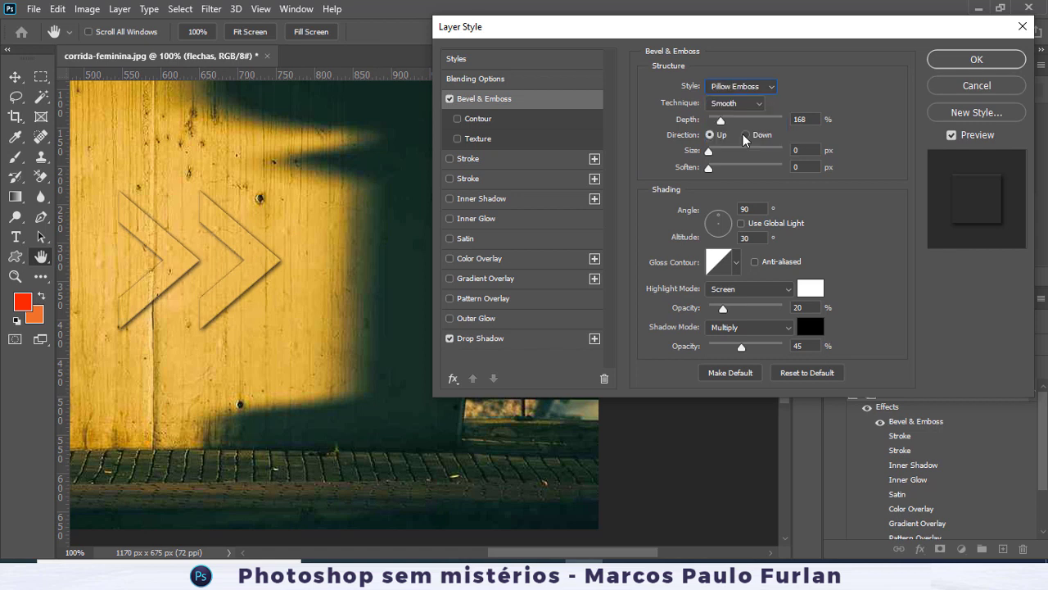
pyautogui.click(745, 87)
pyautogui.click(735, 122)
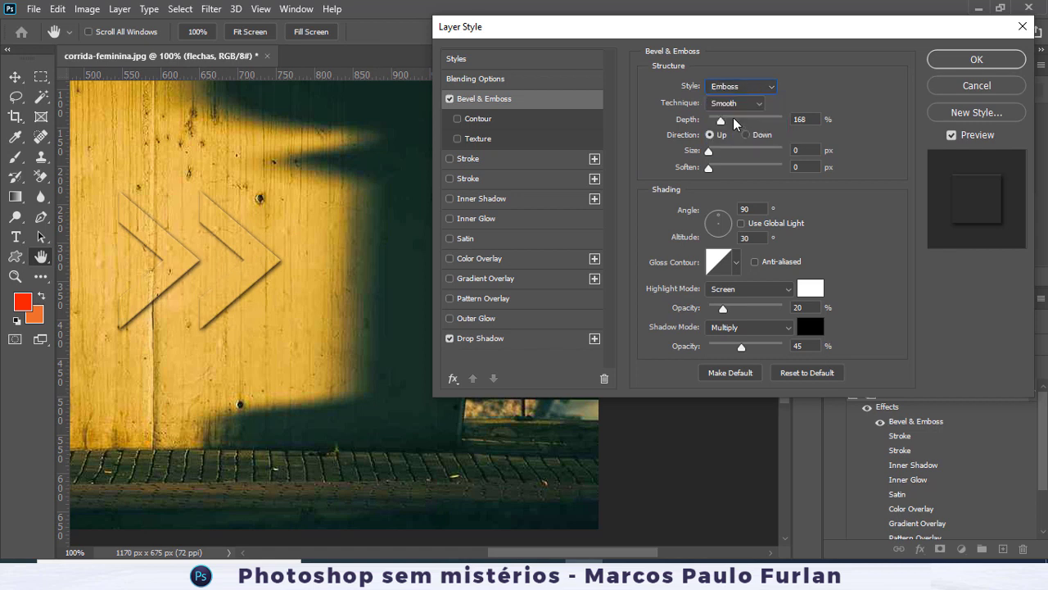
# - Compare further Bevel & Emboss style options on the arrows and return to Emboss
pyautogui.click(735, 85)
pyautogui.click(736, 100)
pyautogui.click(740, 85)
pyautogui.click(729, 110)
pyautogui.click(735, 87)
pyautogui.click(732, 122)
# - Set the bevel depth to 220%, direction to Down, soften to 2 px, shading angle to 135° and altitude to 16°
pyautogui.moveTo(724, 122)
pyautogui.mouseDown()
pyautogui.moveTo(738, 122)
pyautogui.moveTo(724, 121)
pyautogui.mouseUp()
pyautogui.click(746, 135)
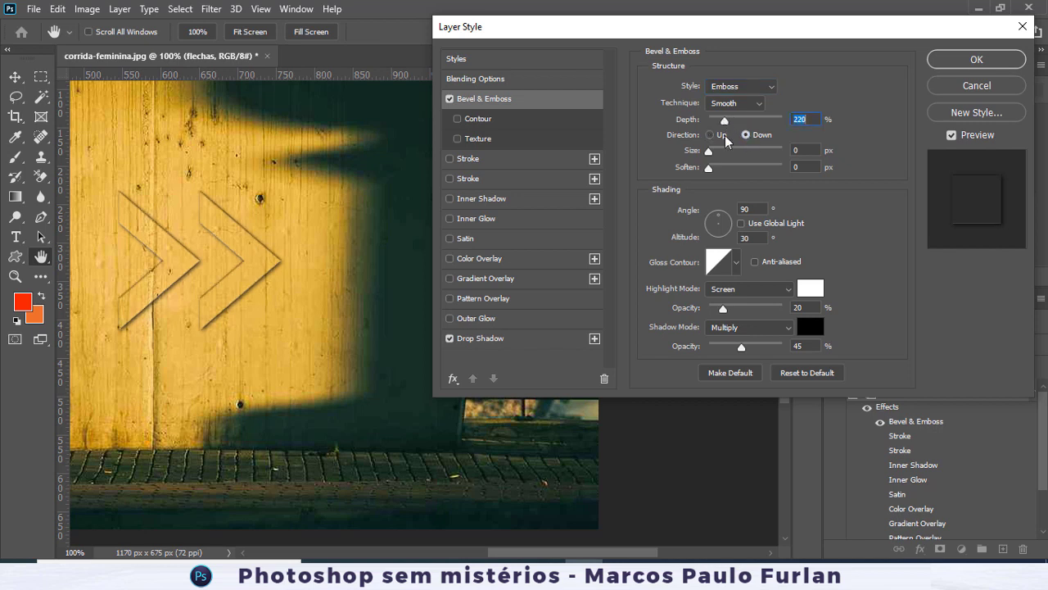
pyautogui.moveTo(709, 155); pyautogui.dragTo(718, 168)
pyautogui.moveTo(727, 217); pyautogui.dragTo(711, 216)
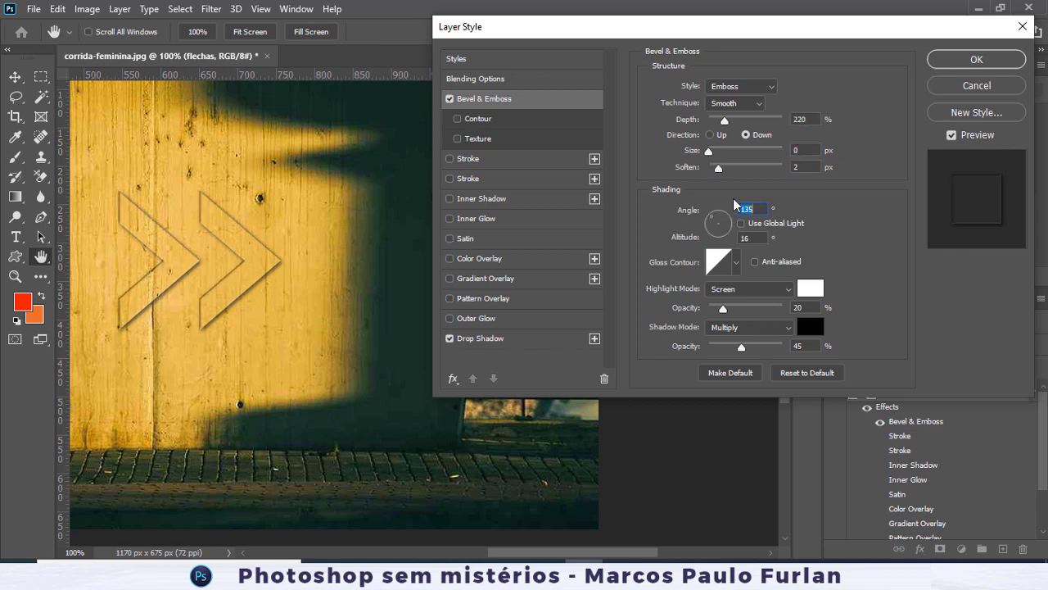
# - Save the current layer effects as a new style named marcadagua, and leave the layer style settings without applying them to the arrows
pyautogui.click(494, 339)
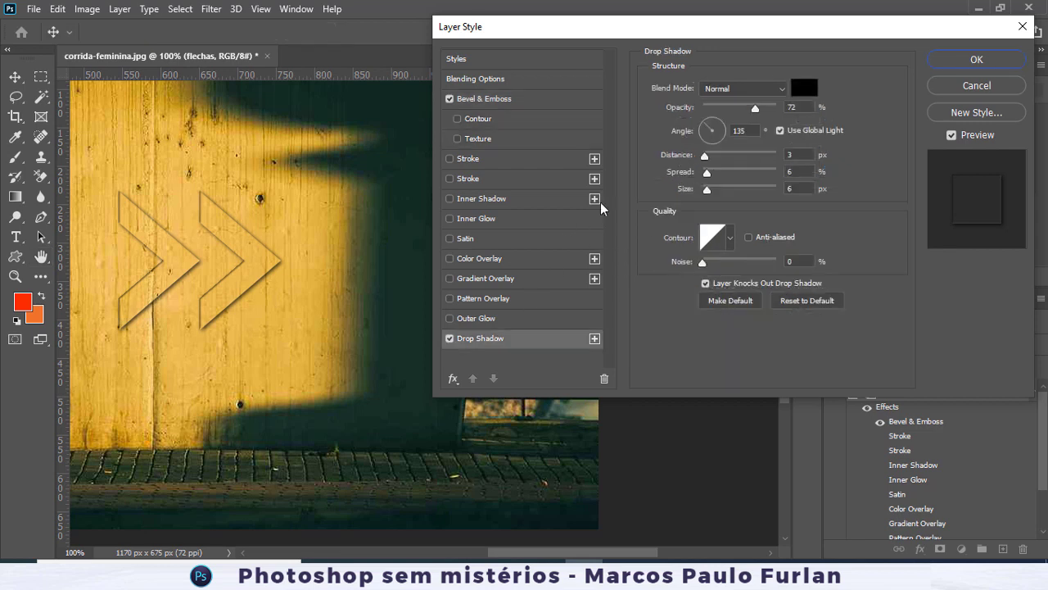
pyautogui.click(971, 113)
pyautogui.write('marcadag')
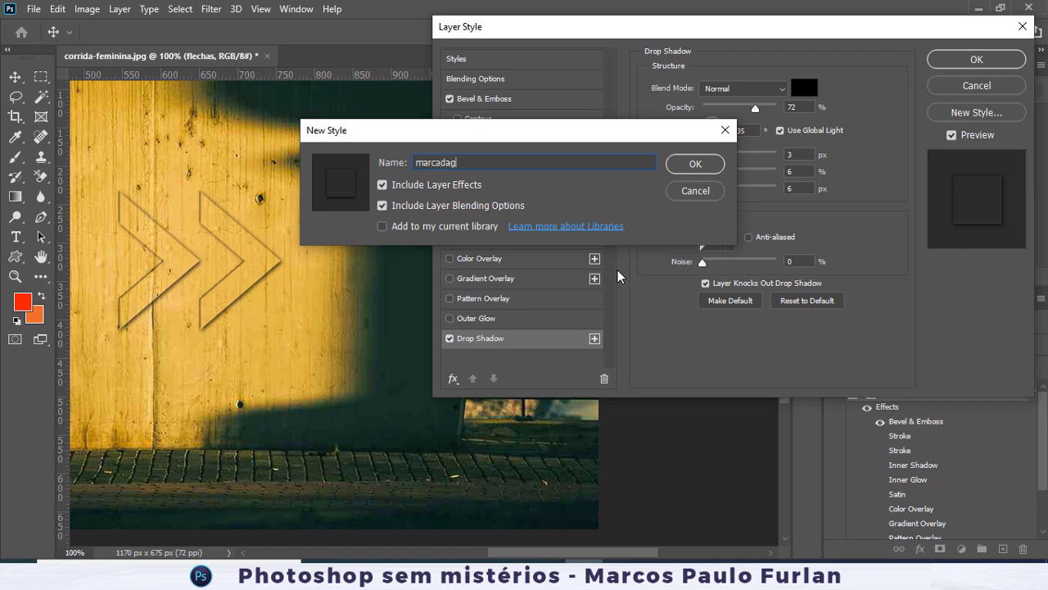
pyautogui.write('ua')
pyautogui.click(711, 164)
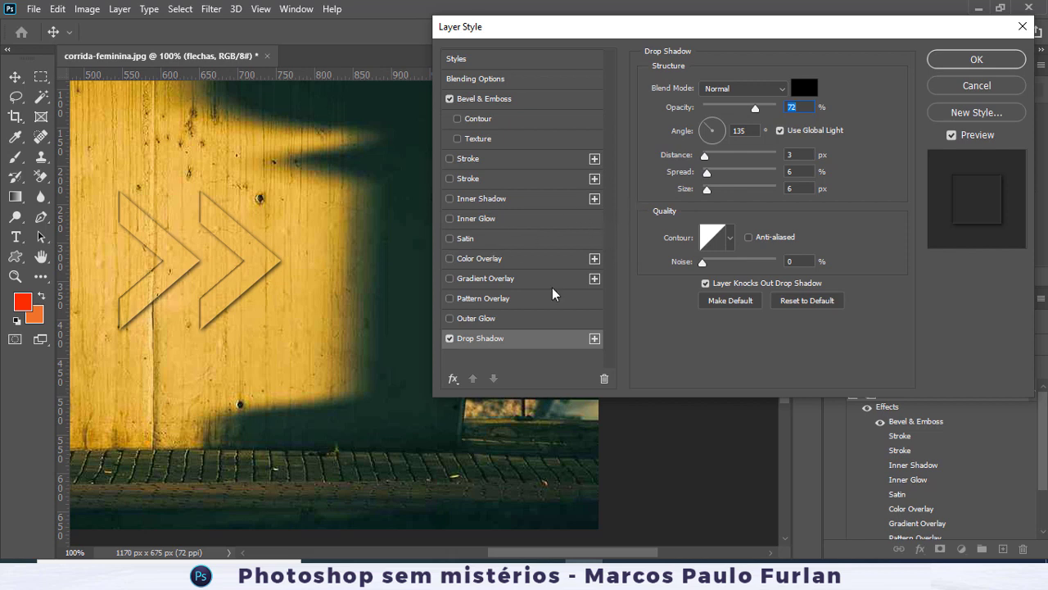
pyautogui.click(968, 86)
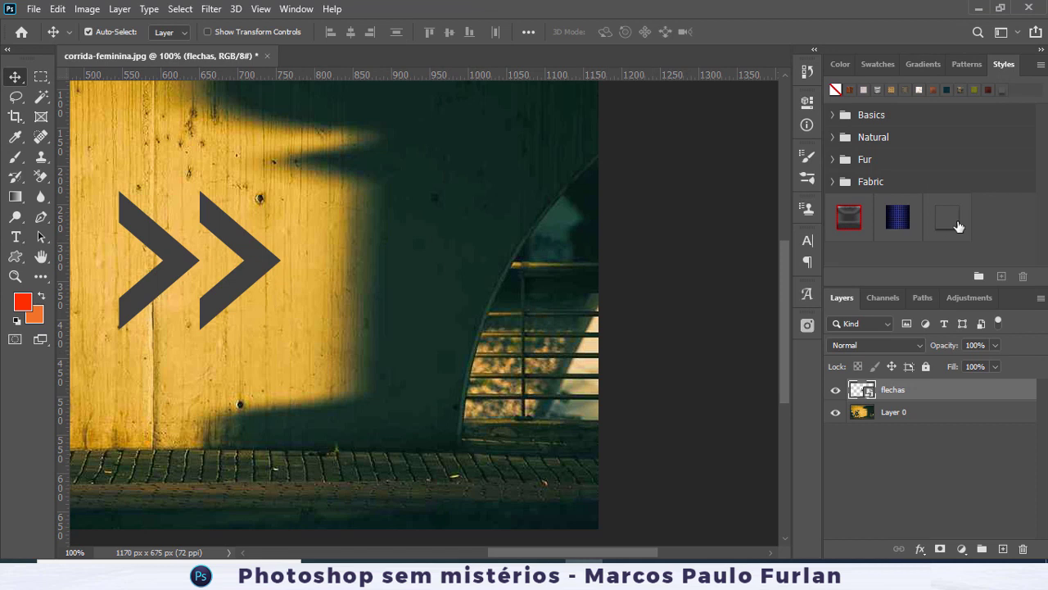
# - Create a style group named with the author's first name and move the three custom styles into it
pyautogui.click(979, 277)
pyautogui.write('marcos')
pyautogui.press('Return')
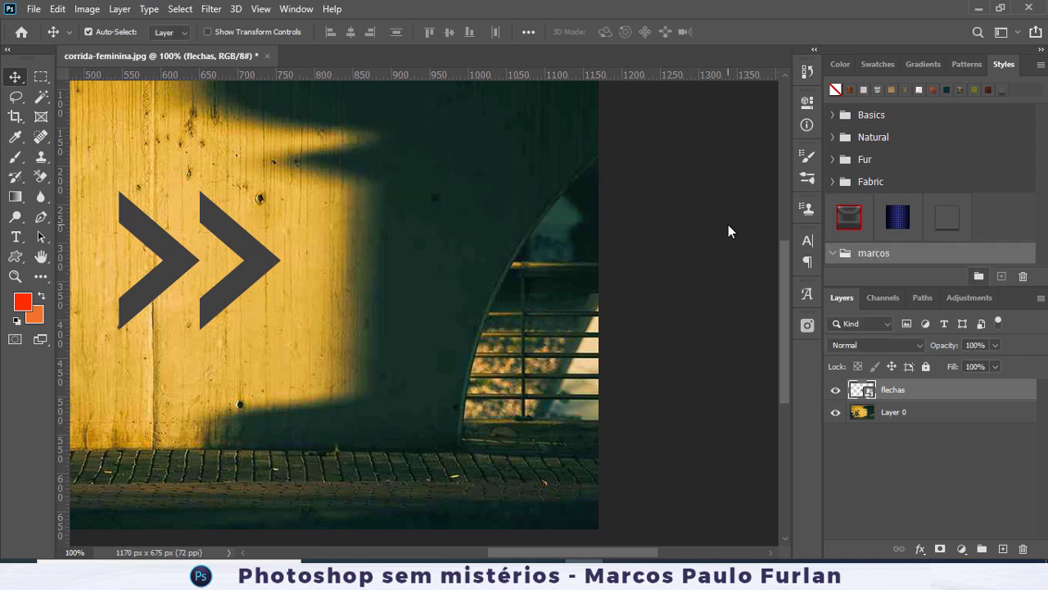
pyautogui.moveTo(849, 225); pyautogui.dragTo(852, 247)
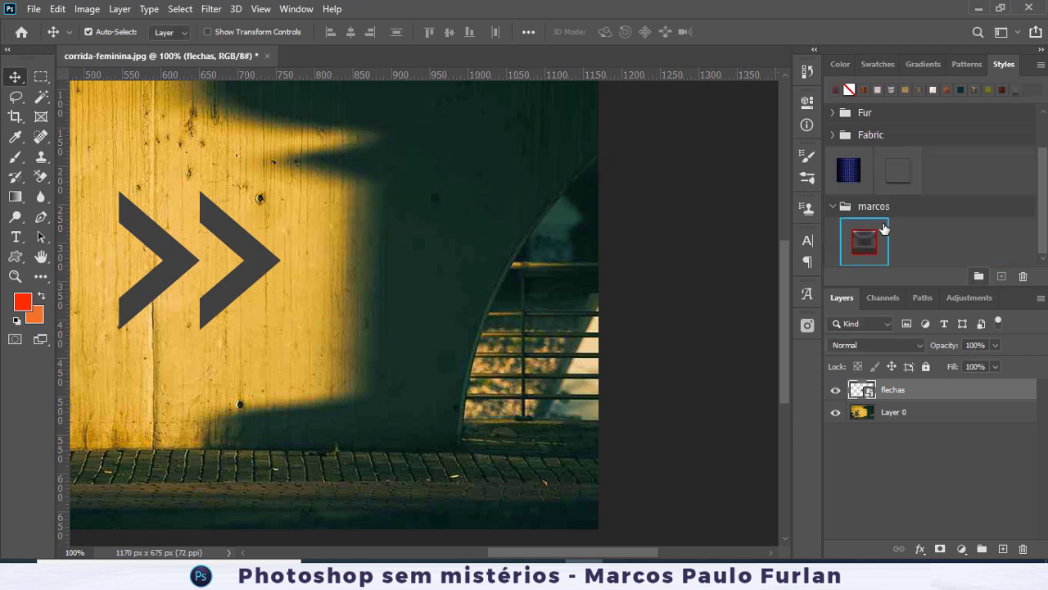
pyautogui.moveTo(853, 172); pyautogui.dragTo(856, 206)
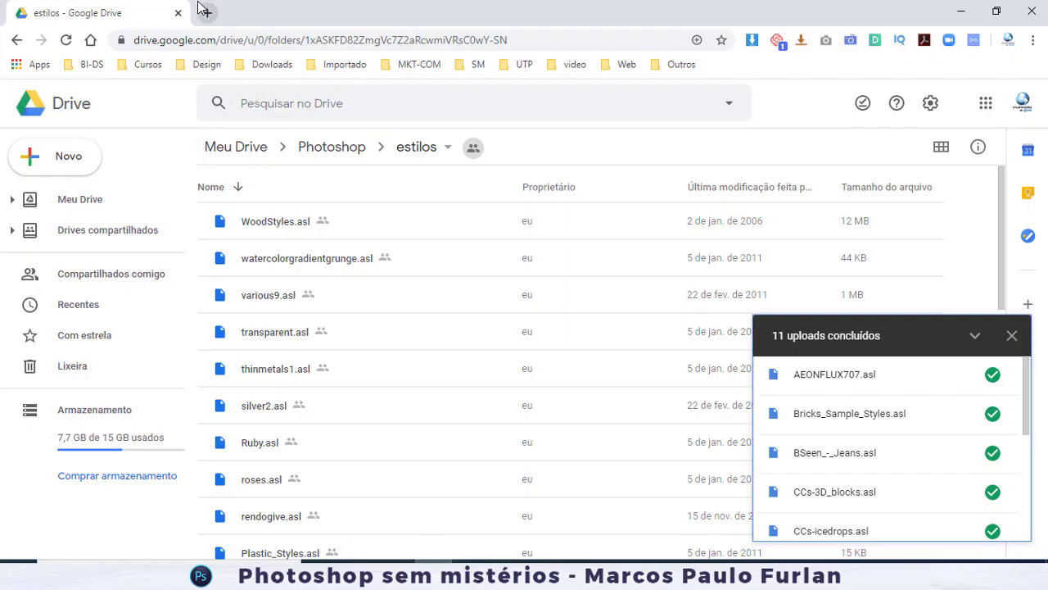
# - Switch to Chrome and search Google Images for "styles photoshop"
pyautogui.click(204, 12)
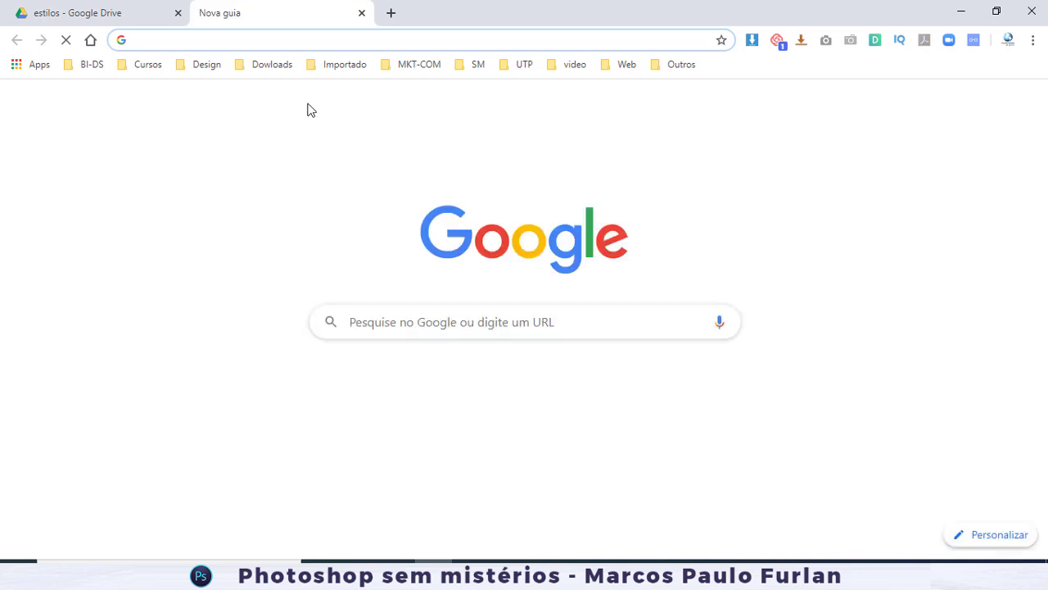
pyautogui.click(58, 10)
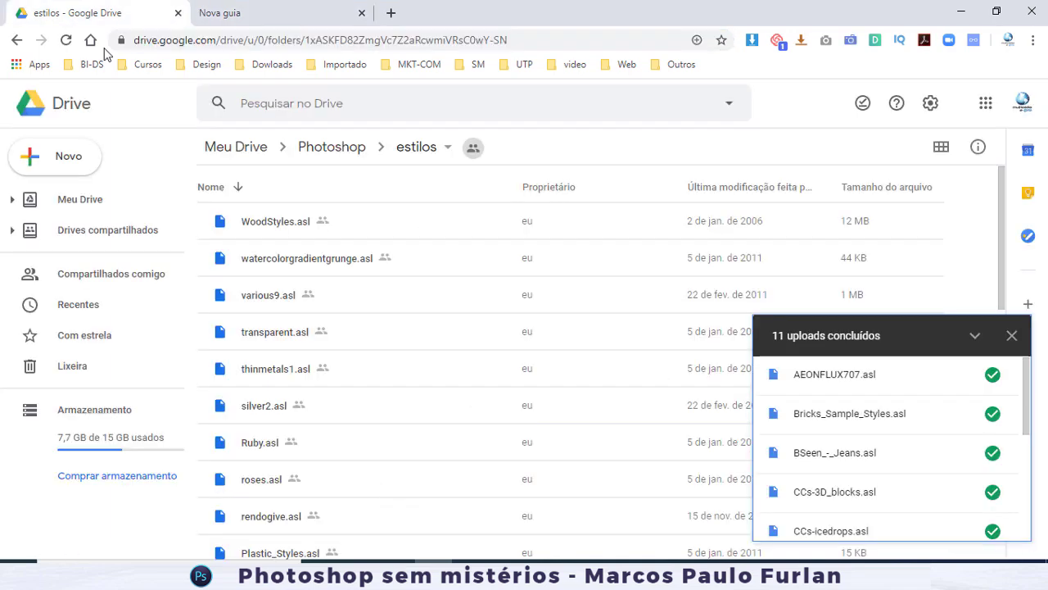
pyautogui.click(1012, 335)
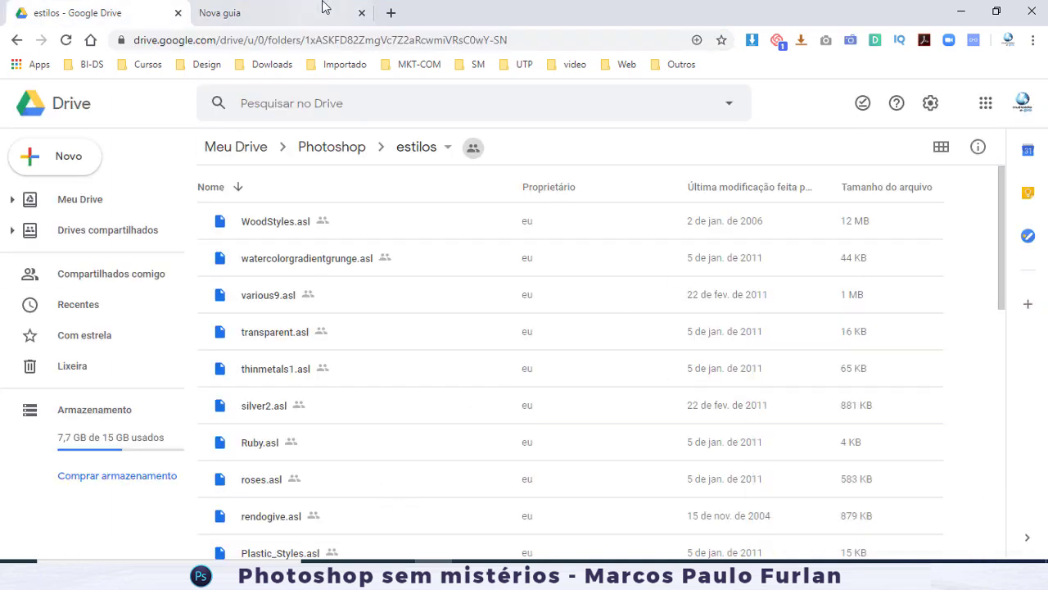
pyautogui.click(323, 8)
pyautogui.write('sty')
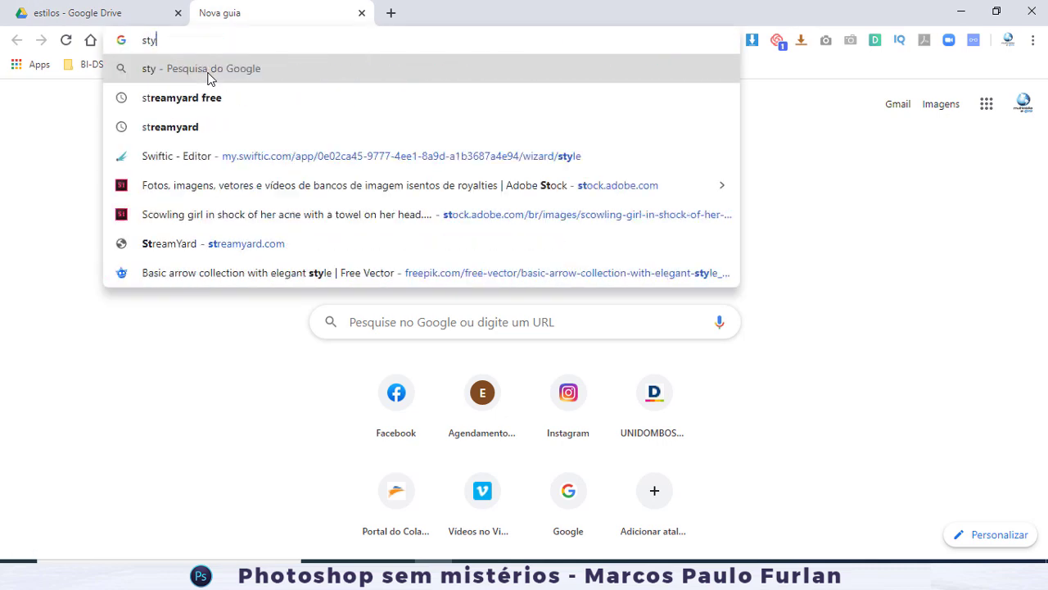
pyautogui.write('les ph')
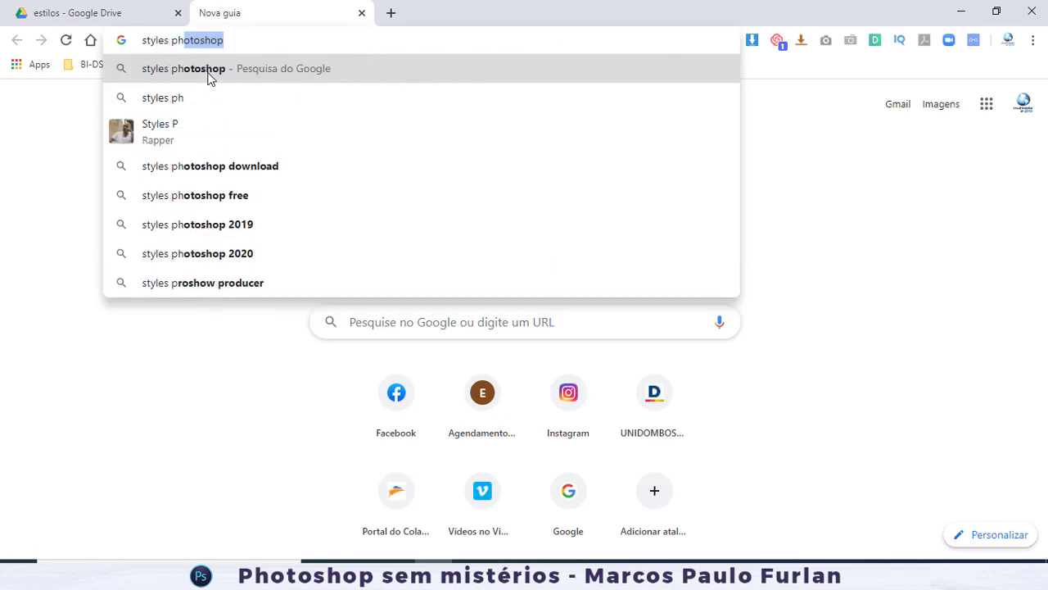
pyautogui.press('Return')
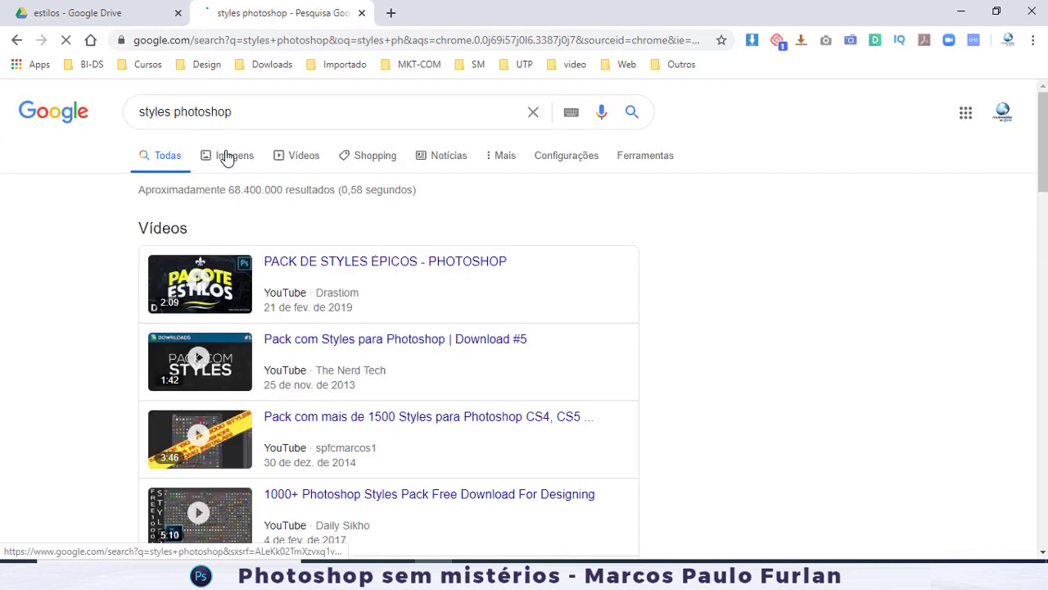
pyautogui.click(464, 157)
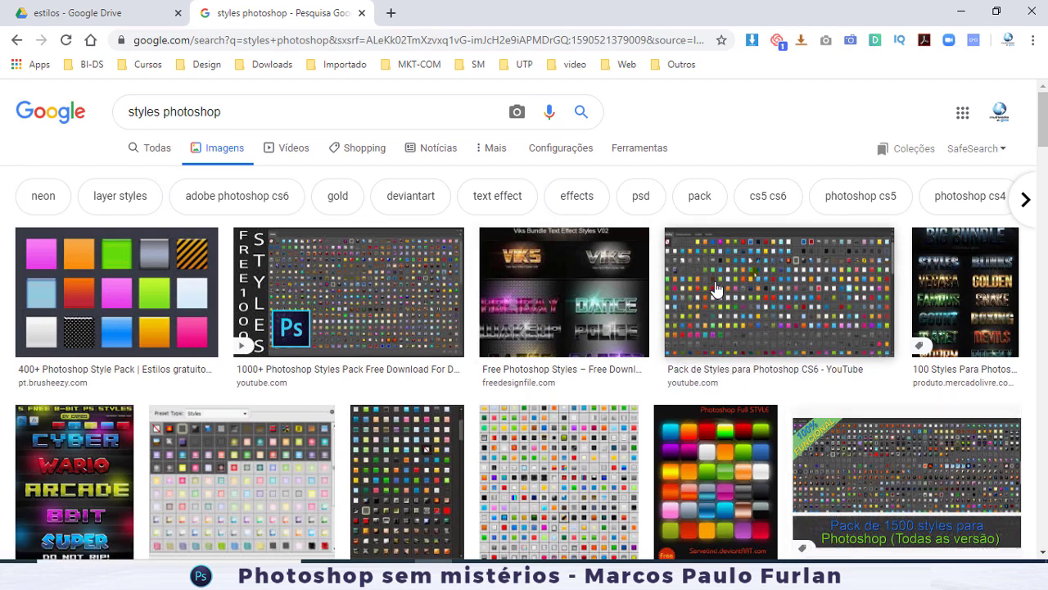
# - Open the BrushLovers page for Grunge Styles 2 from the image results and download the free style pack
pyautogui.scroll(-8, 715, 288)
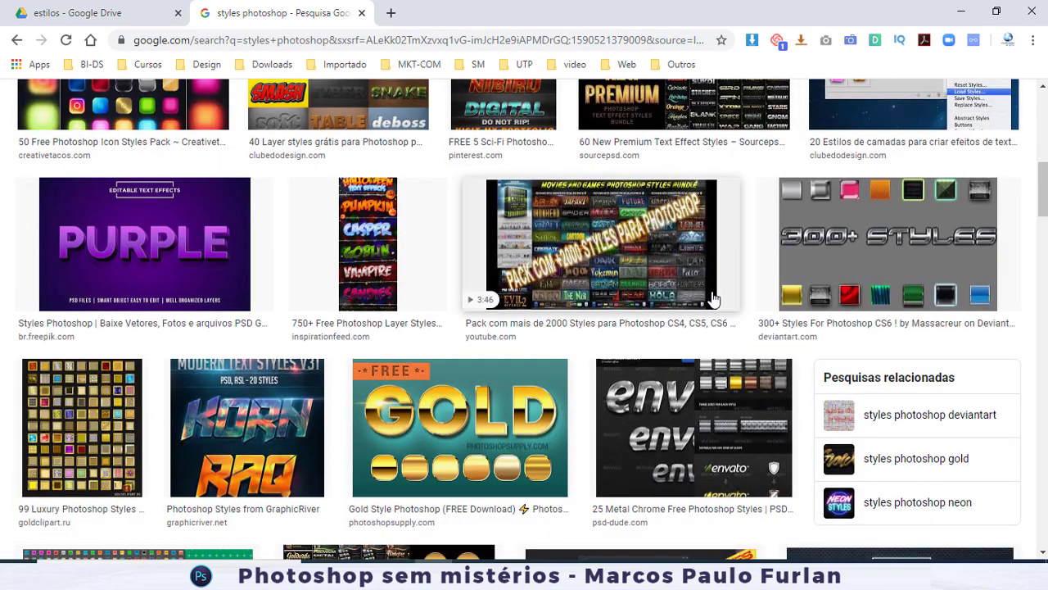
pyautogui.scroll(-3, 715, 299)
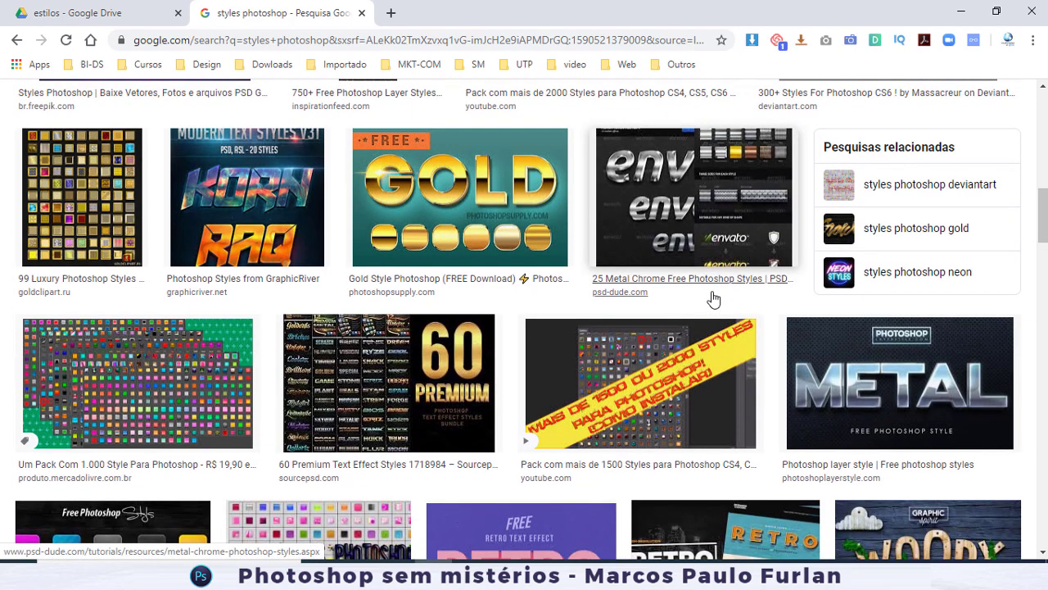
pyautogui.scroll(-4, 713, 300)
pyautogui.scroll(-7, 711, 307)
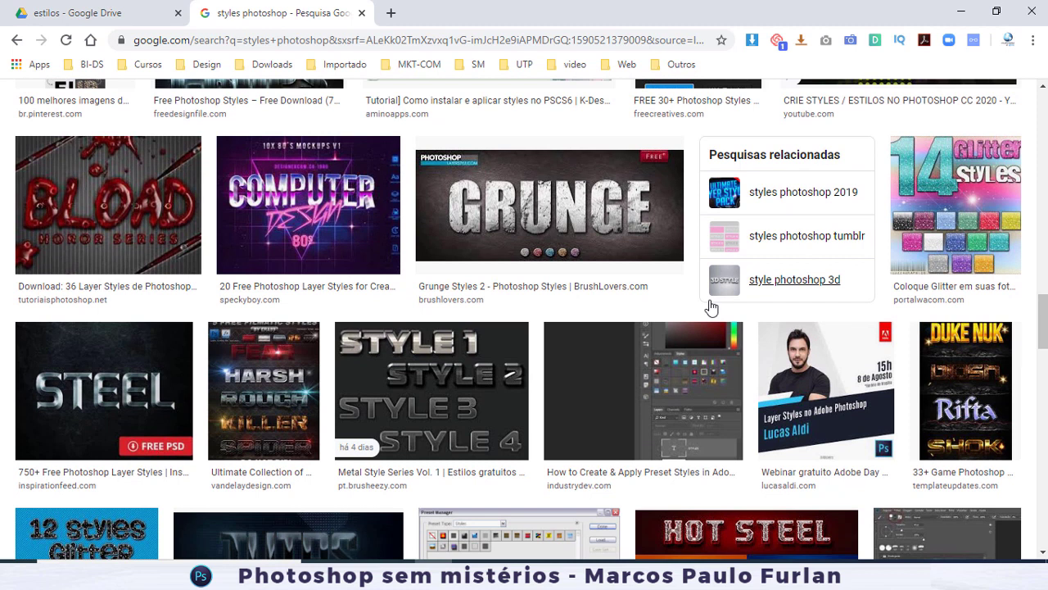
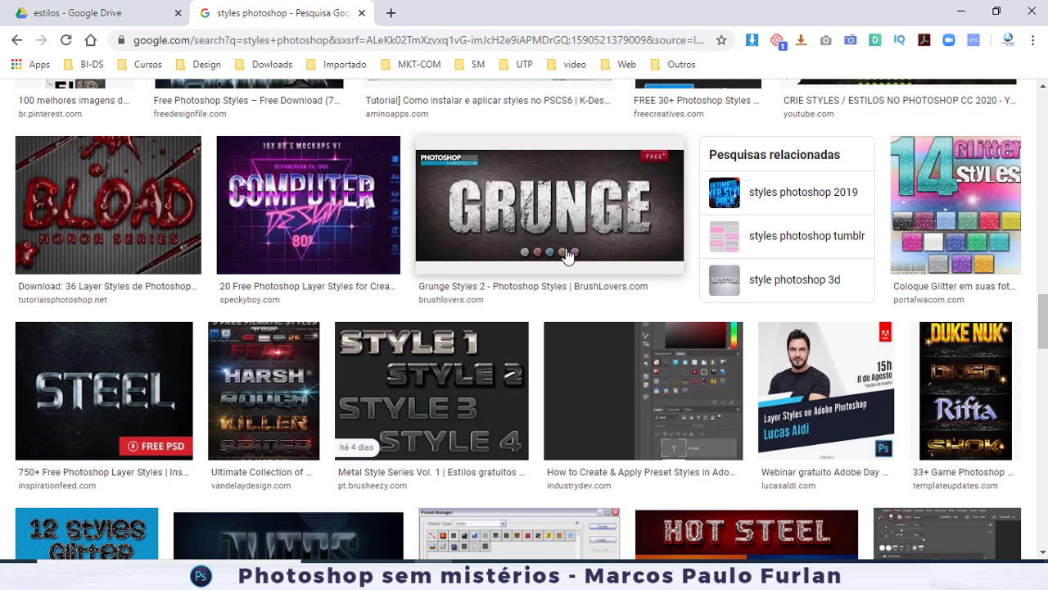
pyautogui.click(549, 286)
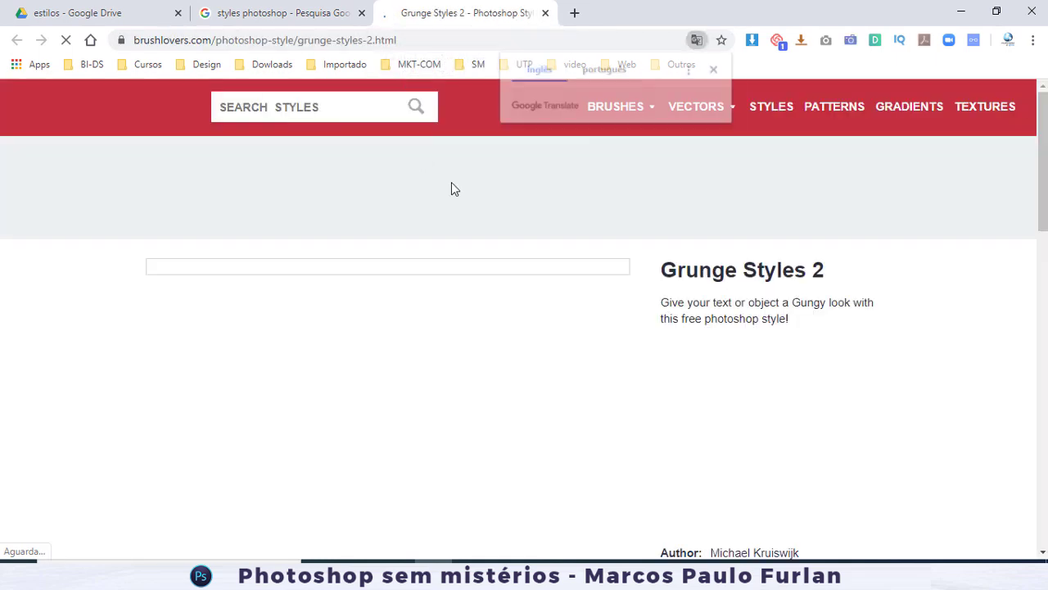
pyautogui.scroll(-4, 416, 225)
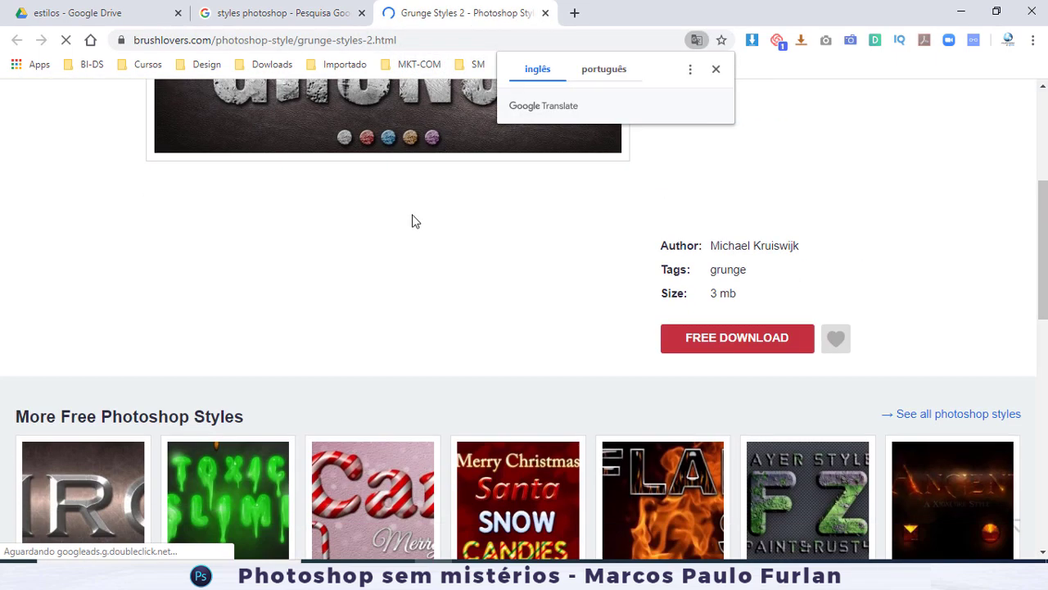
pyautogui.click(761, 348)
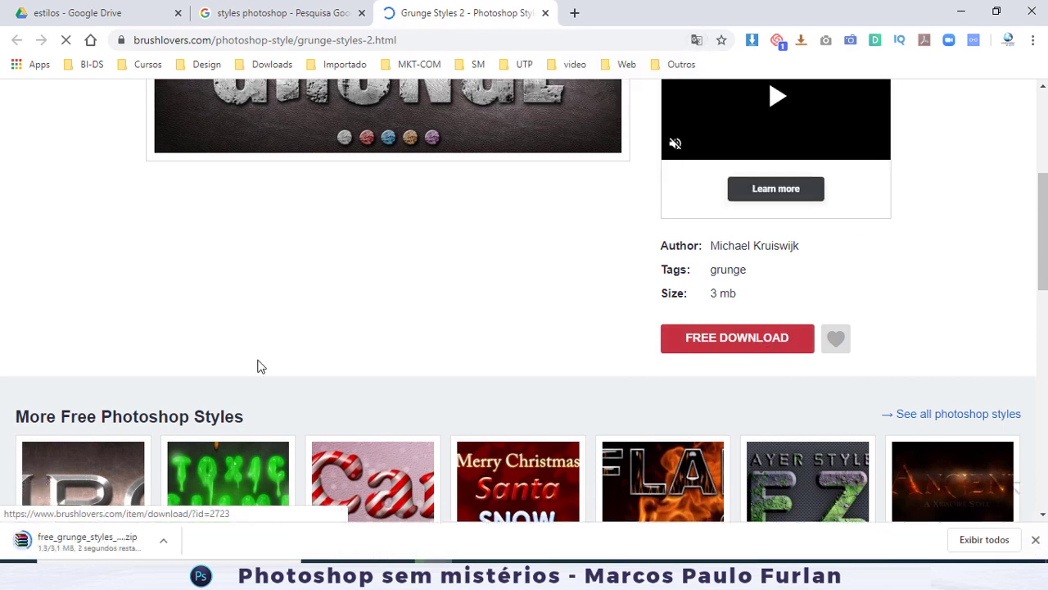
# - Locate the downloaded free_grunge_styles zip file in the Downloads folder and copy it
pyautogui.click(159, 540)
pyautogui.click(197, 486)
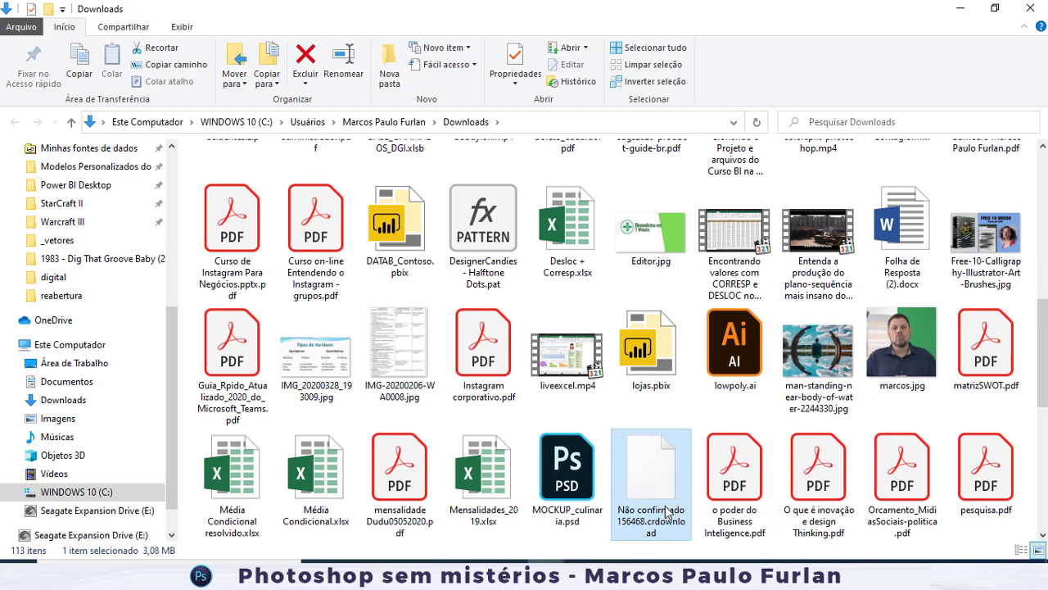
pyautogui.click(650, 486)
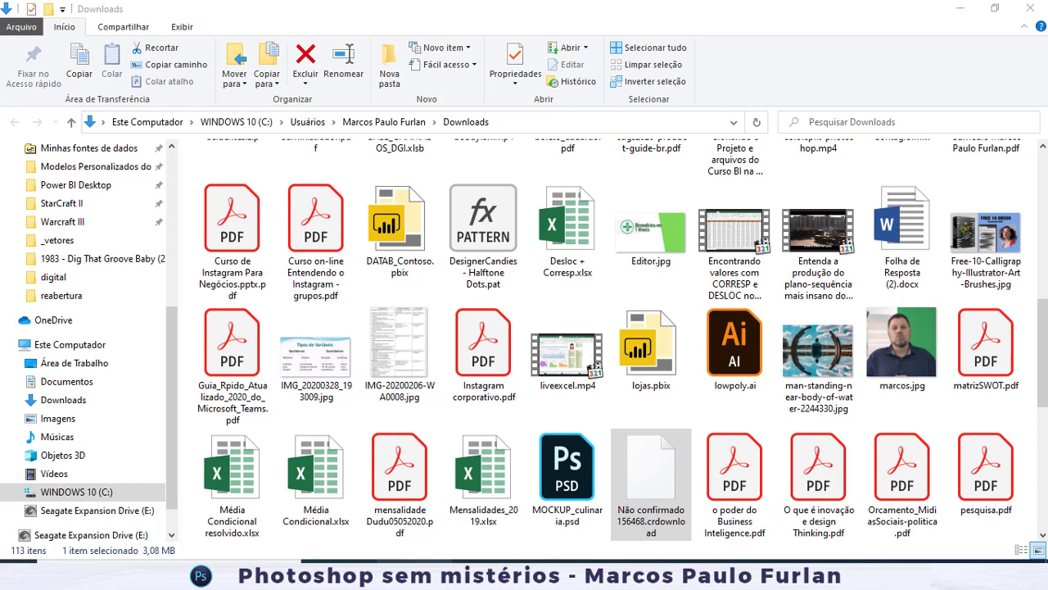
pyautogui.click(354, 573)
pyautogui.click(159, 541)
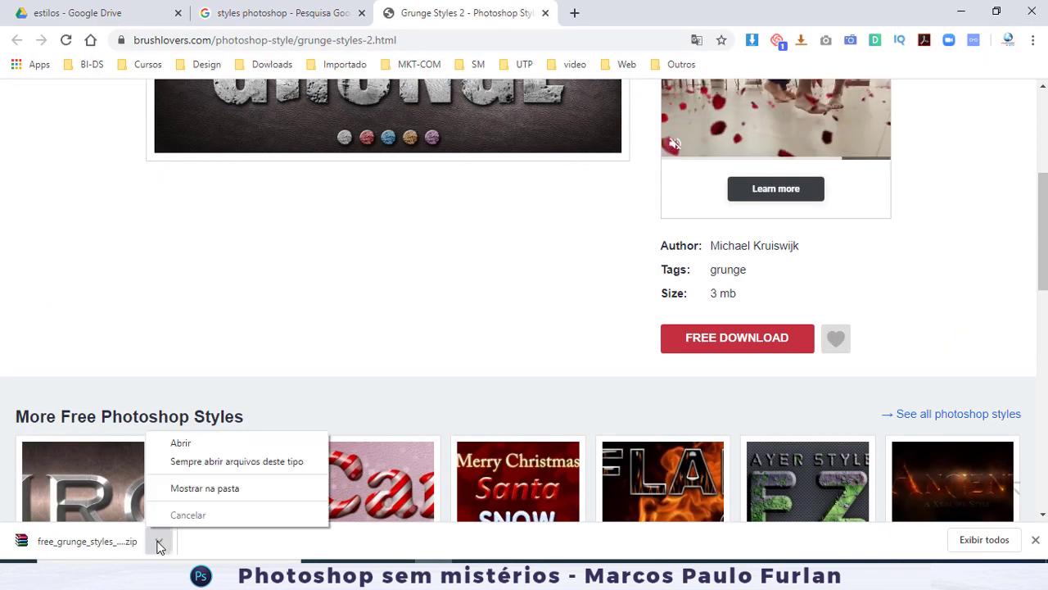
pyautogui.click(203, 491)
pyautogui.hotkey('ctrl', 'c')
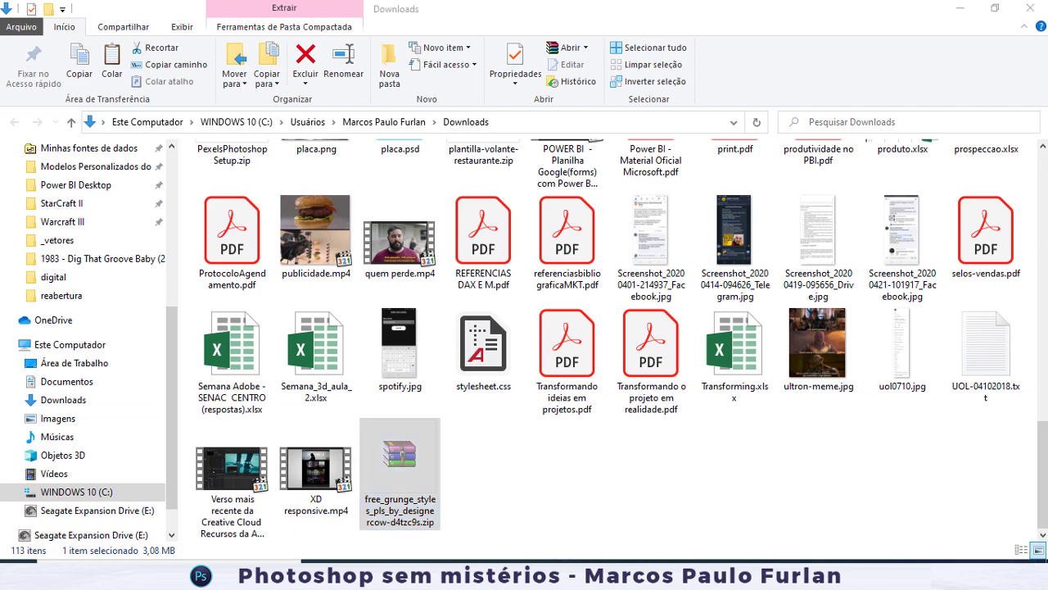
# - Paste the grunge styles zip onto the desktop and extract its contents there
pyautogui.press('super+d')
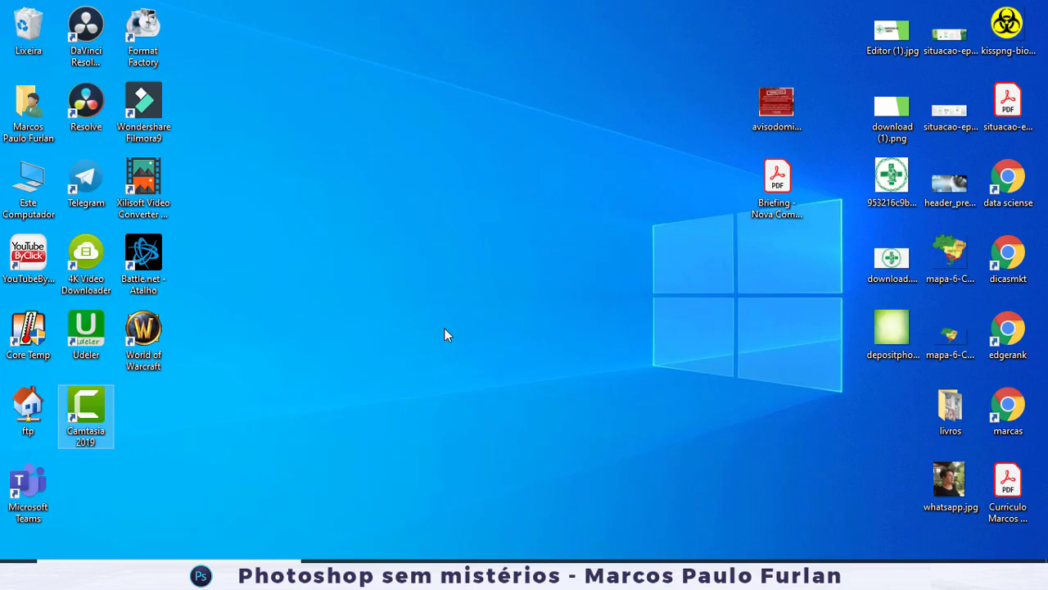
pyautogui.rightClick(416, 314)
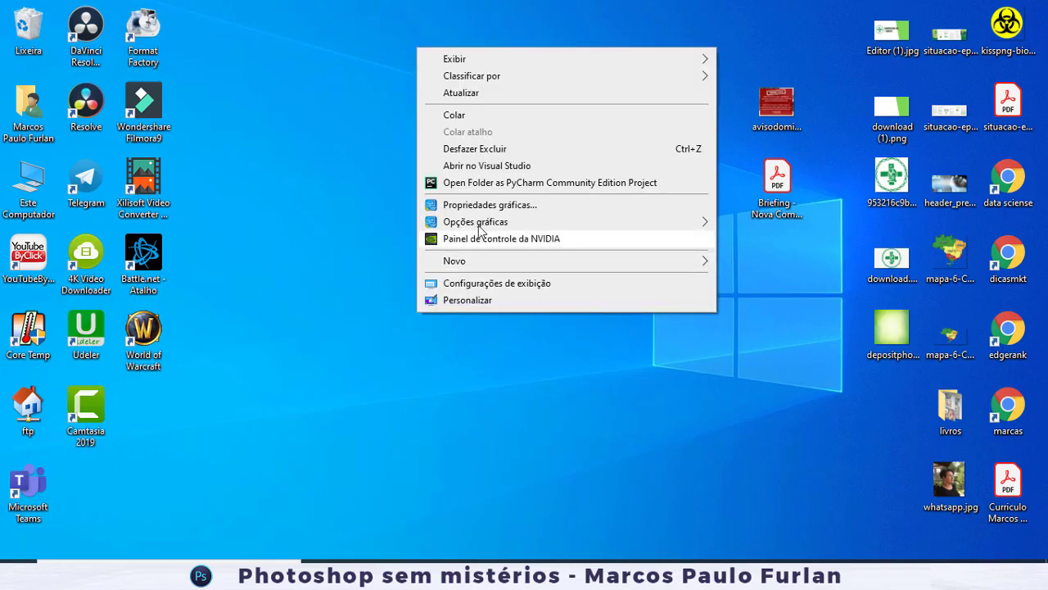
pyautogui.click(476, 111)
pyautogui.rightClick(440, 270)
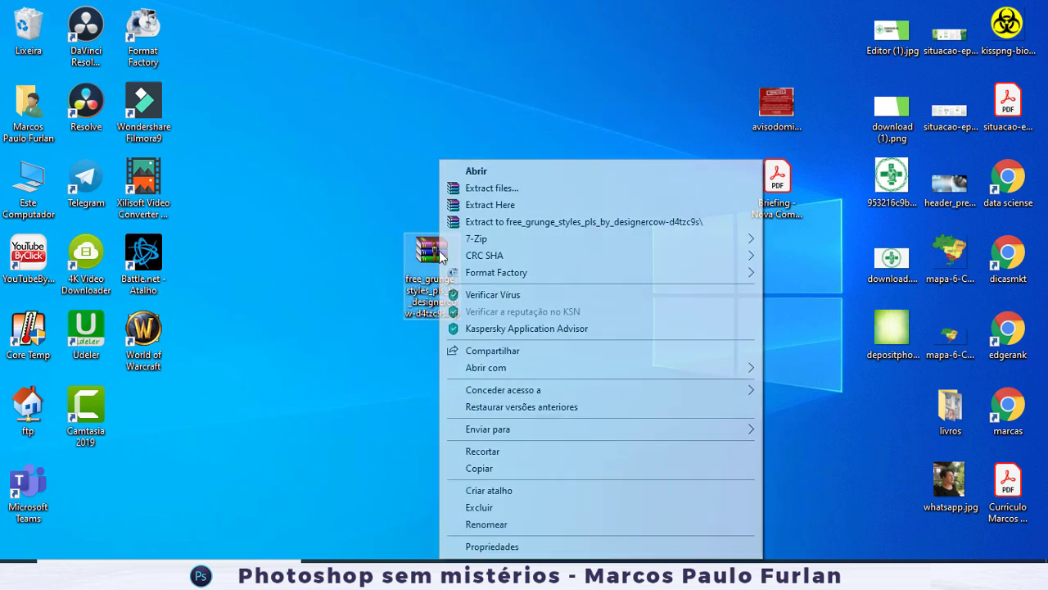
pyautogui.click(489, 204)
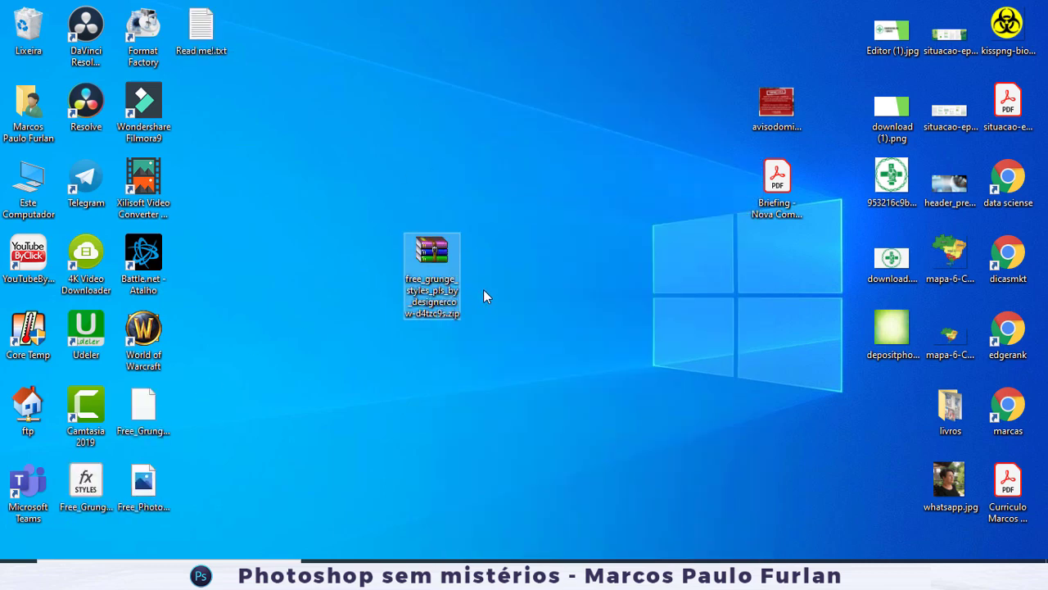
# - Delete the zip archive and Read me!.txt from the desktop, and move the extracted PSD and JPG to an empty area
pyautogui.moveTo(434, 252); pyautogui.dragTo(29, 33)
pyautogui.moveTo(201, 28); pyautogui.dragTo(29, 37)
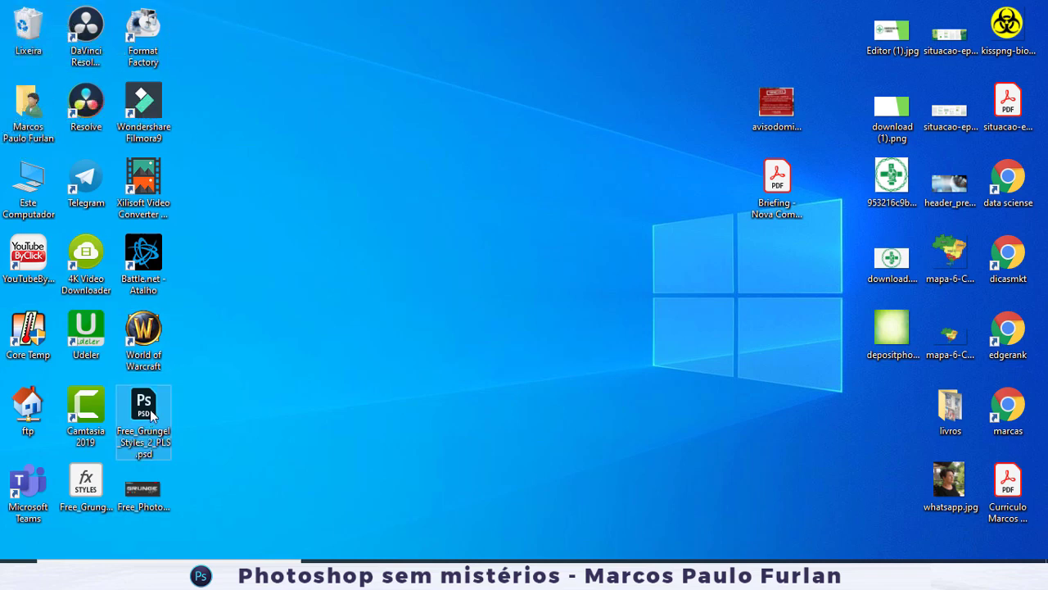
pyautogui.moveTo(144, 405); pyautogui.dragTo(490, 190)
pyautogui.moveTo(160, 492); pyautogui.dragTo(432, 327)
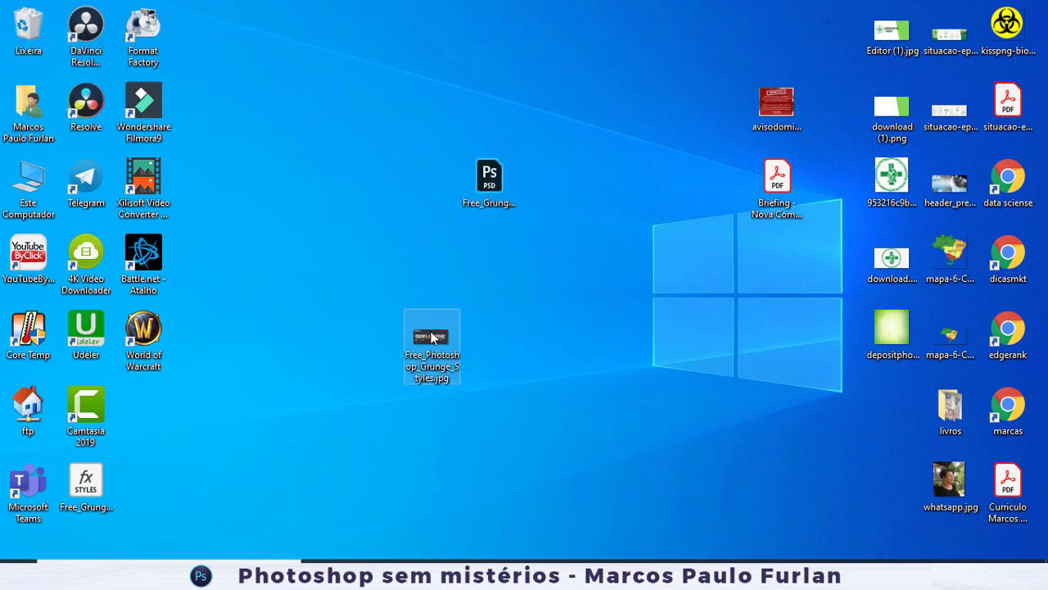
# - Open Free_Grungel_Styles_2_PLS.psd from the desktop as a separate document in Photoshop
pyautogui.click(485, 179)
pyautogui.moveTo(487, 182); pyautogui.dragTo(896, 457)
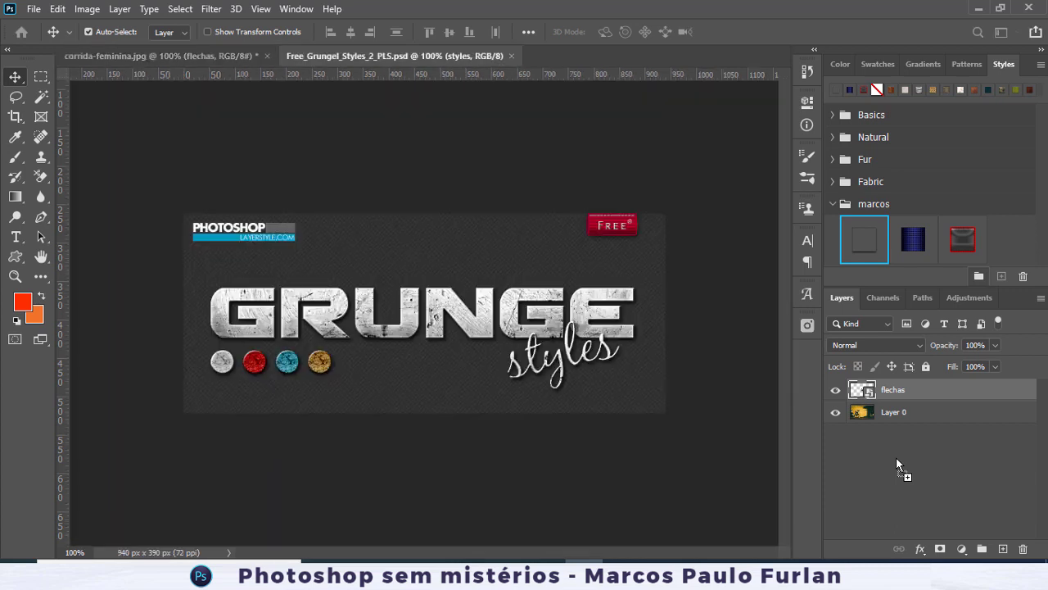
pyautogui.click(598, 334)
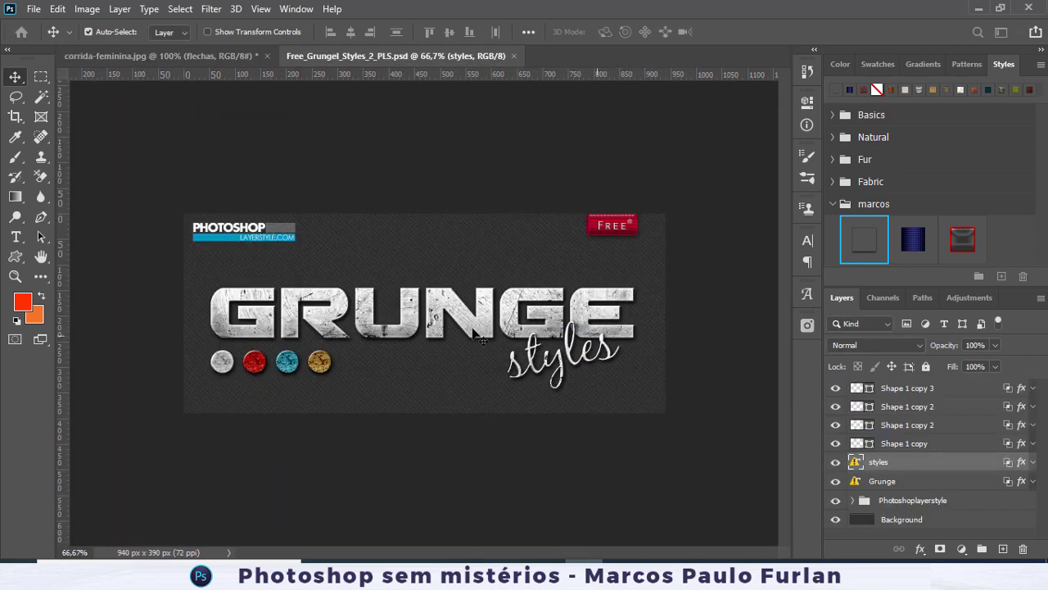
# - Examine which effects the Grunge text layer uses in its Layer Style settings, and cancel the dialog
pyautogui.click(416, 323)
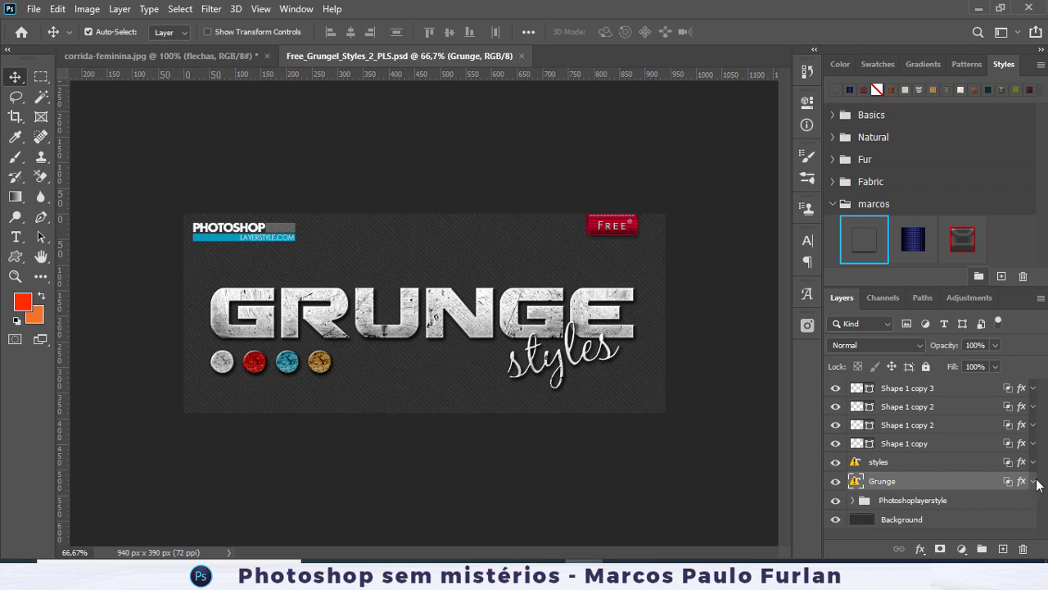
pyautogui.doubleClick(950, 483)
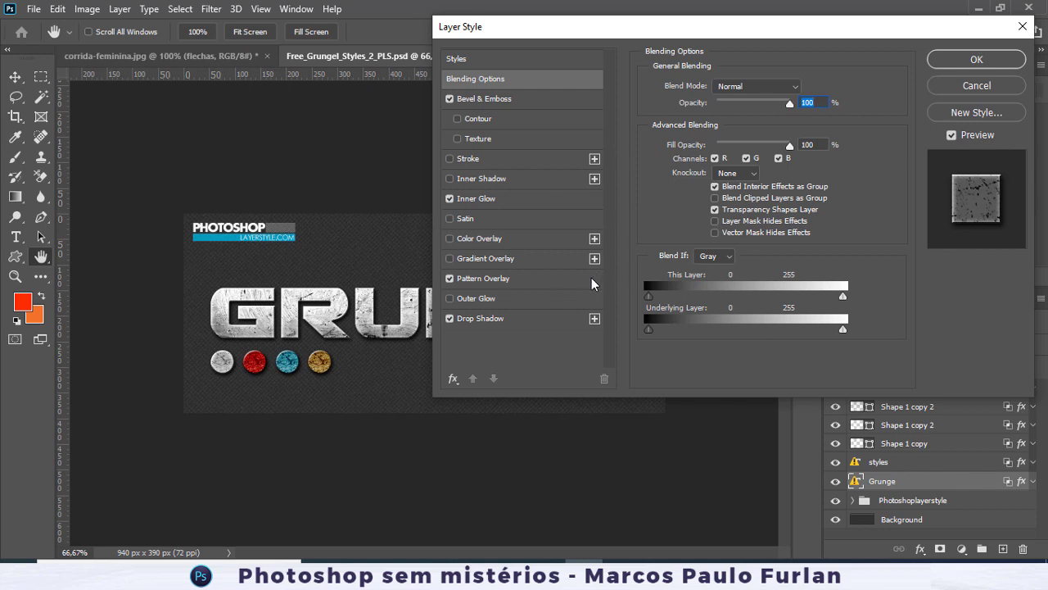
pyautogui.click(991, 86)
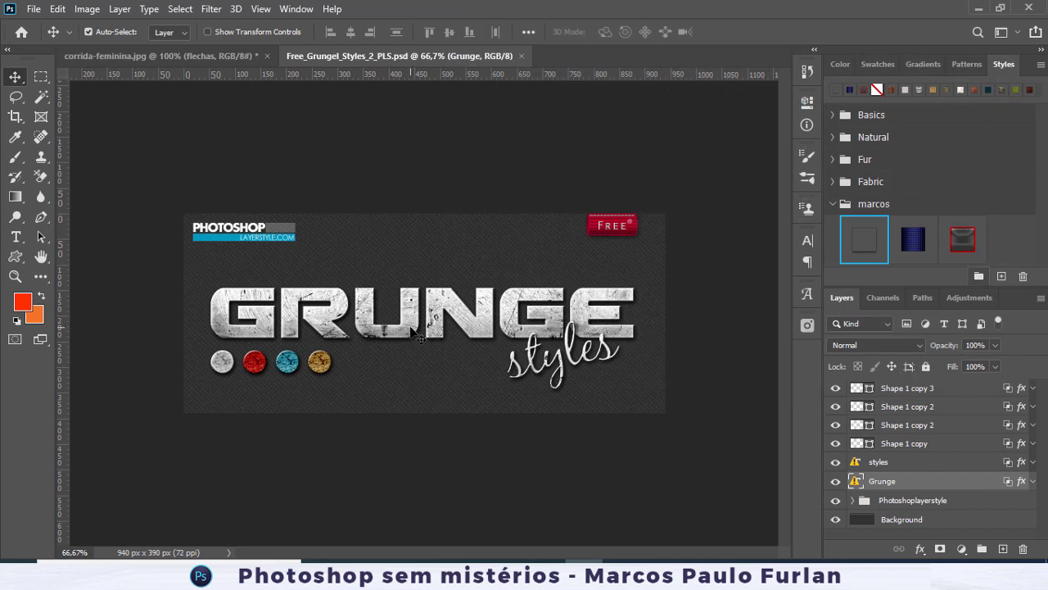
# - Copy the Grunge layer's style and paste it onto the flechas layer in corrida-feminina.jpg
pyautogui.rightClick(975, 486)
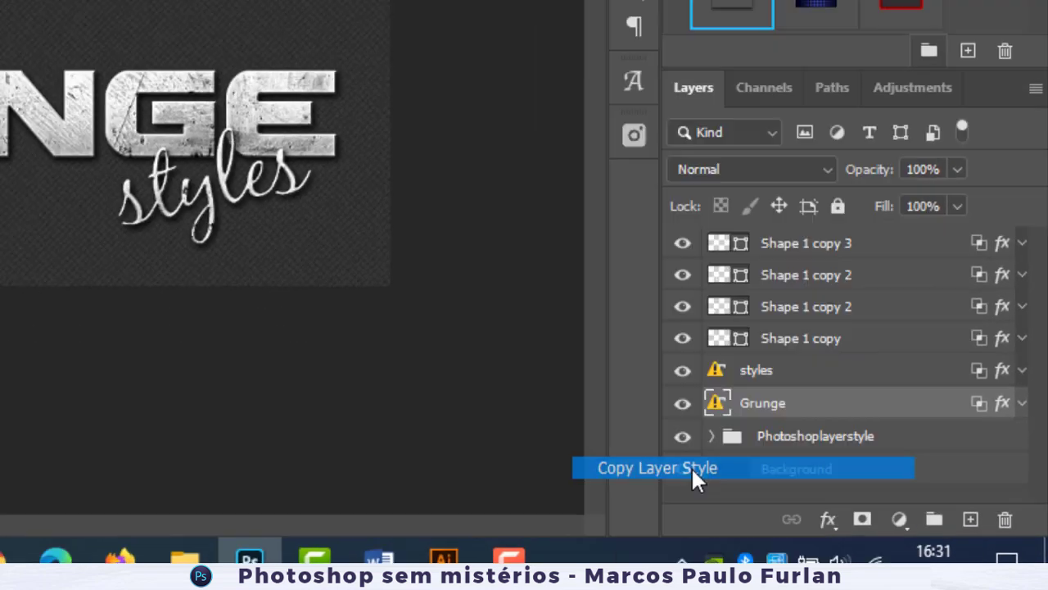
pyautogui.click(504, 405)
pyautogui.click(239, 57)
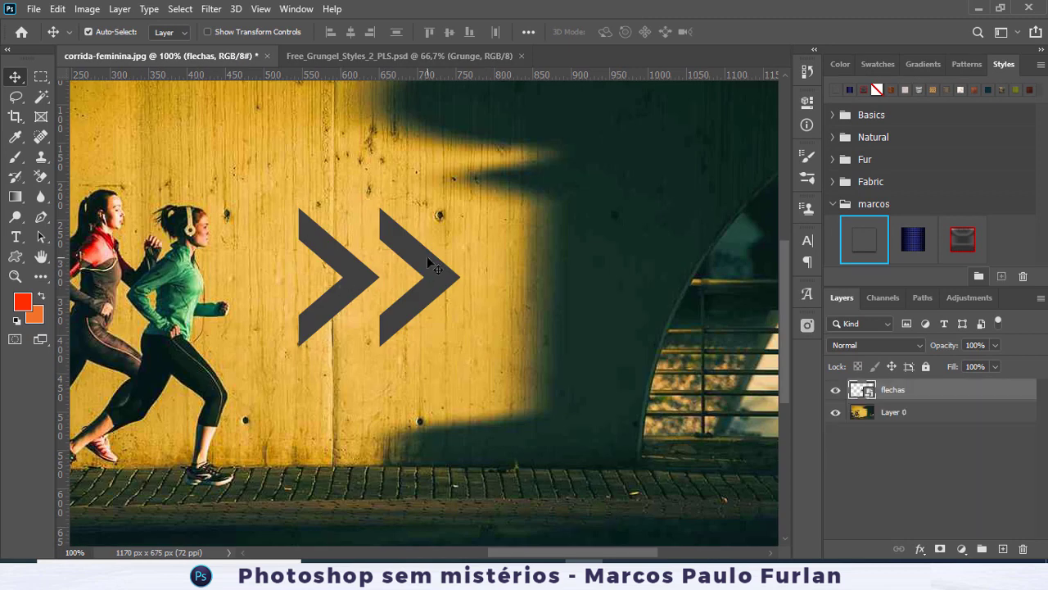
pyautogui.rightClick(984, 394)
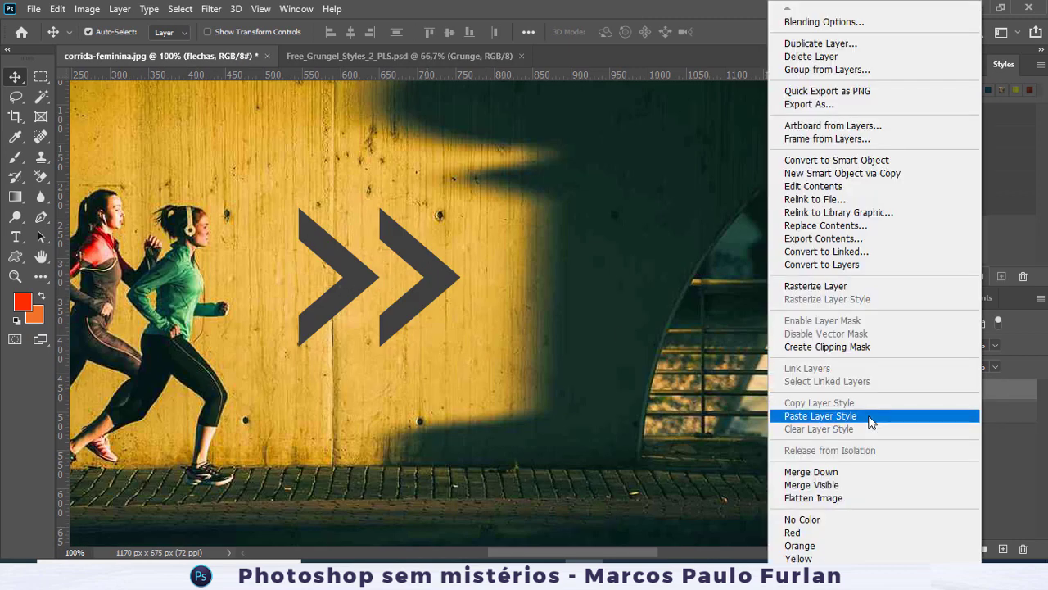
pyautogui.click(871, 416)
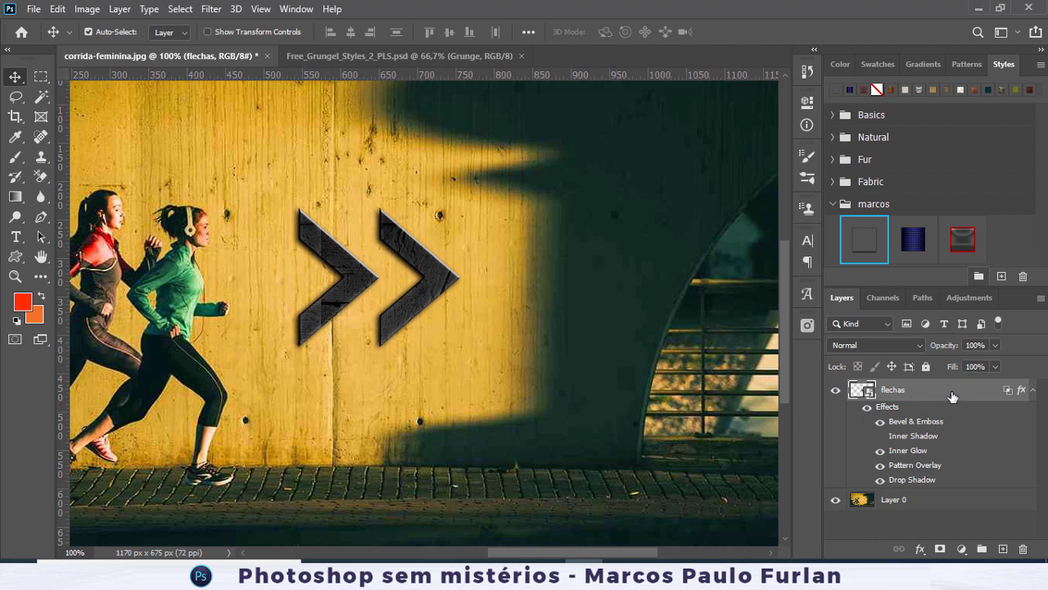
# - Save the flechas layer's effects and blending options as a new style preset named "grunge"
pyautogui.doubleClick(870, 408)
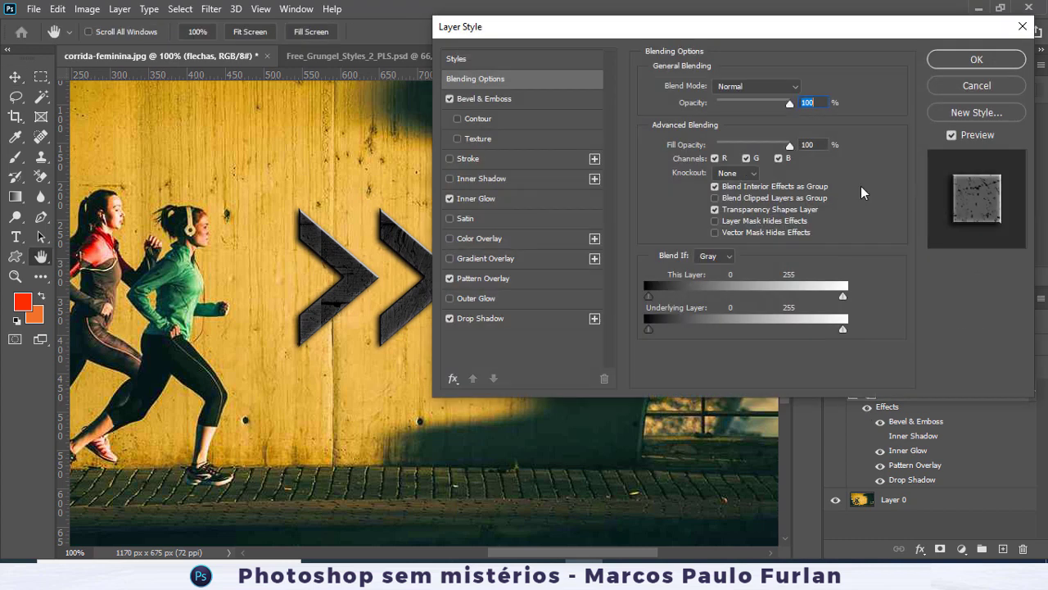
pyautogui.click(969, 116)
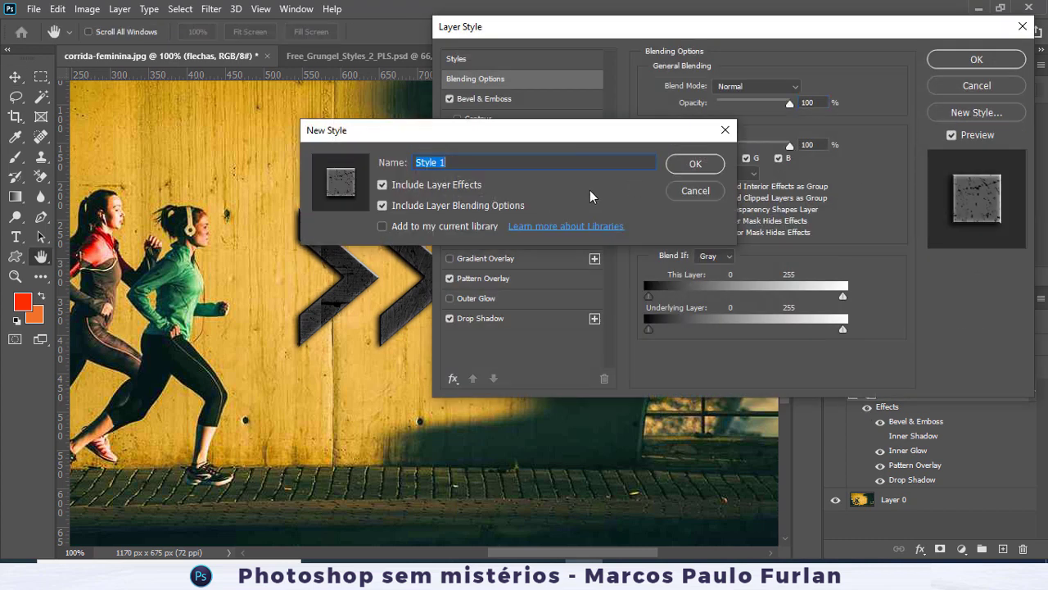
pyautogui.write('grunge')
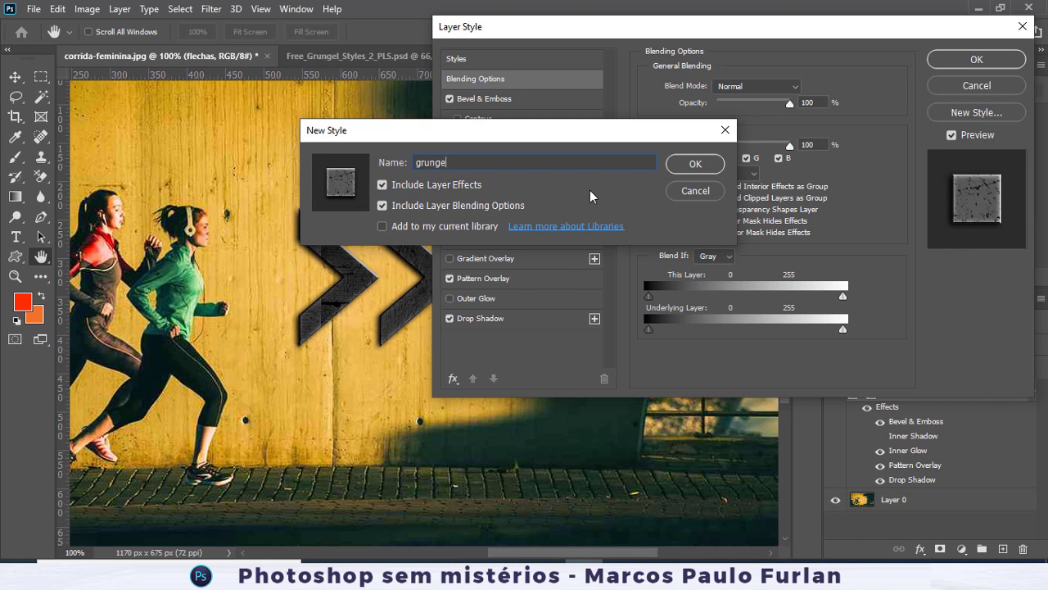
pyautogui.click(686, 164)
pyautogui.click(1009, 65)
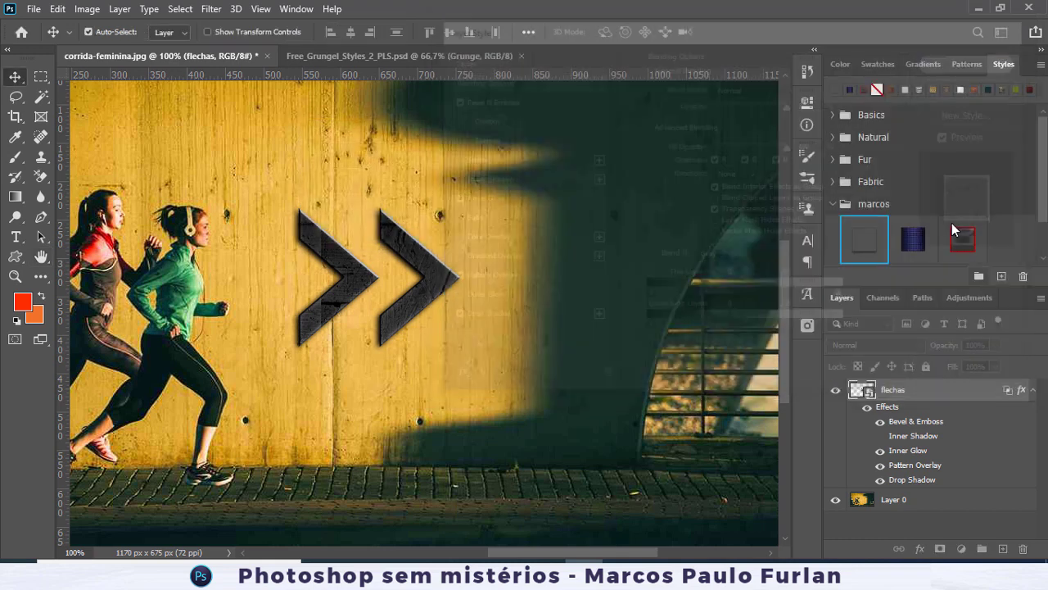
pyautogui.scroll(-3, 984, 224)
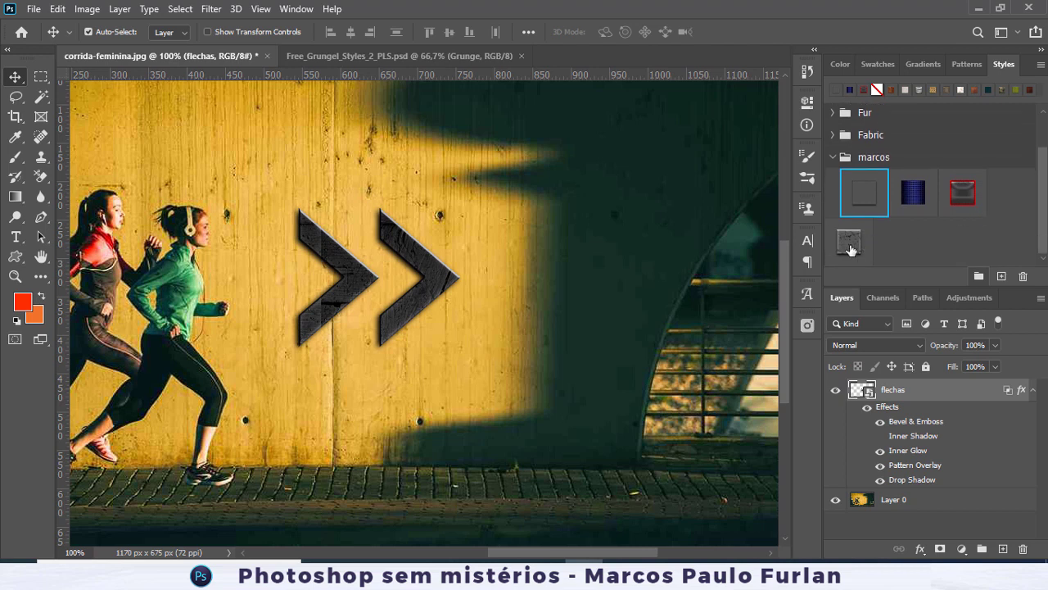
# - Copy the red circle's layer style from the Free_Grungel_Styles_2_PLS.psd file onto the flechas layer, and clear the style from flechas again
pyautogui.click(414, 57)
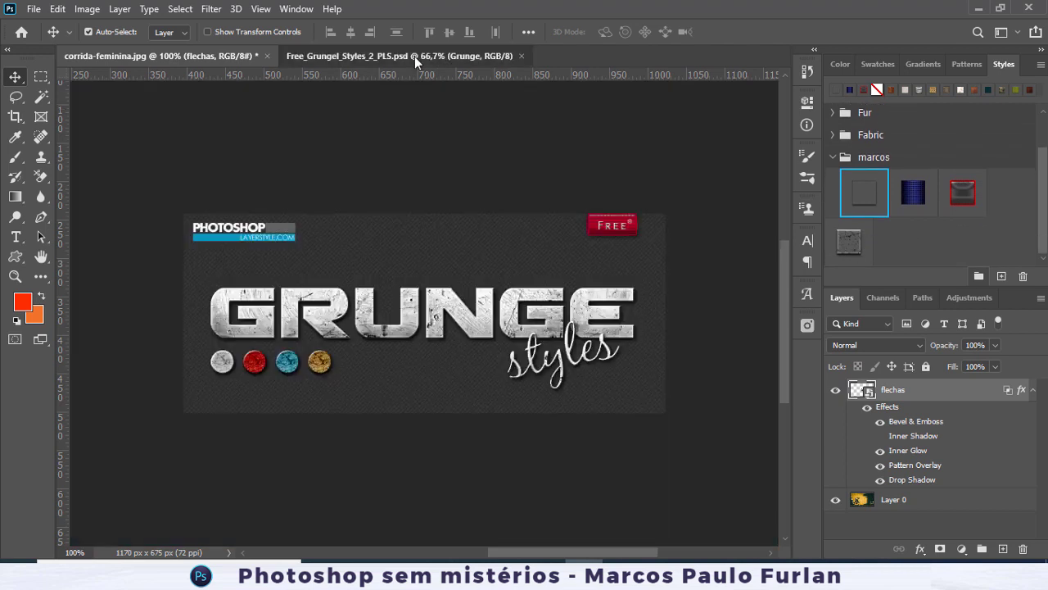
pyautogui.click(256, 364)
pyautogui.rightClick(967, 442)
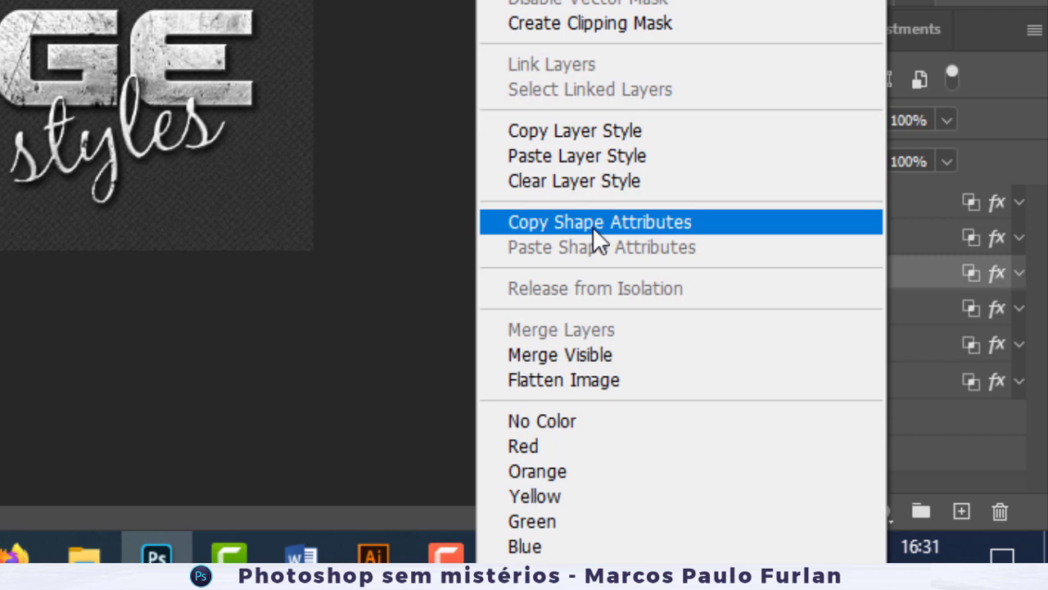
pyautogui.click(611, 129)
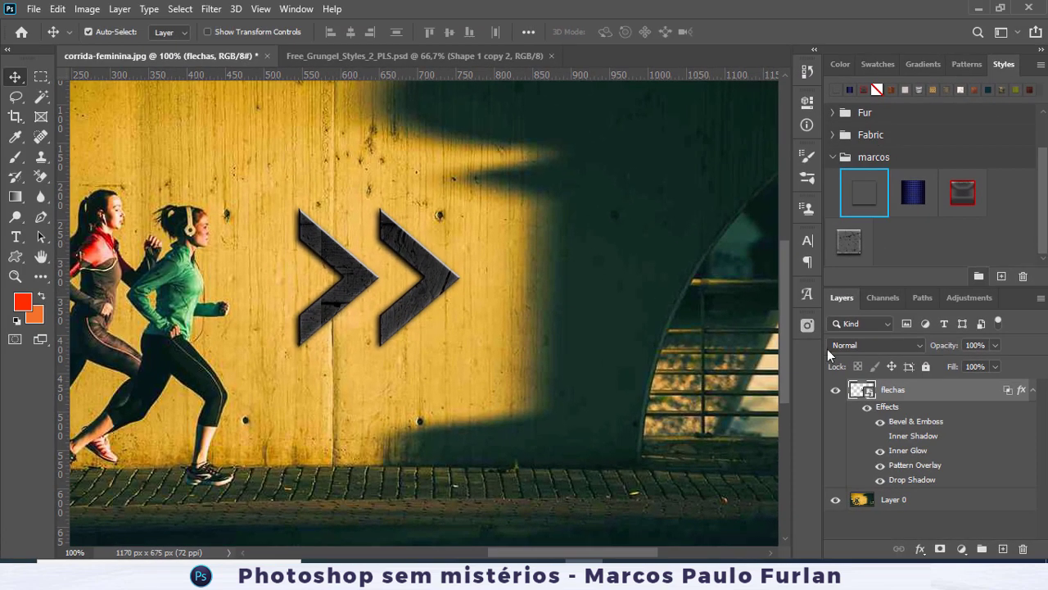
pyautogui.rightClick(982, 394)
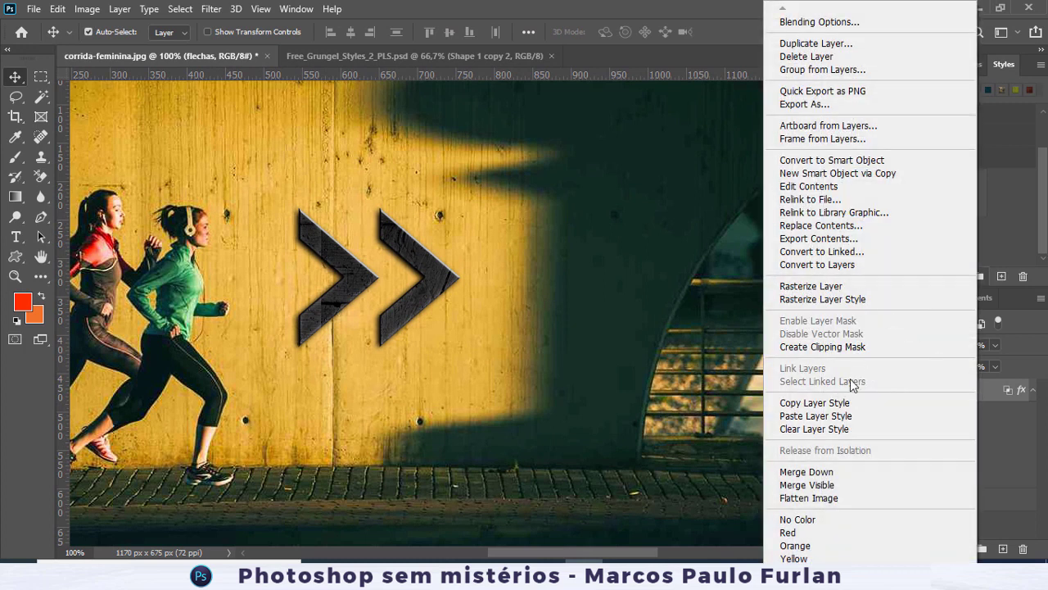
pyautogui.click(847, 416)
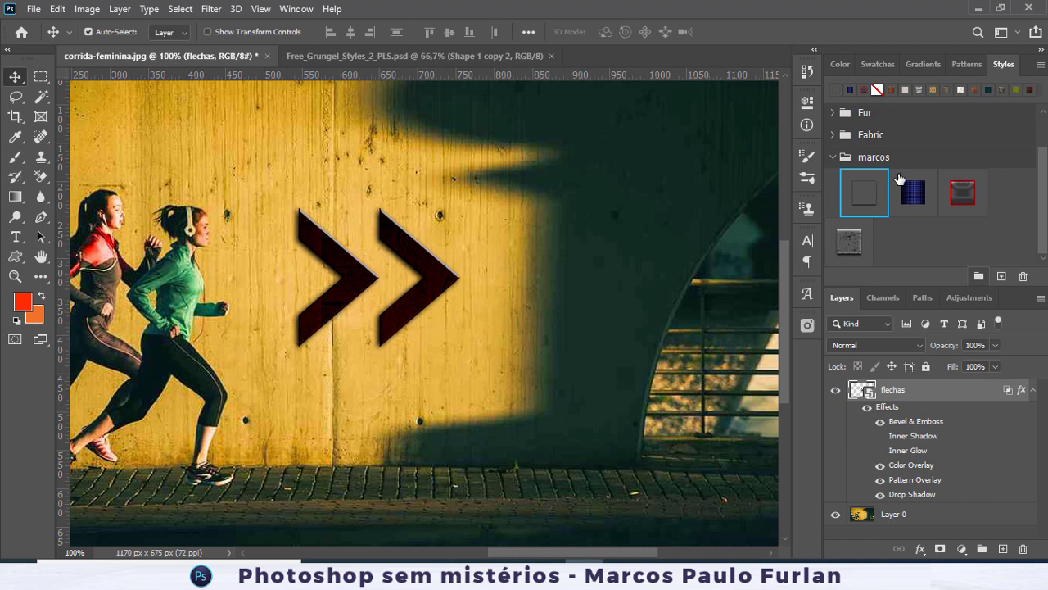
pyautogui.click(879, 92)
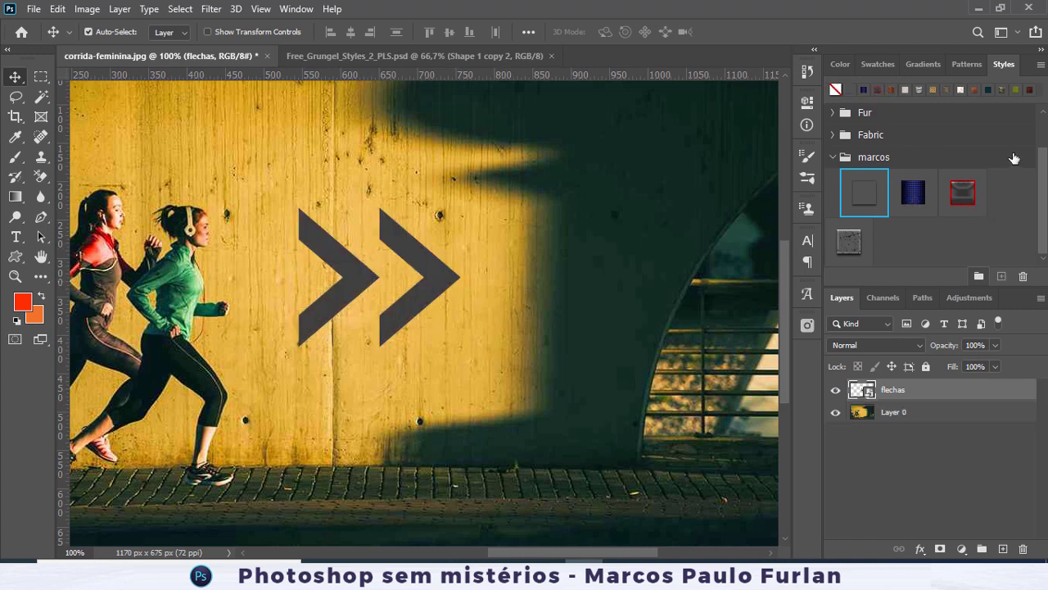
# - Start importing styles and browse from Documentos through _Marketing Digital, _Cursos, Photoshop and Photoshop-sem-misterios to the estilos folder
pyautogui.click(1040, 66)
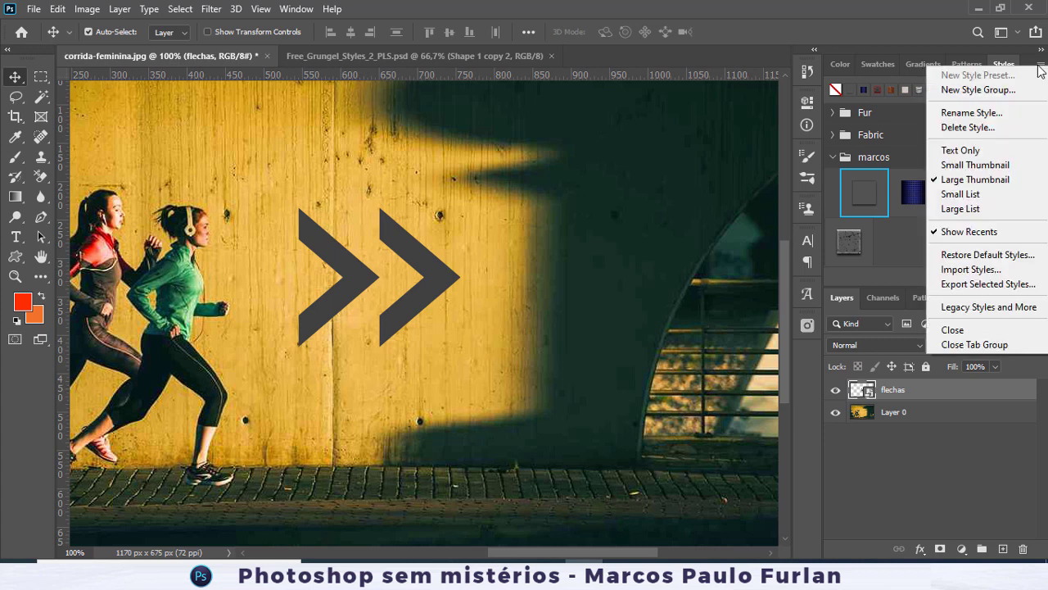
pyautogui.click(963, 271)
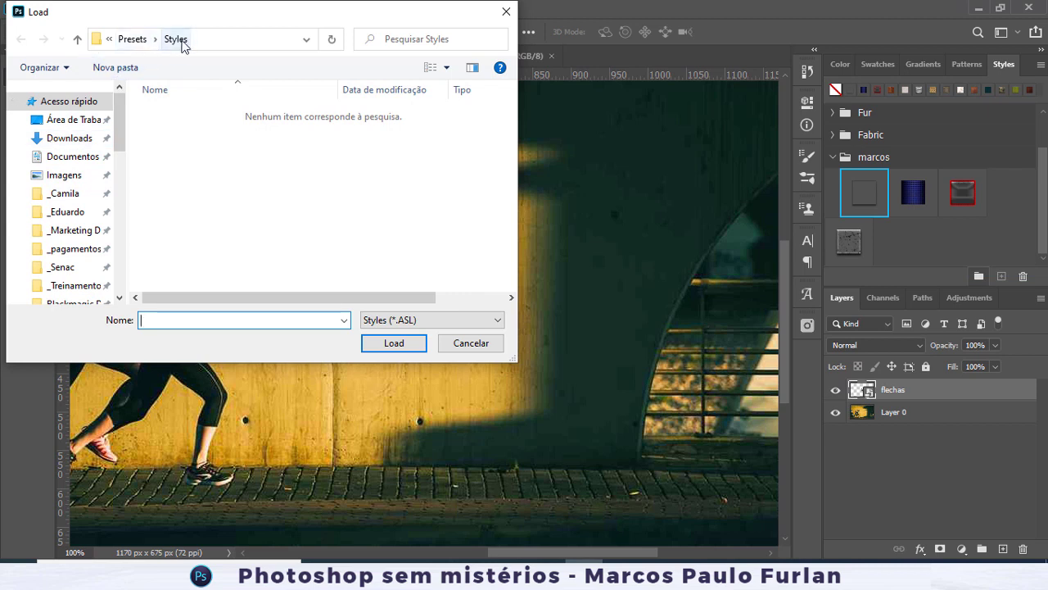
pyautogui.click(257, 39)
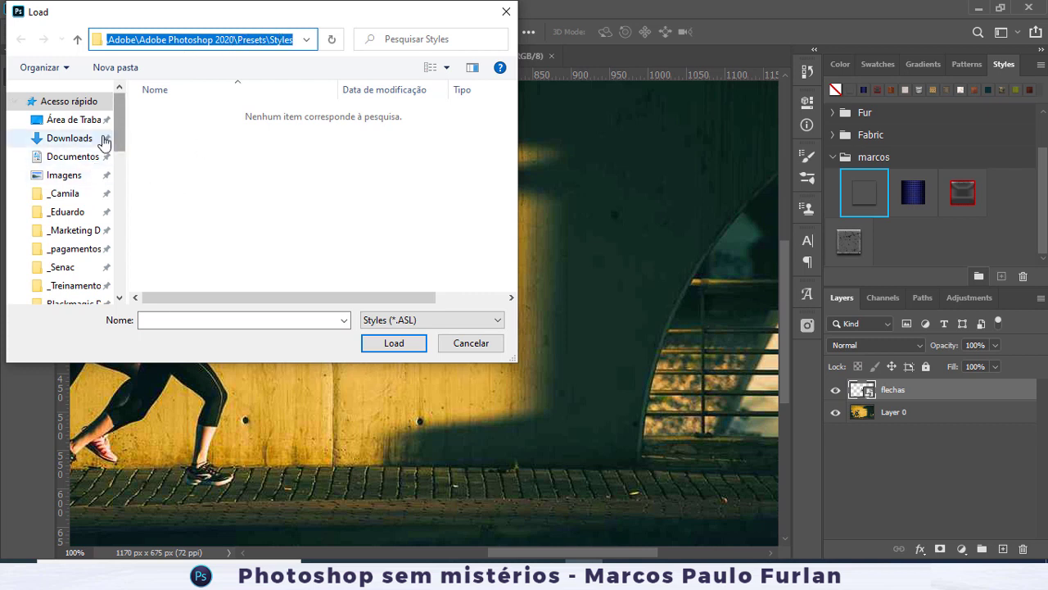
pyautogui.click(80, 156)
pyautogui.doubleClick(189, 144)
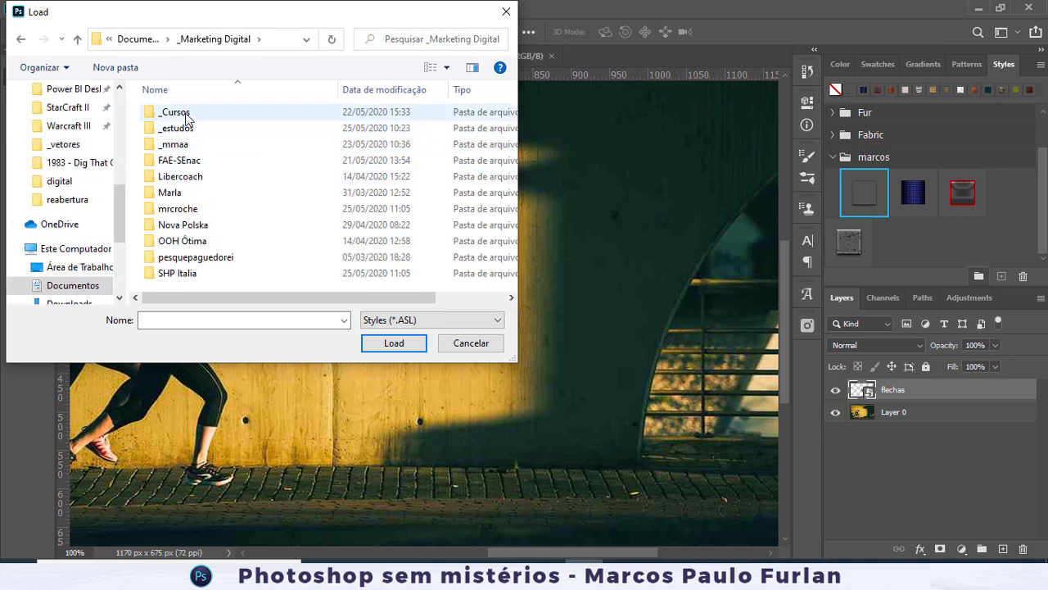
pyautogui.doubleClick(174, 112)
pyautogui.scroll(-4, 206, 215)
pyautogui.scroll(-1, 206, 214)
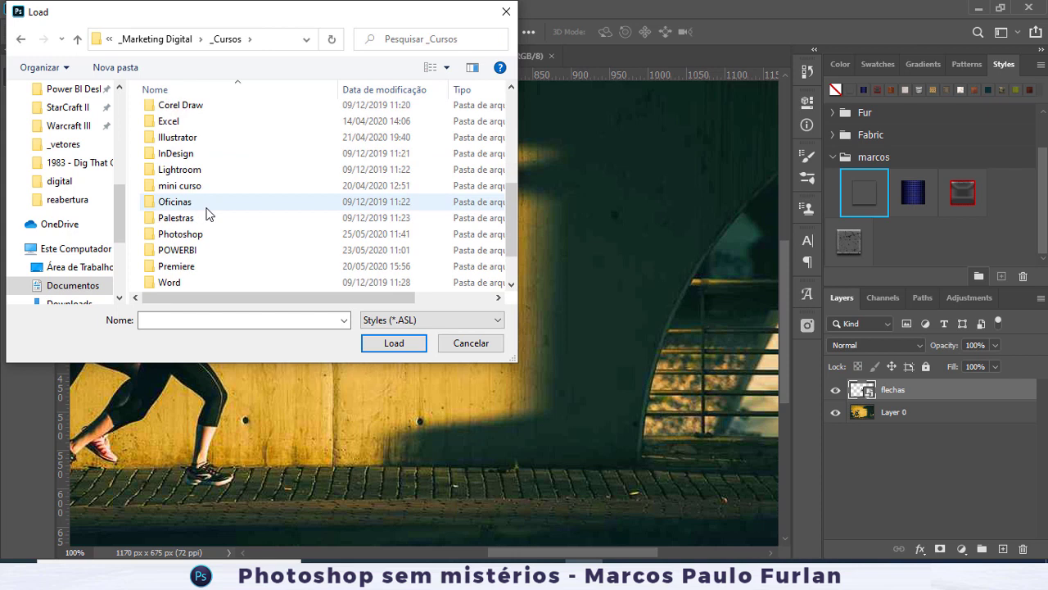
pyautogui.doubleClick(205, 234)
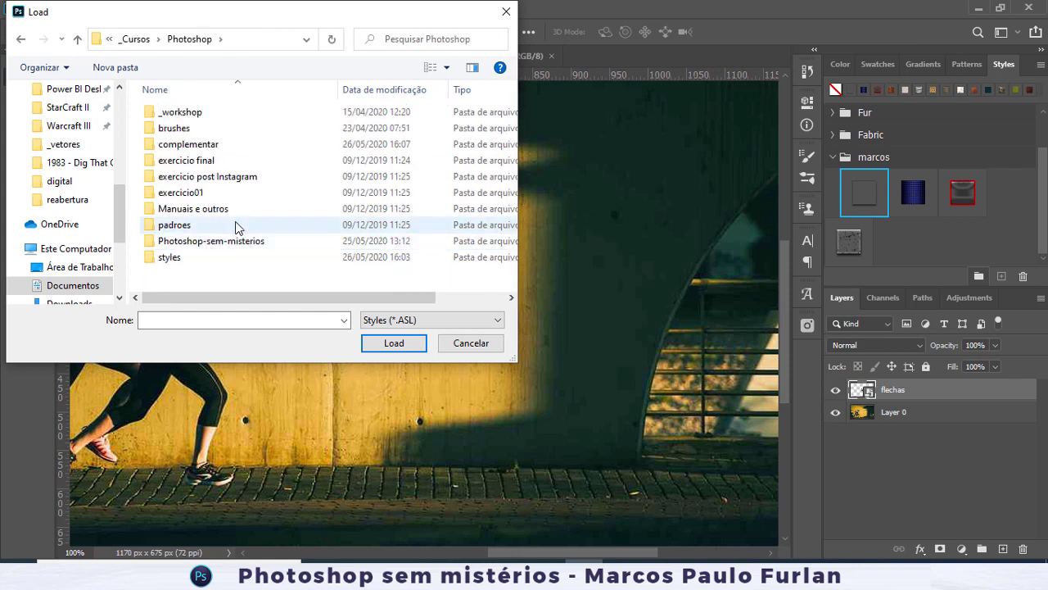
pyautogui.doubleClick(221, 244)
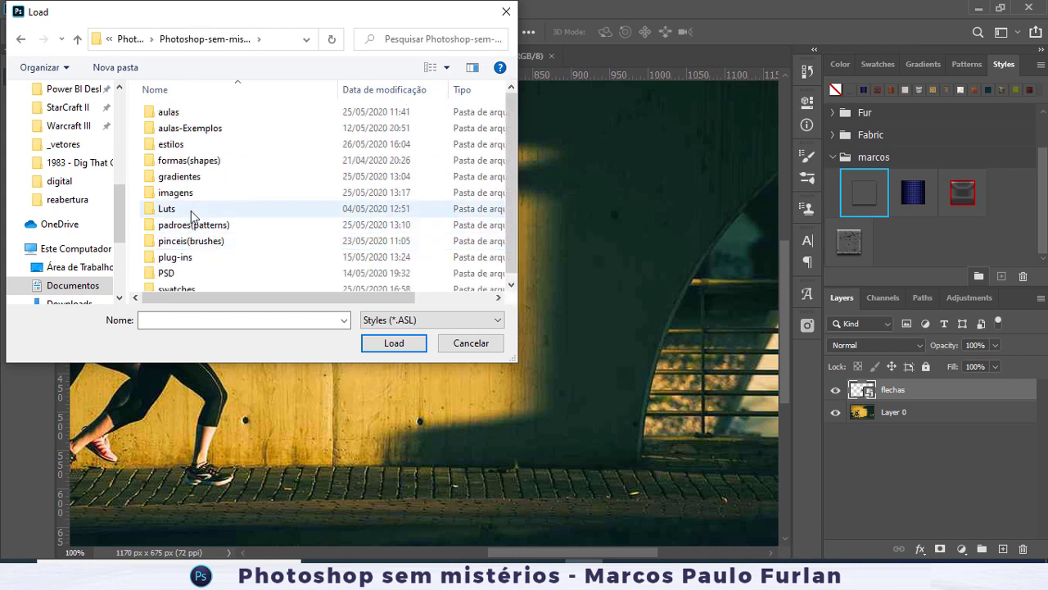
pyautogui.scroll(-1, 191, 211)
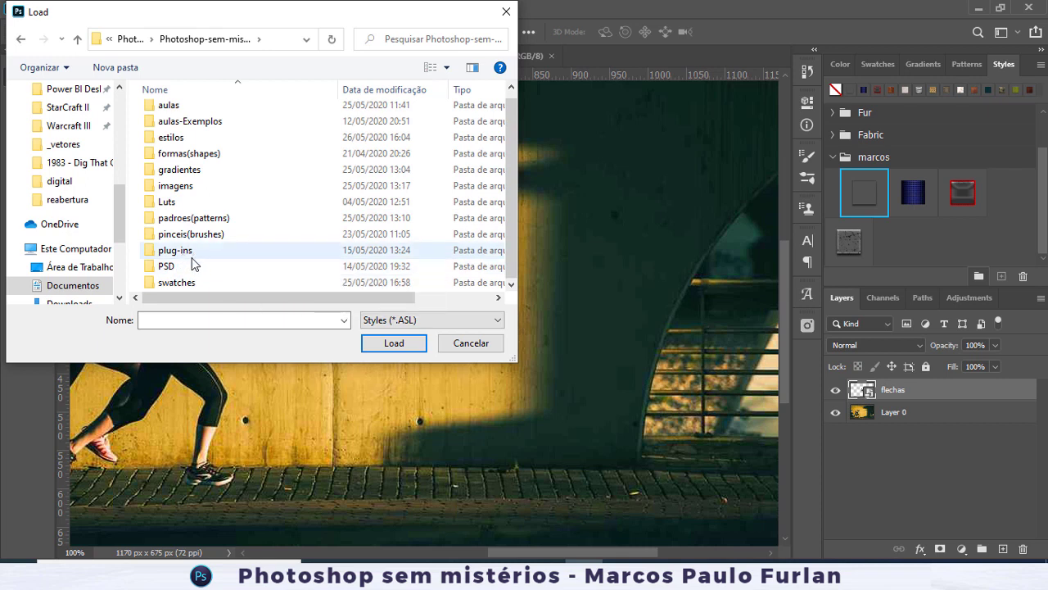
pyautogui.doubleClick(176, 138)
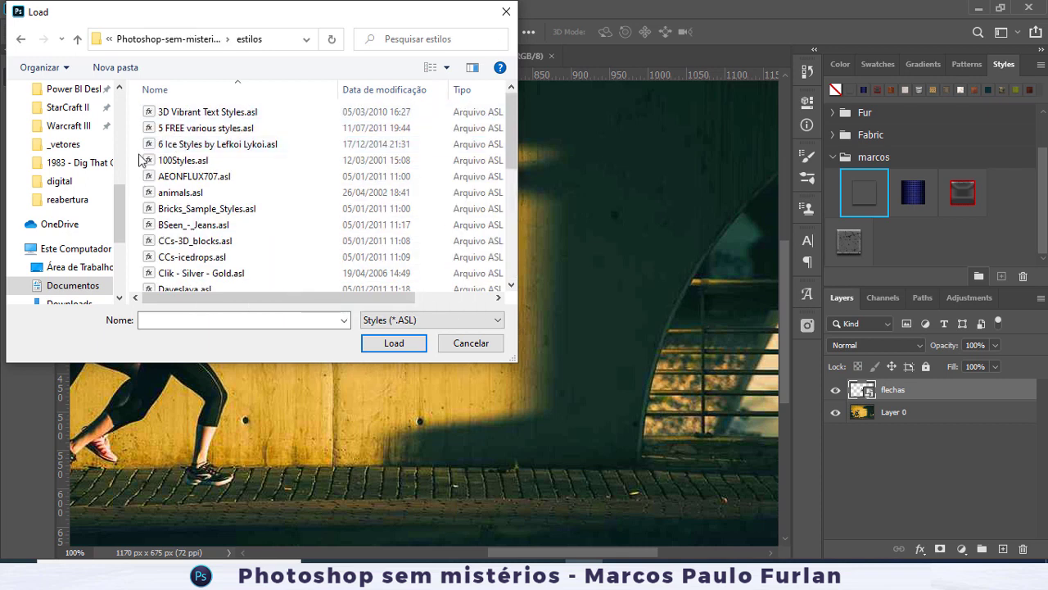
# - Load the 6 Ice Styles .asl file from the estilos folder and show its group among the style presets
pyautogui.click(200, 148)
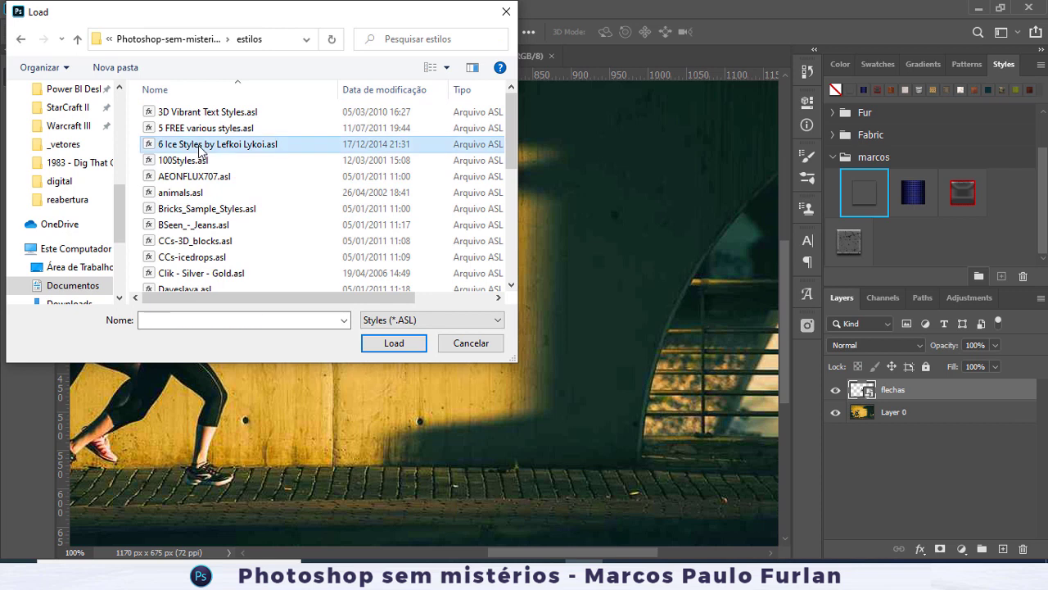
pyautogui.click(375, 343)
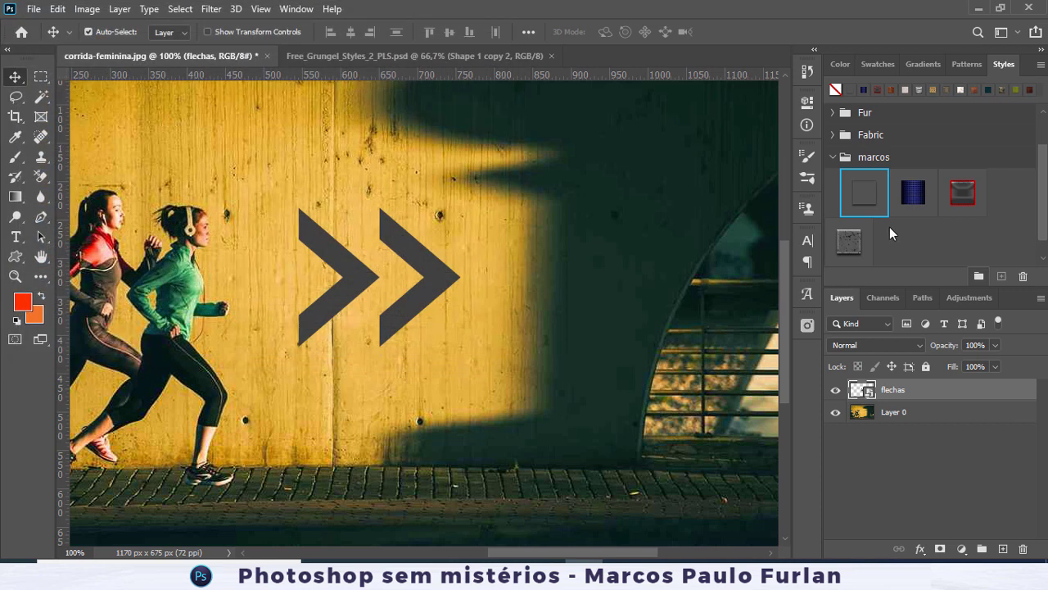
pyautogui.scroll(-1, 934, 215)
pyautogui.click(844, 254)
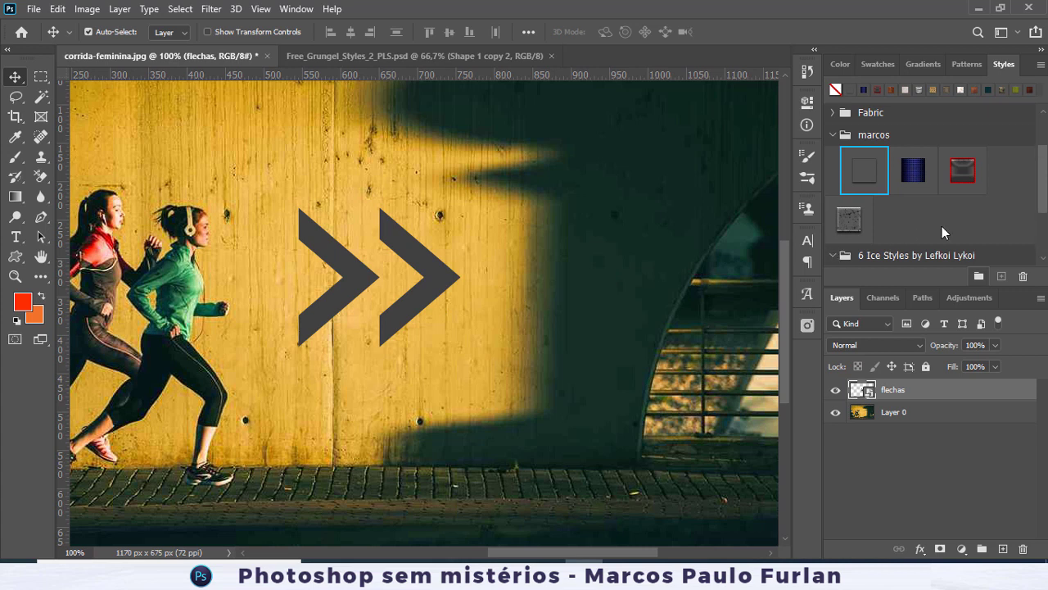
# - Apply the first ice style of the imported group to the flechas layer and move the arrows slightly up and closer to the runners
pyautogui.scroll(-3, 941, 226)
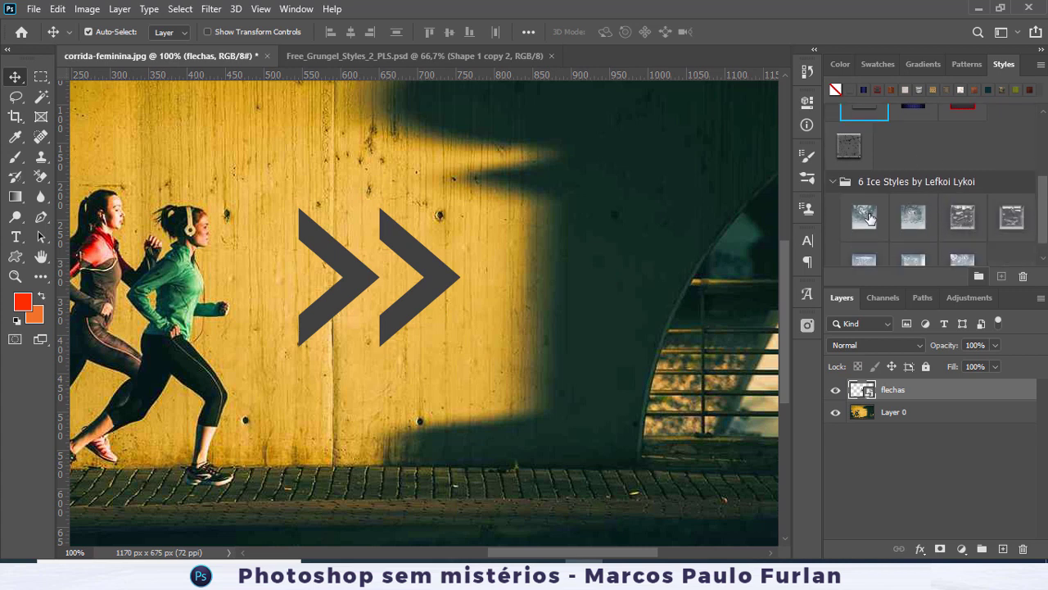
pyautogui.click(867, 216)
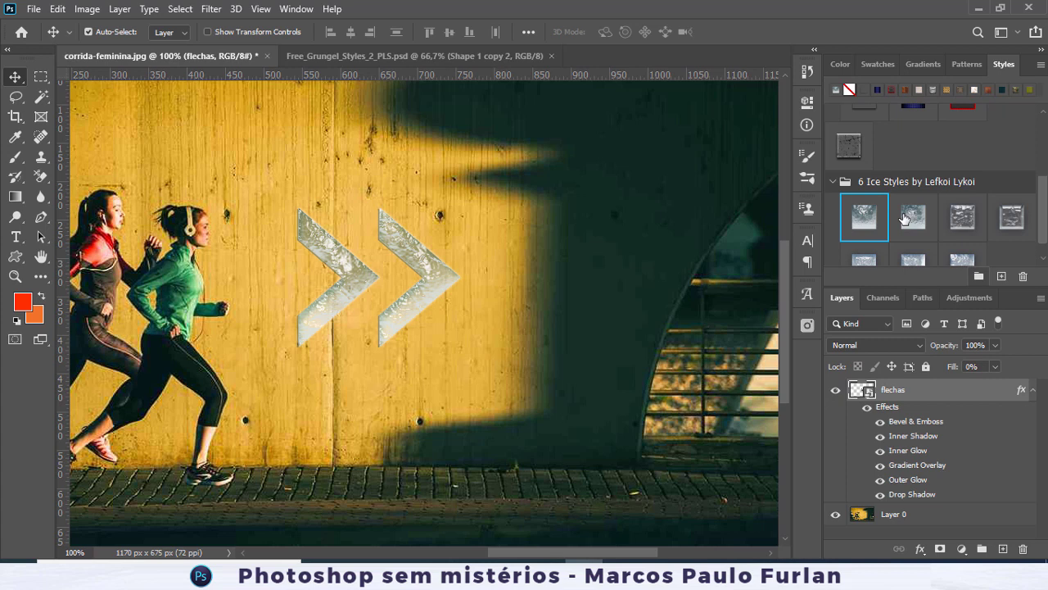
pyautogui.moveTo(438, 284); pyautogui.dragTo(393, 262)
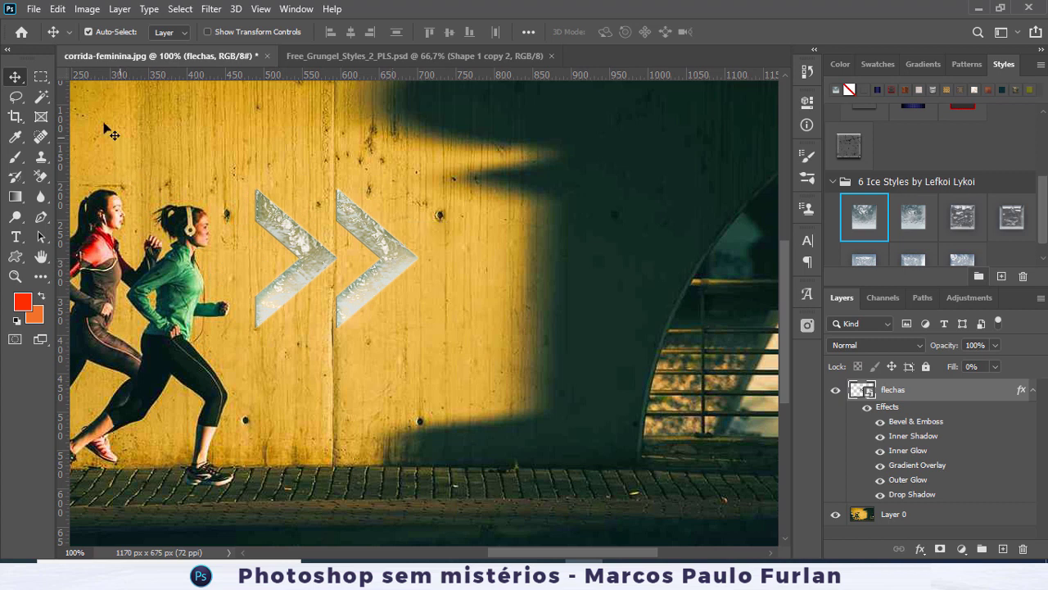
# - Add a new layer above flechas and draw a large, nearly circular elliptical selection between the arrows and the railing
pyautogui.click(1031, 392)
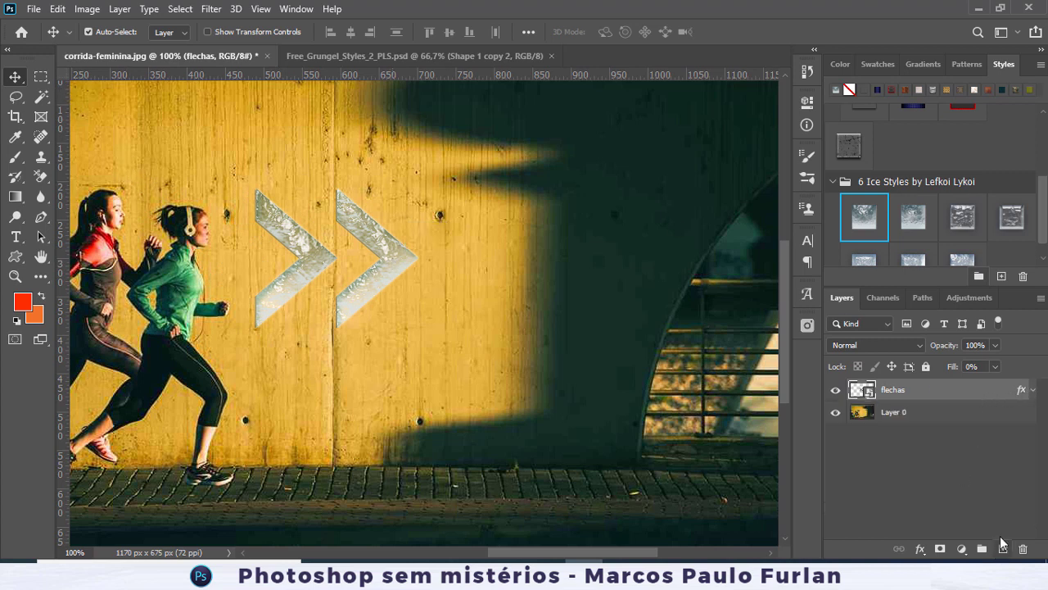
pyautogui.click(1003, 547)
pyautogui.moveTo(41, 76); pyautogui.dragTo(97, 90)
pyautogui.moveTo(463, 171); pyautogui.dragTo(671, 398)
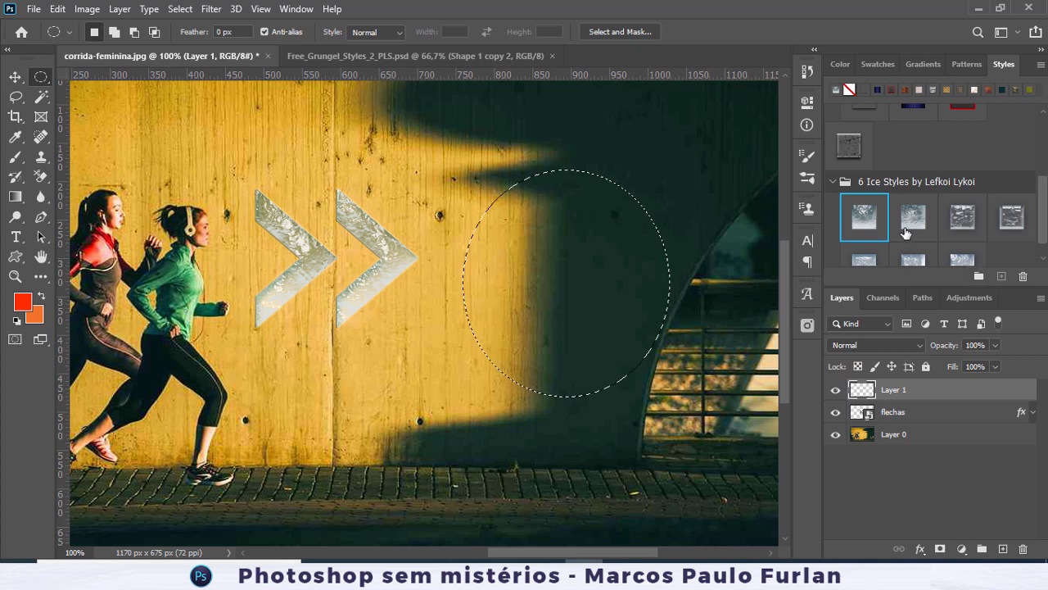
# - Apply the second ice style to Layer 1, fill its elliptical selection with a pattern in Overlay mode, deselect, and move the circle slightly up
pyautogui.click(905, 233)
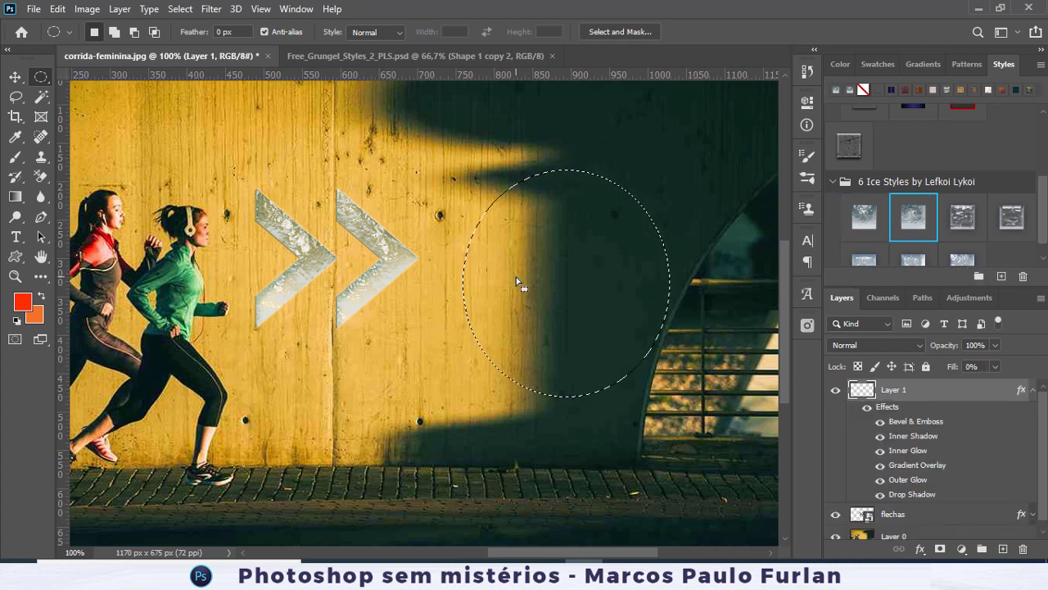
pyautogui.click(57, 8)
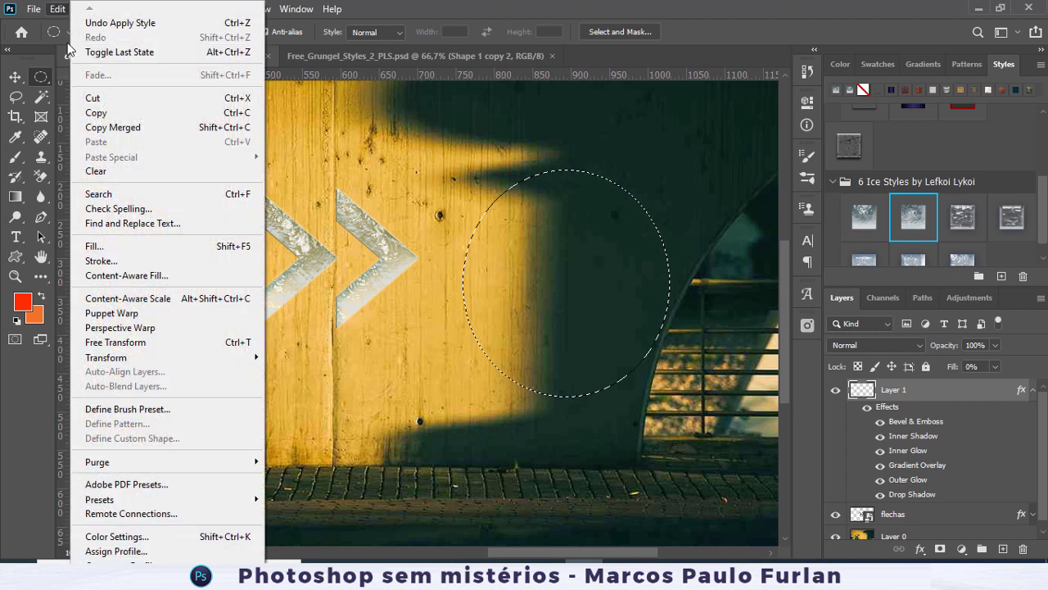
pyautogui.click(99, 246)
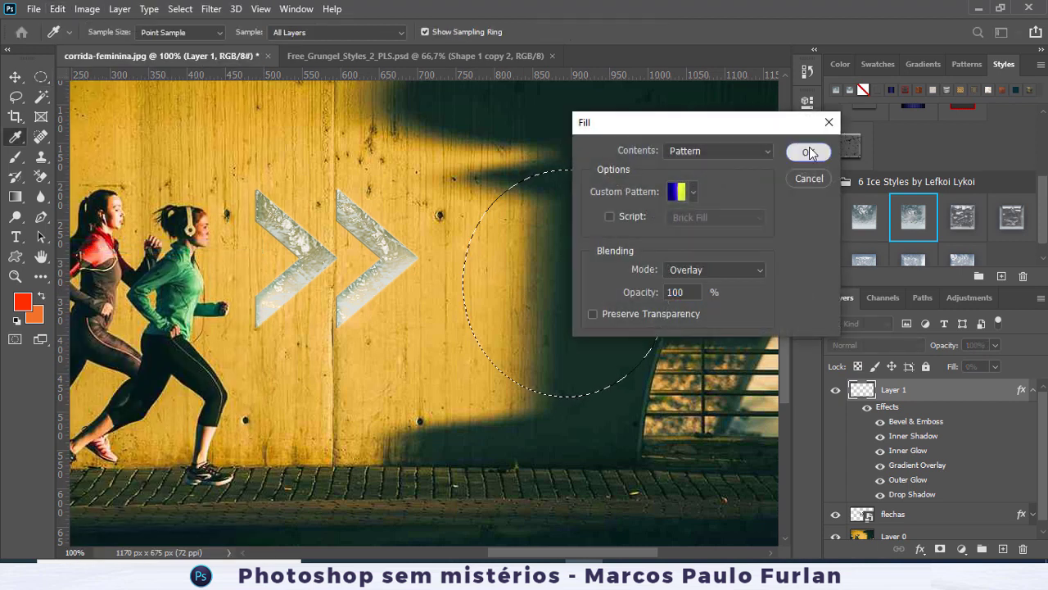
pyautogui.click(809, 153)
pyautogui.hotkey('ctrl', 'd')
pyautogui.click(14, 76)
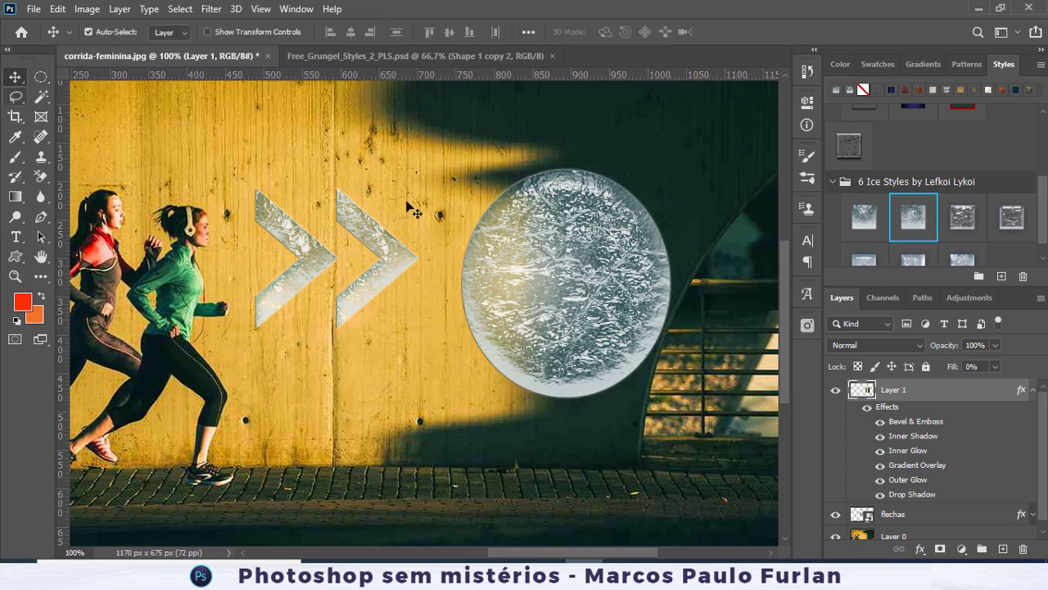
pyautogui.moveTo(523, 255); pyautogui.dragTo(570, 227)
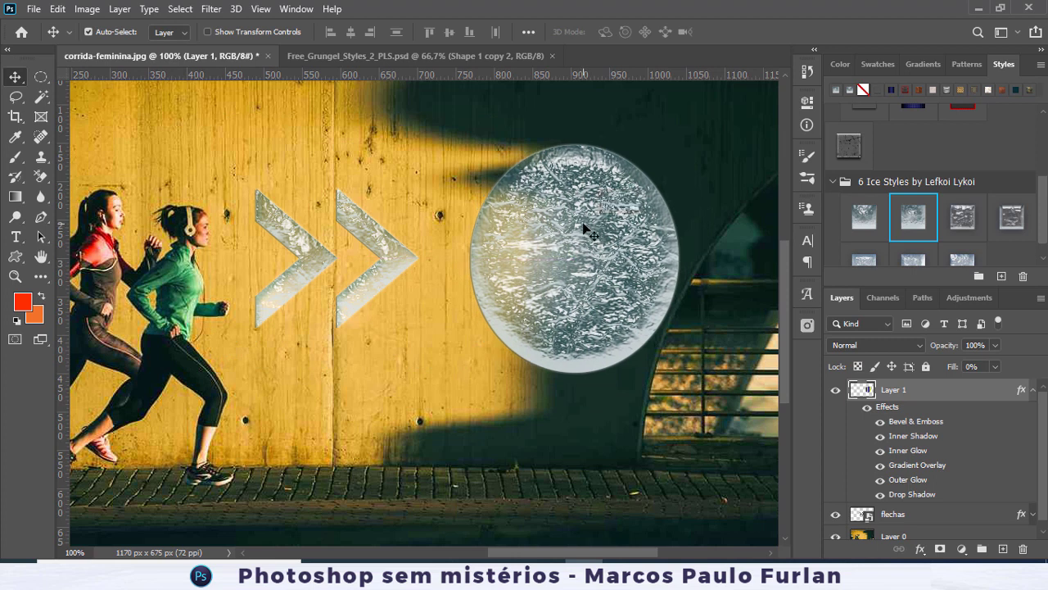
# - Delete the ice circle layer and move the flechas arrows slightly down and away from the runners
pyautogui.press('Delete')
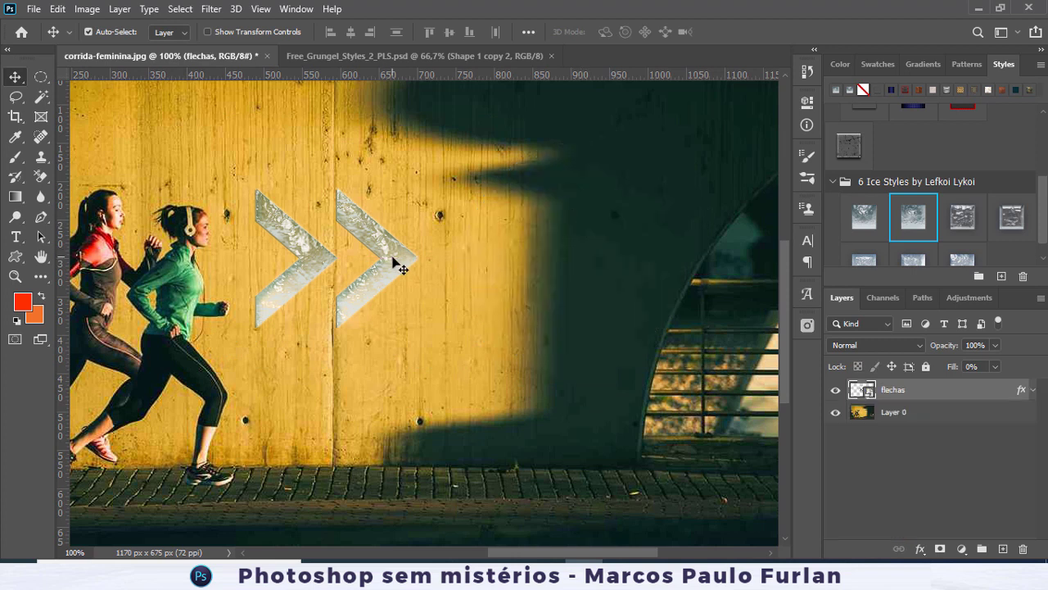
pyautogui.hotkey('ctrl', '-')
pyautogui.hotkey('ctrl', '-')
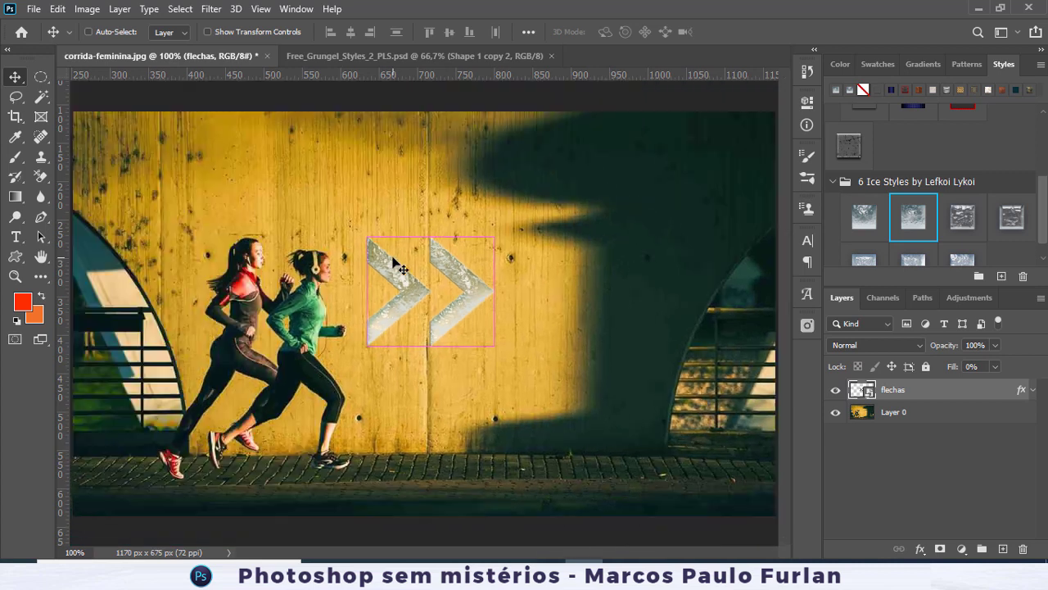
pyautogui.moveTo(453, 306); pyautogui.dragTo(467, 333)
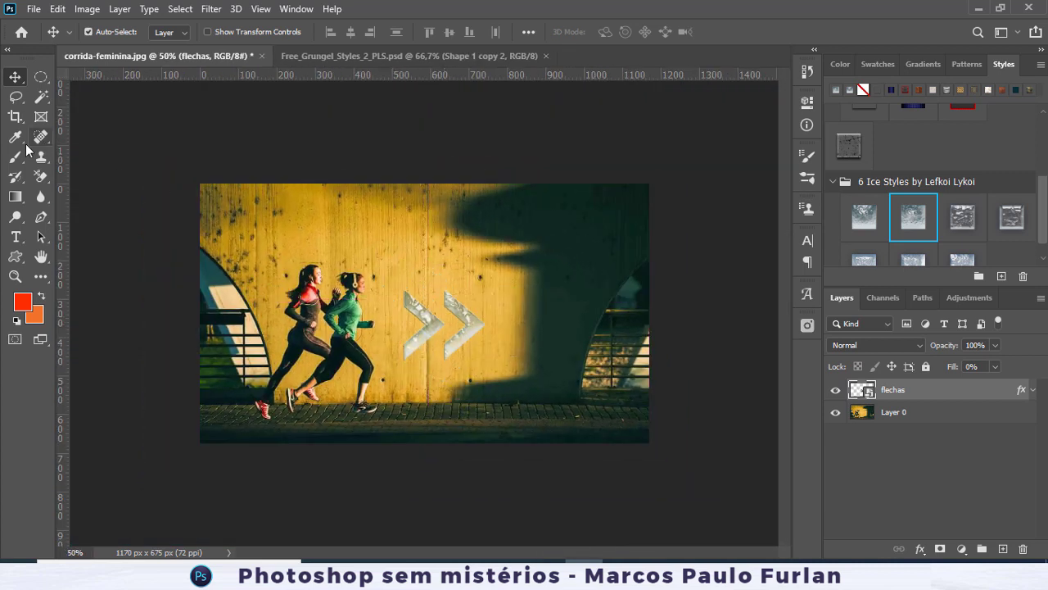
# - Add the text RUN in white Myriad Pro Regular at 150 pt and place it on the wall above the runners
pyautogui.click(16, 237)
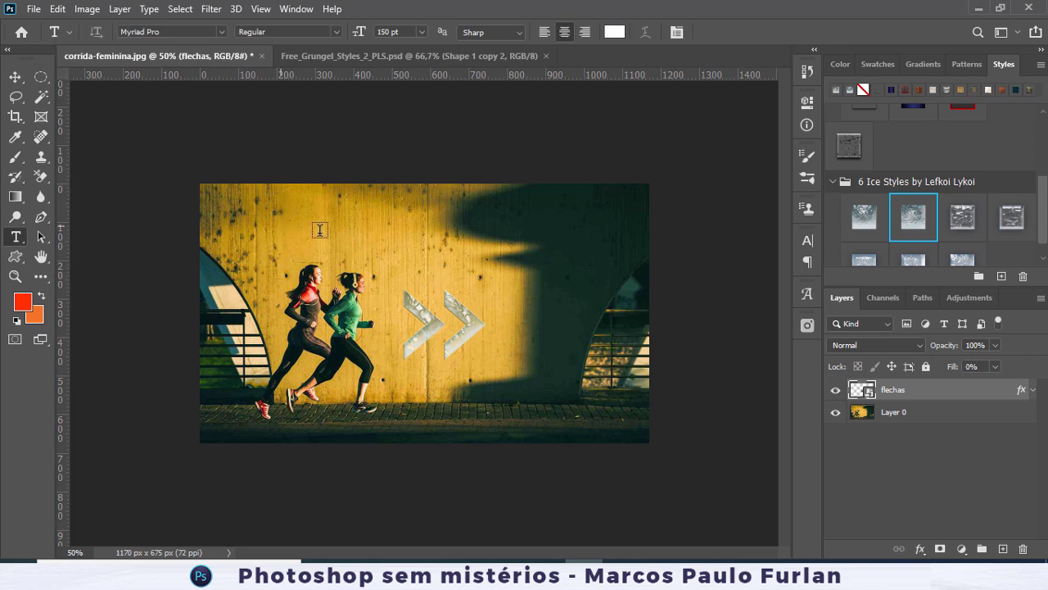
pyautogui.click(356, 232)
pyautogui.write('RUN')
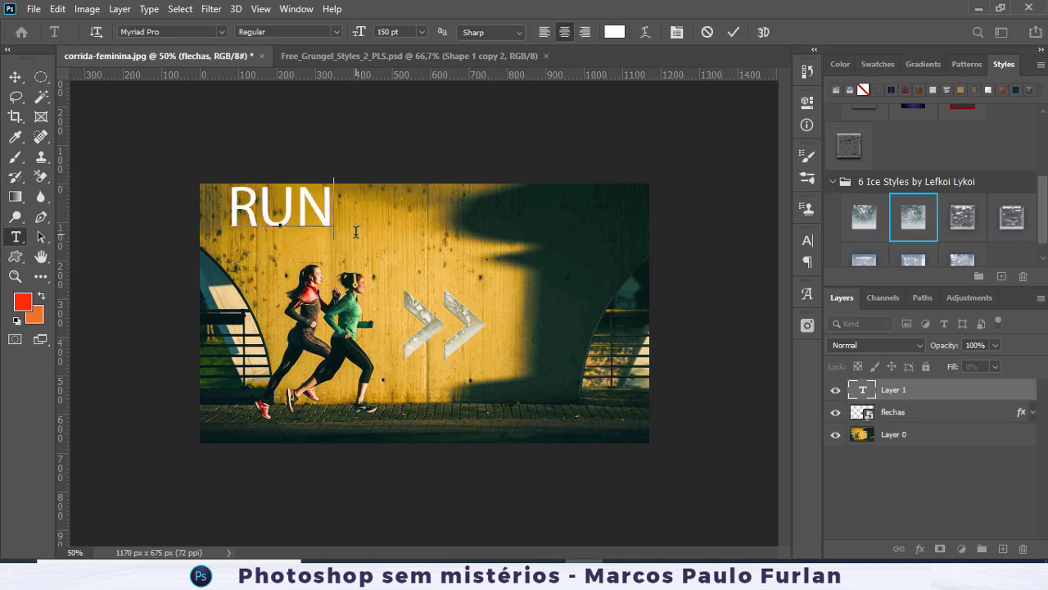
pyautogui.click(8, 77)
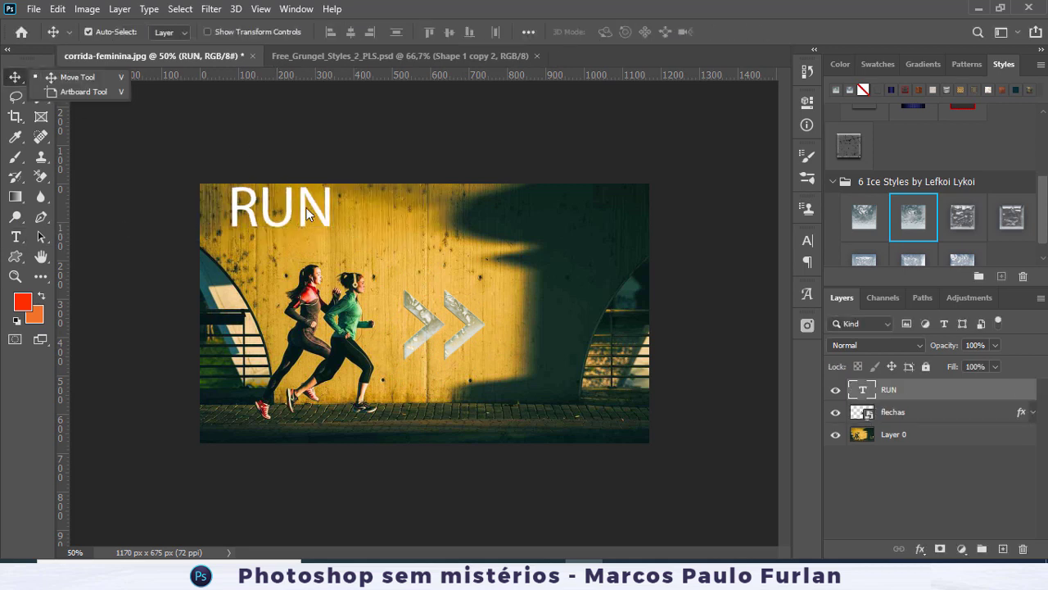
pyautogui.moveTo(308, 209); pyautogui.dragTo(369, 227)
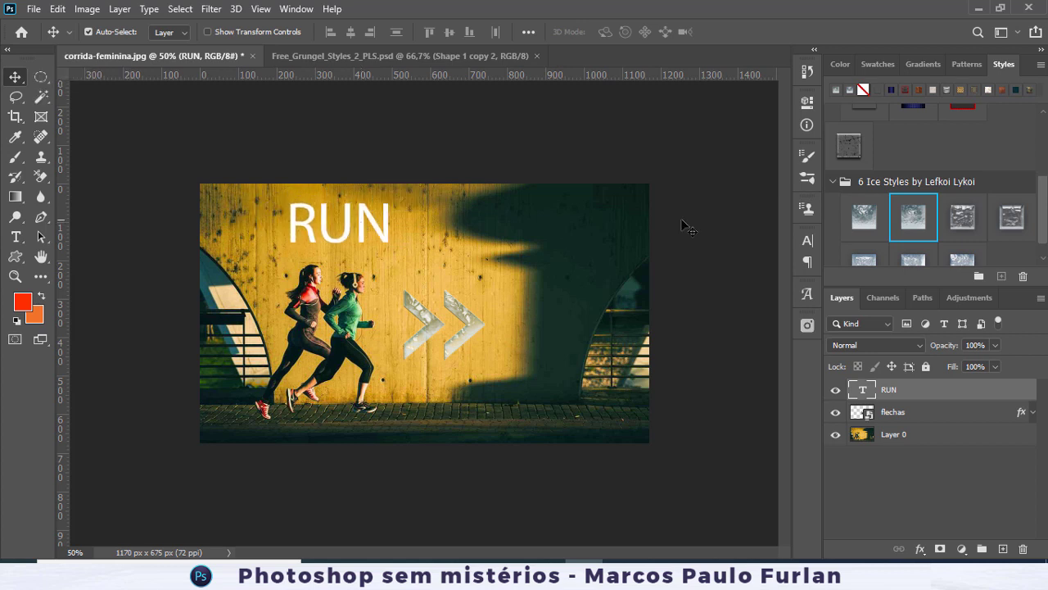
# - Change the RUN text's font to News701 BT Italic
pyautogui.click(806, 239)
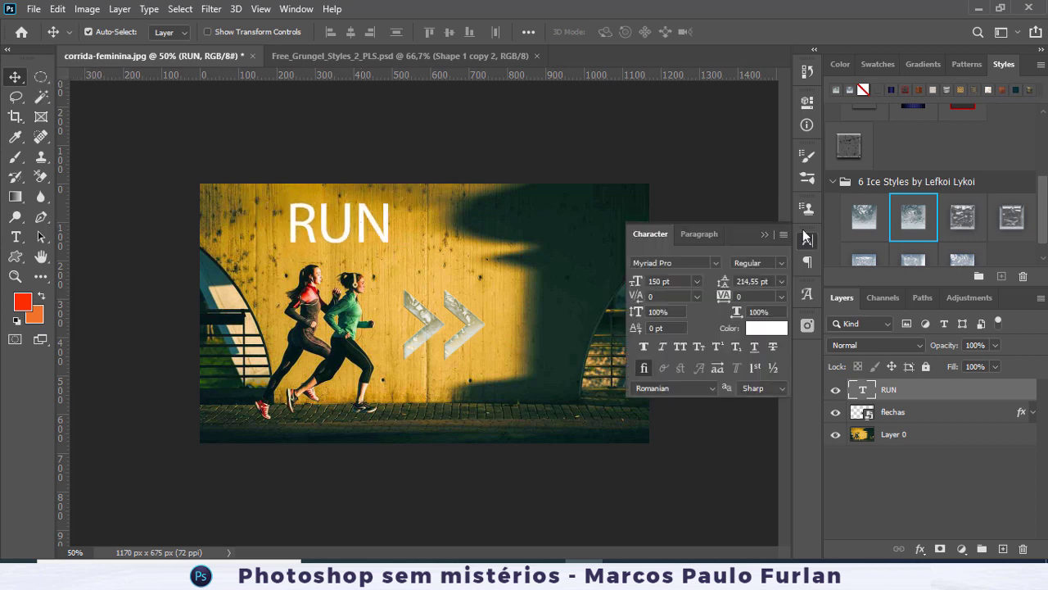
pyautogui.click(720, 262)
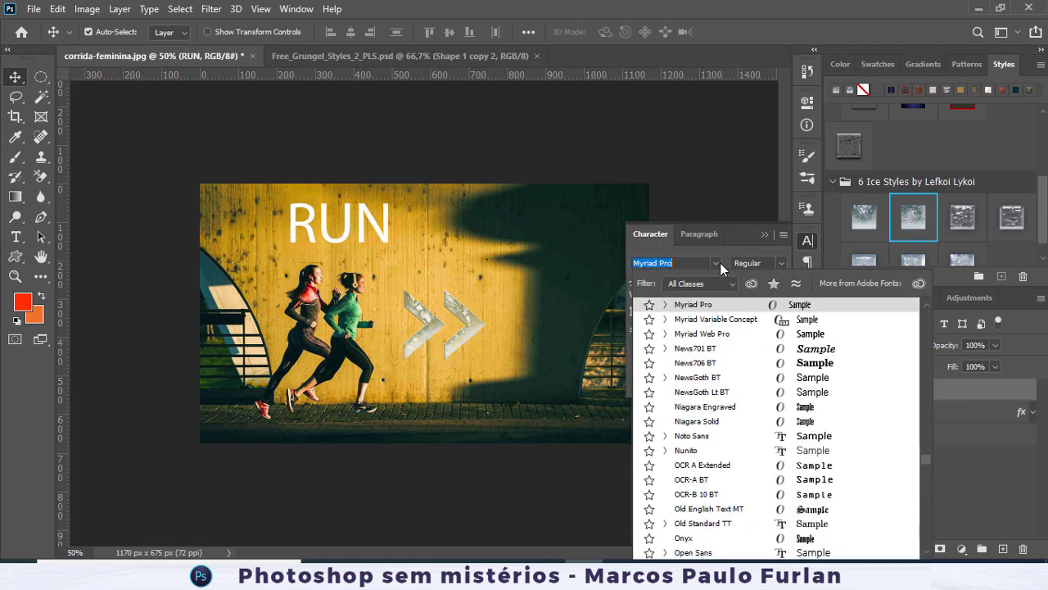
pyautogui.press('Up')
pyautogui.press('Up')
pyautogui.click(781, 350)
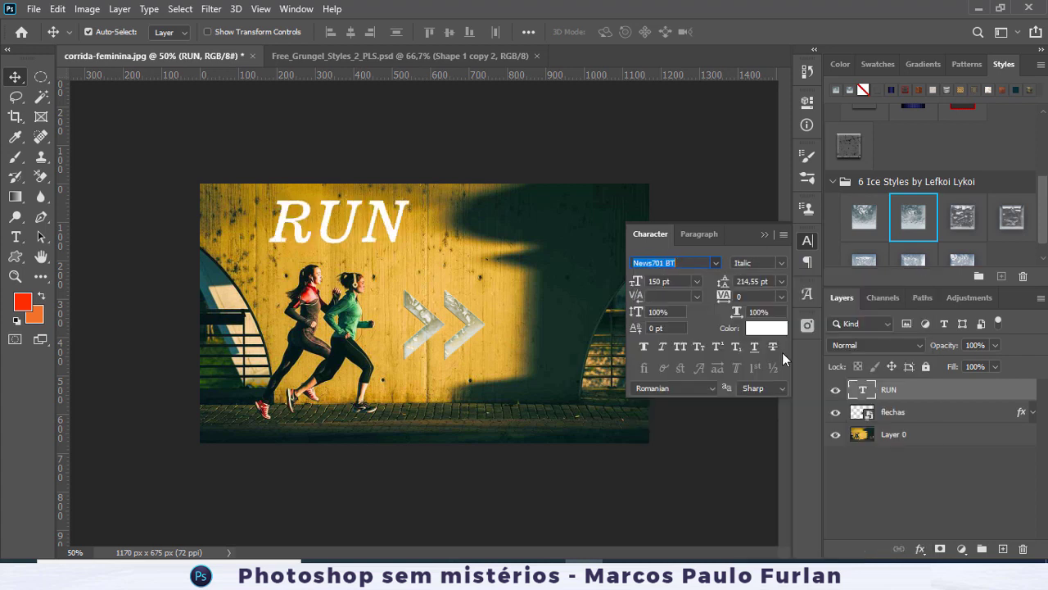
# - Try the third and fourth ice styles and several presets of the marcos group on the RUN text, ending with the red-outlined one
pyautogui.click(968, 219)
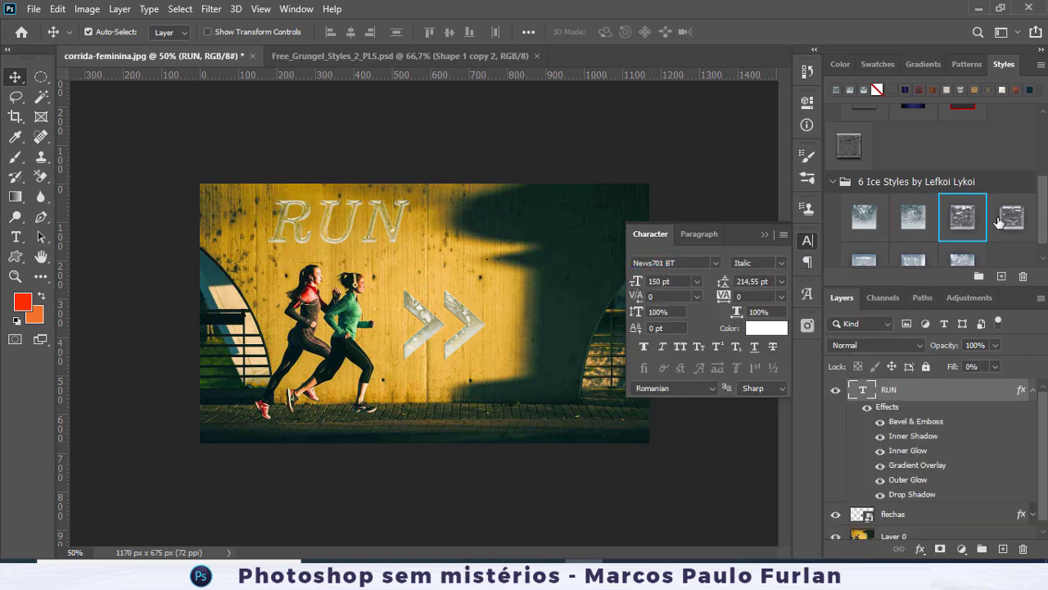
pyautogui.click(997, 218)
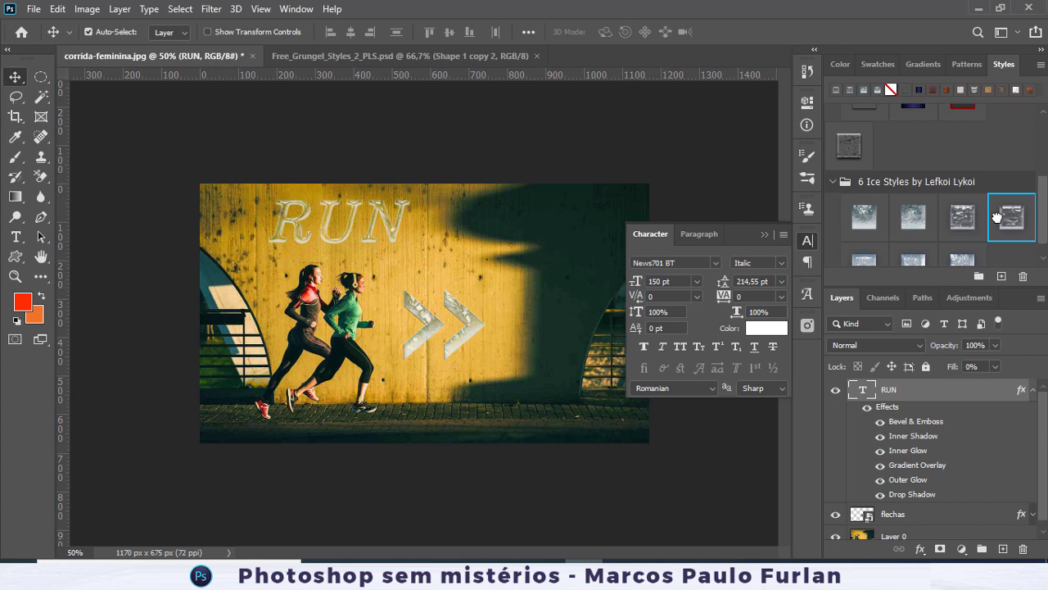
pyautogui.click(852, 147)
pyautogui.scroll(1, 852, 147)
pyautogui.click(866, 123)
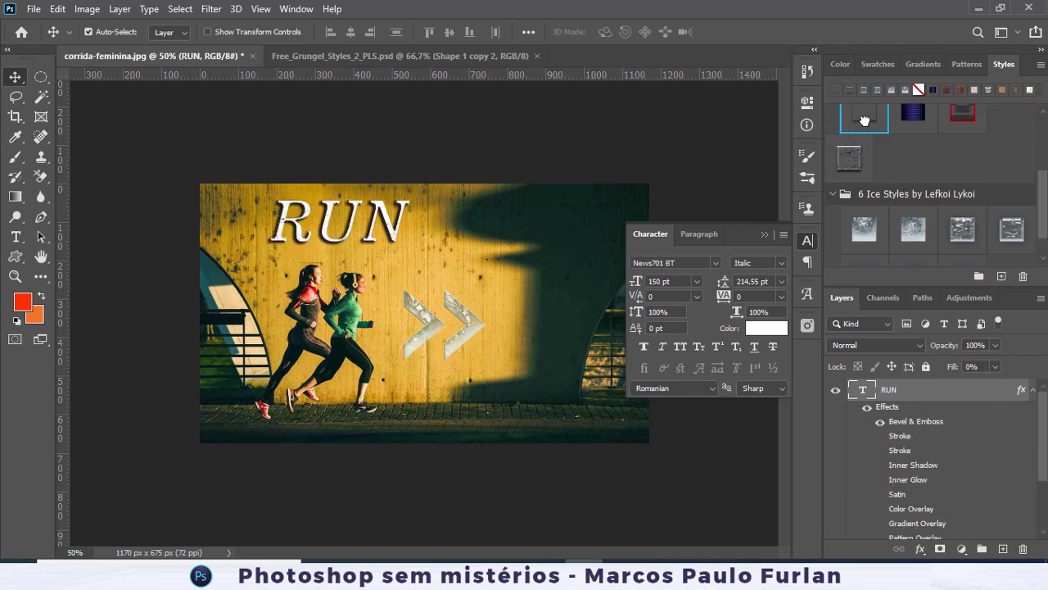
pyautogui.click(908, 115)
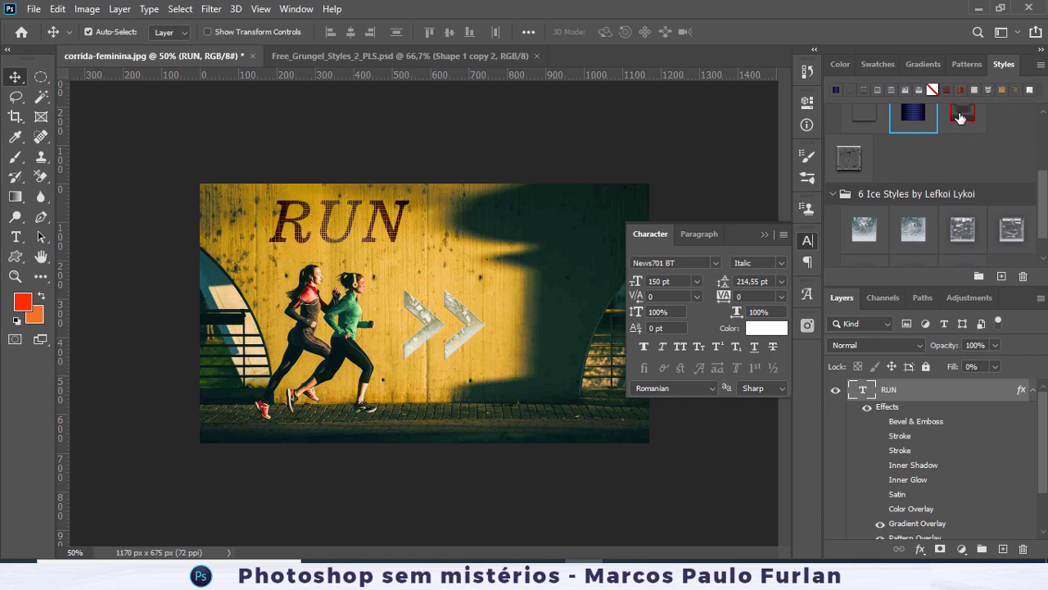
pyautogui.click(961, 118)
# - Import the Bricks_Sample_Styles .asl file from the estilos folder and show its group among the style presets
pyautogui.scroll(5, 957, 135)
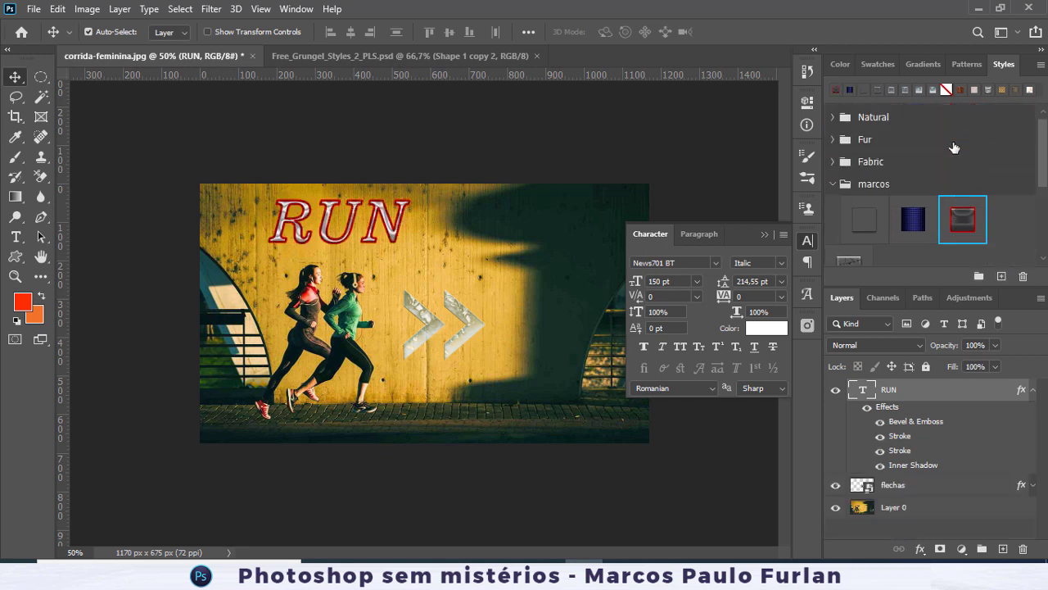
pyautogui.scroll(1, 954, 148)
pyautogui.click(1041, 64)
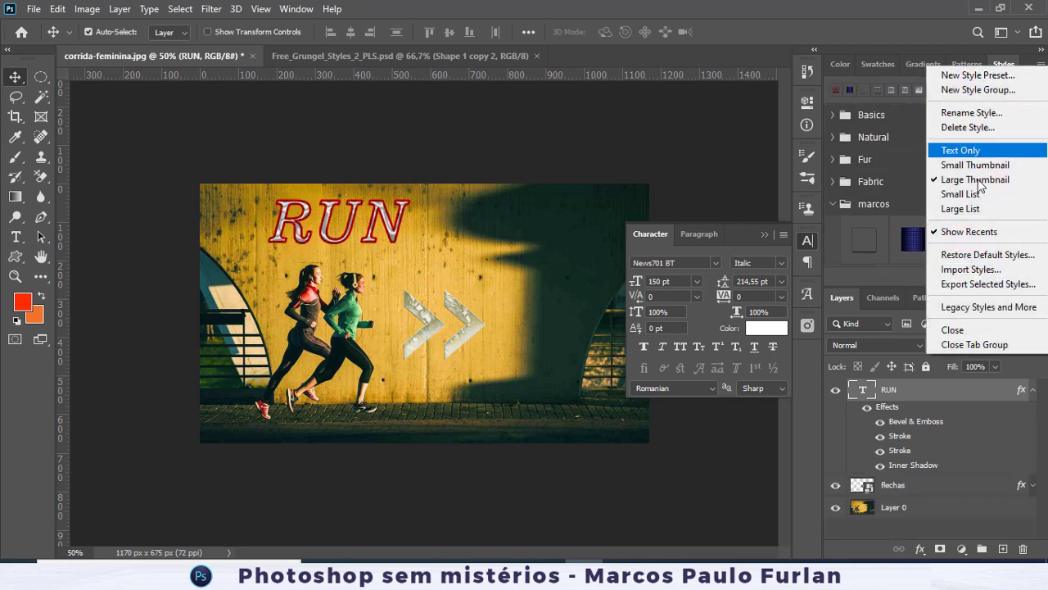
pyautogui.click(970, 270)
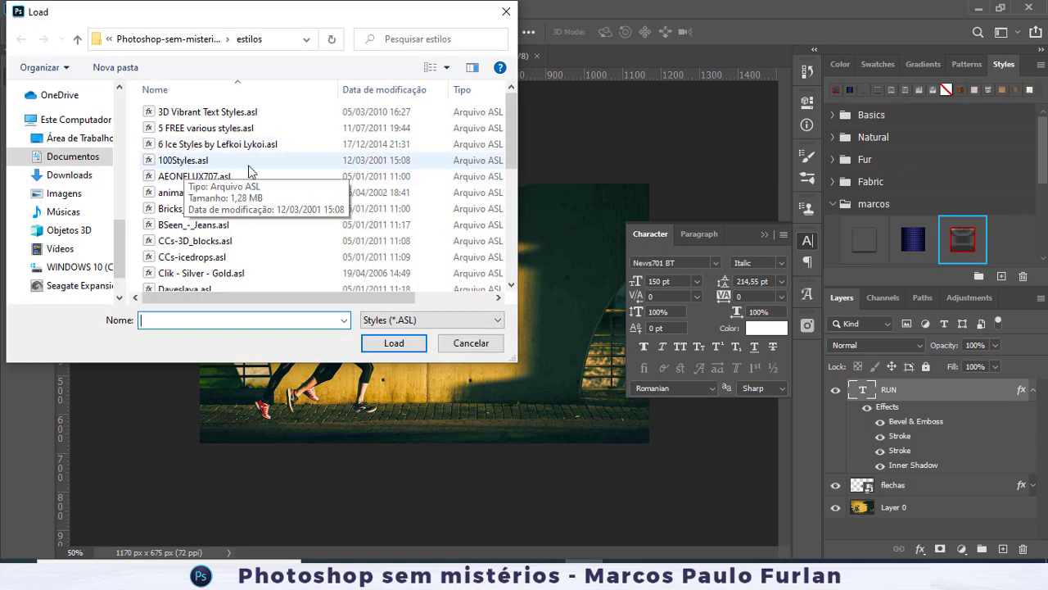
pyautogui.doubleClick(180, 210)
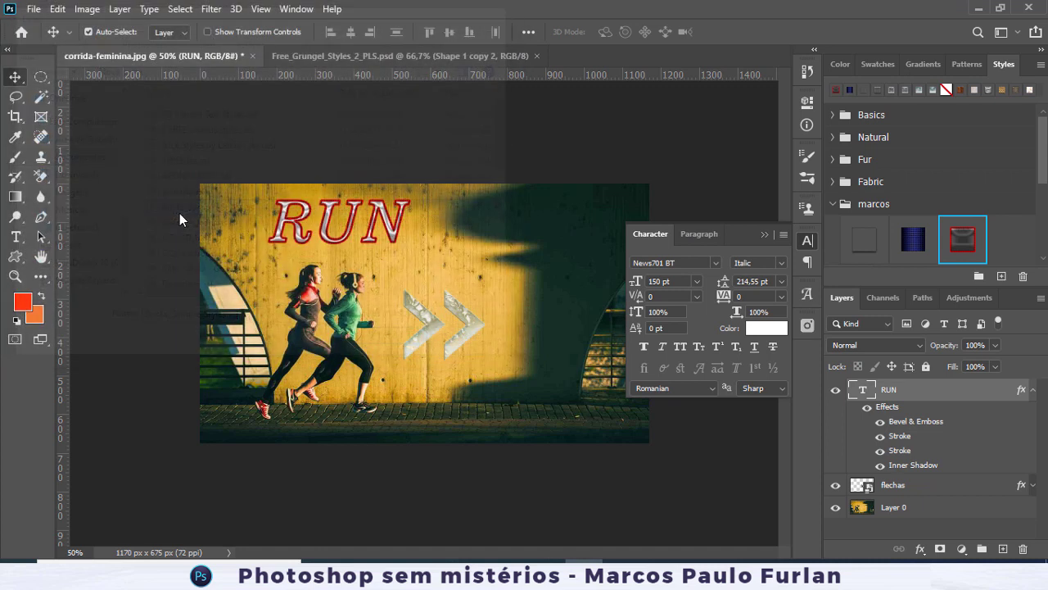
pyautogui.scroll(-3, 918, 221)
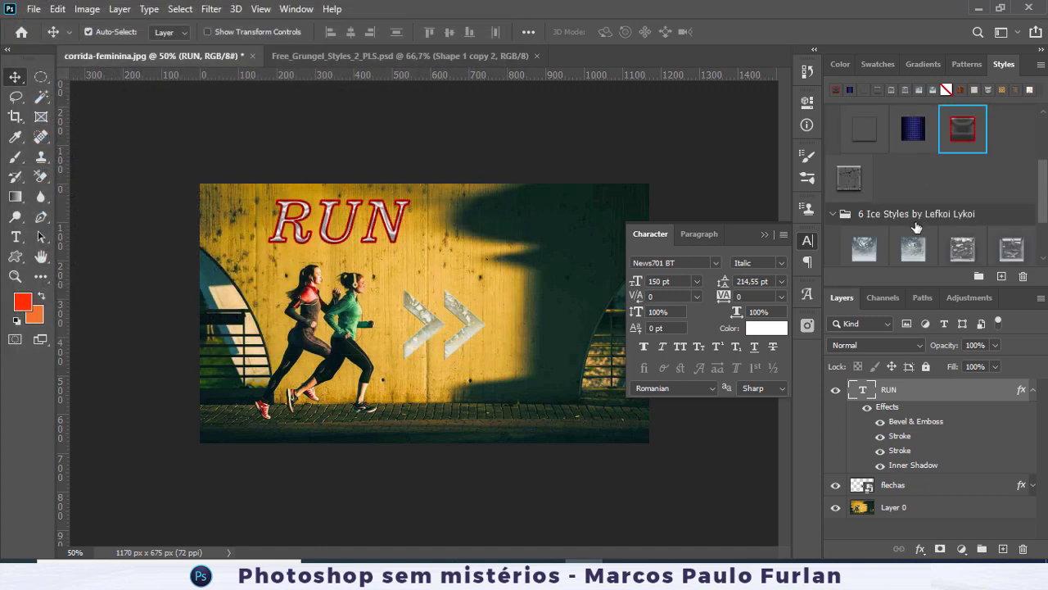
pyautogui.scroll(-2, 917, 227)
pyautogui.click(832, 256)
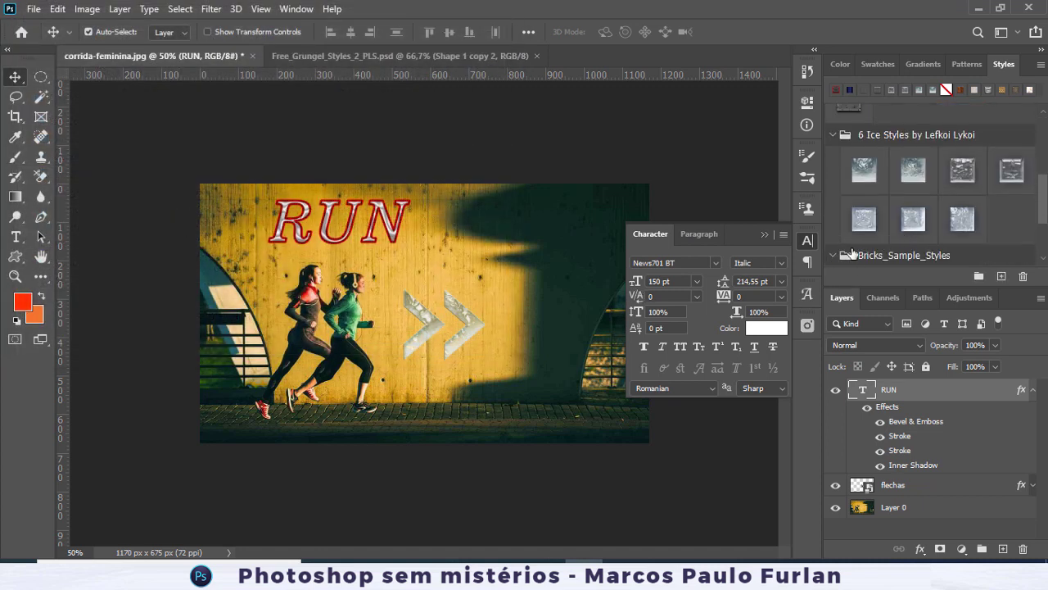
pyautogui.scroll(-1, 907, 229)
# - Try several brick styles on the RUN text and keep the orange brick one with white mortar lines
pyautogui.click(914, 192)
pyautogui.click(914, 193)
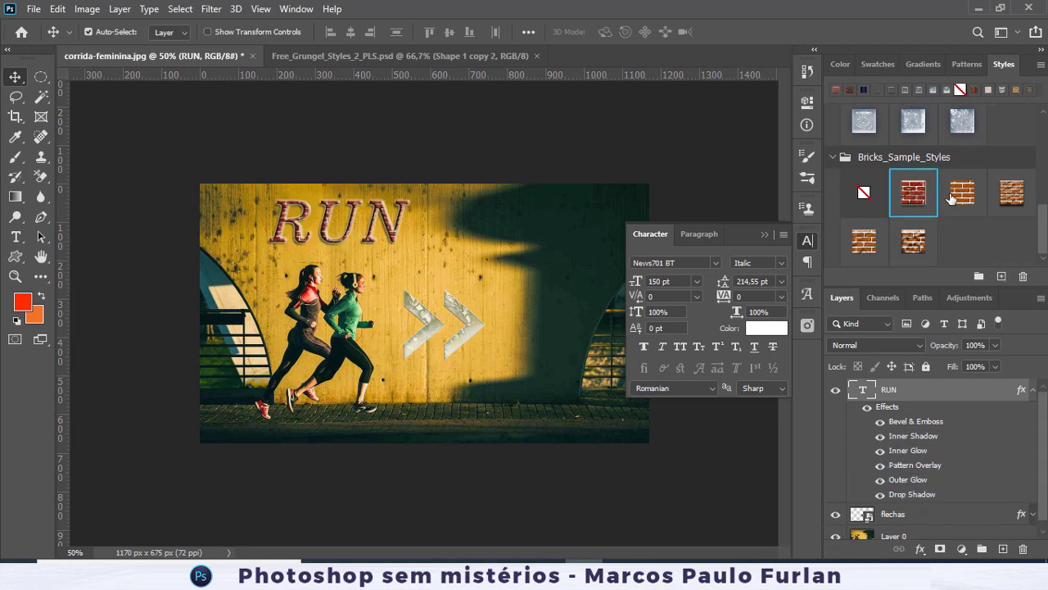
pyautogui.click(960, 194)
pyautogui.click(1008, 193)
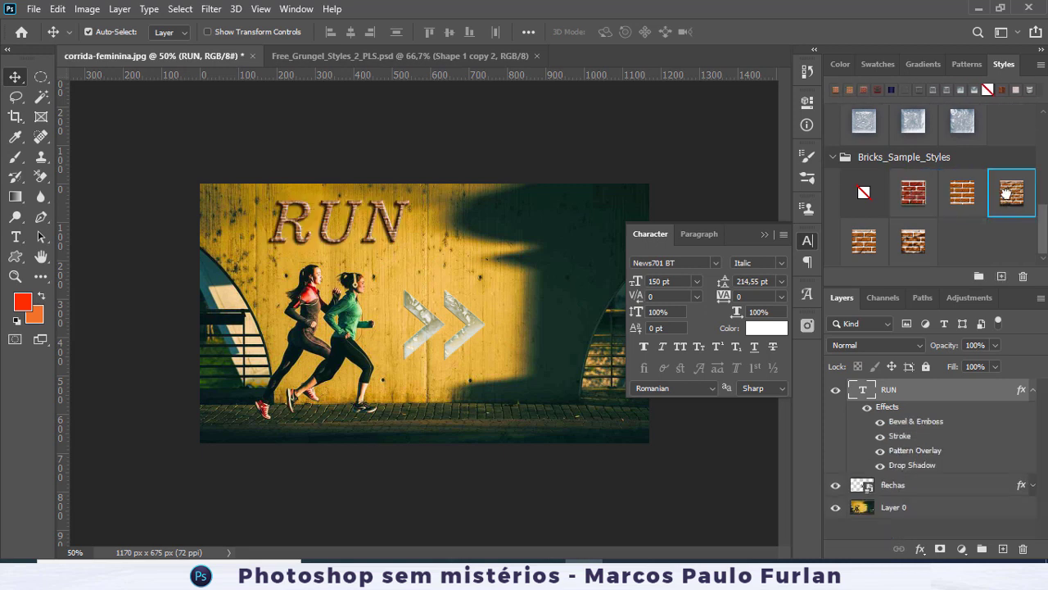
pyautogui.click(916, 241)
pyautogui.click(958, 201)
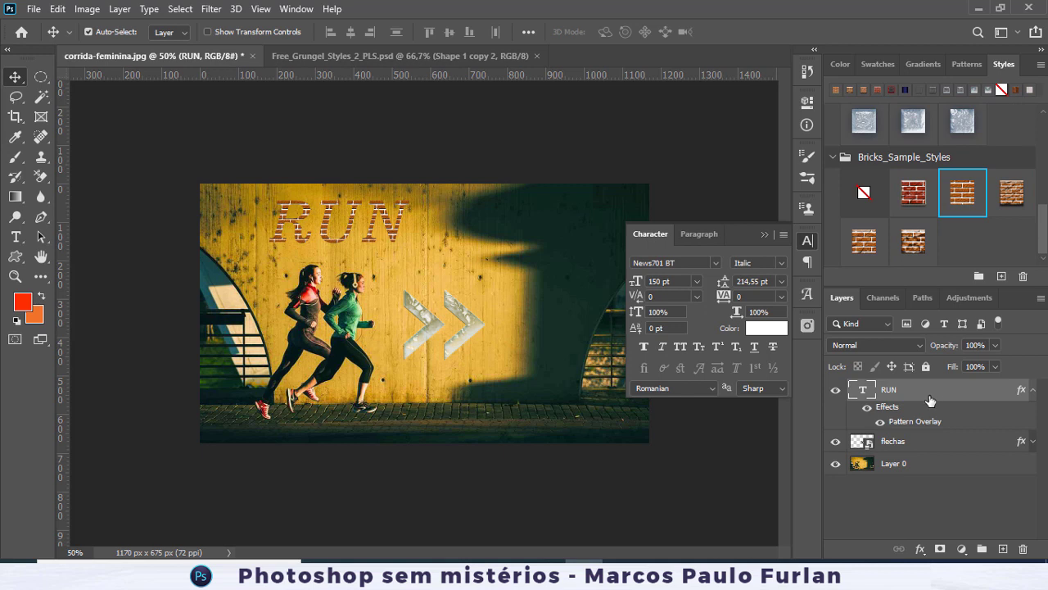
# - Examine the Pattern Overlay settings in the RUN layer's style and close them without changes
pyautogui.doubleClick(939, 395)
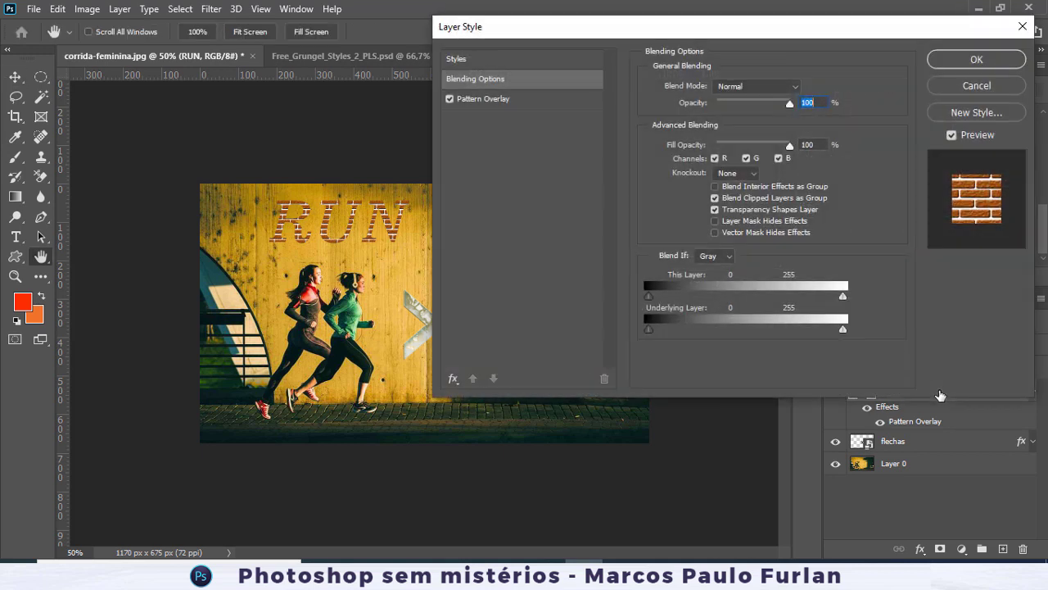
pyautogui.click(486, 99)
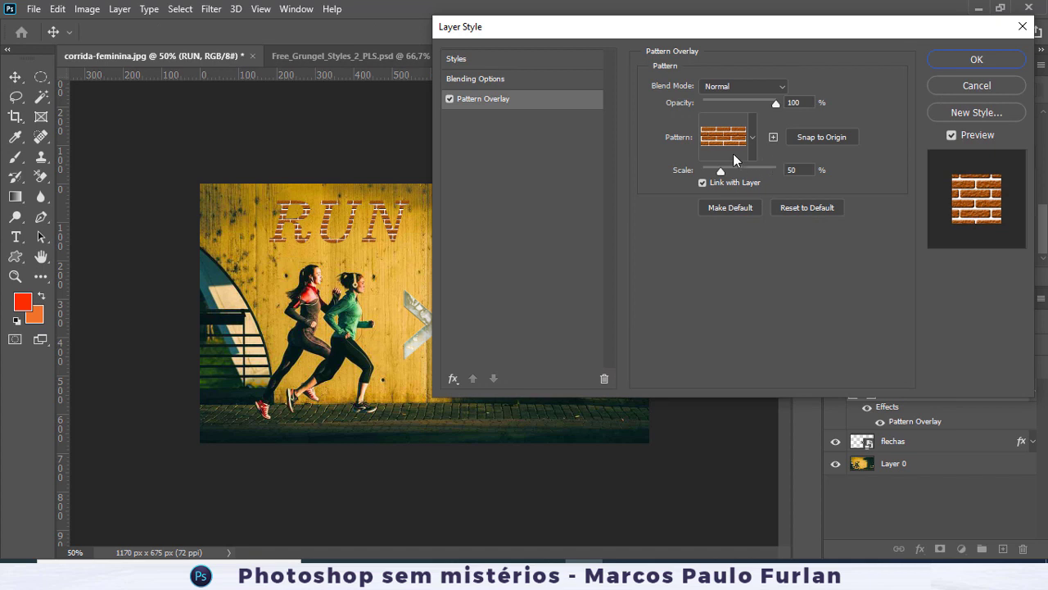
pyautogui.click(975, 85)
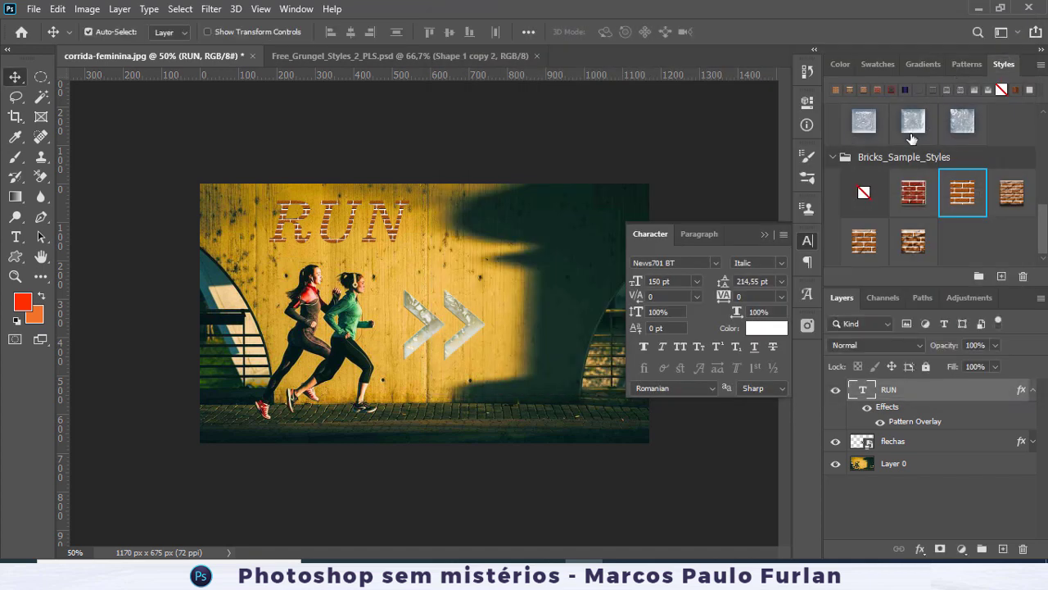
# - Add a 5 px Stroke effect positioned Outside in red #e42121 to the RUN text layer
pyautogui.doubleClick(951, 396)
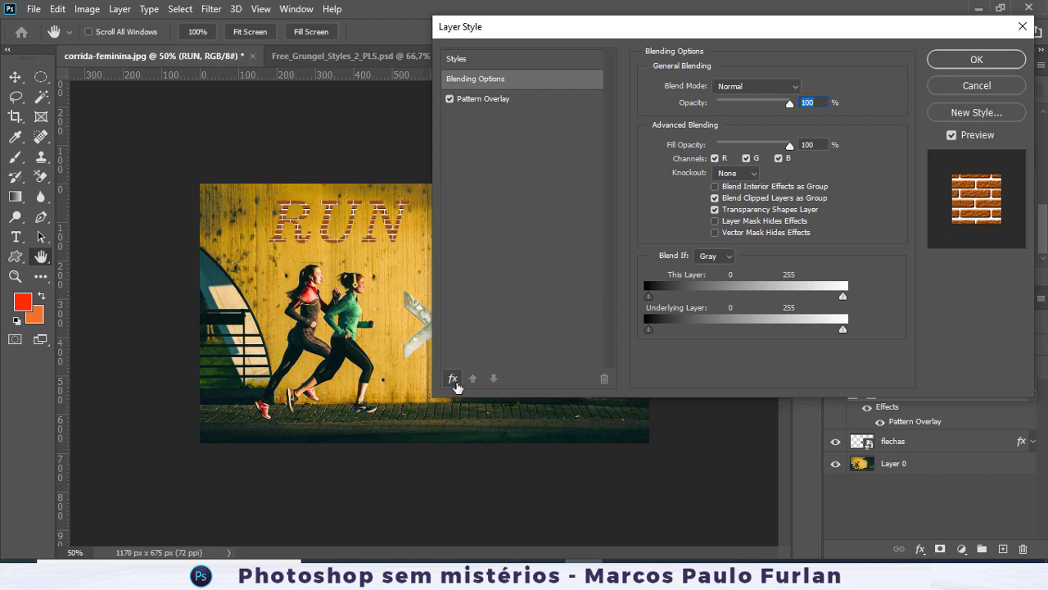
pyautogui.click(455, 382)
pyautogui.click(492, 226)
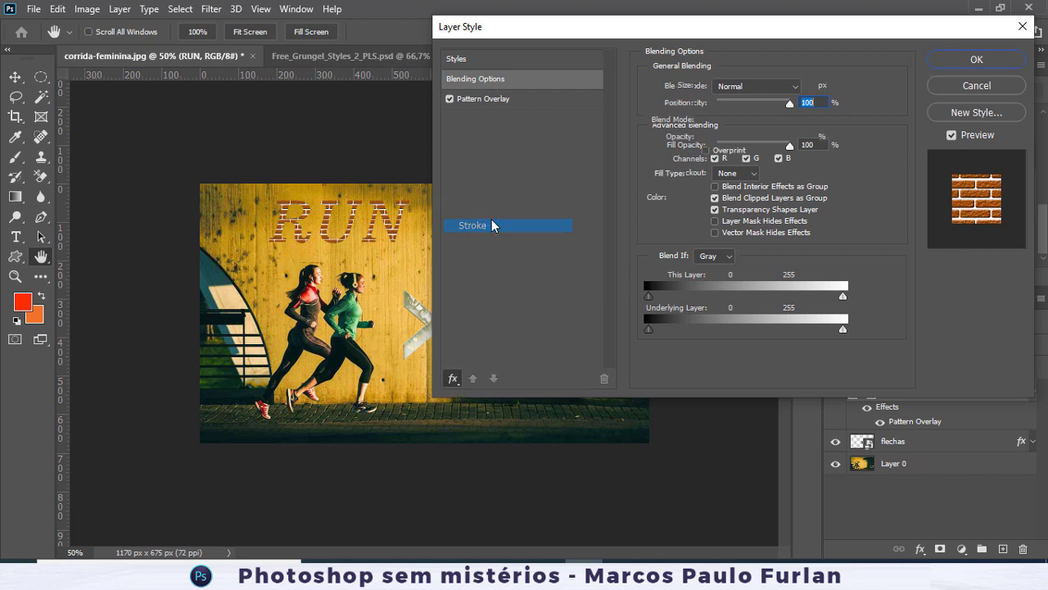
pyautogui.moveTo(706, 88); pyautogui.dragTo(705, 88)
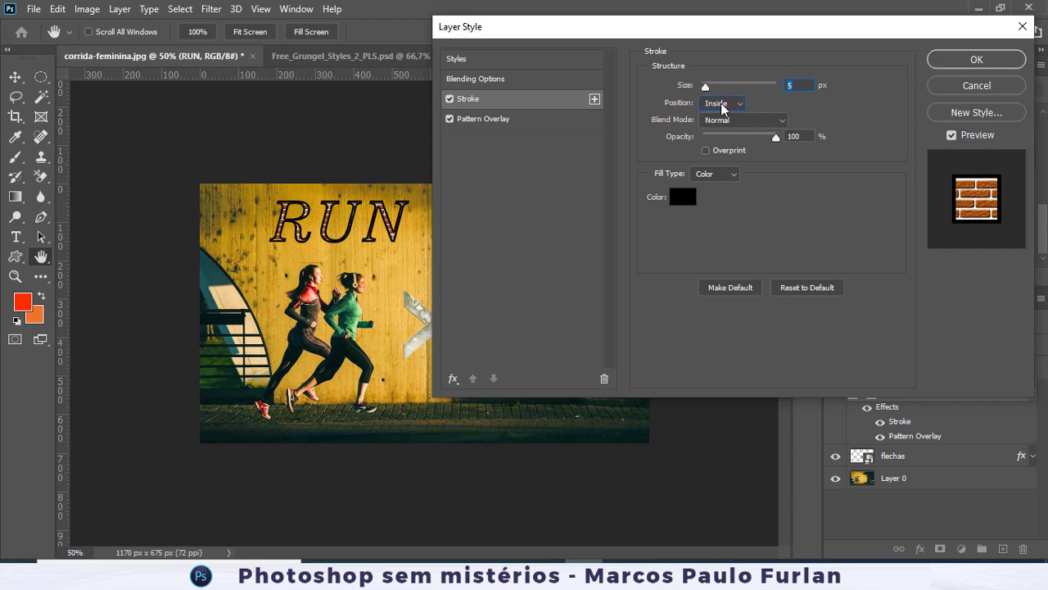
pyautogui.click(723, 104)
pyautogui.click(724, 114)
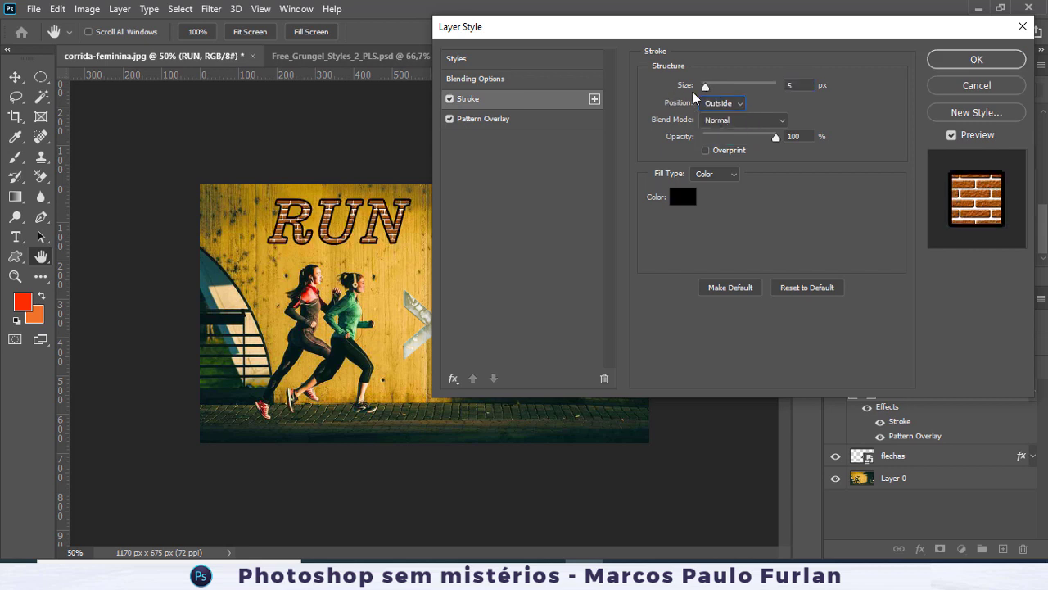
pyautogui.click(677, 196)
pyautogui.click(730, 153)
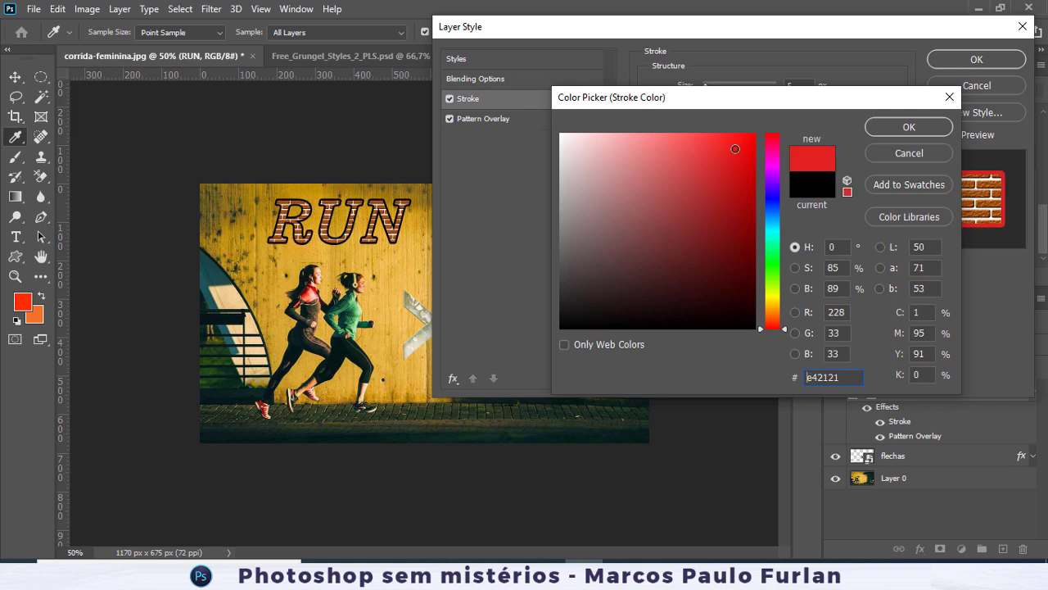
pyautogui.click(883, 130)
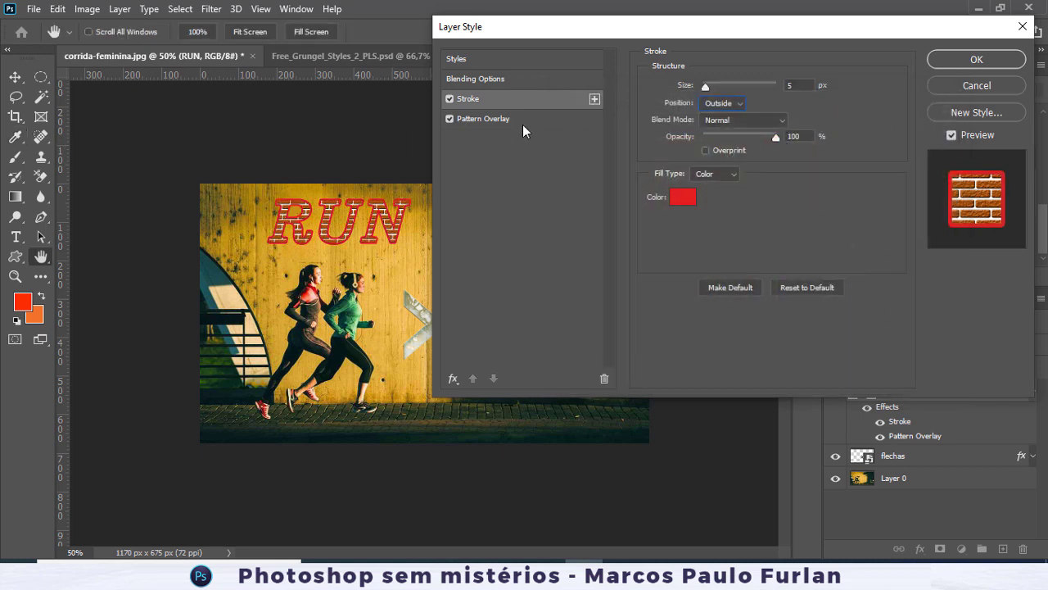
# - Add a Drop Shadow to the RUN text with 100% opacity, 16 px distance and 10 px size, and apply the layer style
pyautogui.click(452, 379)
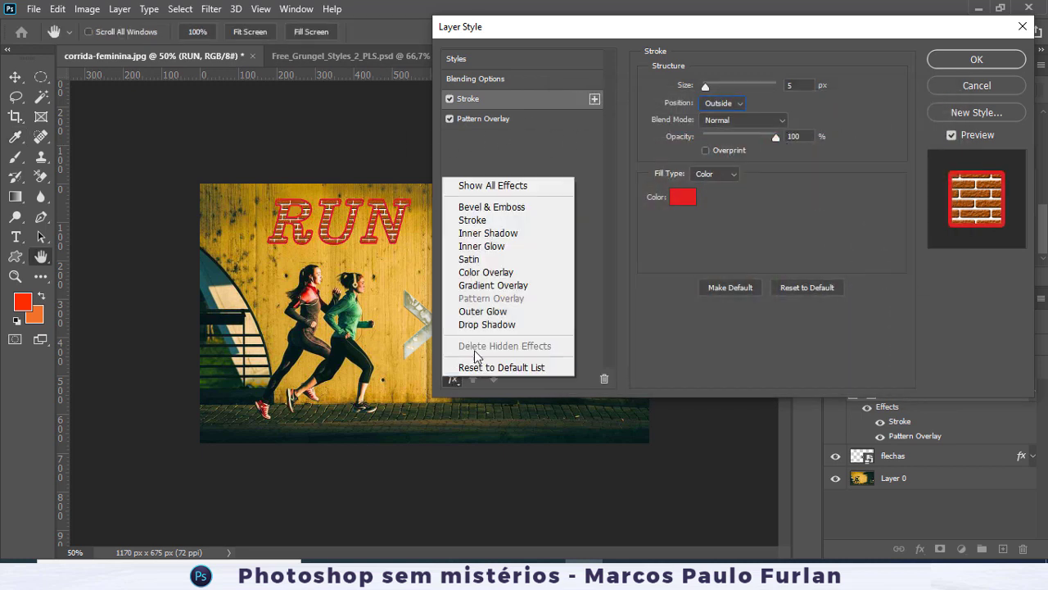
pyautogui.click(489, 326)
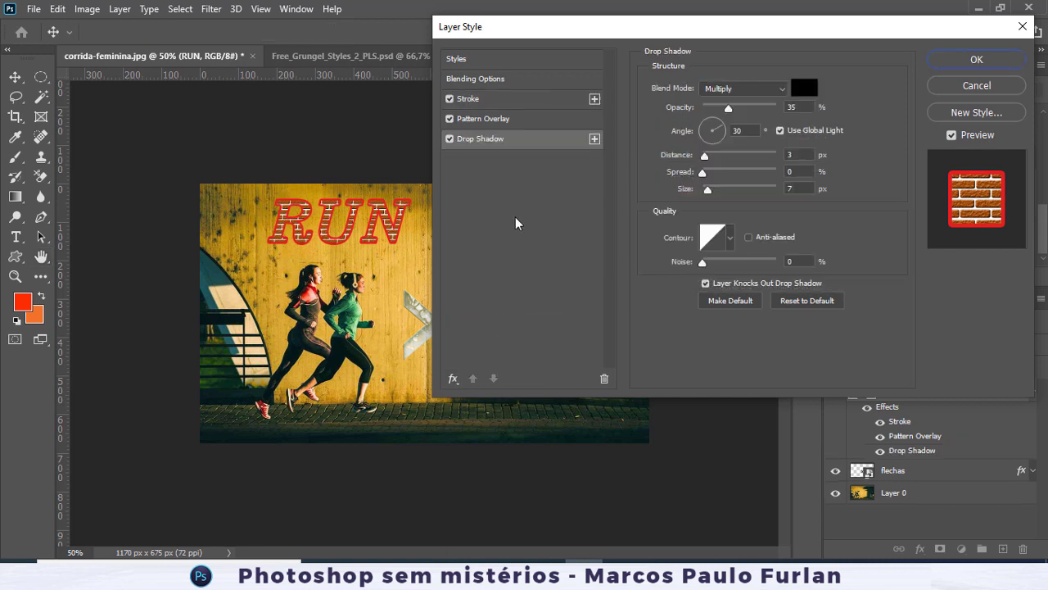
pyautogui.moveTo(709, 188); pyautogui.dragTo(714, 190)
pyautogui.moveTo(704, 155); pyautogui.dragTo(722, 156)
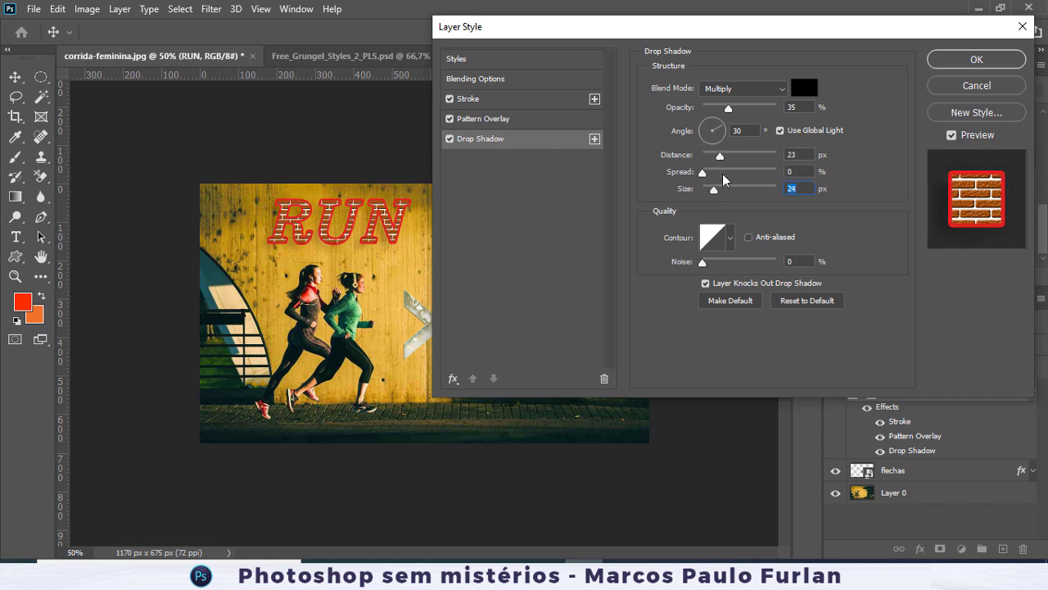
pyautogui.moveTo(714, 195); pyautogui.dragTo(718, 160)
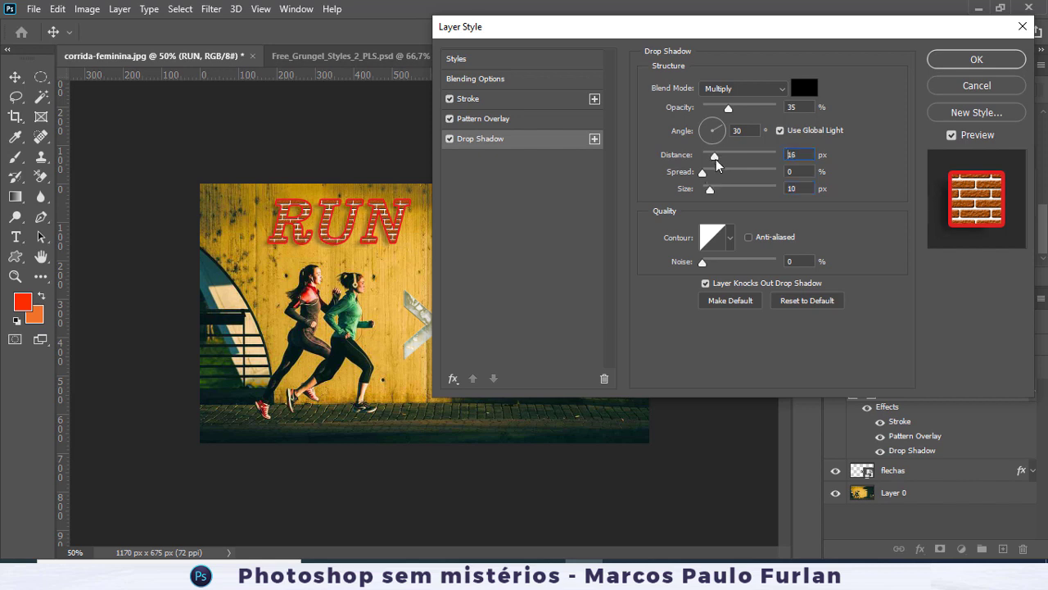
pyautogui.moveTo(738, 112); pyautogui.dragTo(800, 114)
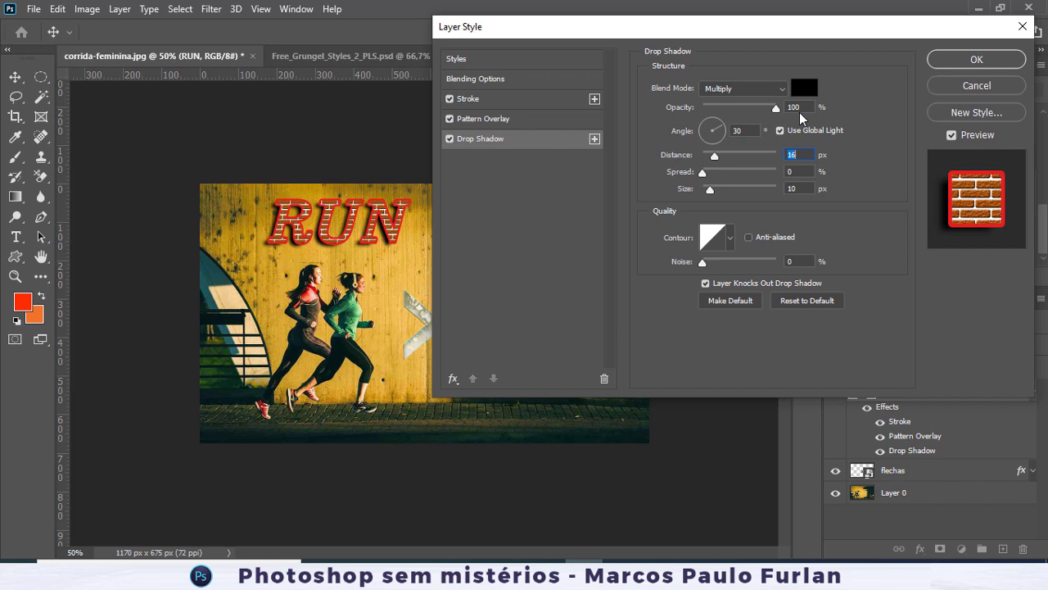
pyautogui.click(976, 59)
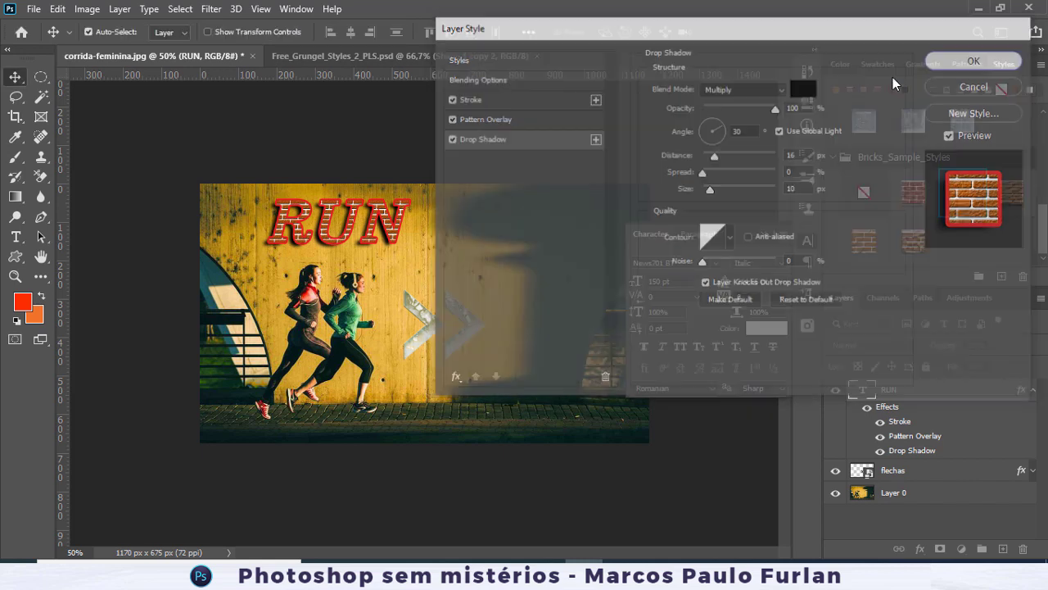
# - Set the RUN text to the appleberry font with a tracking of 150
pyautogui.click(716, 263)
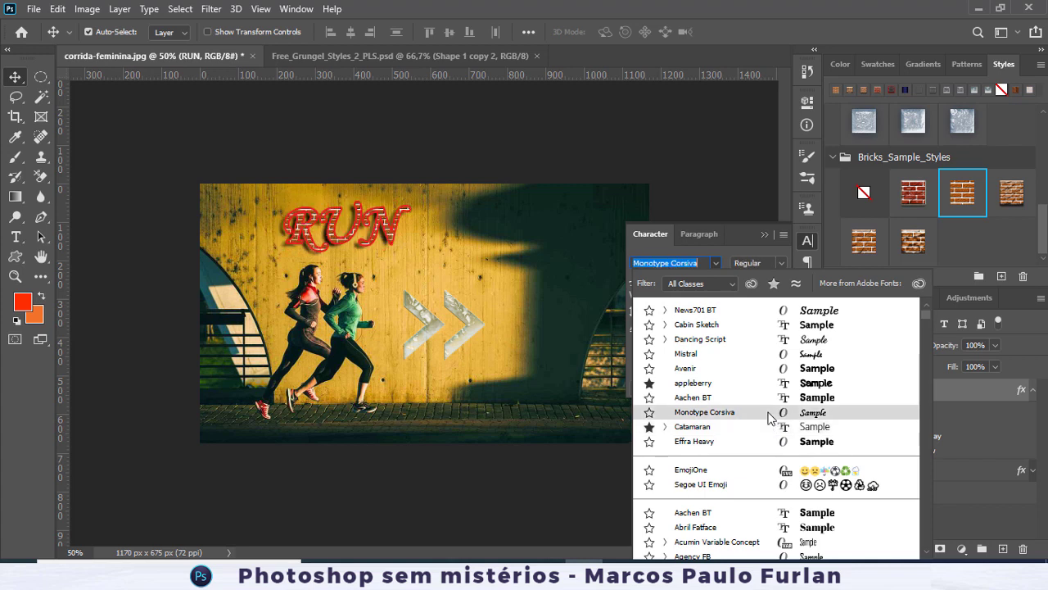
pyautogui.scroll(-5, 769, 419)
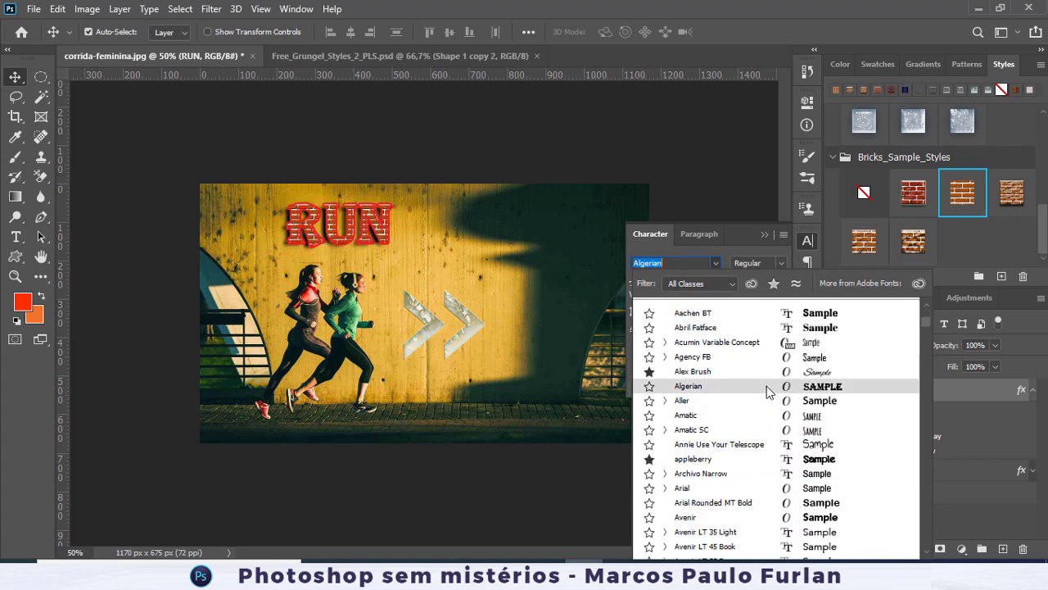
pyautogui.click(791, 460)
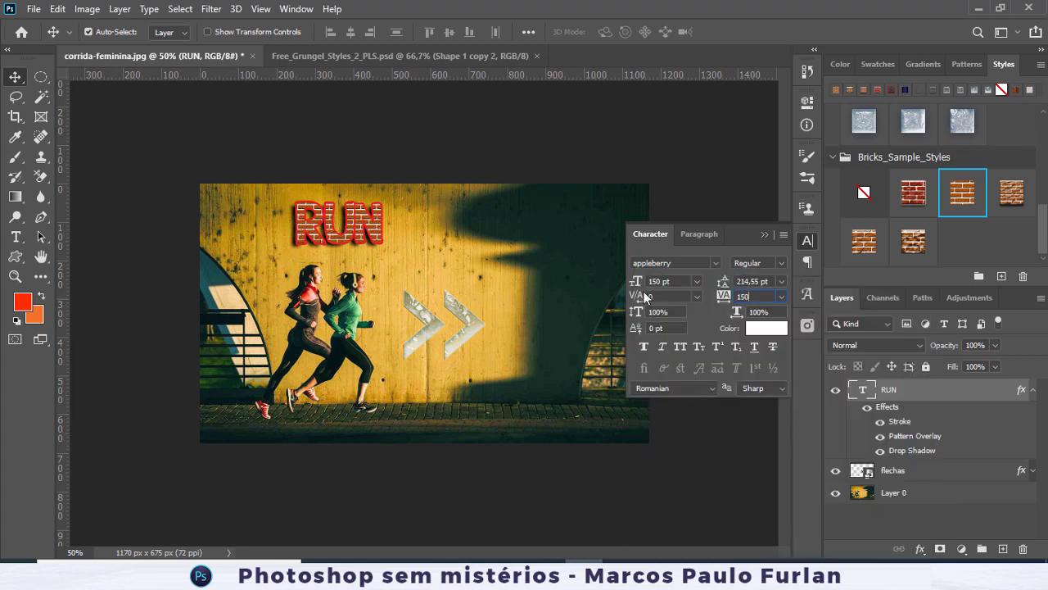
pyautogui.press('Return')
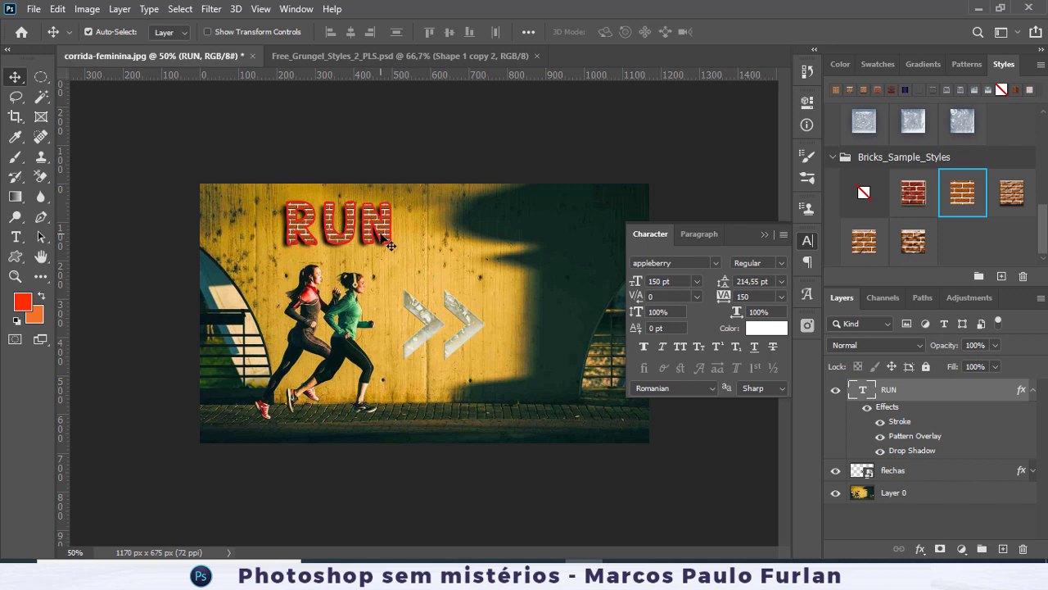
pyautogui.hotkey('ctrl', '0')
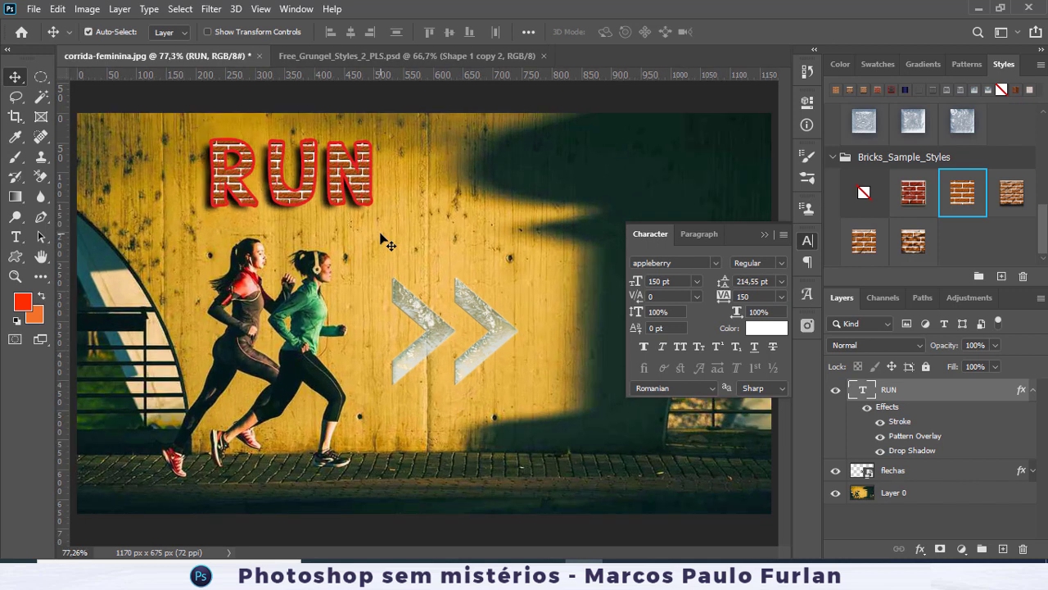
# - Change the RUN text's font to Berlin Sans FB Demi
pyautogui.click(713, 261)
pyautogui.scroll(-8, 733, 426)
pyautogui.scroll(-4, 733, 475)
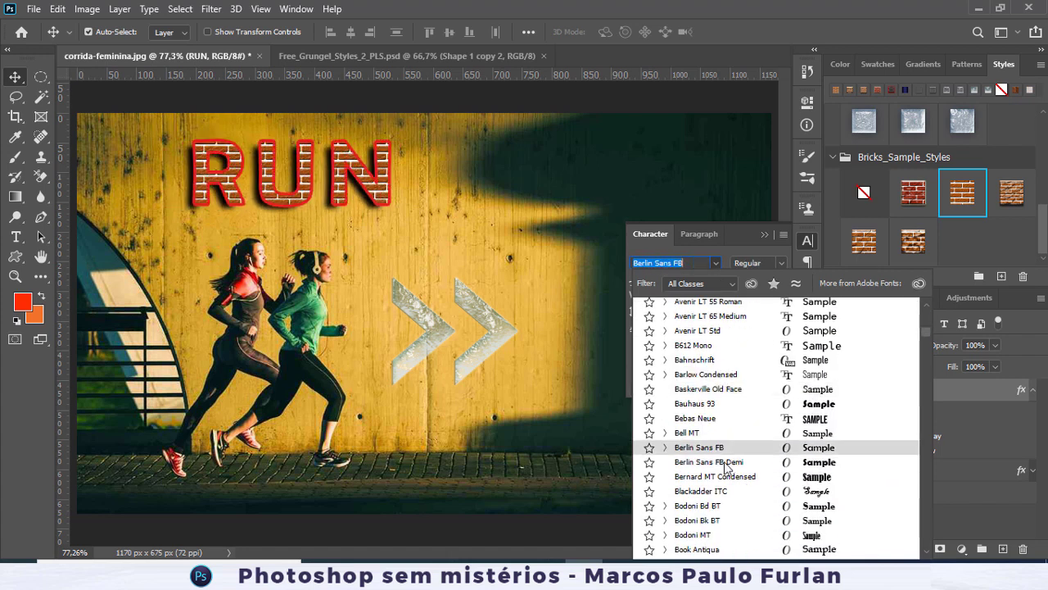
pyautogui.click(725, 463)
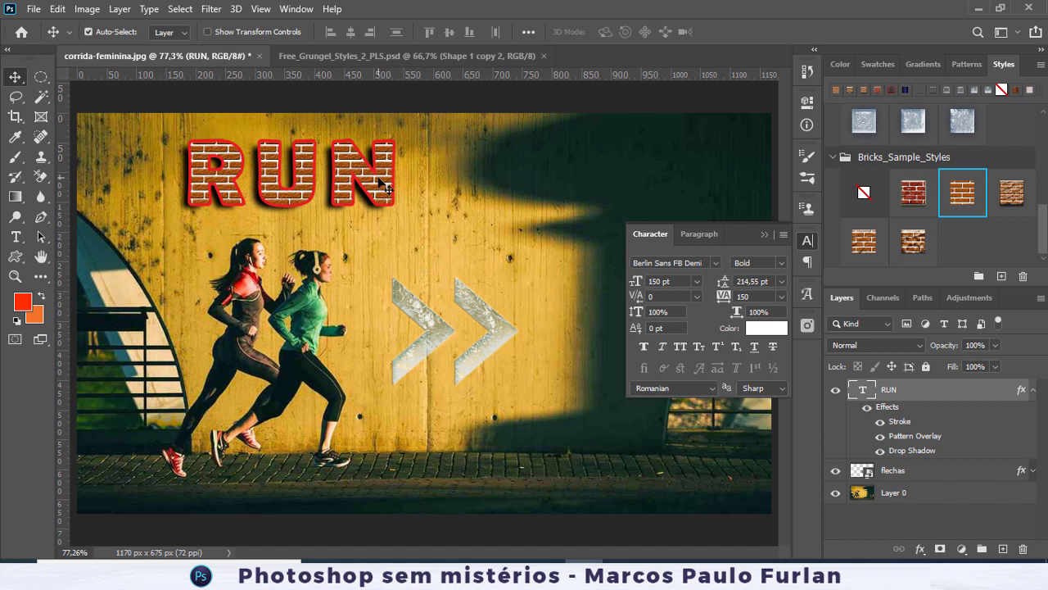
# - Copy the RUN layer's style and paste it onto the flechas layer
pyautogui.rightClick(937, 393)
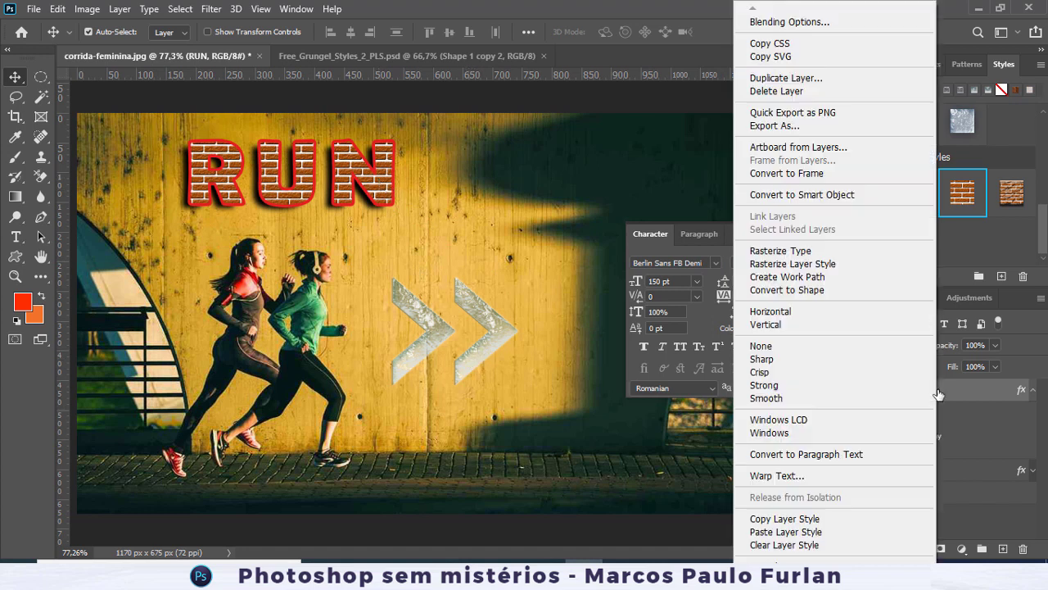
pyautogui.click(824, 518)
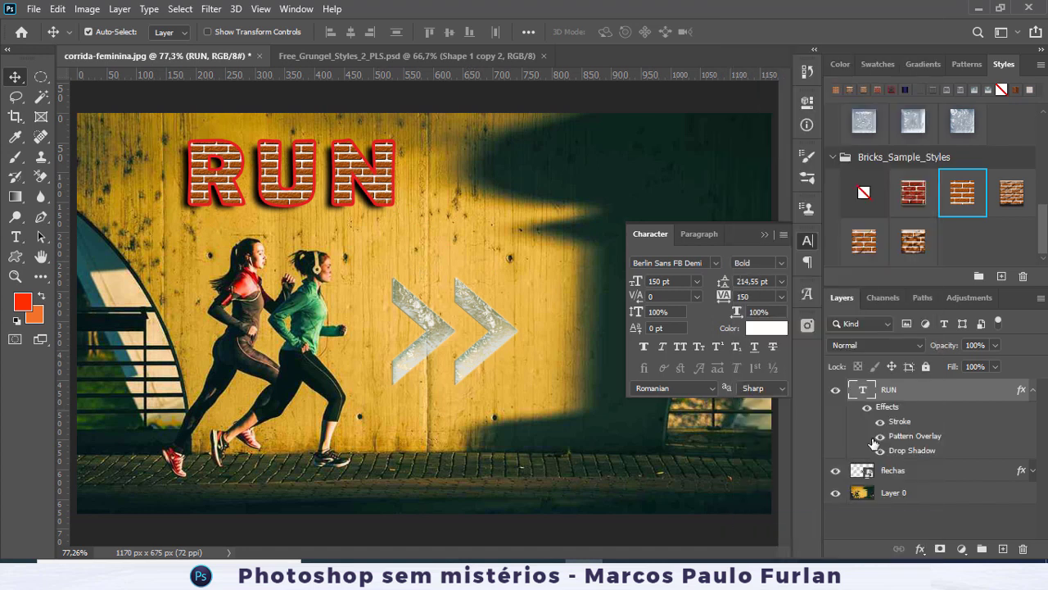
pyautogui.click(924, 470)
pyautogui.rightClick(925, 470)
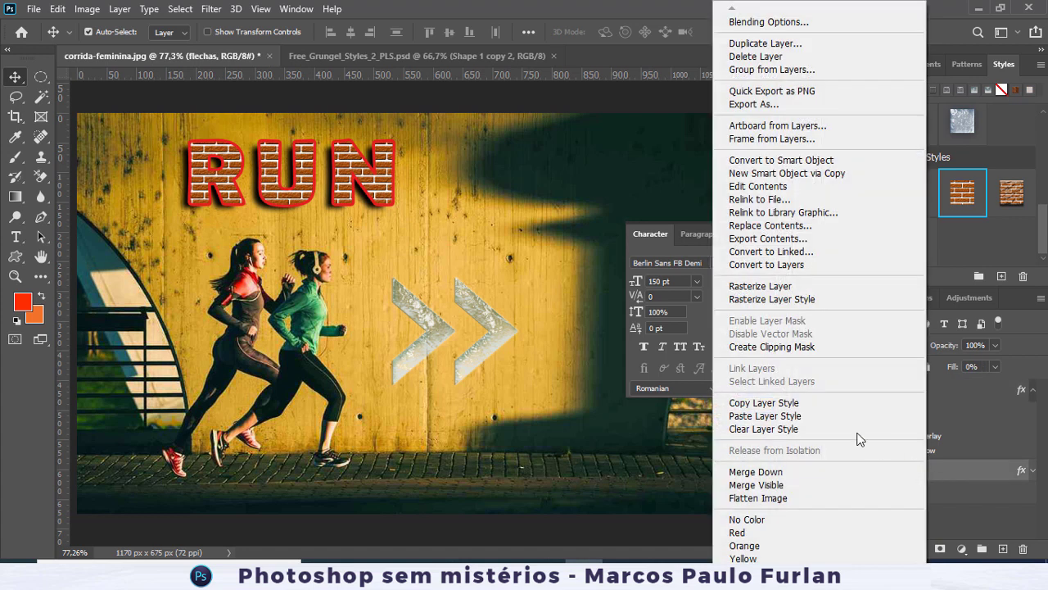
pyautogui.click(831, 417)
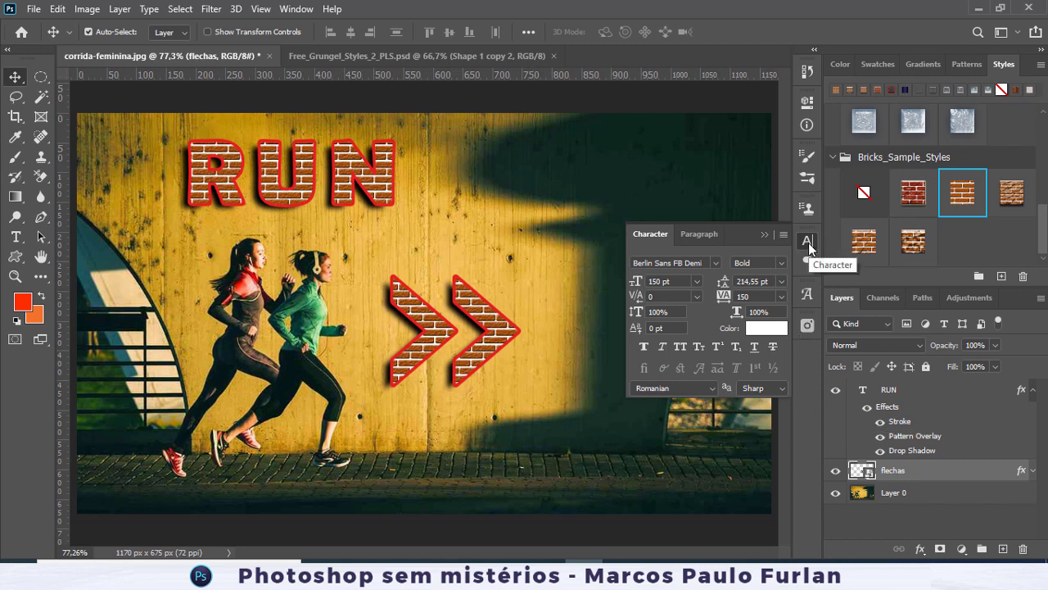
# - Close corrida-feminina.jpg without saving and Free_Grungel_Styles_2_PLS.psd, and open praia.png
pyautogui.click(268, 56)
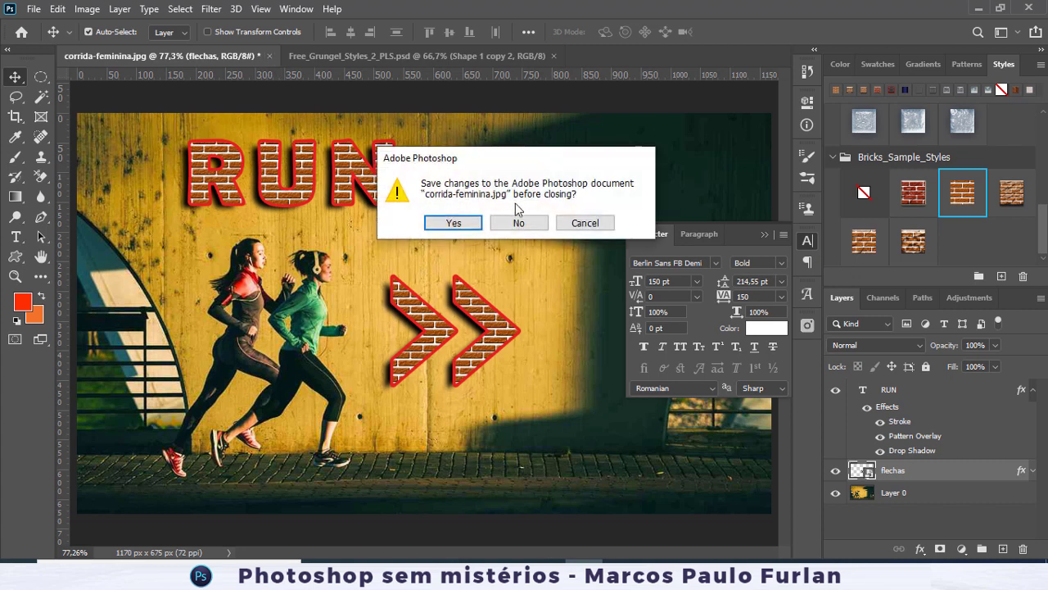
pyautogui.click(519, 223)
pyautogui.click(327, 56)
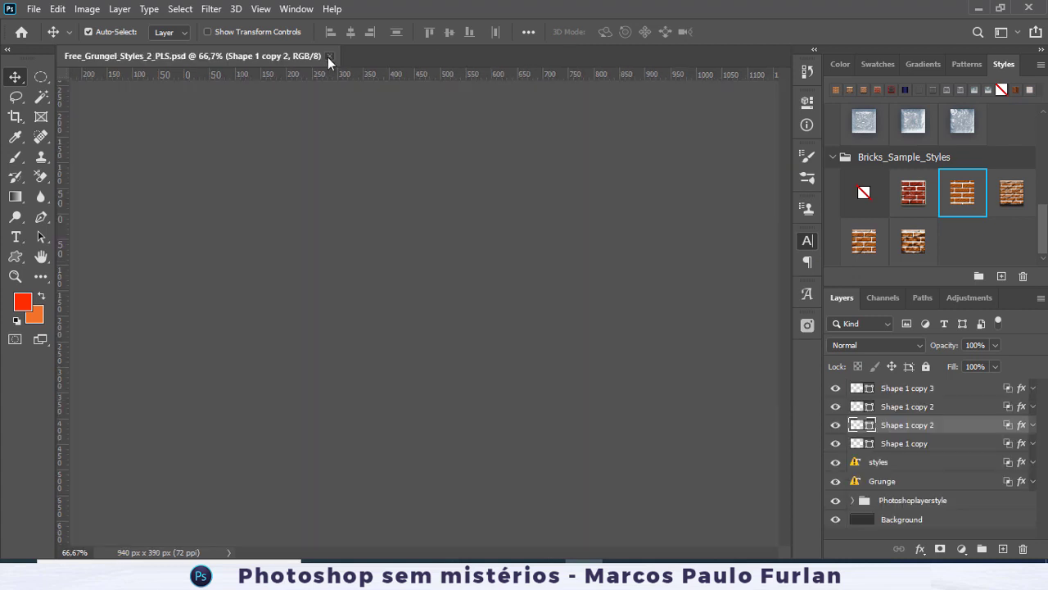
pyautogui.click(767, 306)
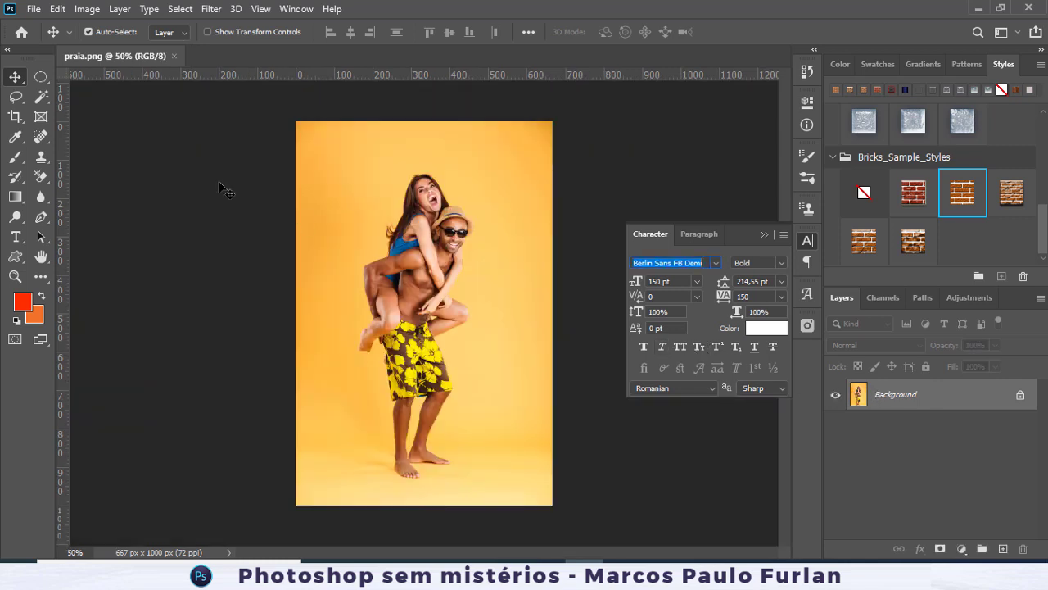
# - Try to select the couple in the beach photo with the Quick Selection tool
pyautogui.click(43, 99)
pyautogui.rightClick(42, 98)
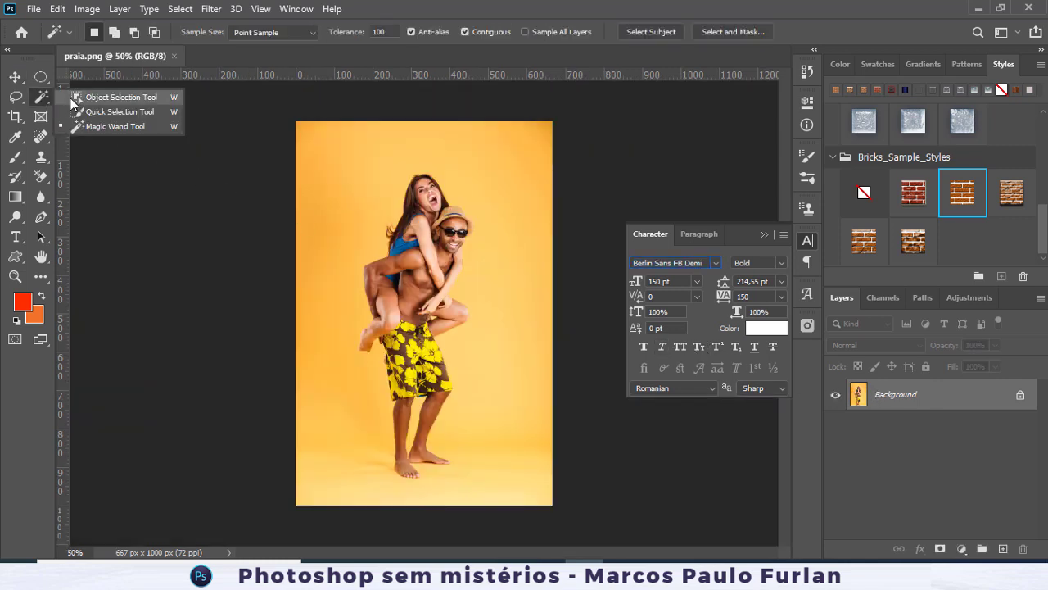
pyautogui.click(78, 112)
pyautogui.moveTo(385, 254); pyautogui.dragTo(492, 486)
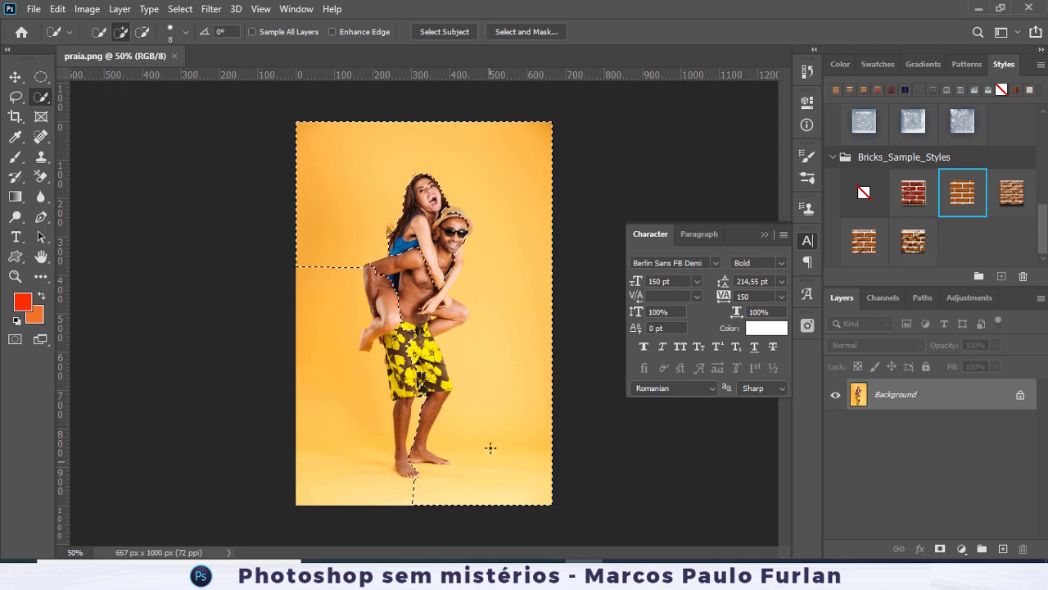
# - Select the couple with the Object Selection tool and copy the selection to a new layer
pyautogui.rightClick(43, 99)
pyautogui.click(78, 96)
pyautogui.moveTo(332, 146); pyautogui.dragTo(511, 496)
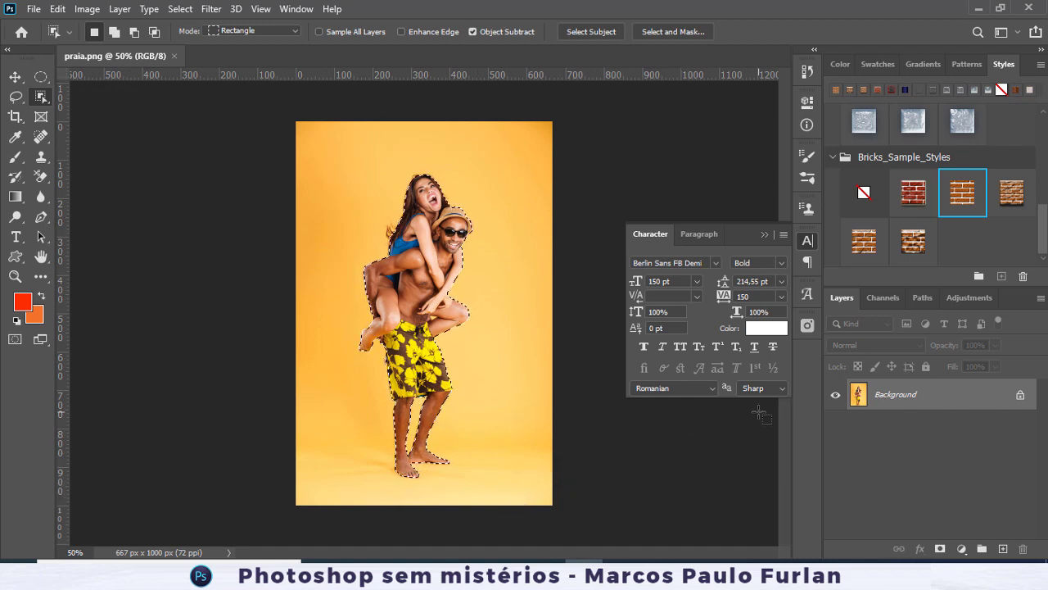
pyautogui.hotkey('ctrl', 'j')
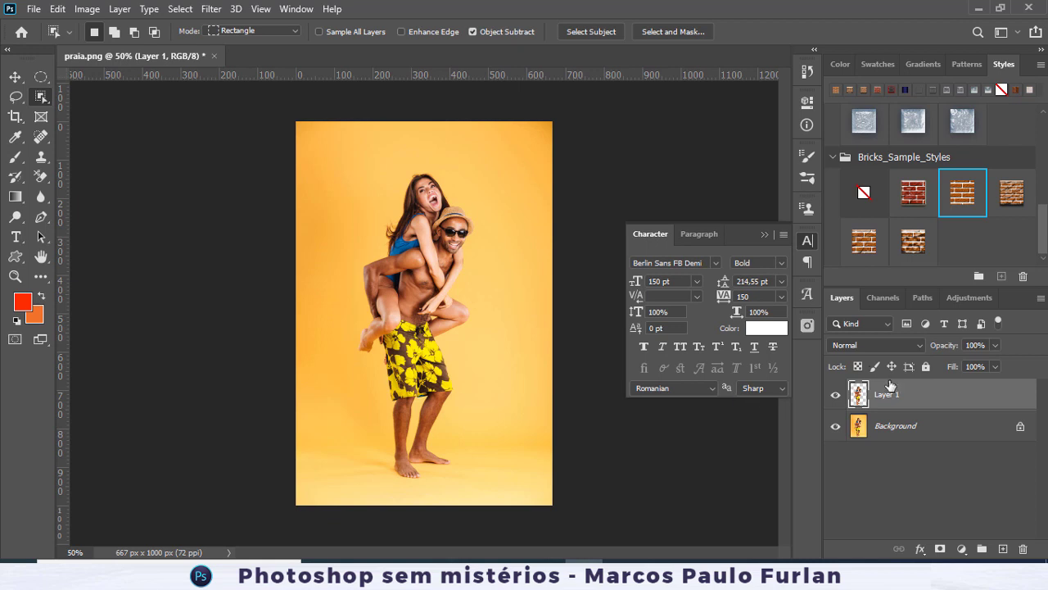
# - Add a red 9 px Stroke positioned Outside to the couple's cut-out layer
pyautogui.doubleClick(976, 402)
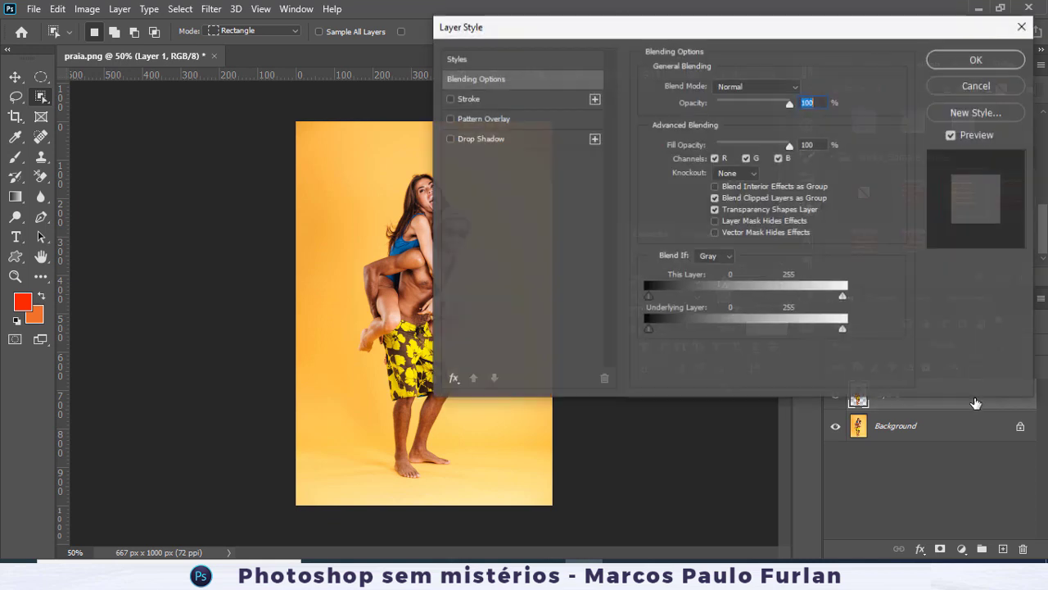
pyautogui.click(469, 99)
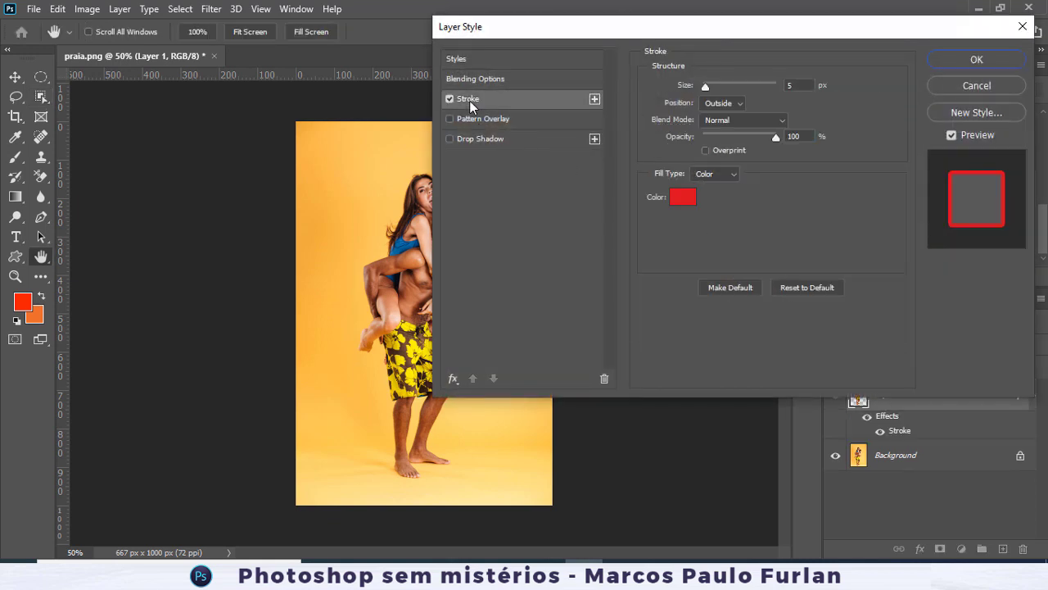
pyautogui.moveTo(709, 88); pyautogui.dragTo(710, 89)
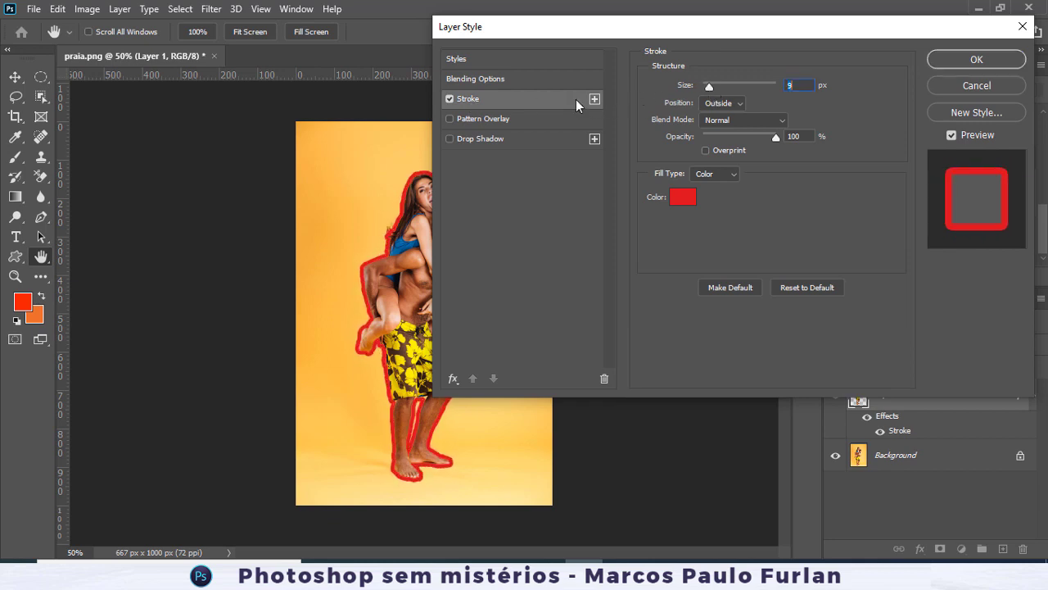
# - Try the Blend If range for This Layer and toggle the G channel in the cut-out layer's Blending Options
pyautogui.click(505, 82)
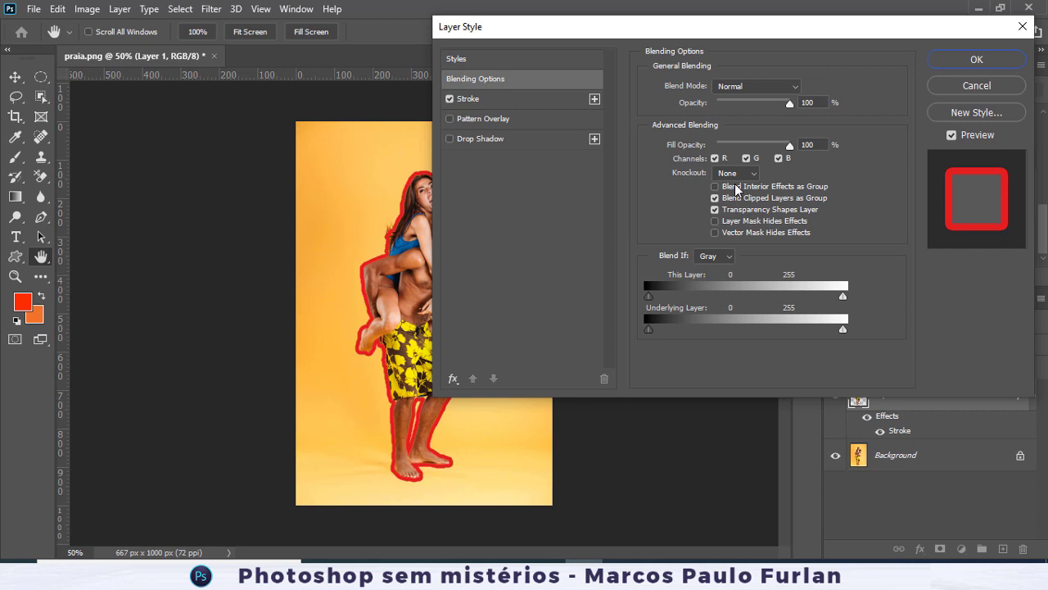
pyautogui.moveTo(774, 32); pyautogui.dragTo(854, 44)
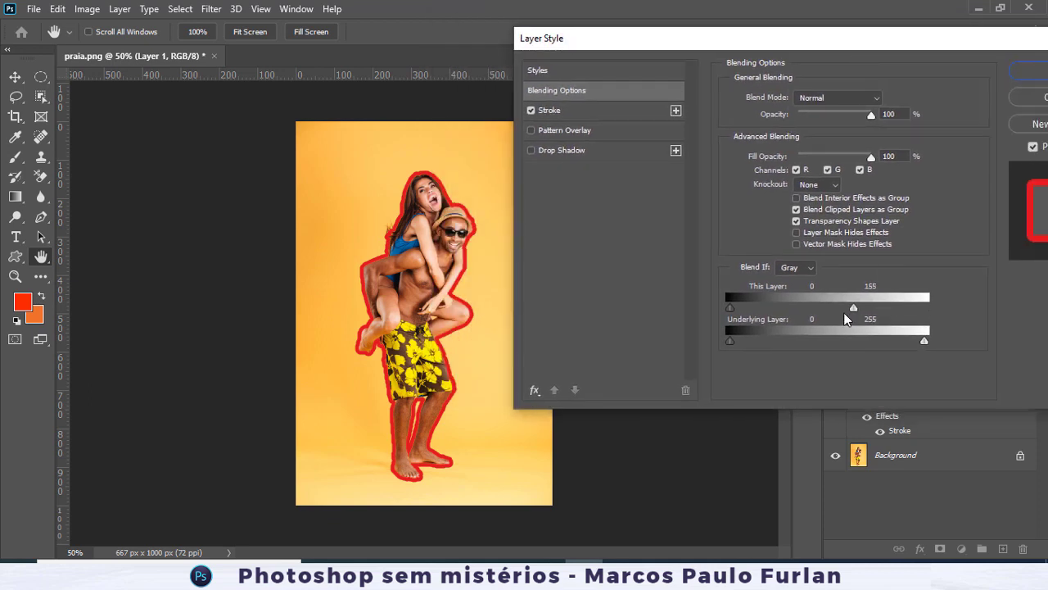
pyautogui.moveTo(927, 344); pyautogui.dragTo(983, 334)
pyautogui.click(830, 172)
pyautogui.click(829, 170)
# - Turn off the Stroke and add an Outer Glow with 11% noise, 10% spread and 43 px size
pyautogui.click(549, 111)
pyautogui.click(531, 110)
pyautogui.click(535, 389)
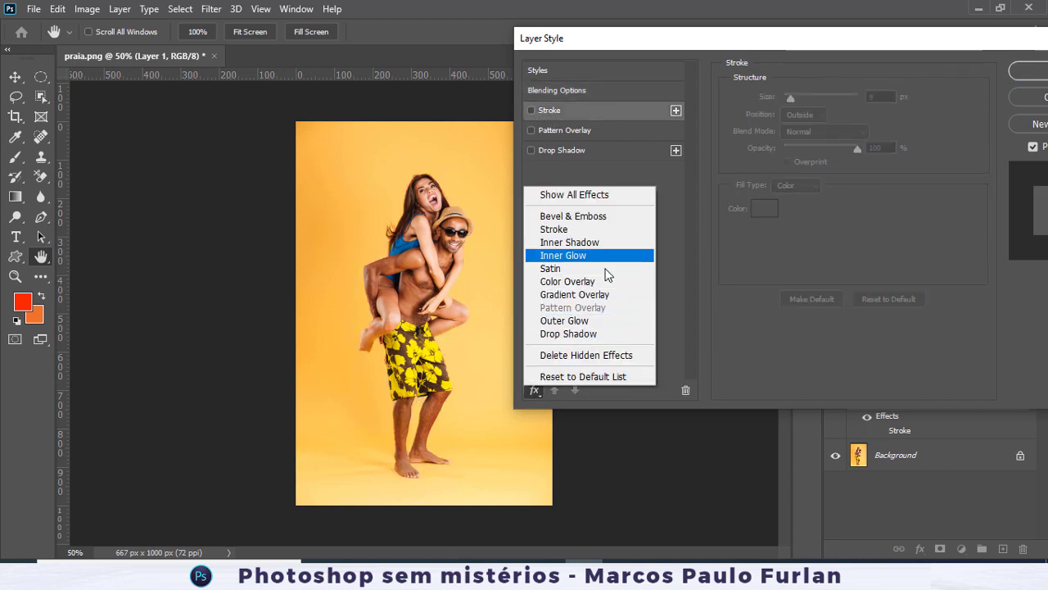
pyautogui.click(597, 321)
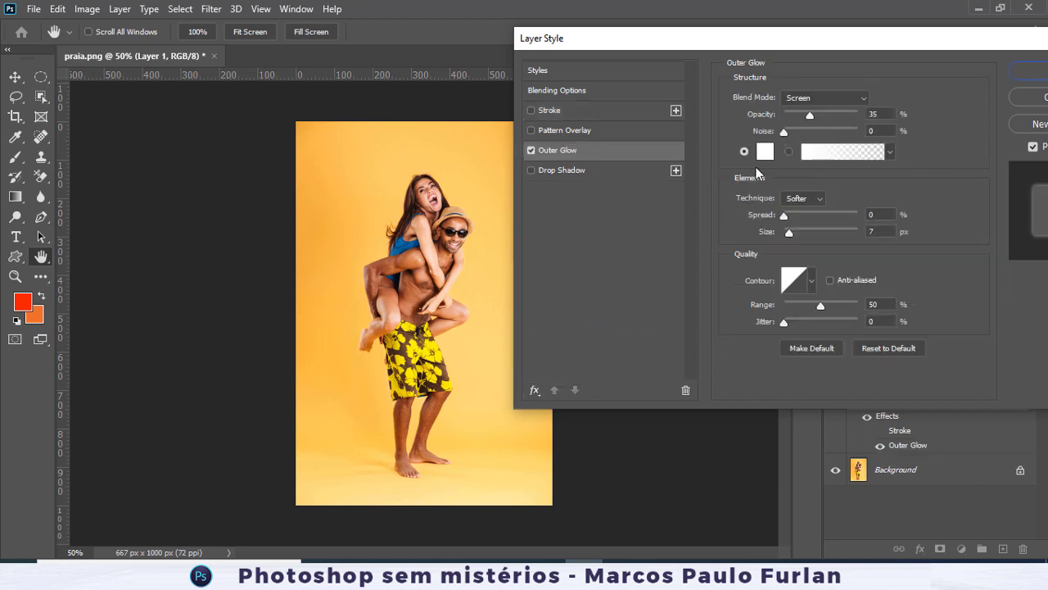
pyautogui.moveTo(785, 131); pyautogui.dragTo(792, 132)
pyautogui.moveTo(791, 232)
pyautogui.mouseDown()
pyautogui.moveTo(801, 232)
pyautogui.moveTo(792, 215)
pyautogui.mouseUp()
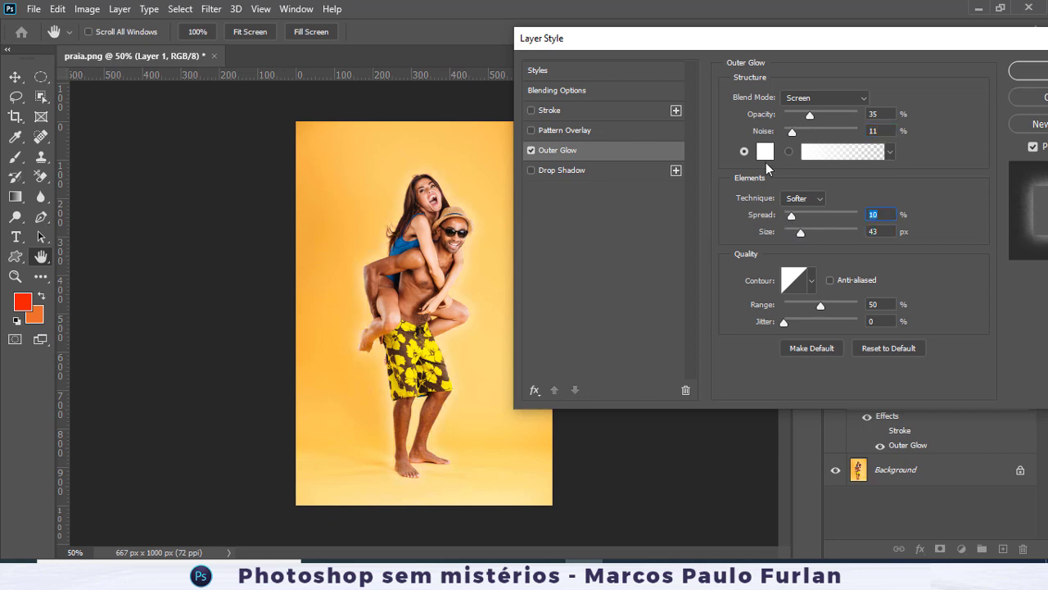
# - Set the Outer Glow's blend mode to Multiply and its color to ff0000
pyautogui.click(818, 100)
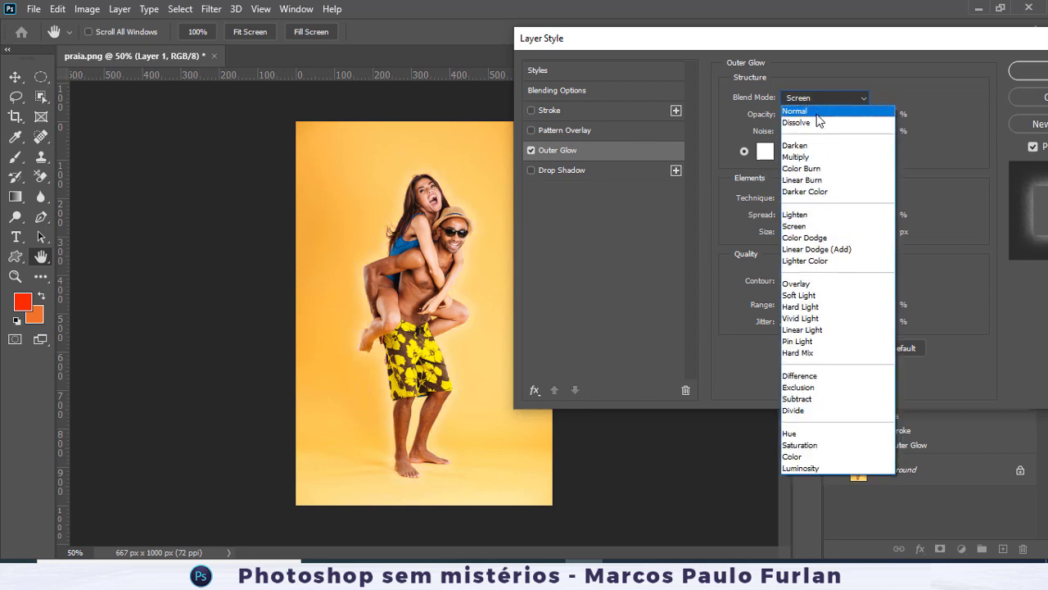
pyautogui.click(812, 155)
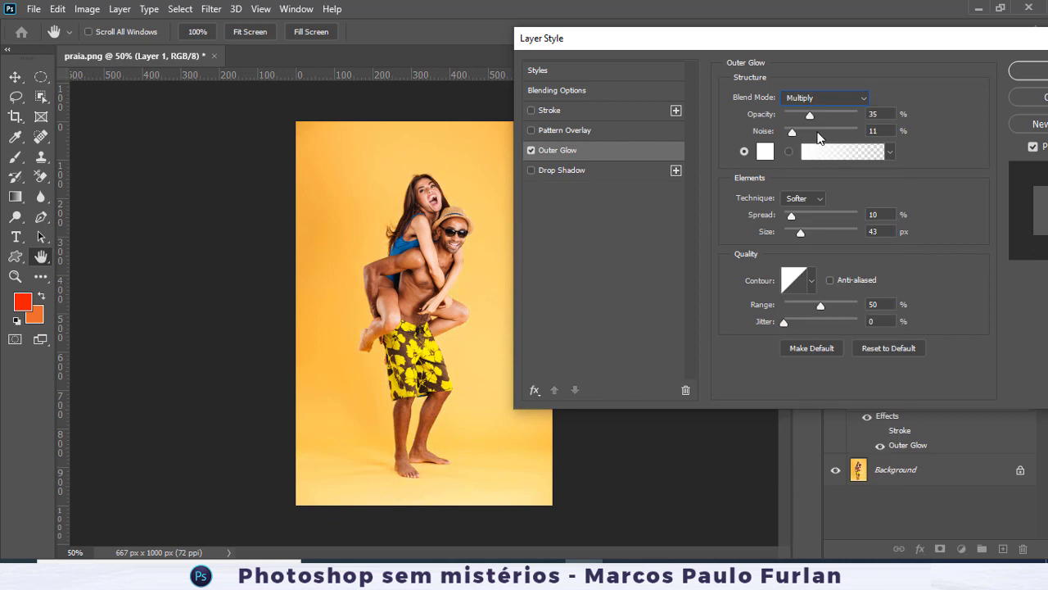
pyautogui.click(765, 151)
pyautogui.write('ff0000')
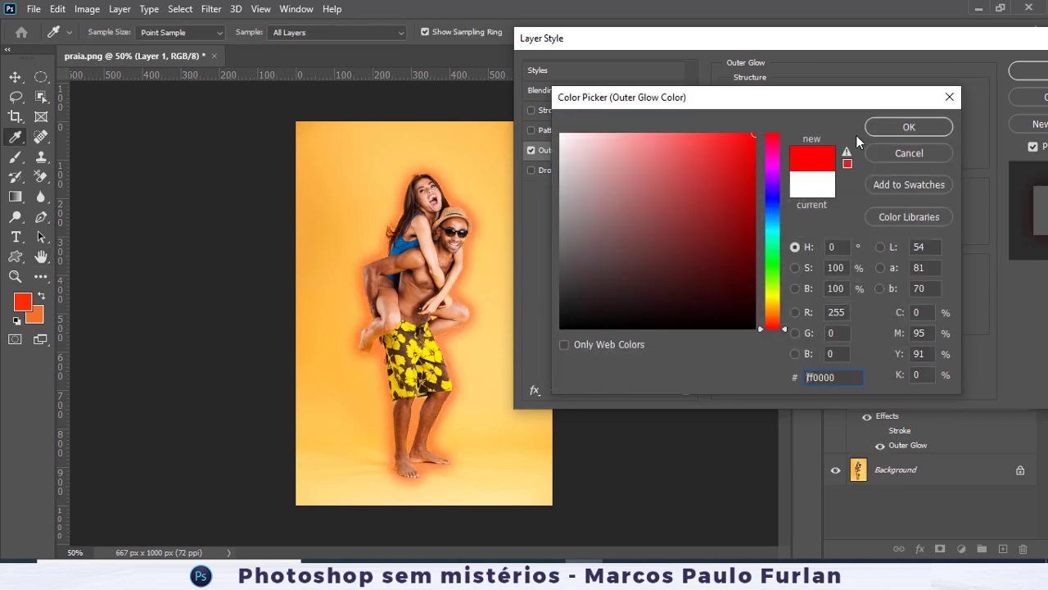
pyautogui.click(886, 129)
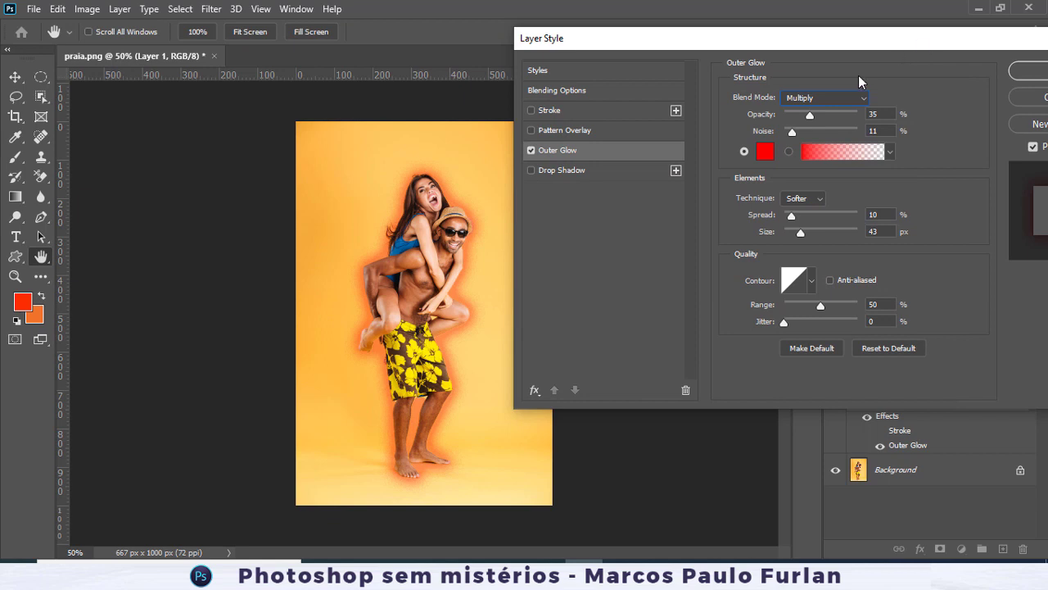
# - Set the Outer Glow to 54% opacity, 26% spread and 43 px size, increase its noise, and apply the layer style
pyautogui.moveTo(796, 213); pyautogui.dragTo(793, 233)
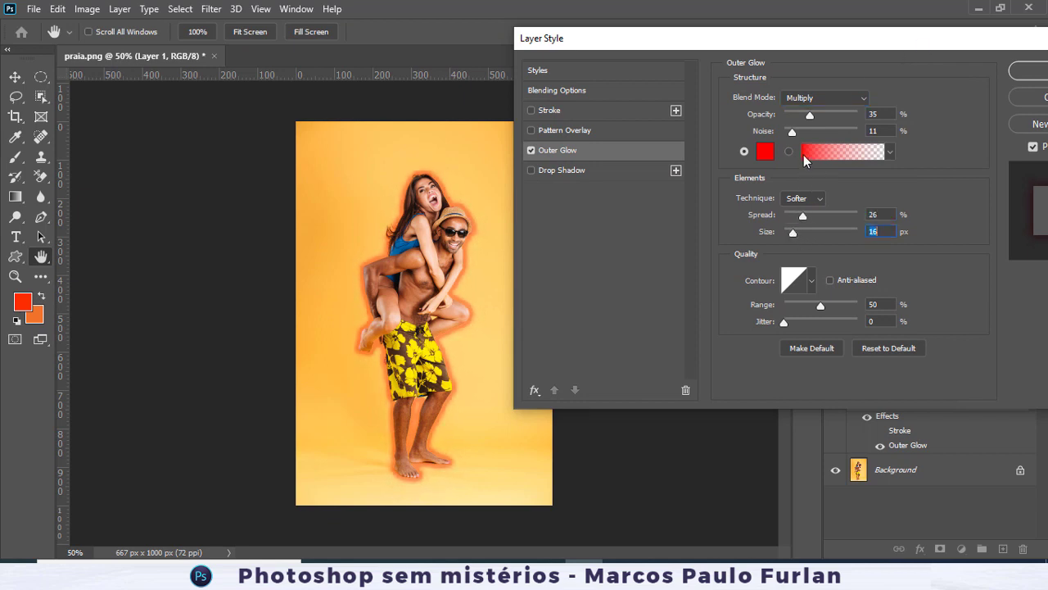
pyautogui.moveTo(812, 113); pyautogui.dragTo(754, 143)
pyautogui.moveTo(806, 115); pyautogui.dragTo(824, 115)
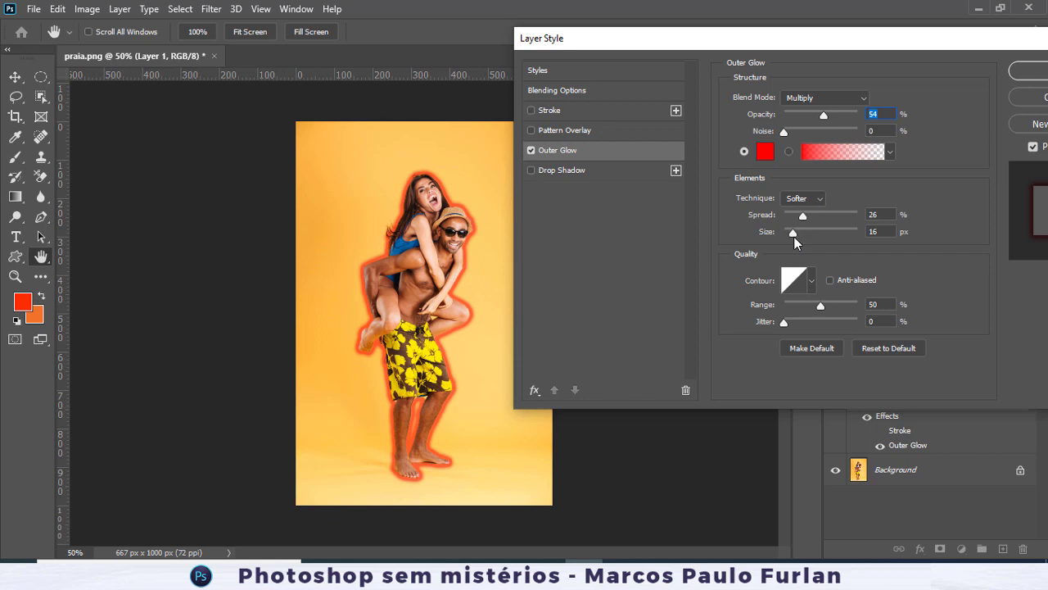
pyautogui.moveTo(794, 235); pyautogui.dragTo(802, 231)
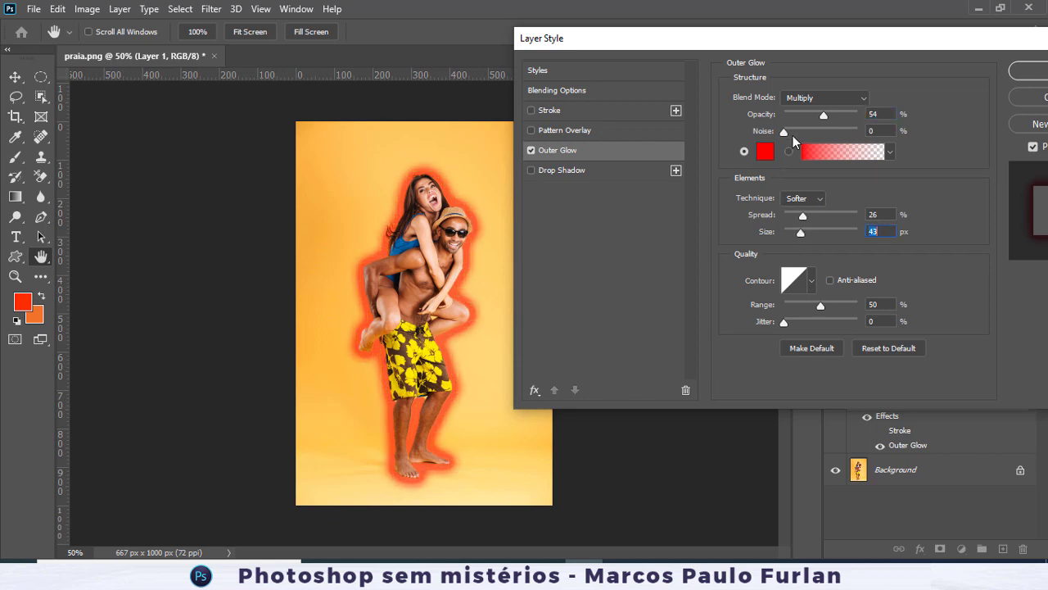
pyautogui.moveTo(814, 133); pyautogui.dragTo(818, 133)
pyautogui.click(1026, 71)
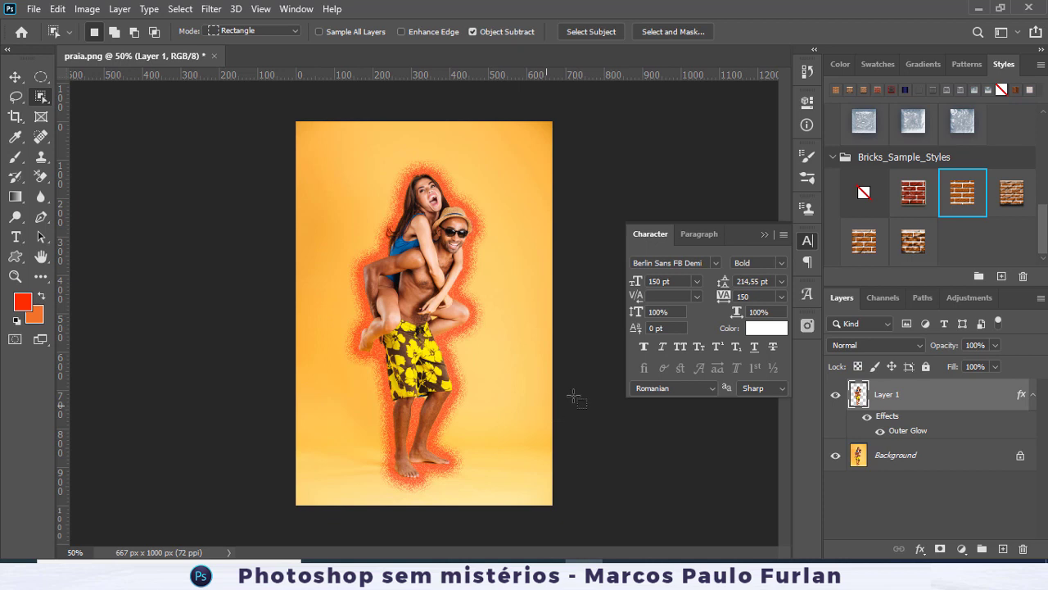
# - Try a translucent glass style and a Bricks_Sample_Styles preset on the couple's cut-out layer, undoing each one
pyautogui.click(860, 119)
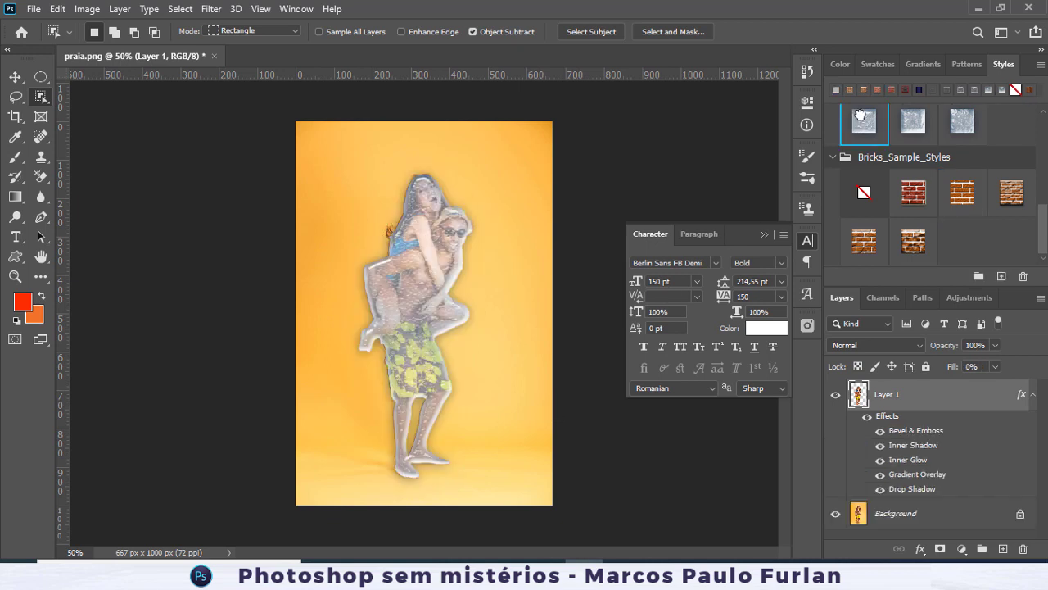
pyautogui.hotkey('ctrl', 'z')
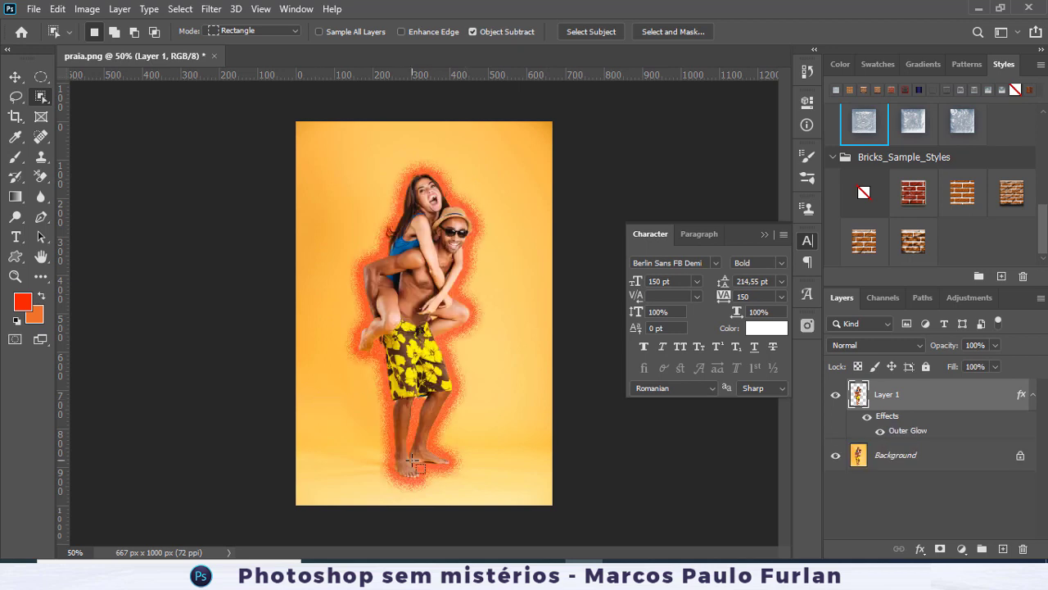
pyautogui.click(16, 77)
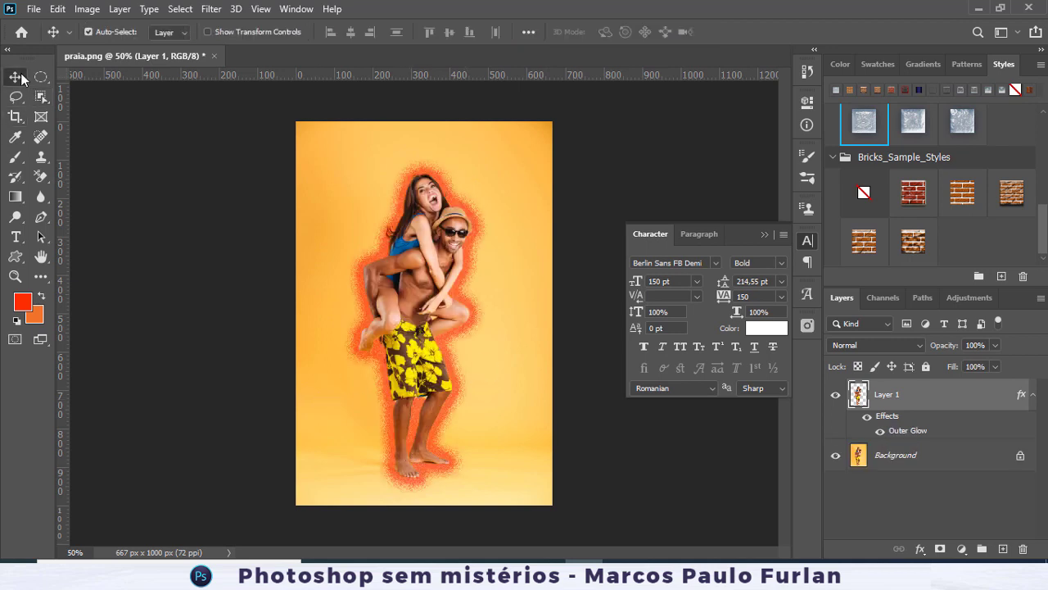
pyautogui.click(867, 238)
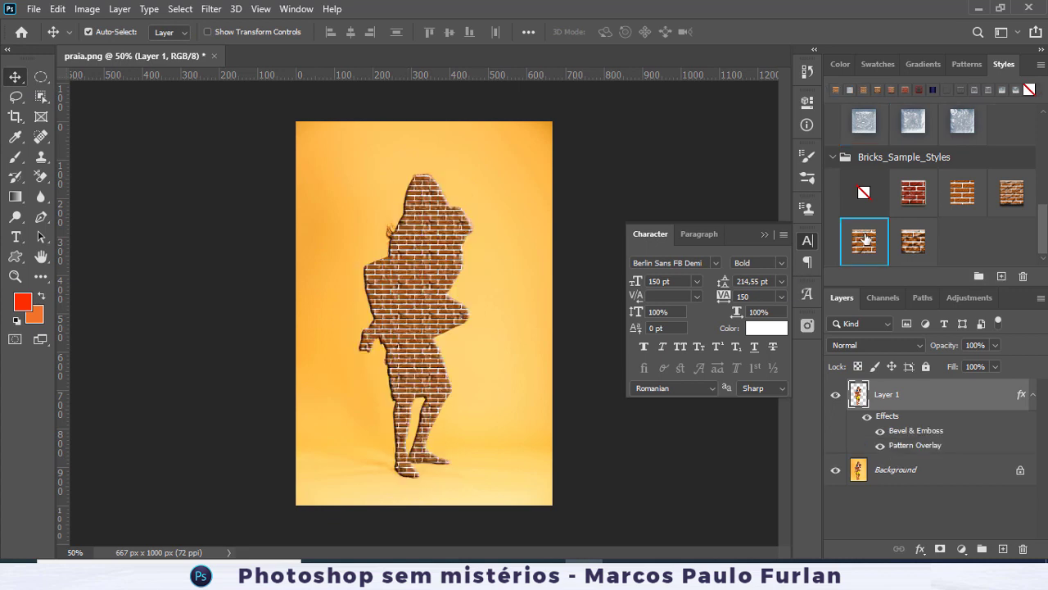
pyautogui.hotkey('ctrl', 'z')
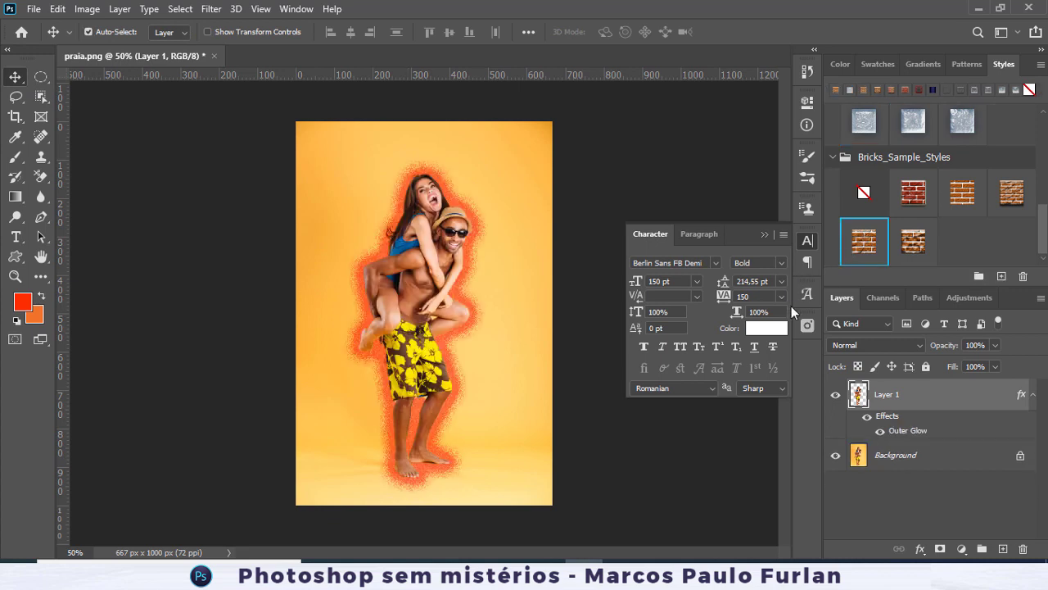
# - Close praia.png without saving the changes
pyautogui.click(213, 56)
pyautogui.click(513, 221)
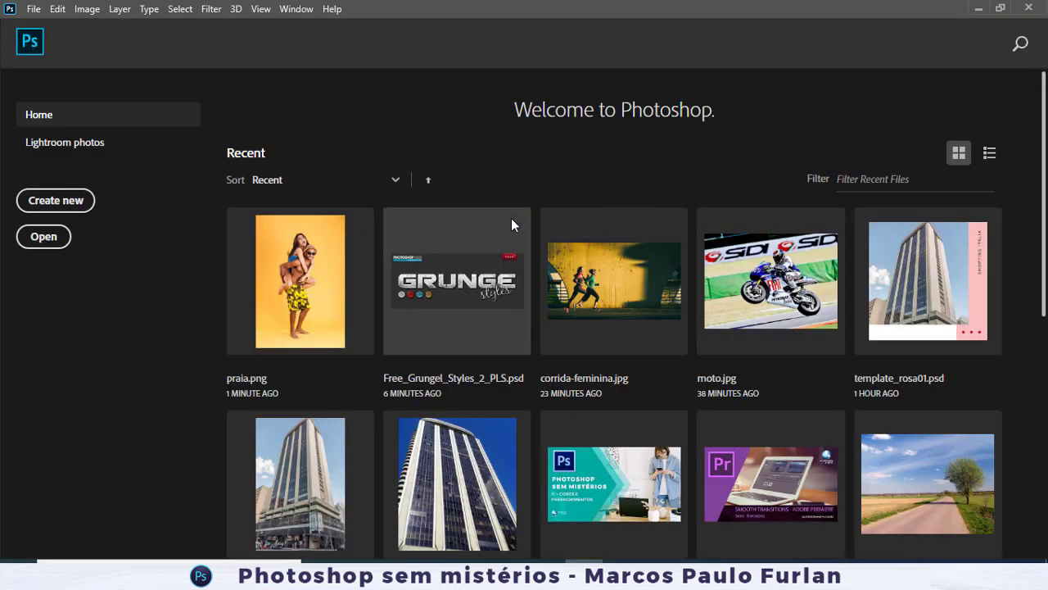
pyautogui.scroll(-1, 510, 219)
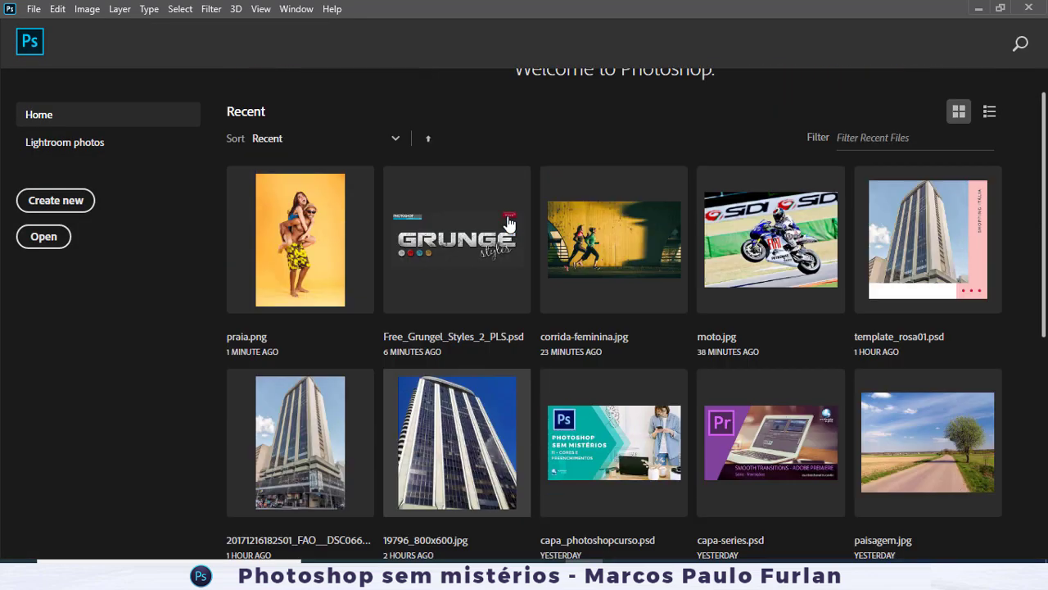
pyautogui.scroll(1, 510, 221)
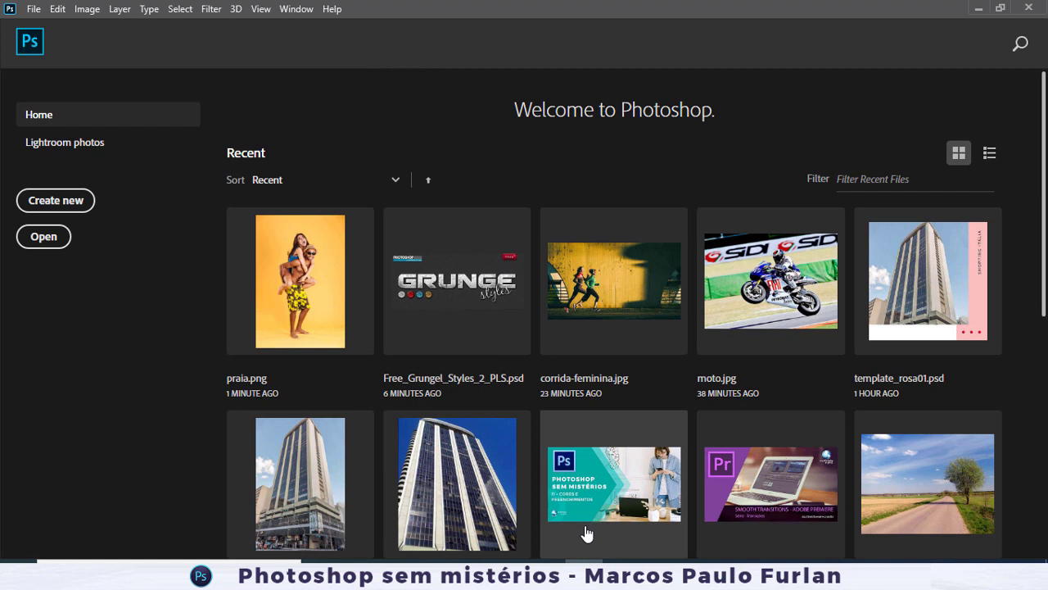
# - Open balao.jpg from the imagens folder inside _Cursos, Photoshop, Photoshop-sem-misterios
pyautogui.click(72, 236)
pyautogui.click(137, 58)
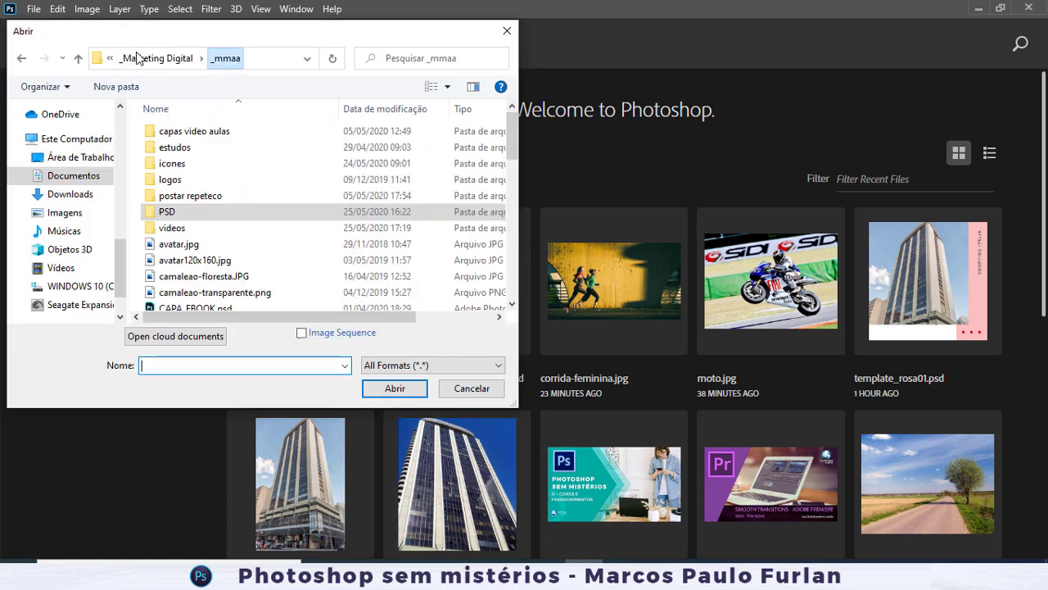
pyautogui.click(138, 58)
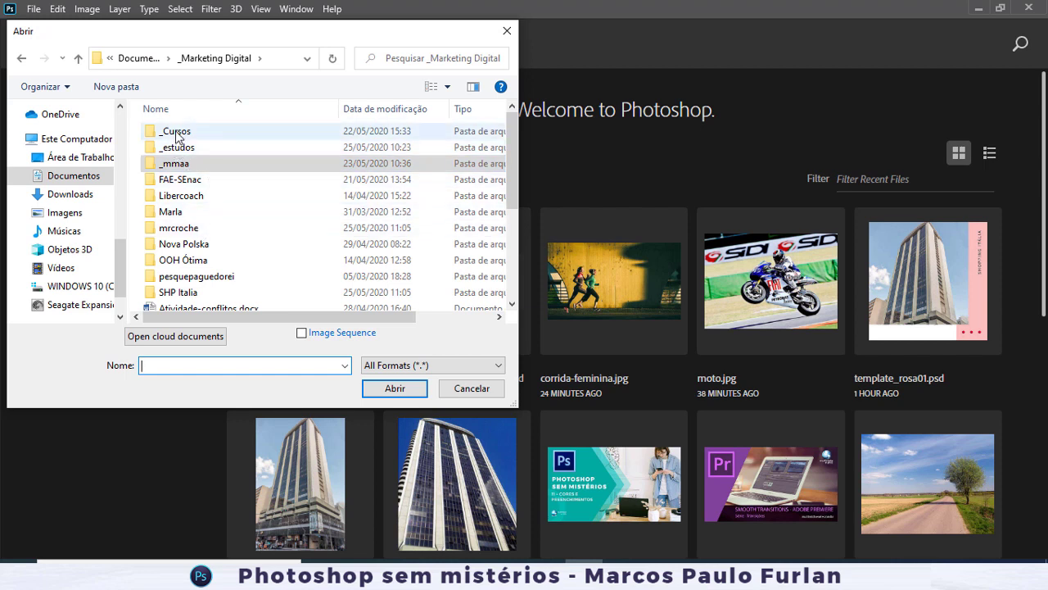
pyautogui.doubleClick(176, 133)
pyautogui.scroll(-5, 177, 205)
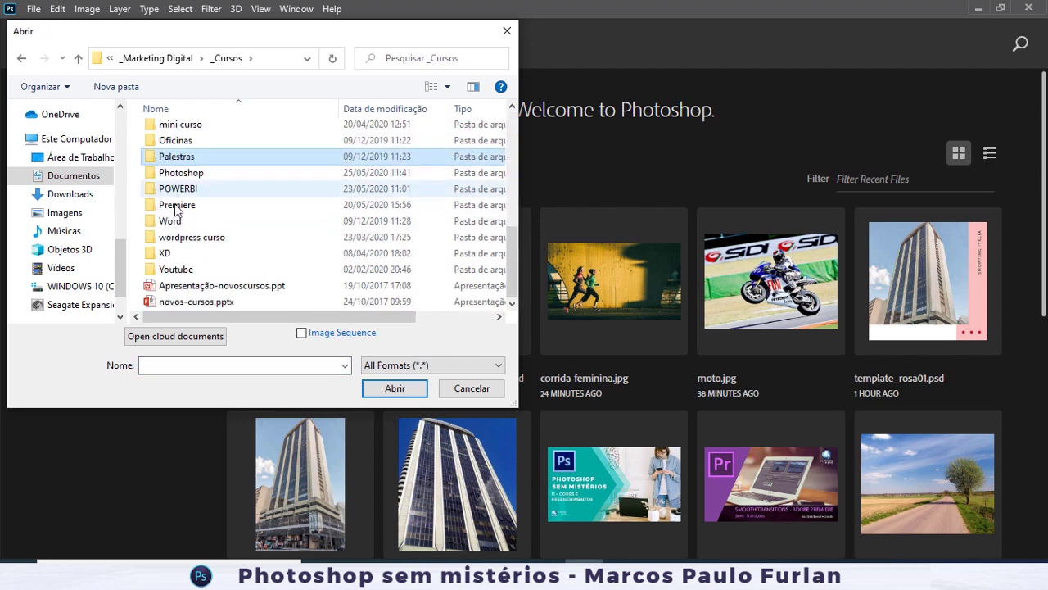
pyautogui.doubleClick(195, 172)
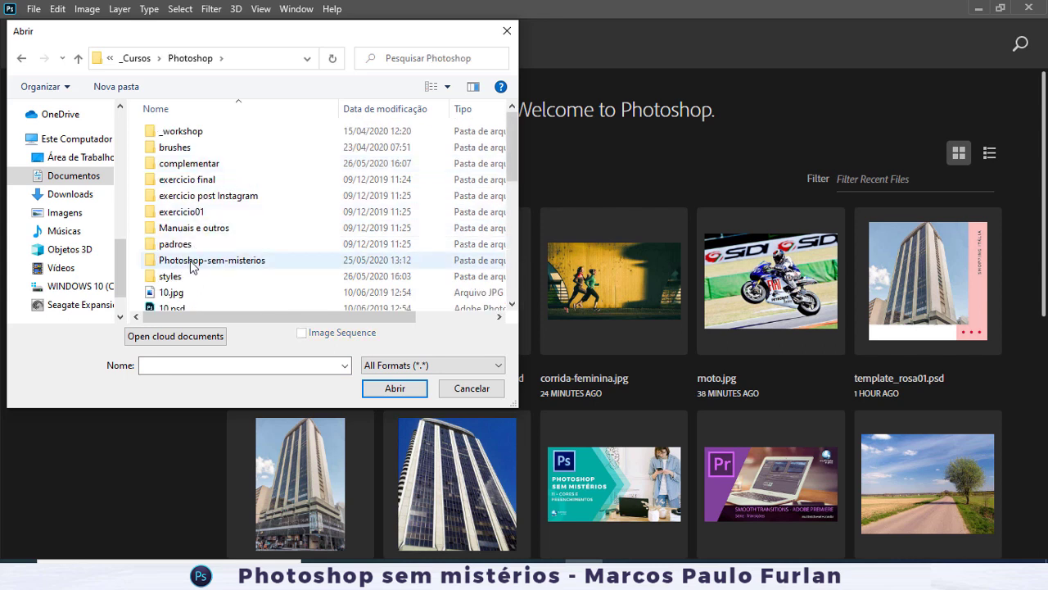
pyautogui.doubleClick(190, 261)
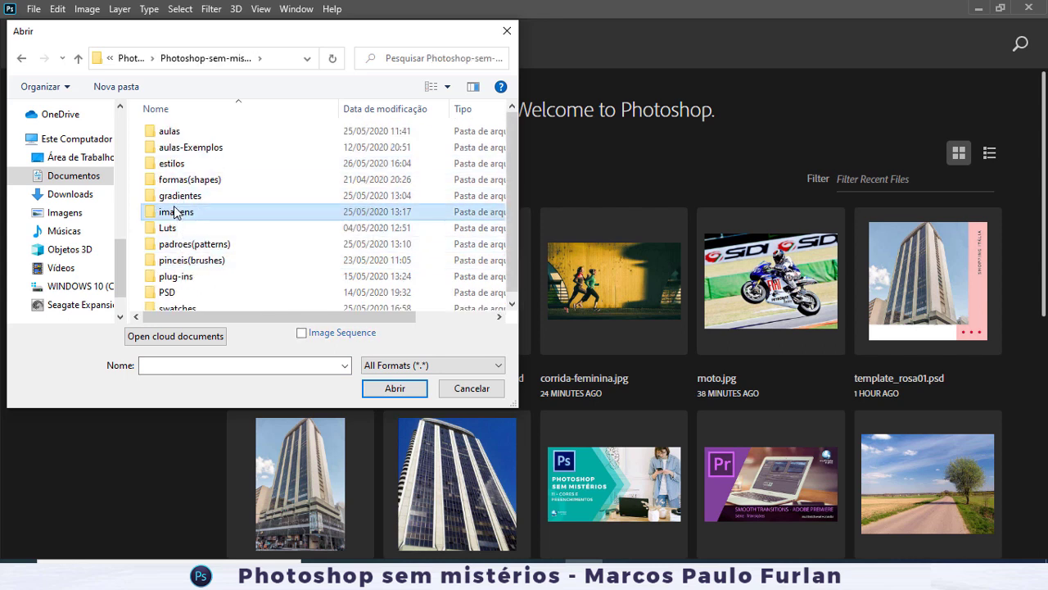
pyautogui.doubleClick(175, 211)
pyautogui.doubleClick(352, 236)
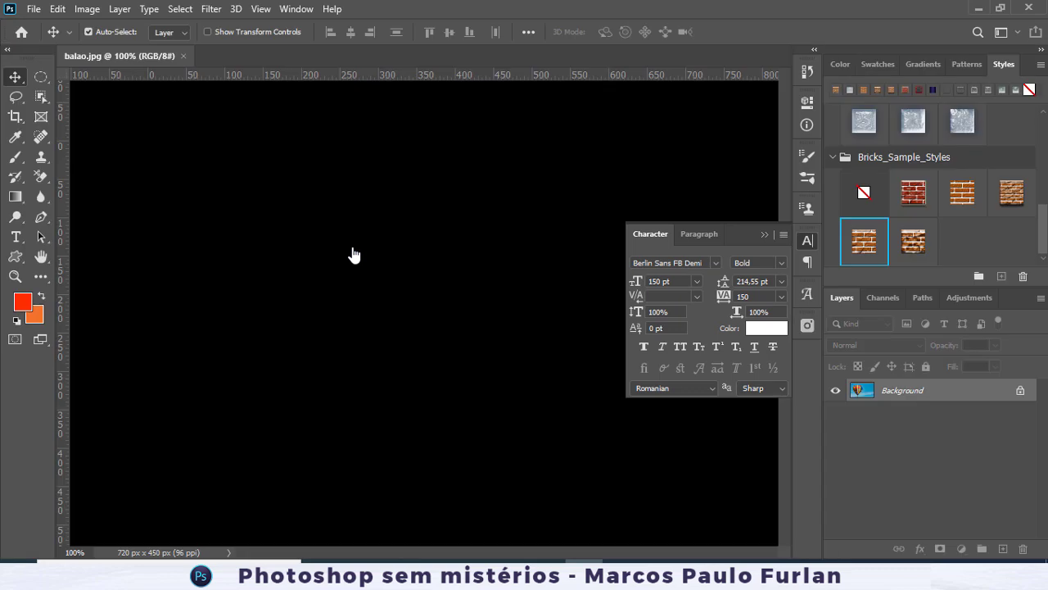
# - Select the hot-air balloon with the Object Selection tool and copy the selection to a new layer
pyautogui.click(42, 97)
pyautogui.moveTo(183, 151); pyautogui.dragTo(451, 477)
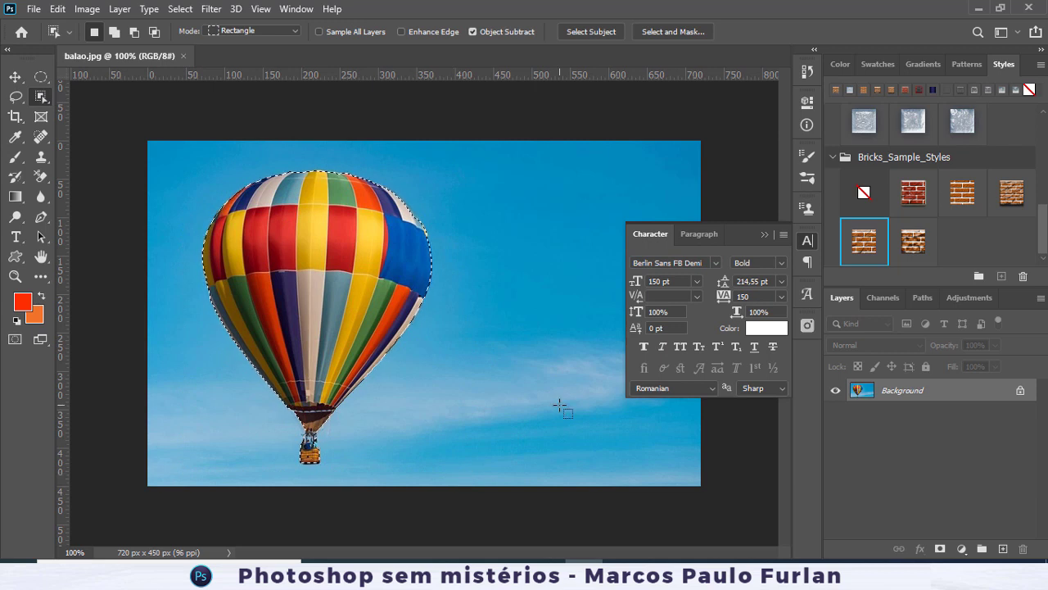
pyautogui.hotkey('ctrl', 'j')
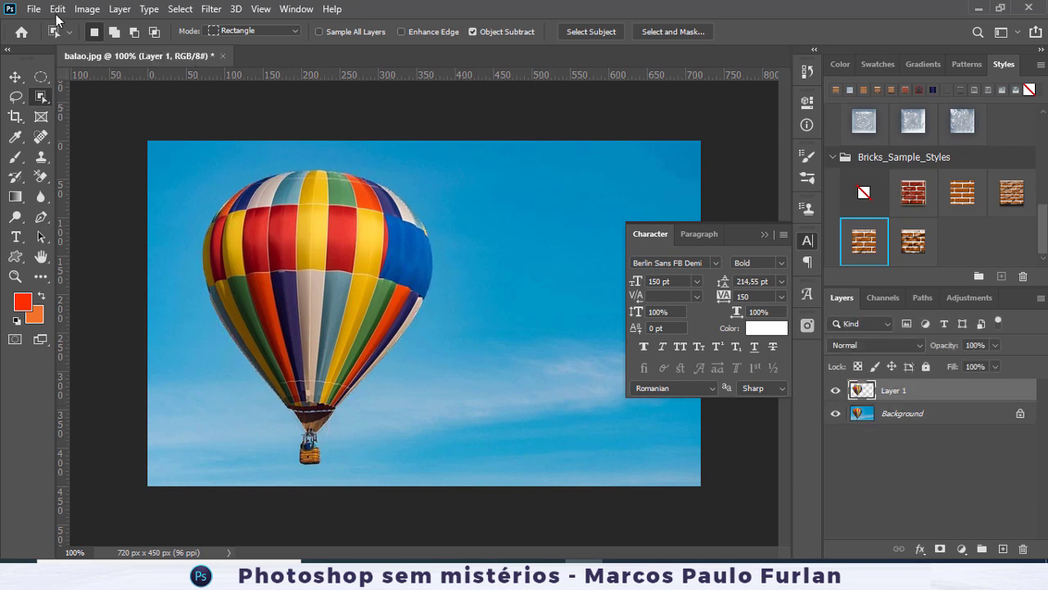
# - Open paisagem22.jpg from the imagens folder and close it again
pyautogui.click(34, 8)
pyautogui.press('Escape')
pyautogui.moveTo(512, 91); pyautogui.dragTo(519, 239)
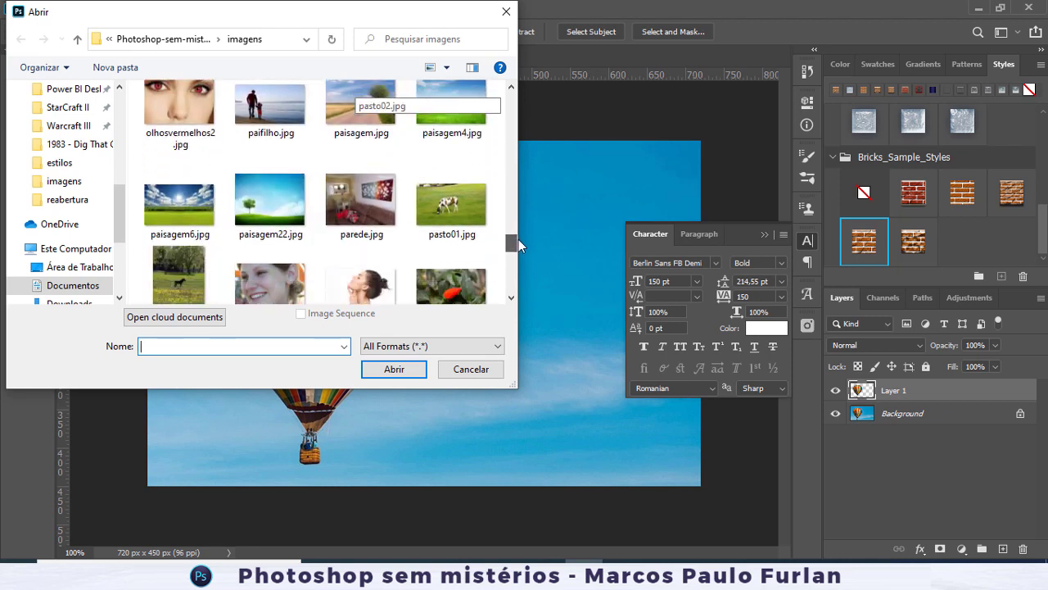
pyautogui.doubleClick(281, 216)
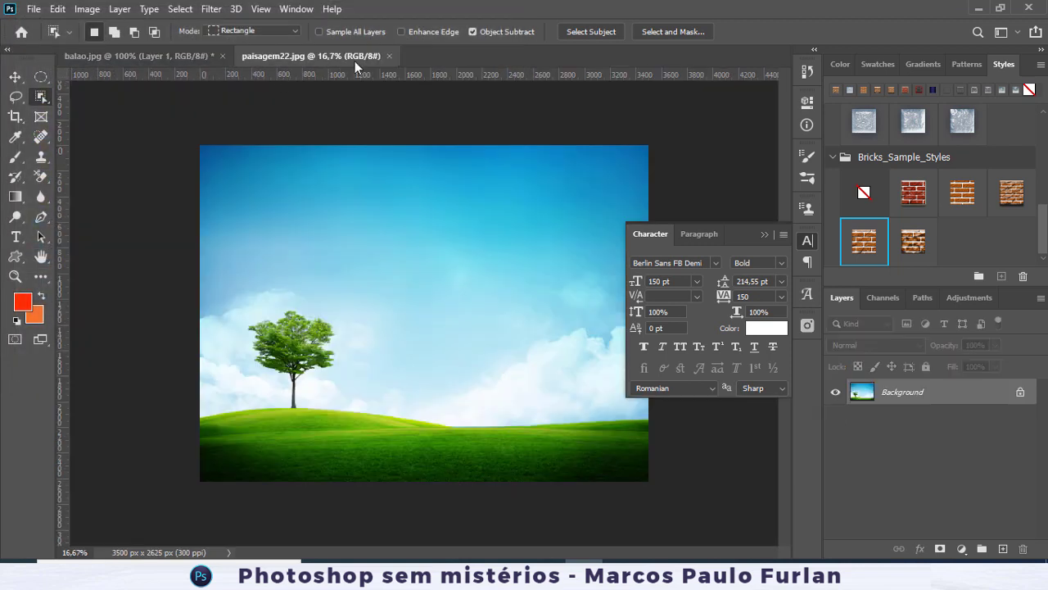
pyautogui.click(391, 57)
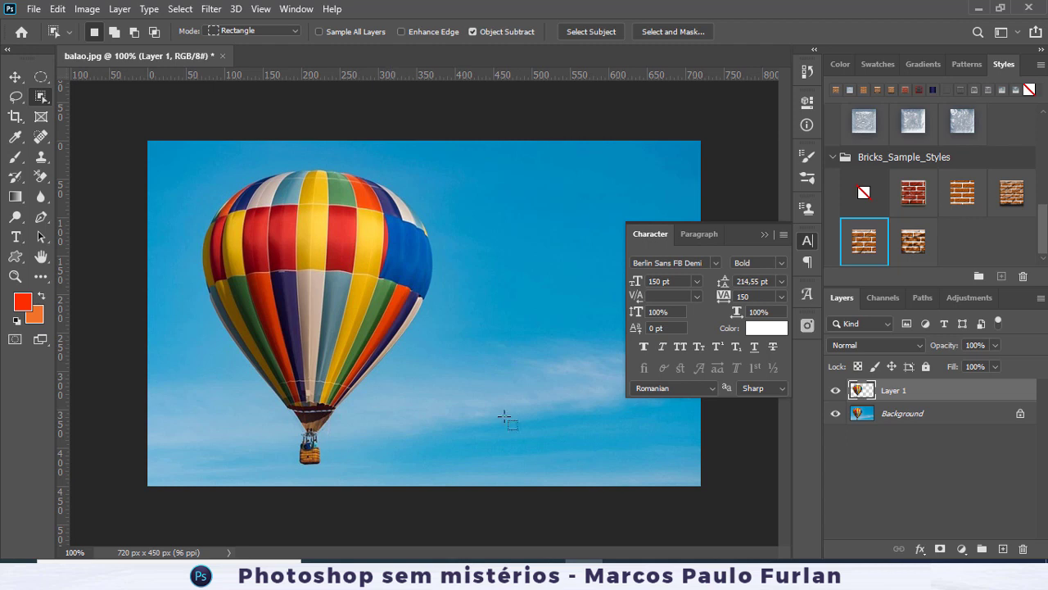
# - Open ceu2.jpg from the imagens folder
pyautogui.click(33, 9)
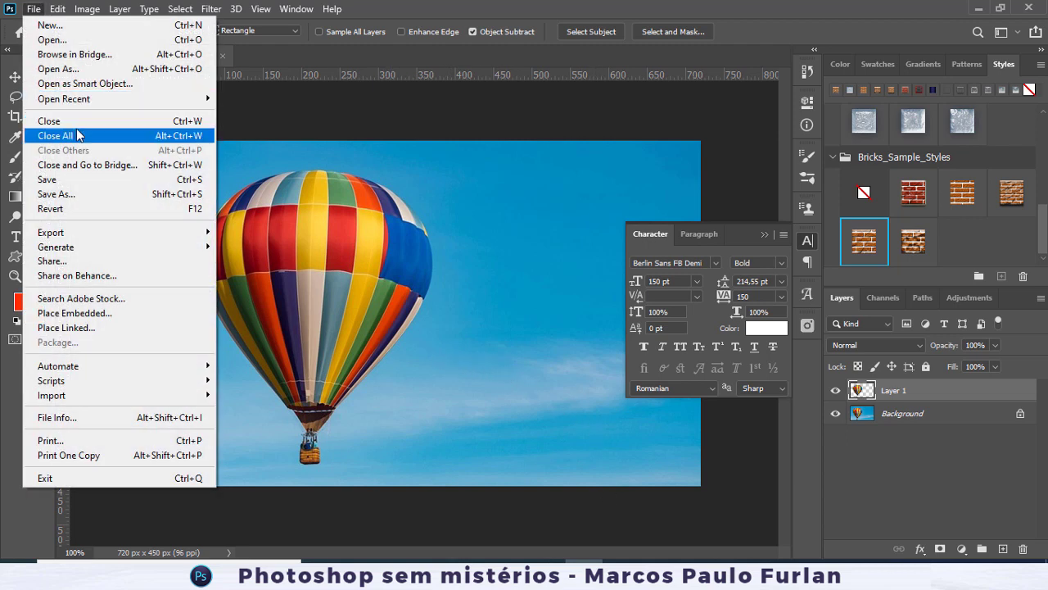
pyautogui.click(51, 39)
pyautogui.moveTo(512, 101); pyautogui.dragTo(516, 128)
pyautogui.doubleClick(295, 176)
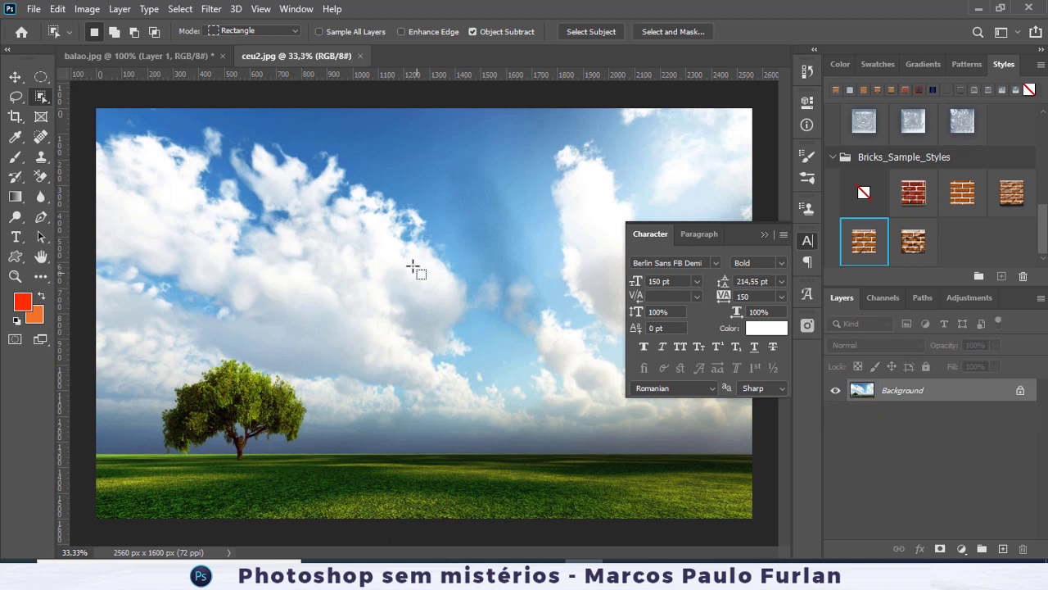
# - Collapse the Character panel and draw a freehand Lasso selection around the sky above the tree and horizon
pyautogui.click(813, 244)
pyautogui.click(24, 99)
pyautogui.moveTo(105, 102)
pyautogui.mouseDown()
pyautogui.moveTo(86, 192)
pyautogui.moveTo(109, 317)
pyautogui.moveTo(171, 369)
pyautogui.moveTo(253, 347)
pyautogui.moveTo(442, 439)
pyautogui.moveTo(702, 373)
pyautogui.moveTo(779, 324)
pyautogui.moveTo(764, 119)
pyautogui.moveTo(414, 86)
pyautogui.moveTo(47, 73)
pyautogui.moveTo(105, 145)
pyautogui.mouseUp()
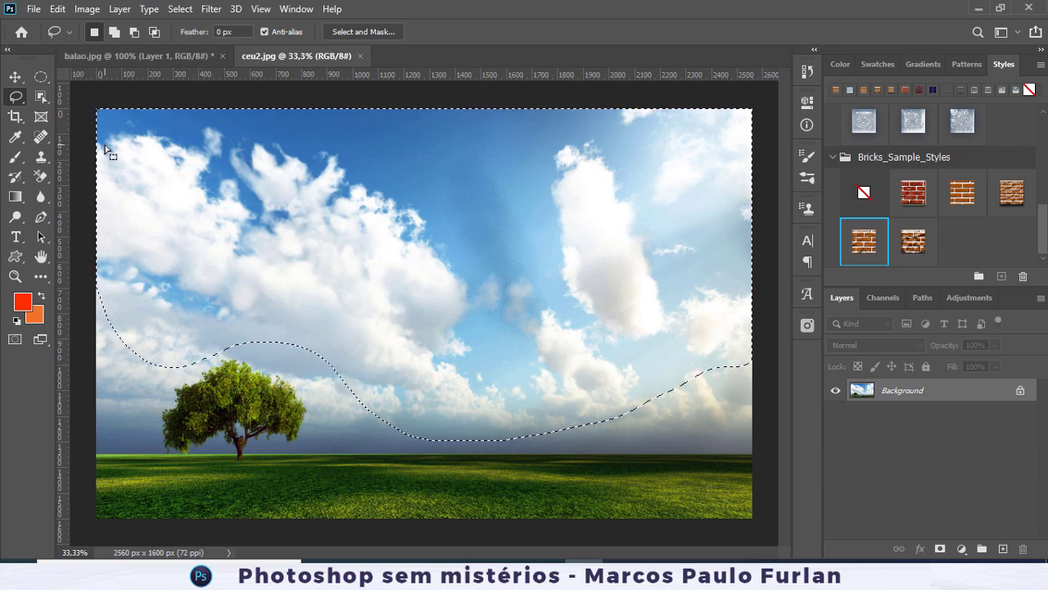
# - Copy the selected sky to a new layer and name it nuvens
pyautogui.hotkey('ctrl', 'j')
pyautogui.doubleClick(895, 390)
pyautogui.write('nuvens')
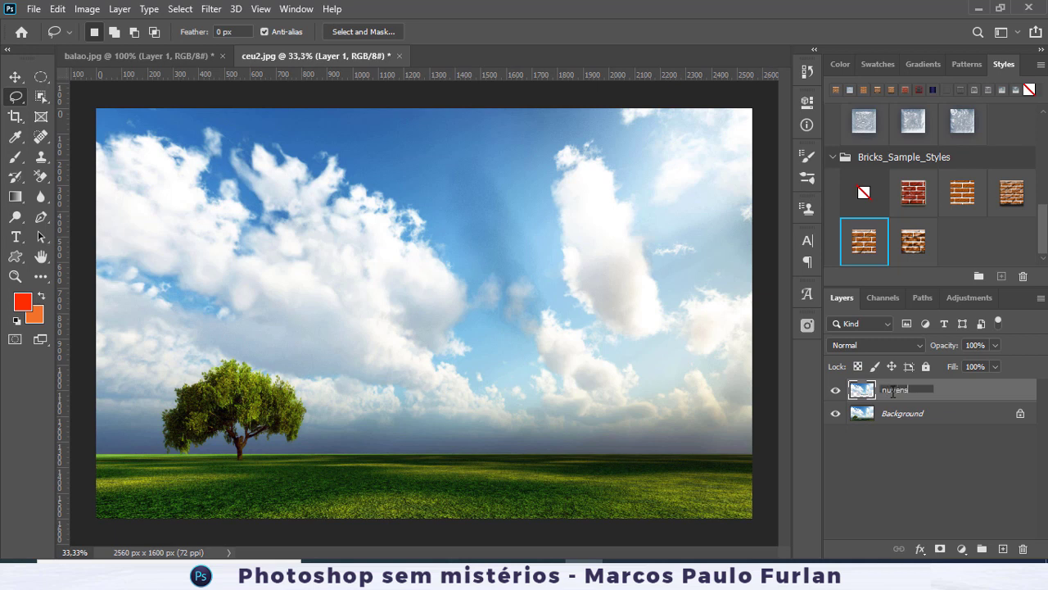
pyautogui.press('Return')
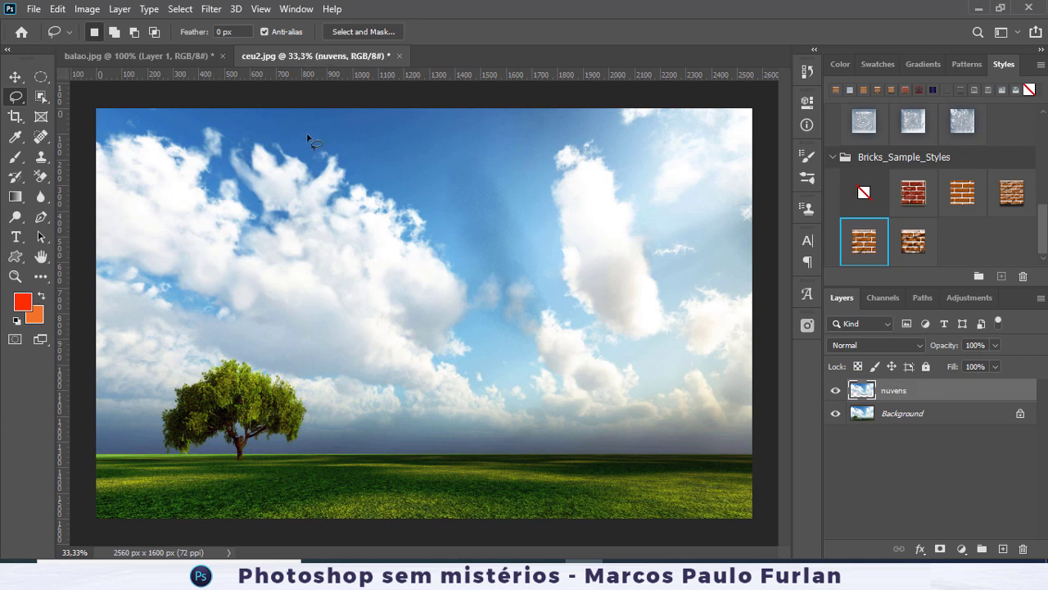
# - Copy the balloon layer from balao.jpg into ceu2.jpg and place it below the nuvens layer
pyautogui.click(139, 54)
pyautogui.moveTo(862, 393); pyautogui.dragTo(410, 313)
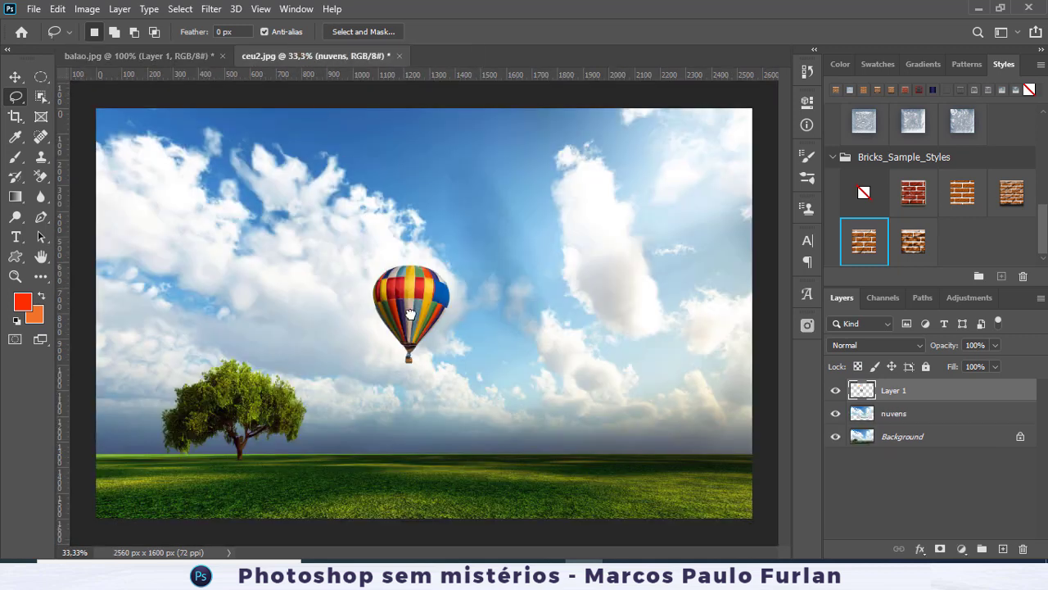
pyautogui.click(15, 76)
pyautogui.moveTo(905, 396); pyautogui.dragTo(900, 422)
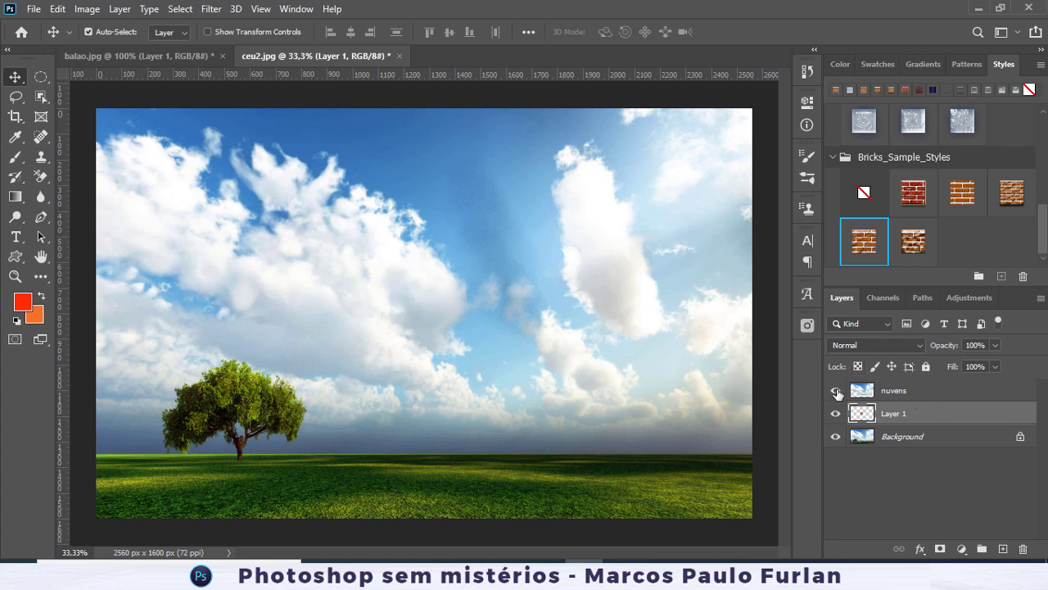
# - Hide the nuvens layer to move the balloon up to the big cloud's right edge, and show nuvens again
pyautogui.click(836, 392)
pyautogui.click(836, 391)
pyautogui.click(837, 392)
pyautogui.click(837, 392)
pyautogui.click(836, 391)
pyautogui.moveTo(411, 304); pyautogui.dragTo(447, 282)
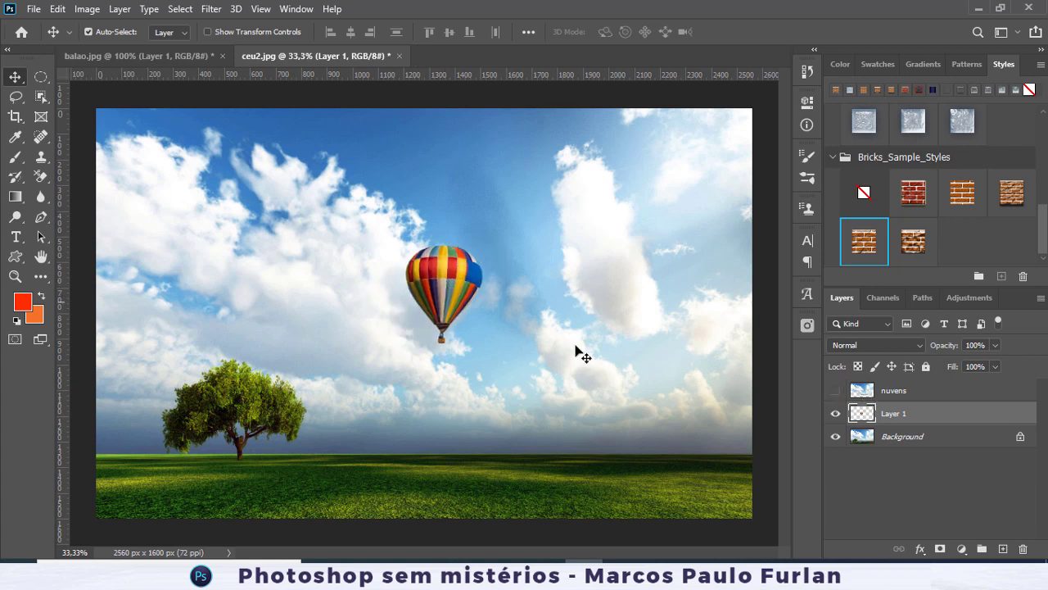
pyautogui.click(834, 393)
# - Lower the nuvens layer's white This Layer slider in Blend If to 234
pyautogui.click(909, 397)
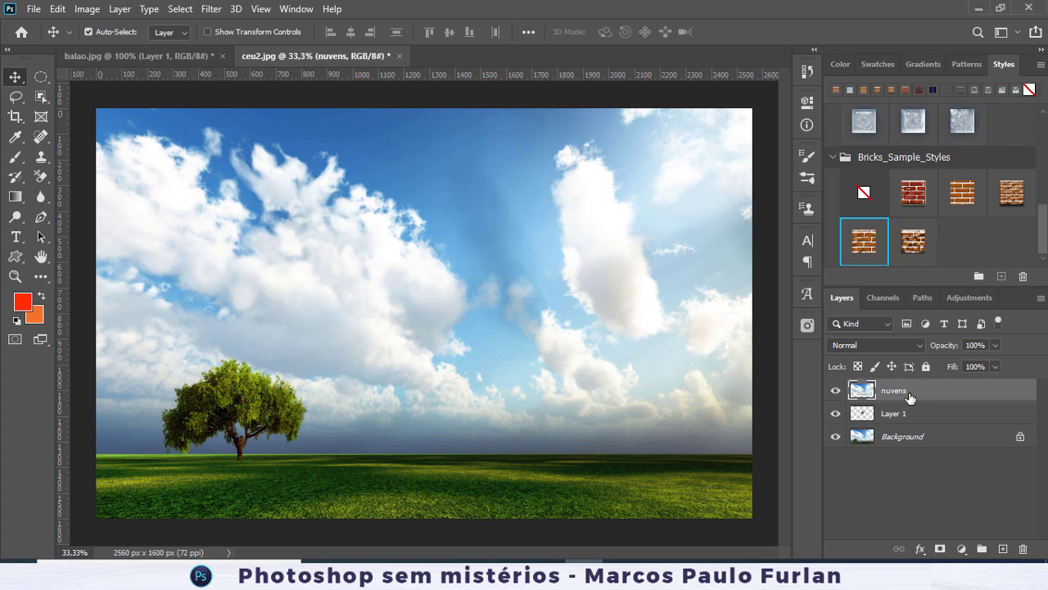
pyautogui.doubleClick(1008, 397)
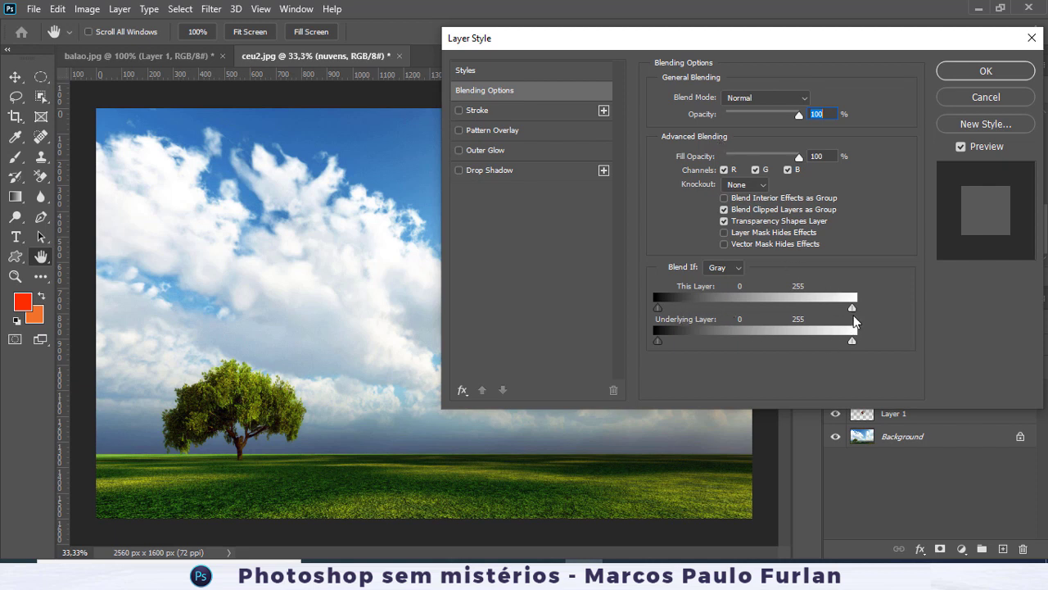
pyautogui.moveTo(853, 311); pyautogui.dragTo(852, 311)
pyautogui.moveTo(795, 47); pyautogui.dragTo(905, 63)
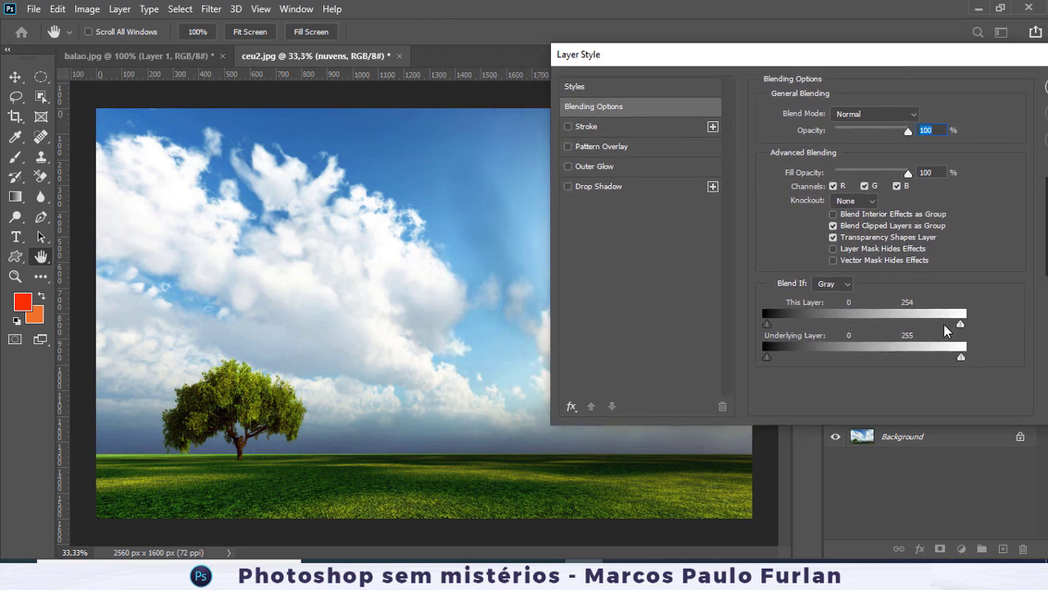
pyautogui.moveTo(959, 325); pyautogui.dragTo(961, 326)
pyautogui.moveTo(960, 326)
pyautogui.mouseDown()
pyautogui.moveTo(915, 343)
pyautogui.moveTo(946, 330)
pyautogui.mouseUp()
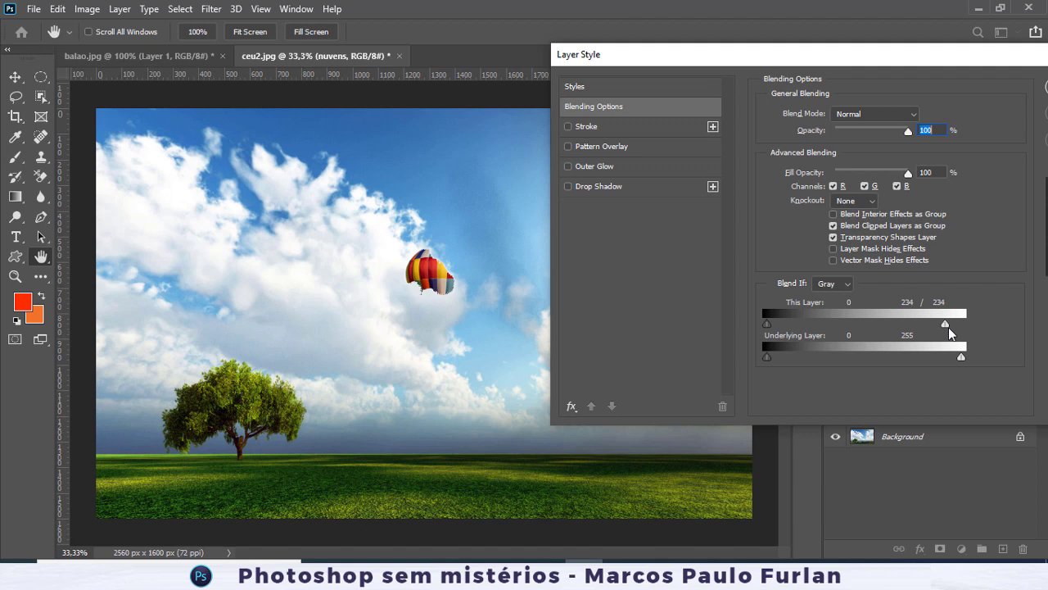
# - Split the nuvens layer's white This Layer slider to 208 / 255 and apply the blending options
pyautogui.moveTo(948, 330); pyautogui.dragTo(964, 329)
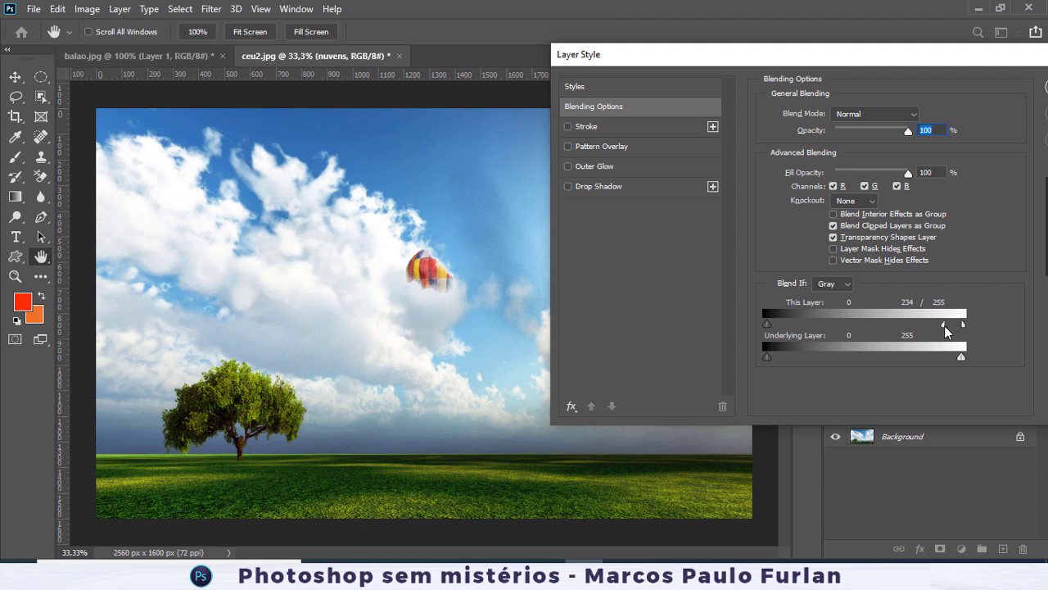
pyautogui.moveTo(944, 328); pyautogui.dragTo(928, 334)
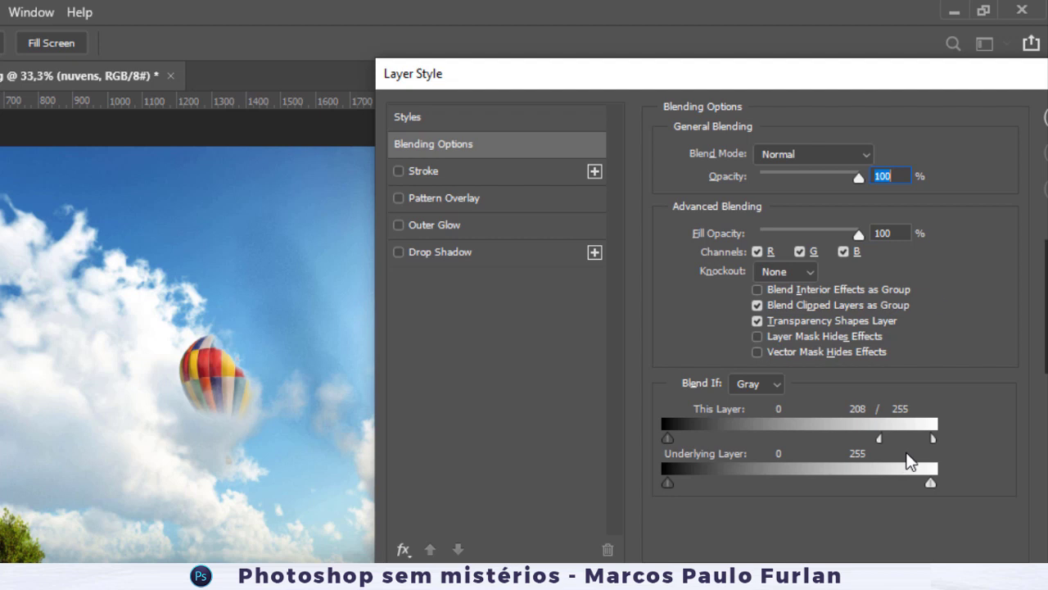
pyautogui.moveTo(954, 82); pyautogui.dragTo(737, 88)
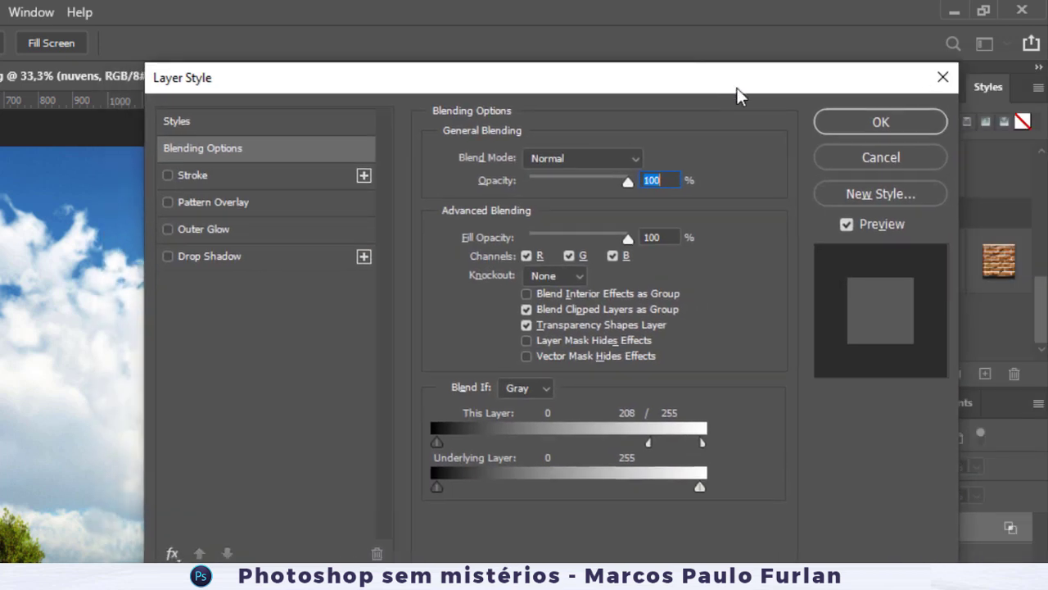
pyautogui.click(897, 122)
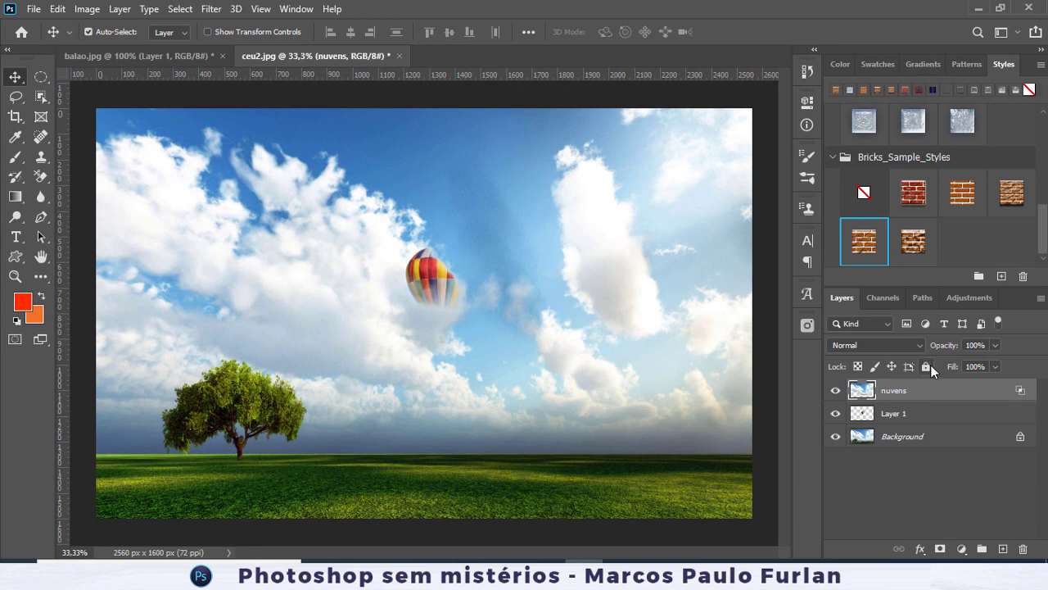
# - Lock the nuvens layer and reposition the balloon on Layer 1 slightly farther up and left, behind the cloud
pyautogui.moveTo(424, 280); pyautogui.dragTo(418, 280)
pyautogui.moveTo(408, 281); pyautogui.dragTo(555, 330)
pyautogui.click(926, 366)
pyautogui.click(920, 414)
pyautogui.moveTo(443, 300); pyautogui.dragTo(424, 270)
# - View the nuvens layer alone to examine its blended areas, show all layers again and nudge the balloon
pyautogui.click(836, 413)
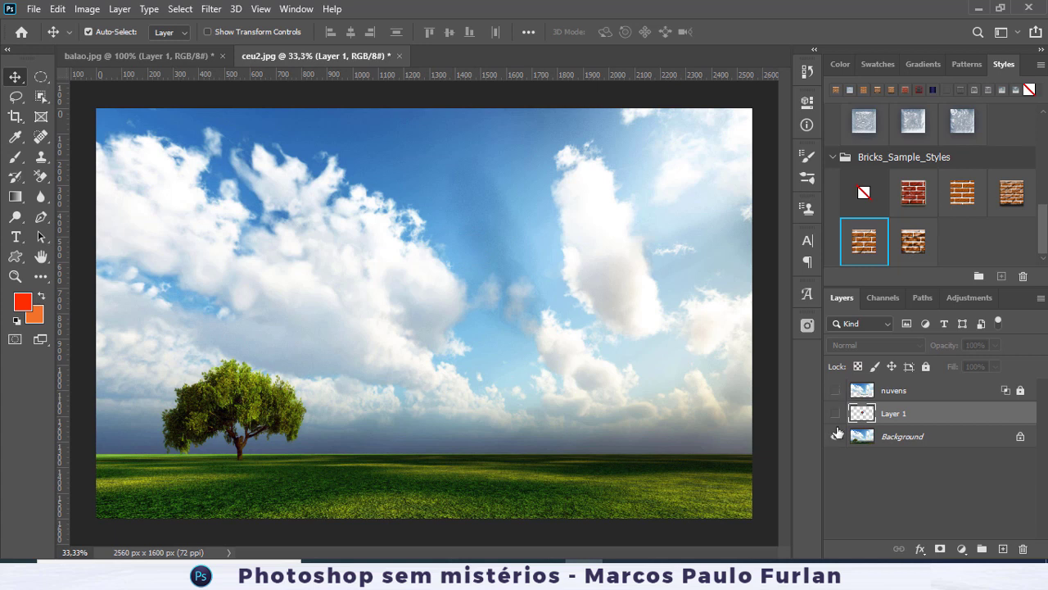
pyautogui.click(836, 435)
pyautogui.click(836, 391)
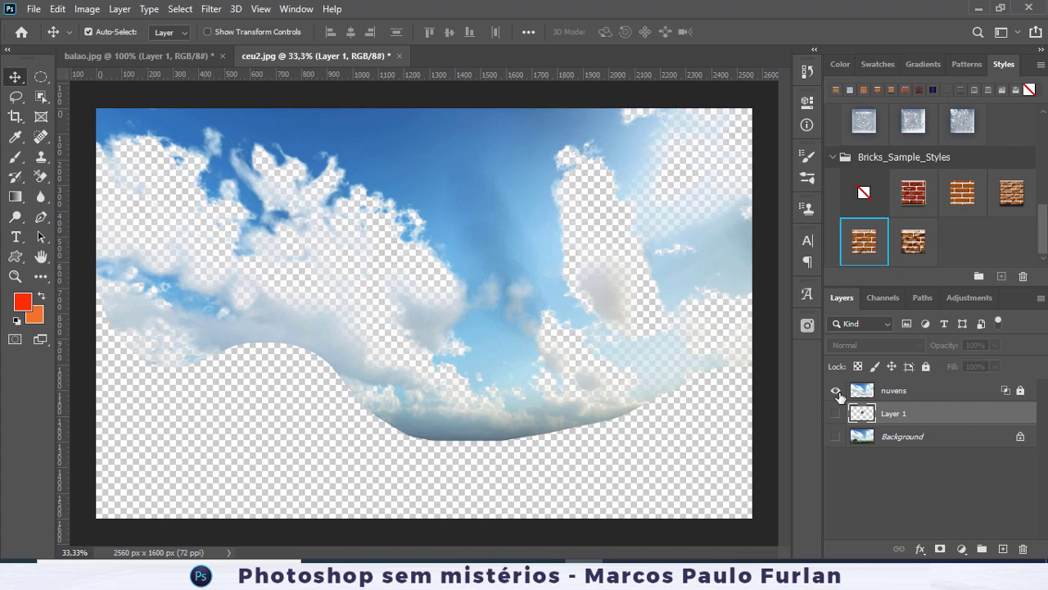
pyautogui.moveTo(837, 413); pyautogui.dragTo(836, 436)
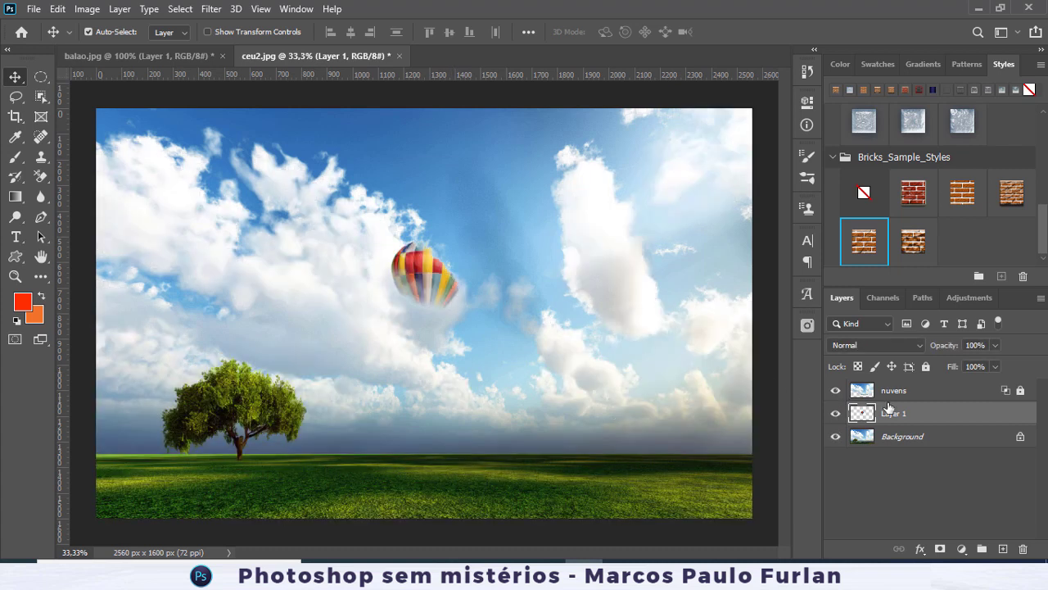
pyautogui.moveTo(418, 281)
pyautogui.mouseDown()
pyautogui.moveTo(396, 273)
pyautogui.moveTo(483, 245)
pyautogui.moveTo(419, 278)
pyautogui.mouseUp()
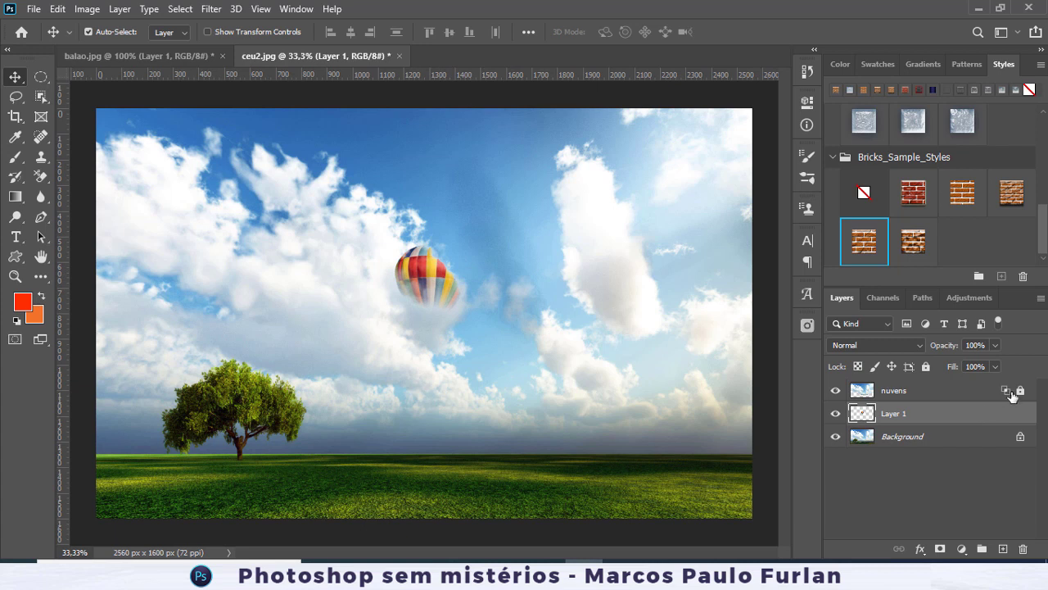
# - Unlock the nuvens layer, reset its white This Layer slider to 255, raise the black one toward the highlights and apply
pyautogui.click(927, 394)
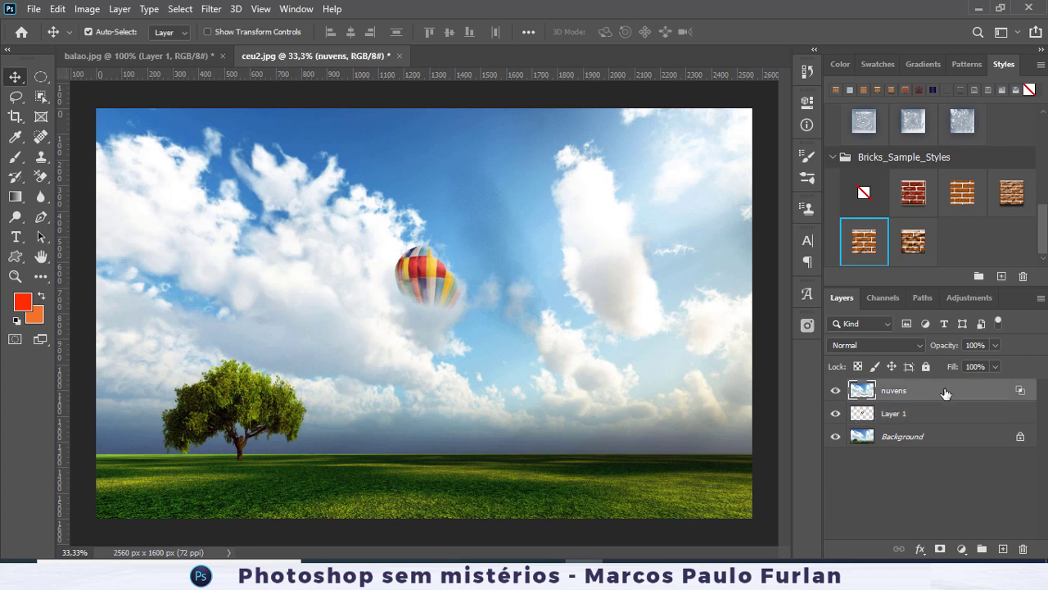
pyautogui.doubleClick(953, 393)
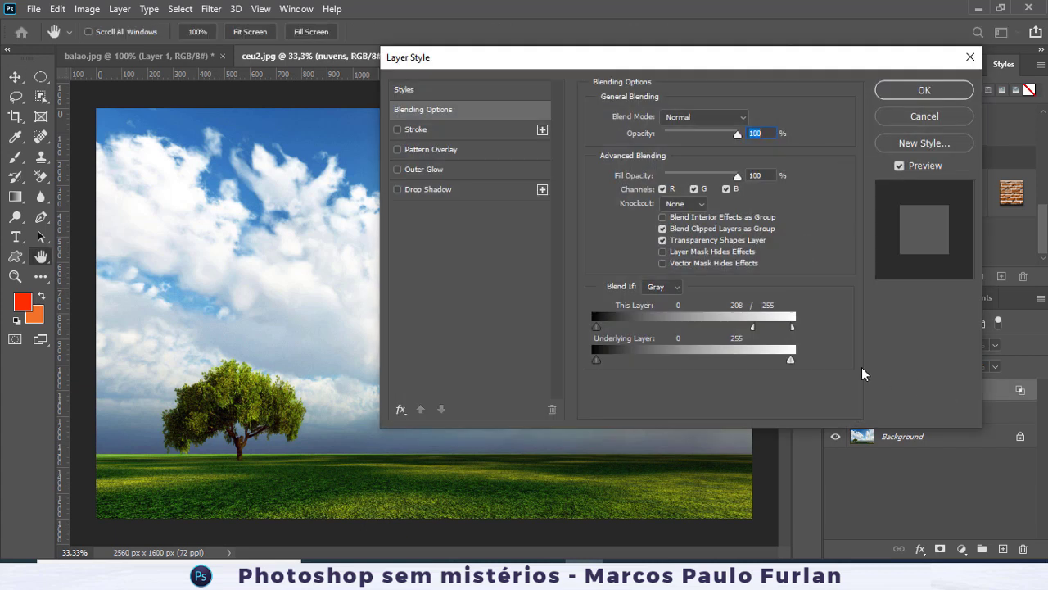
pyautogui.moveTo(755, 331); pyautogui.dragTo(793, 339)
pyautogui.moveTo(685, 54); pyautogui.dragTo(824, 59)
pyautogui.moveTo(737, 330); pyautogui.dragTo(911, 331)
pyautogui.click(1034, 96)
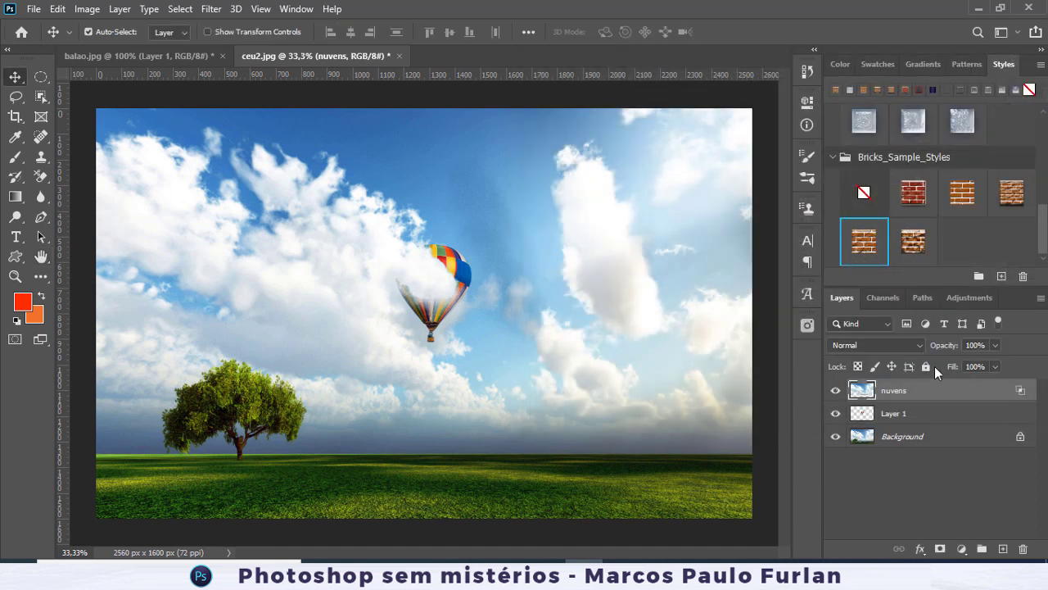
# - Lock the nuvens layer and move the balloon up behind the big cloud's upper edge
pyautogui.click(929, 366)
pyautogui.moveTo(466, 273); pyautogui.dragTo(474, 223)
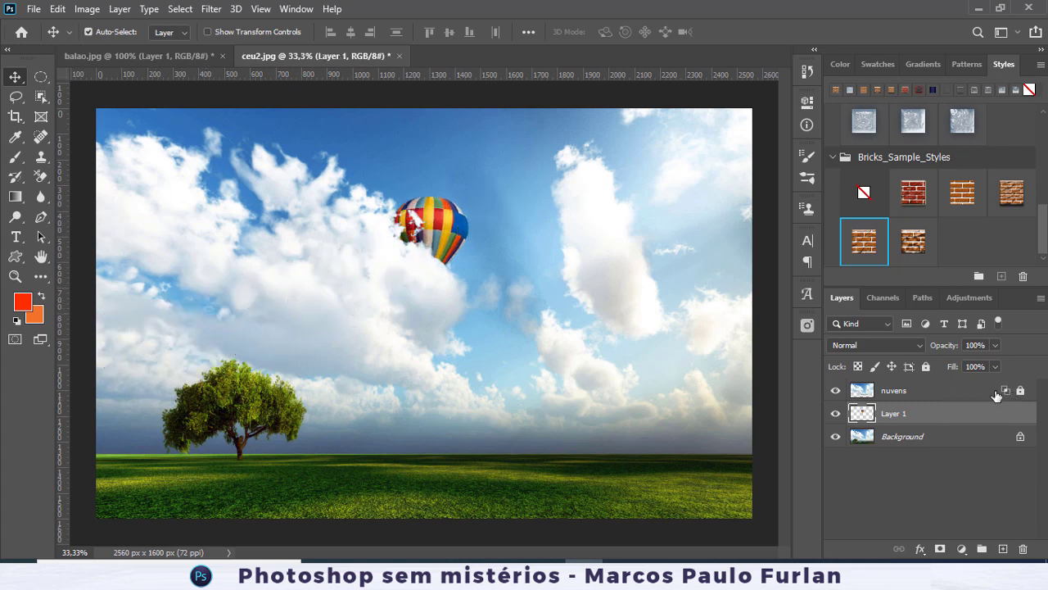
# - Unlock the nuvens layer and clear its layer style with the no-style preset
pyautogui.click(952, 390)
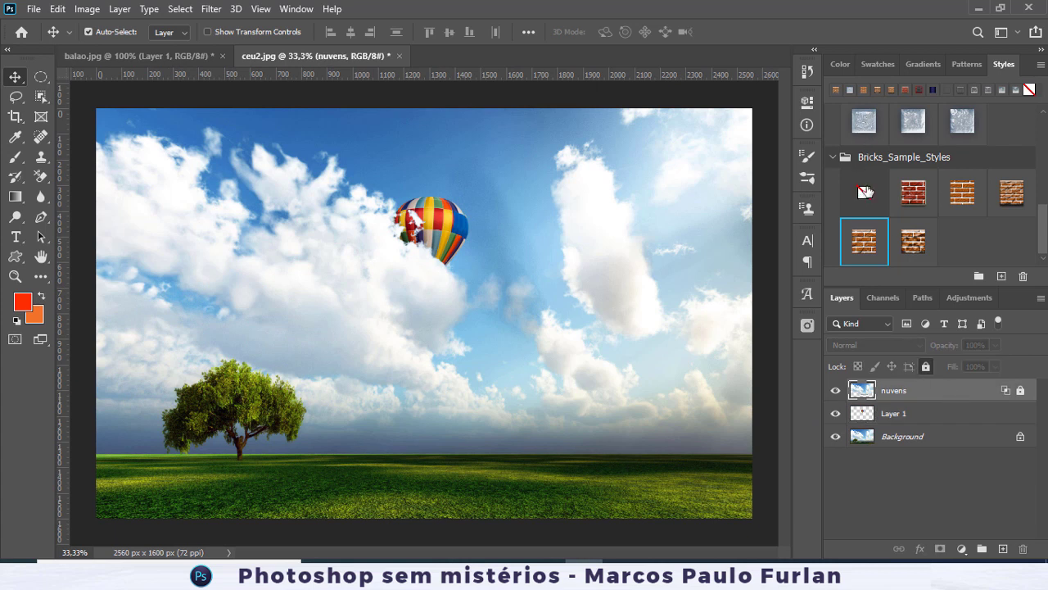
pyautogui.click(1019, 392)
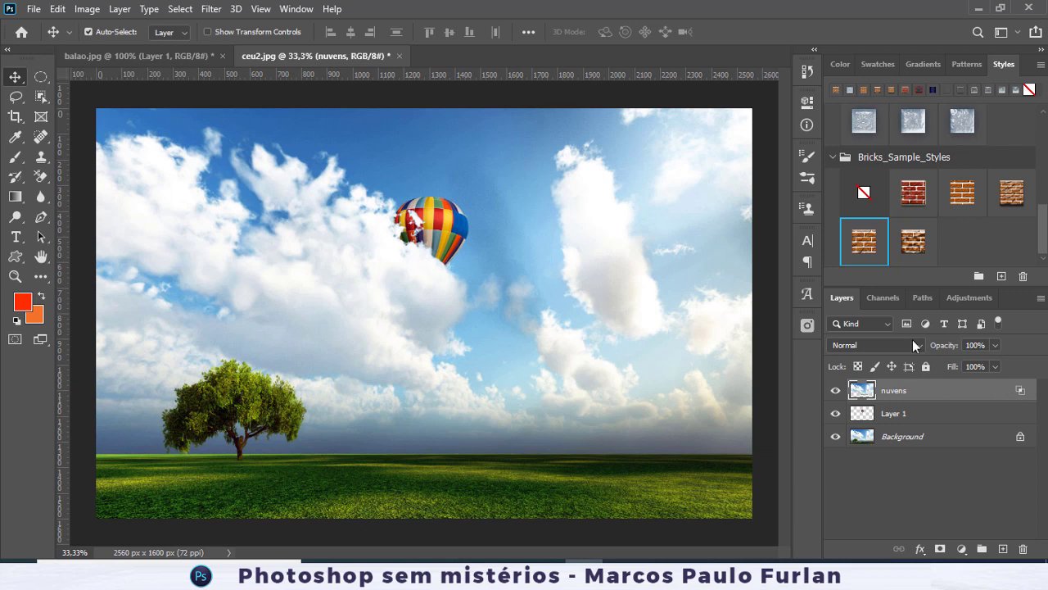
pyautogui.click(862, 195)
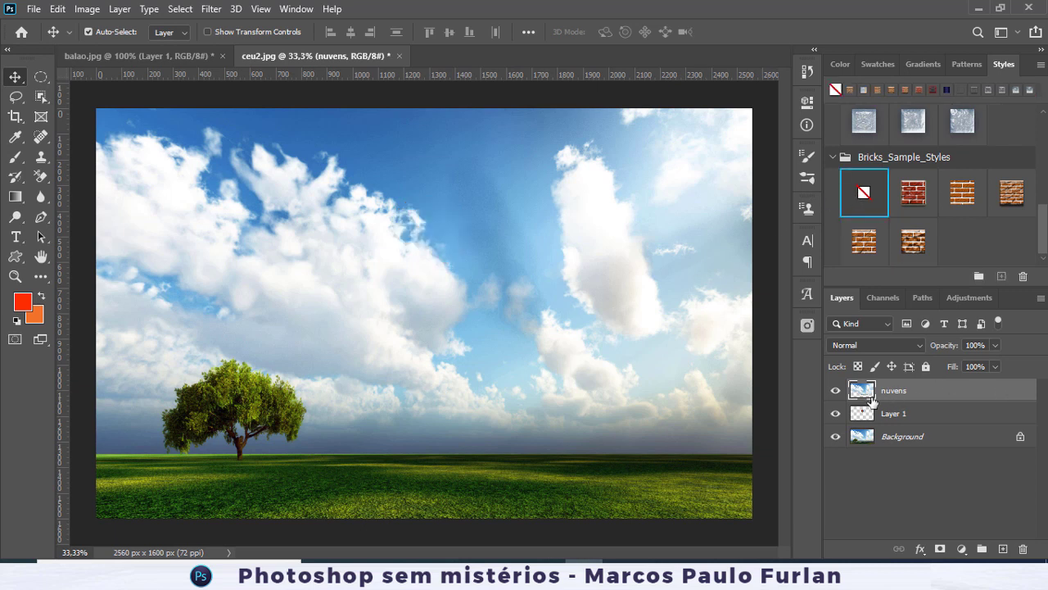
# - Split the nuvens layer's black This Layer slider in Blend If to about 180 / 241 and apply it
pyautogui.doubleClick(943, 382)
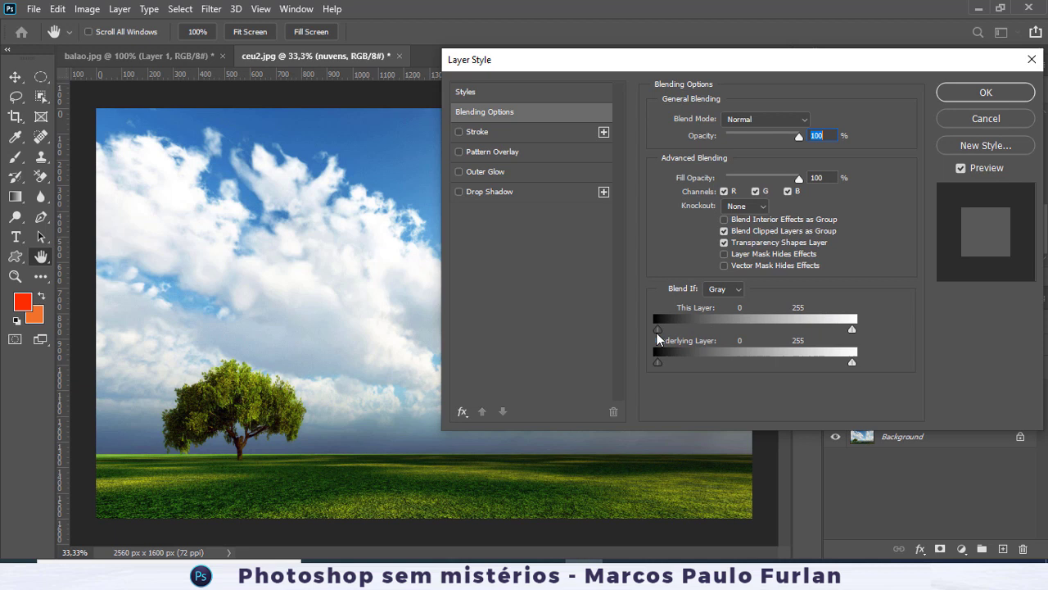
pyautogui.moveTo(703, 332); pyautogui.dragTo(795, 328)
pyautogui.press('alt')
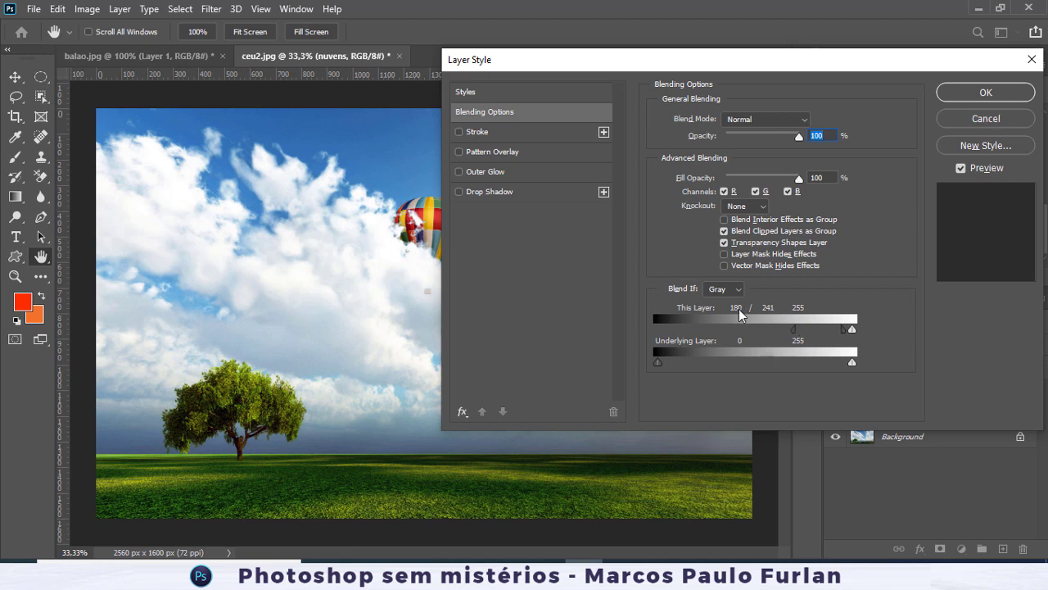
pyautogui.click(962, 97)
# - Move the balloon on Layer 1 to the clouds just above the horizon at the image's right side
pyautogui.moveTo(457, 230); pyautogui.dragTo(442, 256)
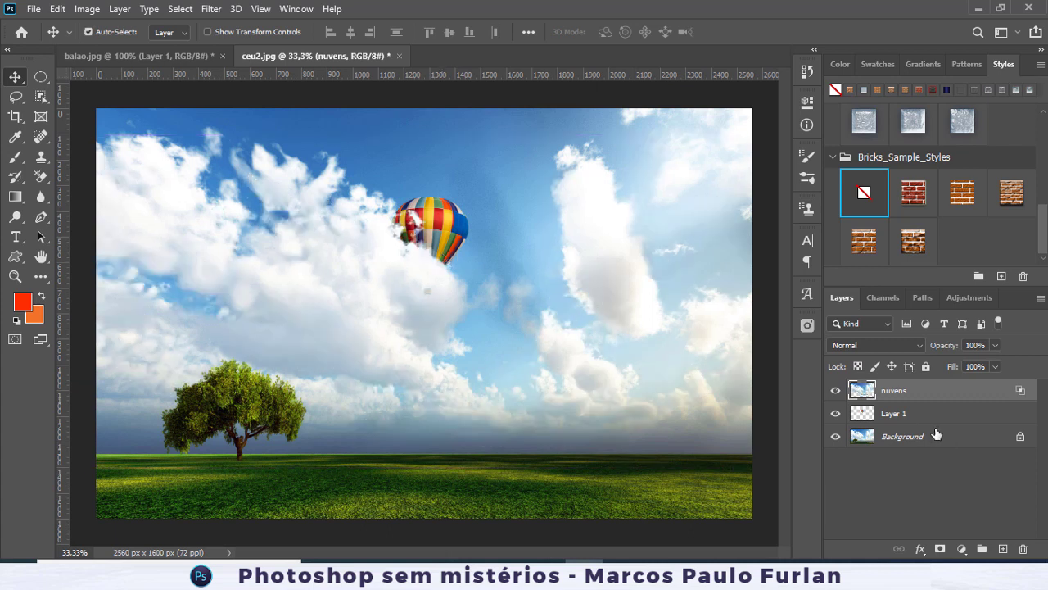
pyautogui.click(927, 367)
pyautogui.moveTo(445, 225); pyautogui.dragTo(694, 379)
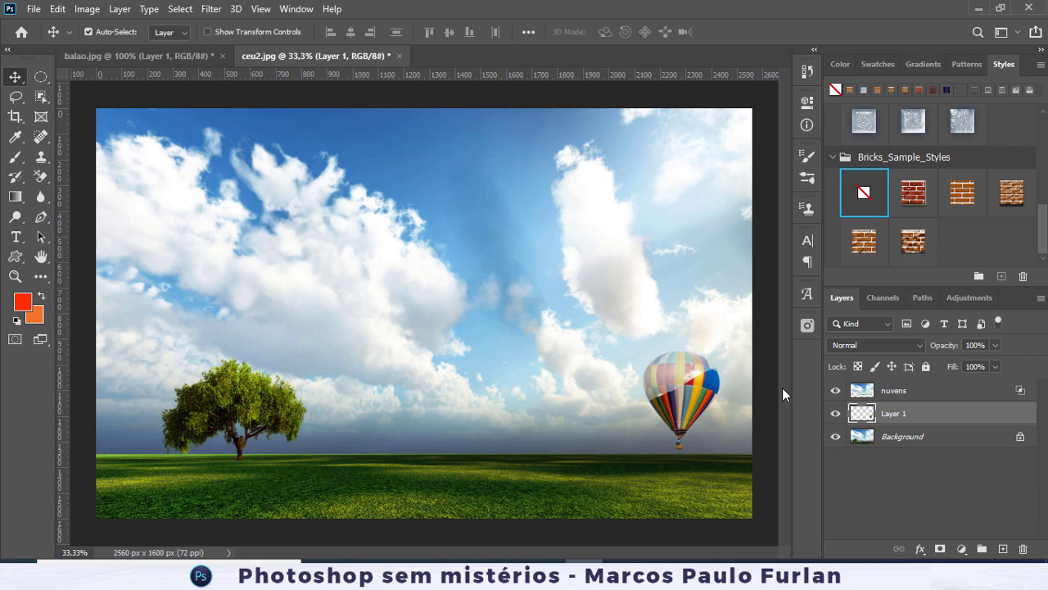
# - Try erasing across the balloon on Layer 1 with the Eraser, and undo the stroke
pyautogui.moveTo(40, 179); pyautogui.dragTo(115, 175)
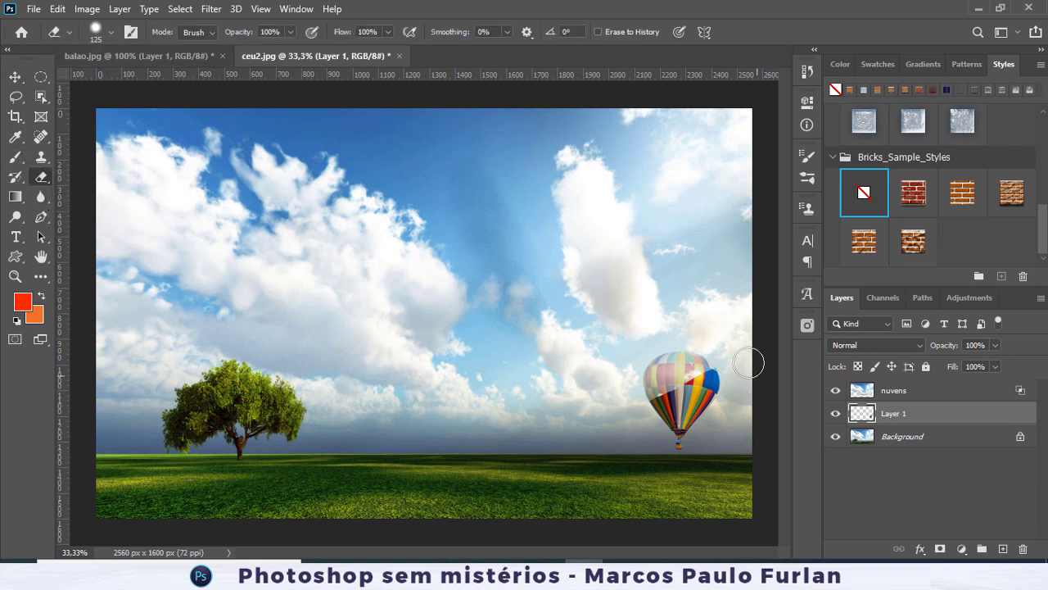
pyautogui.moveTo(714, 384)
pyautogui.mouseDown()
pyautogui.moveTo(655, 397)
pyautogui.moveTo(708, 393)
pyautogui.mouseUp()
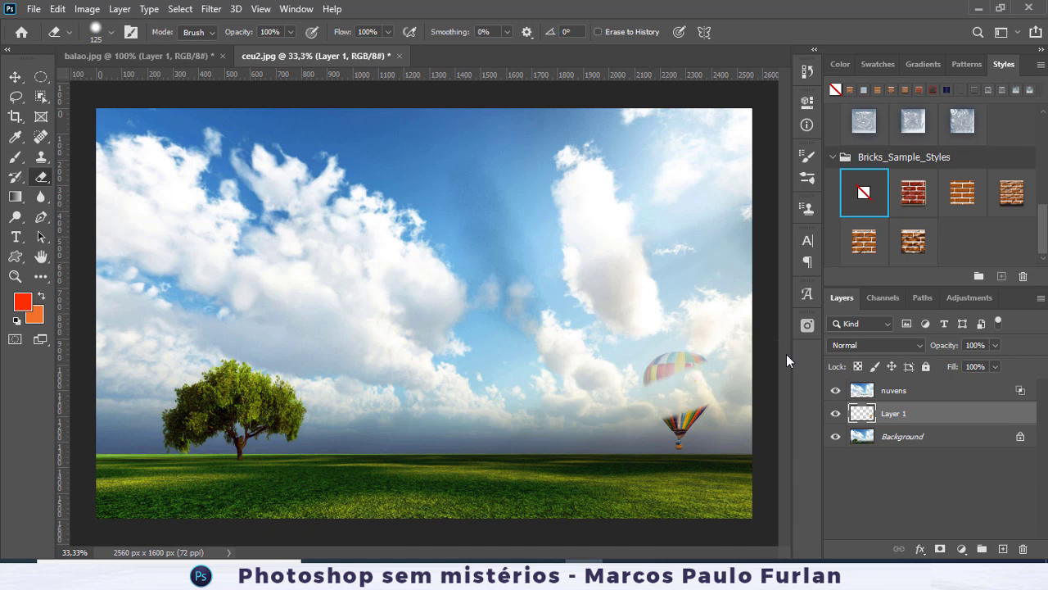
pyautogui.hotkey('ctrl', 'z')
# - Erase the clouds covering the balloon on the nuvens layer, setting the 125 px Eraser's hardness to 0% for the final strokes
pyautogui.click(905, 391)
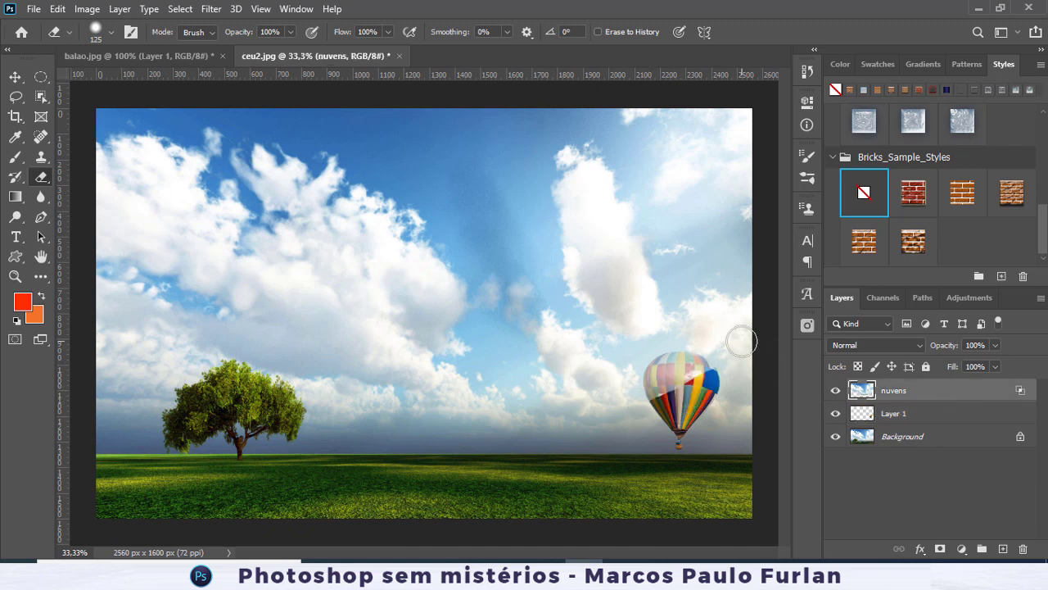
pyautogui.moveTo(702, 363)
pyautogui.mouseDown()
pyautogui.moveTo(616, 418)
pyautogui.moveTo(512, 440)
pyautogui.mouseUp()
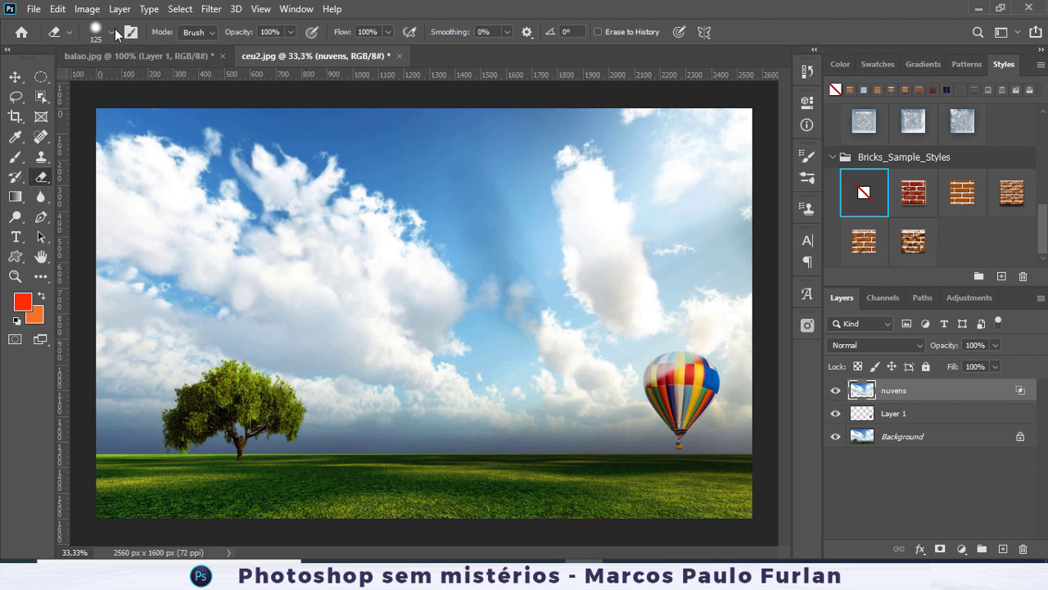
pyautogui.click(113, 31)
pyautogui.moveTo(136, 118); pyautogui.dragTo(232, 123)
pyautogui.click(155, 99)
pyautogui.write('0')
pyautogui.press('Return')
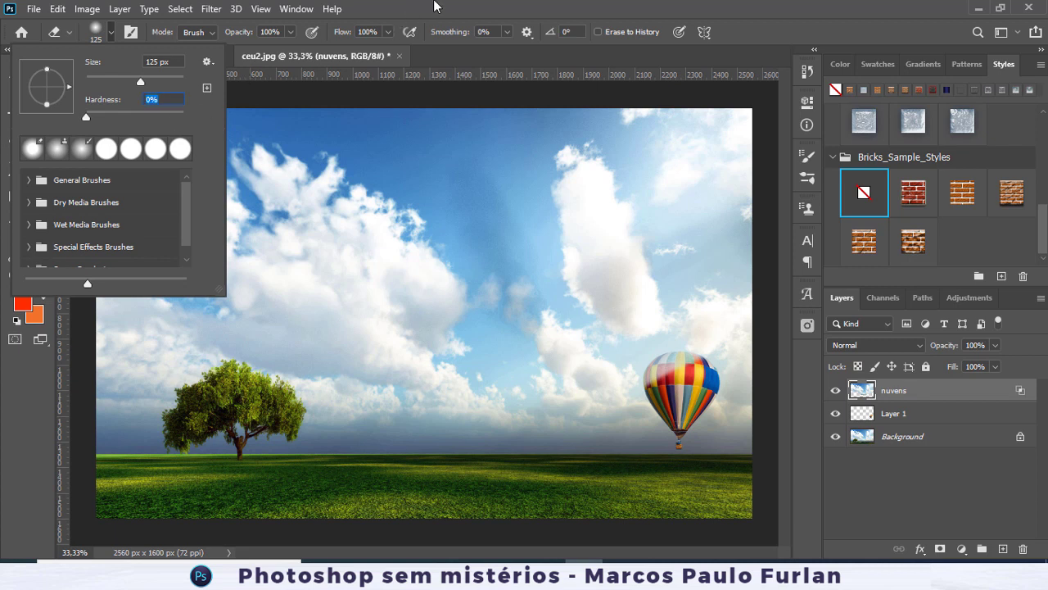
pyautogui.press('Return')
pyautogui.moveTo(757, 361)
pyautogui.mouseDown()
pyautogui.moveTo(588, 427)
pyautogui.moveTo(692, 369)
pyautogui.mouseUp()
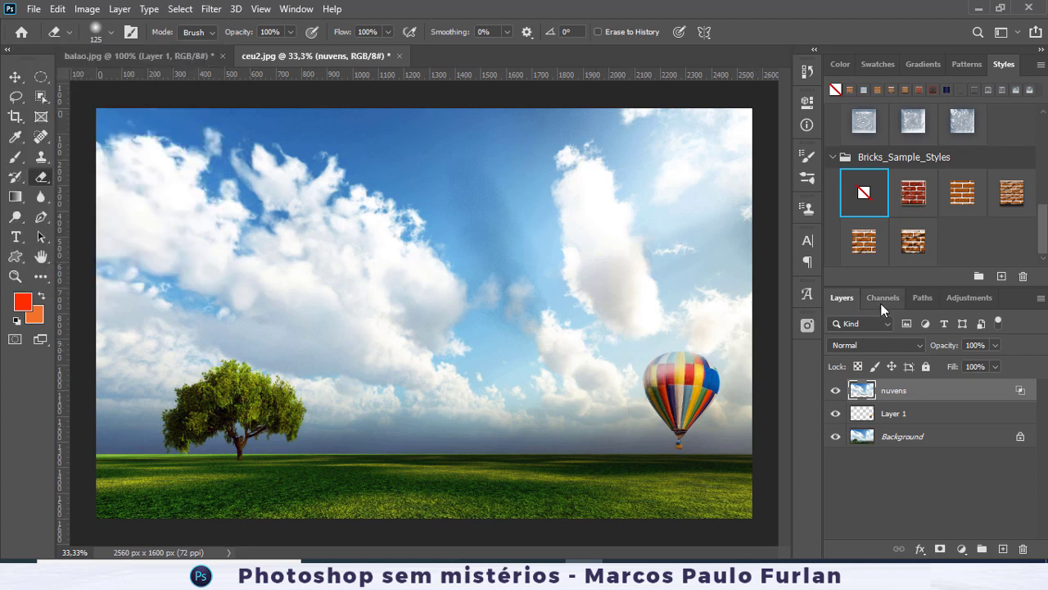
pyautogui.press('v')
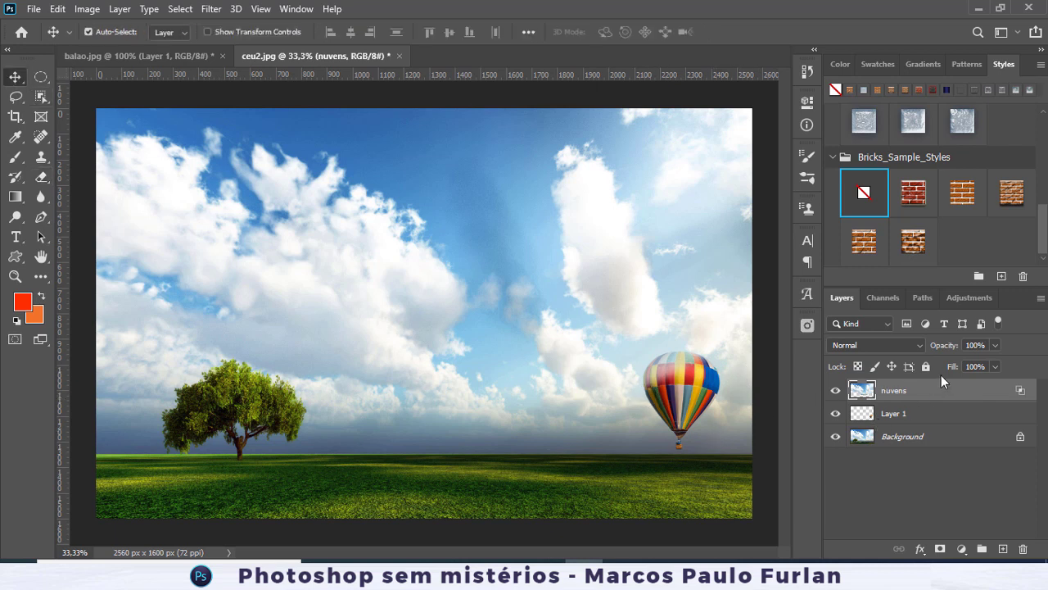
# - Lock the nuvens layer and scale the balloon on Layer 1 down to about 47% just above the horizon at the image's right side
pyautogui.click(926, 367)
pyautogui.moveTo(693, 403)
pyautogui.mouseDown()
pyautogui.moveTo(606, 394)
pyautogui.moveTo(542, 368)
pyautogui.moveTo(485, 325)
pyautogui.moveTo(702, 407)
pyautogui.moveTo(692, 411)
pyautogui.mouseUp()
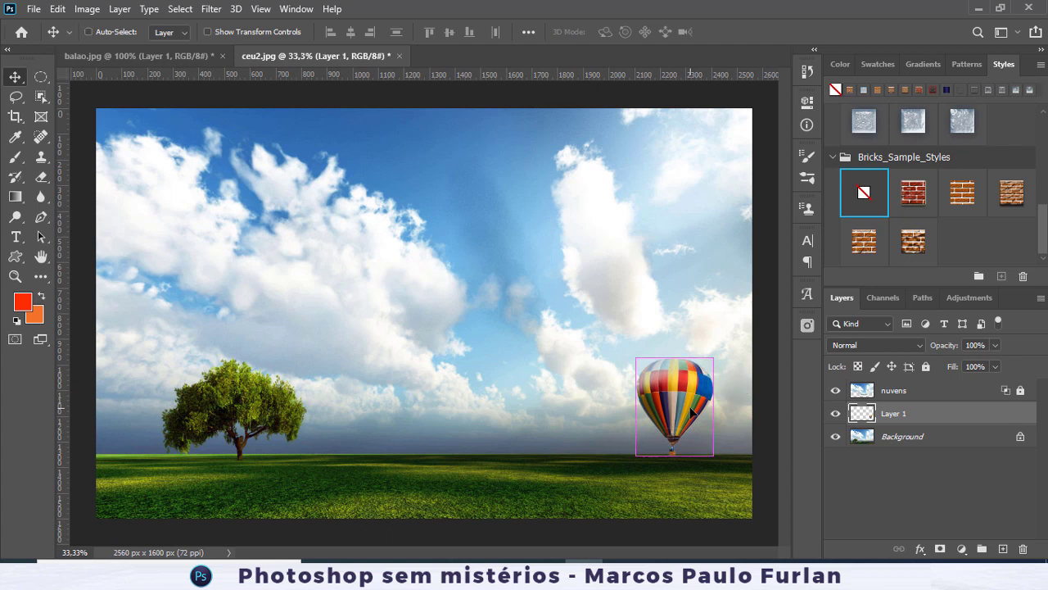
pyautogui.hotkey('ctrl', 't')
pyautogui.moveTo(705, 370); pyautogui.dragTo(674, 428)
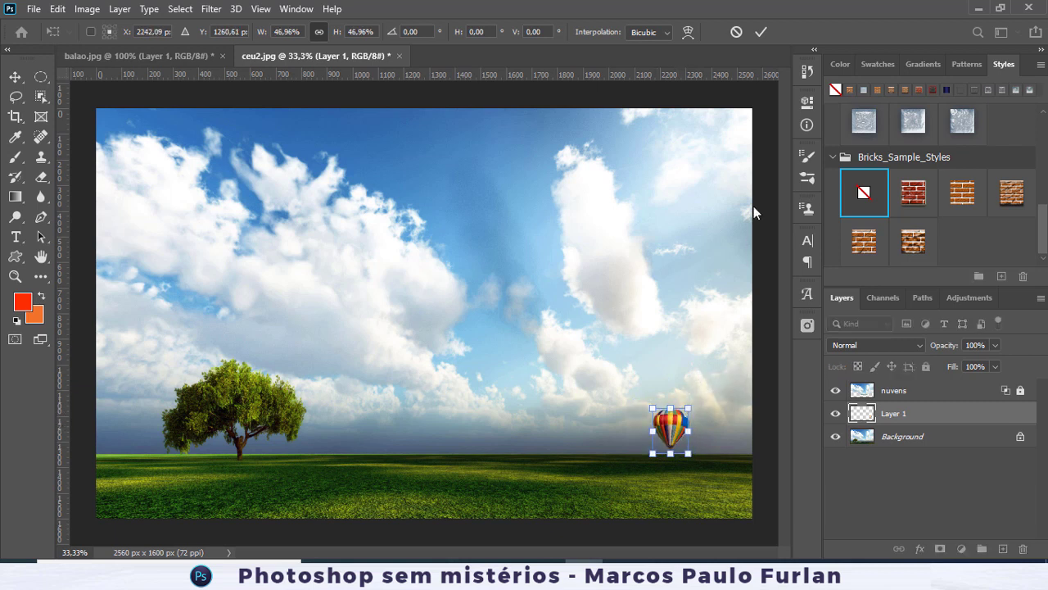
pyautogui.click(762, 32)
pyautogui.press('ctrl')
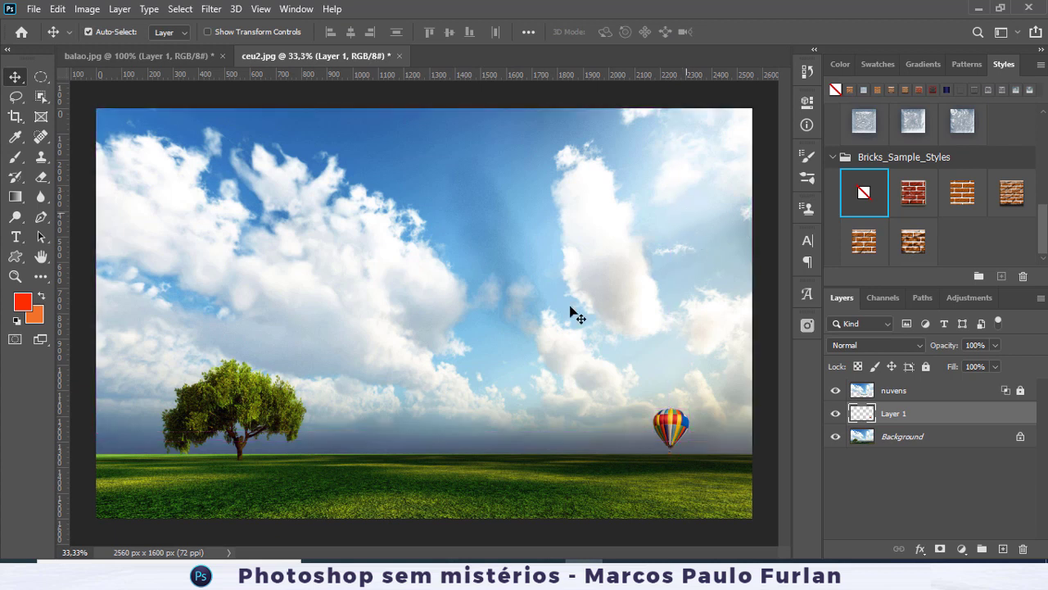
# - Save the document as ceu2.psd in the PSD folder inside Photoshop-sem-misterios, keeping its layers
pyautogui.hotkey('ctrl', 's')
pyautogui.click(606, 419)
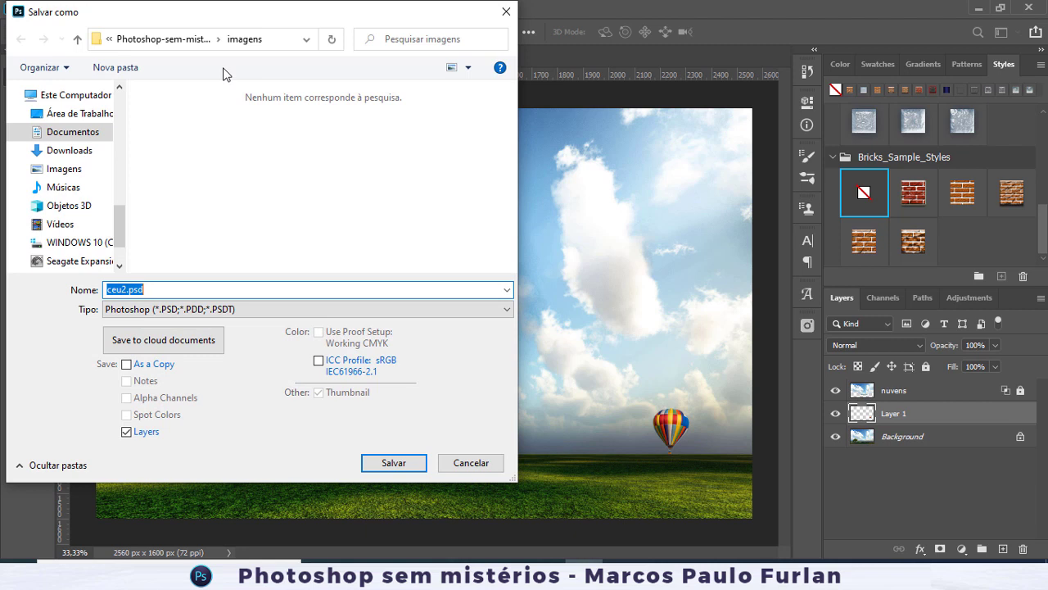
pyautogui.click(203, 41)
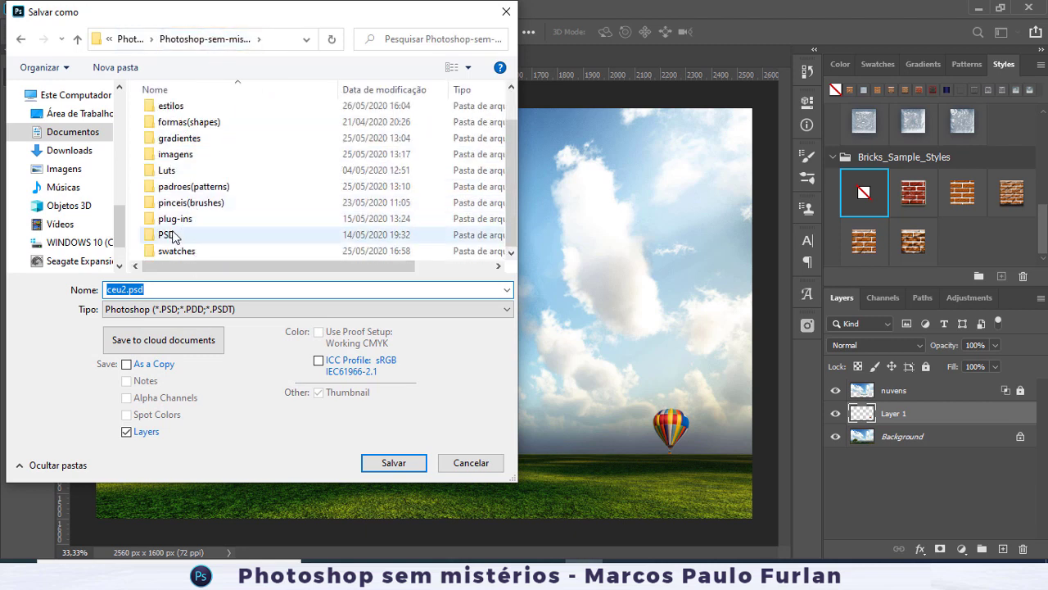
pyautogui.doubleClick(167, 234)
pyautogui.click(397, 468)
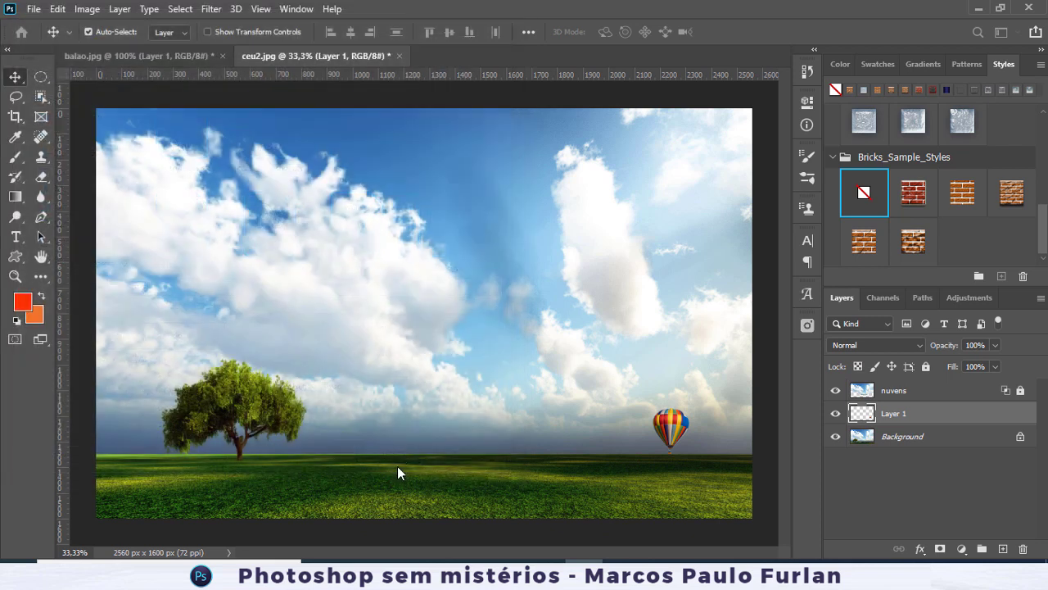
pyautogui.click(701, 160)
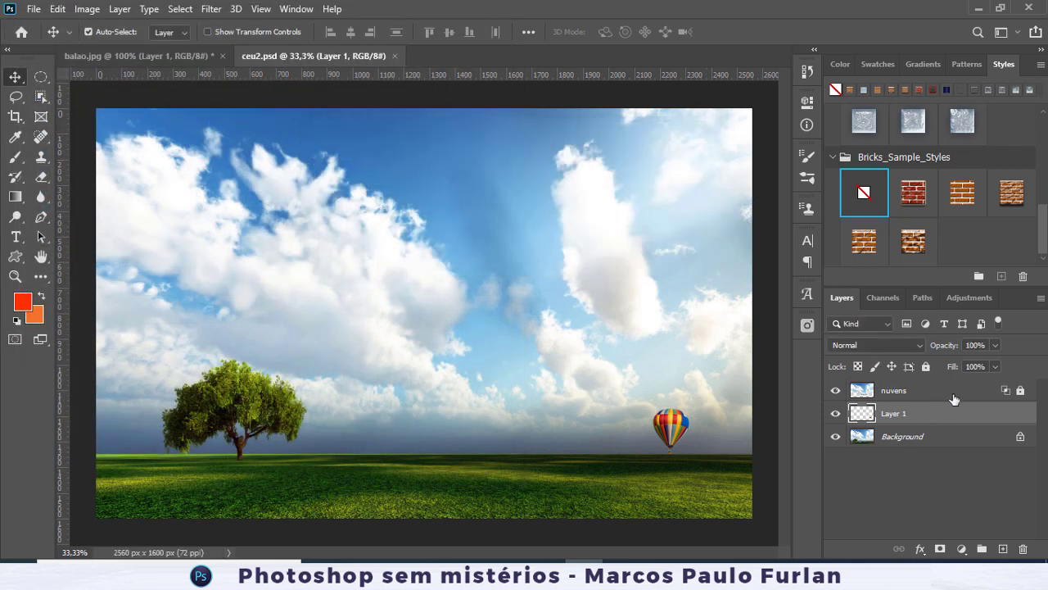
# - Convert Layer 1 to a smart object and create a video timeline for the document
pyautogui.rightClick(926, 415)
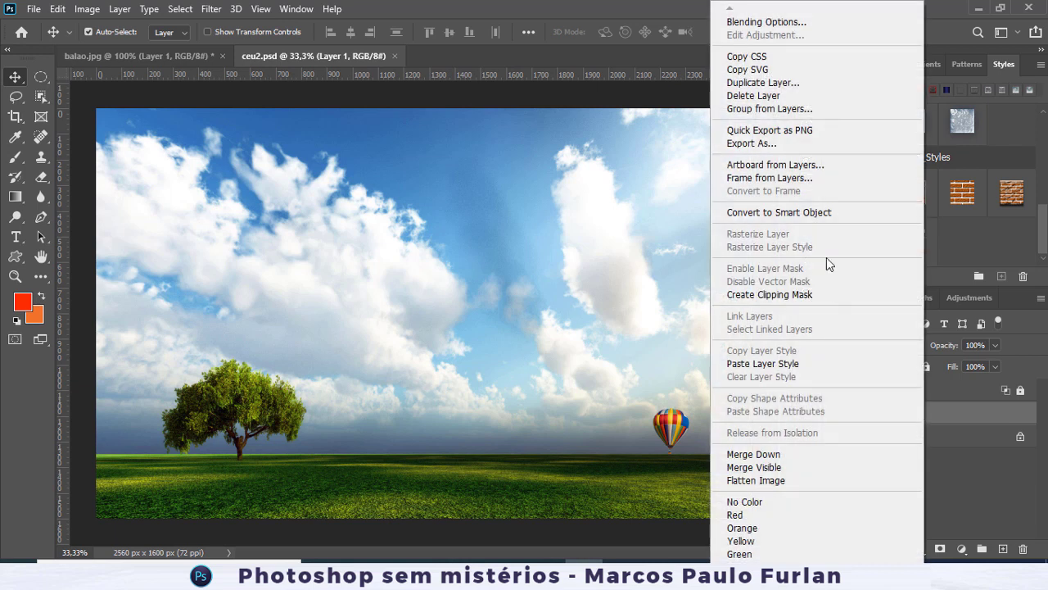
pyautogui.click(851, 212)
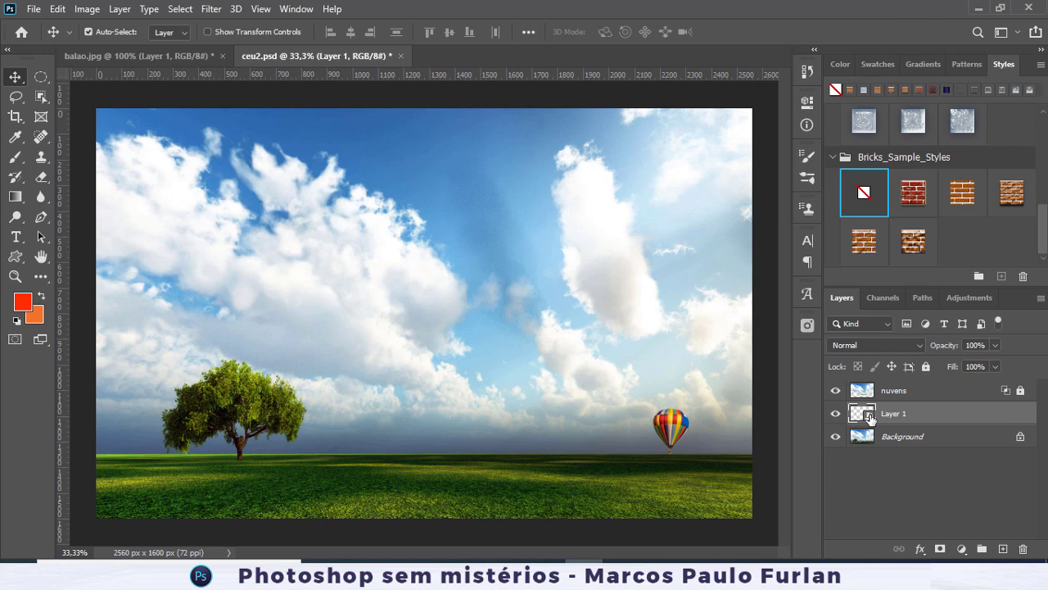
pyautogui.click(298, 9)
pyautogui.click(351, 551)
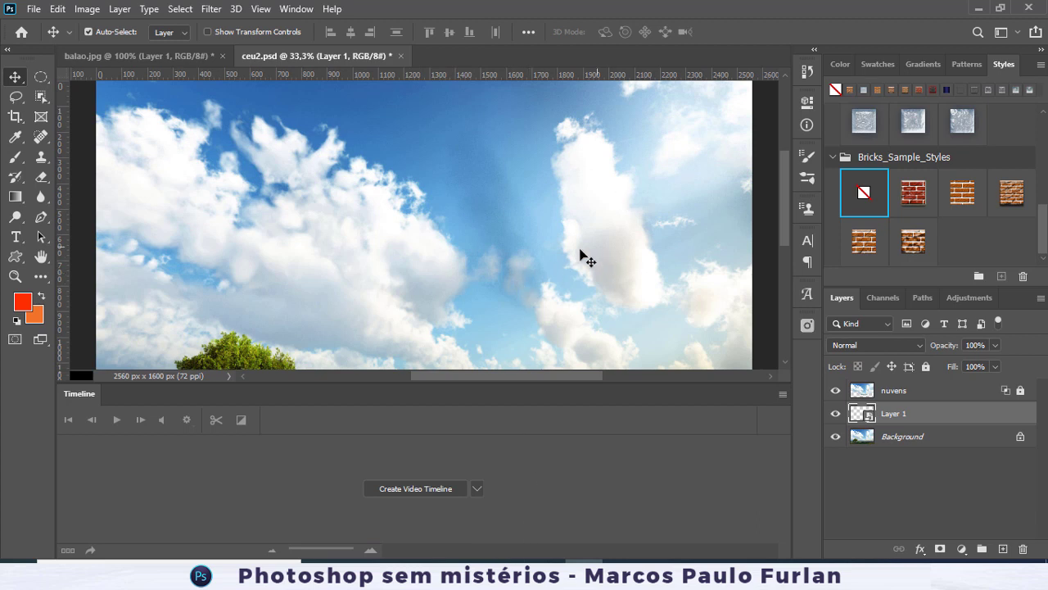
pyautogui.click(432, 488)
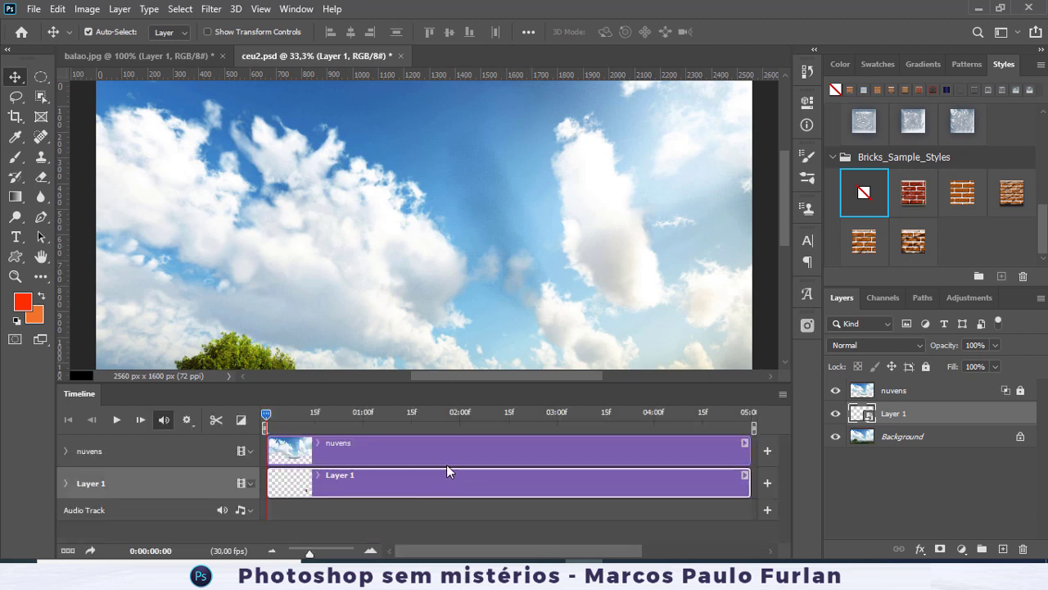
pyautogui.hotkey('ctrl', '0')
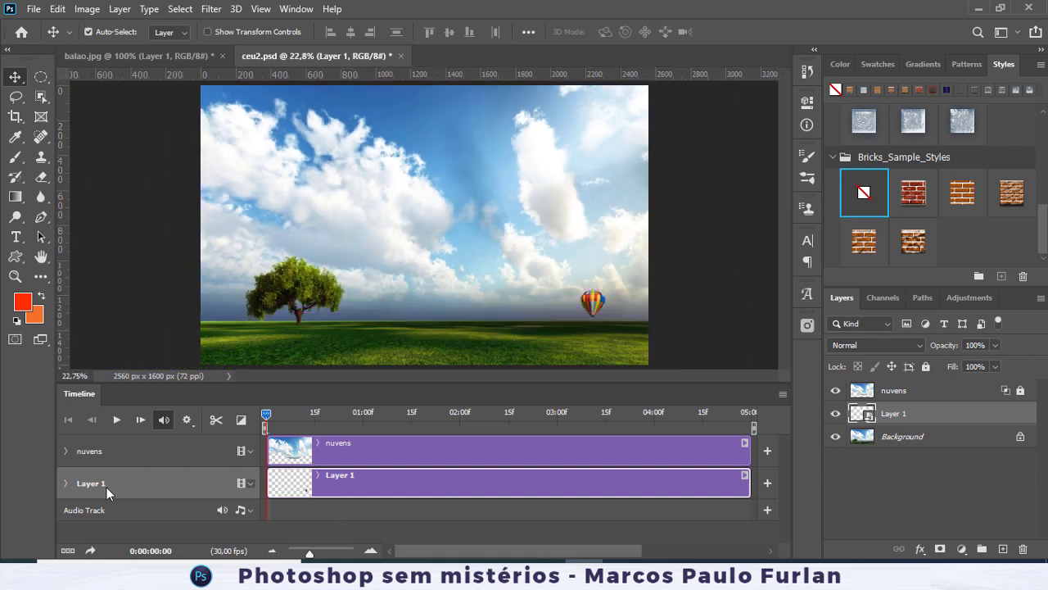
# - Rename Layer 1 as balao
pyautogui.doubleClick(895, 414)
pyautogui.write('balao')
pyautogui.press('Return')
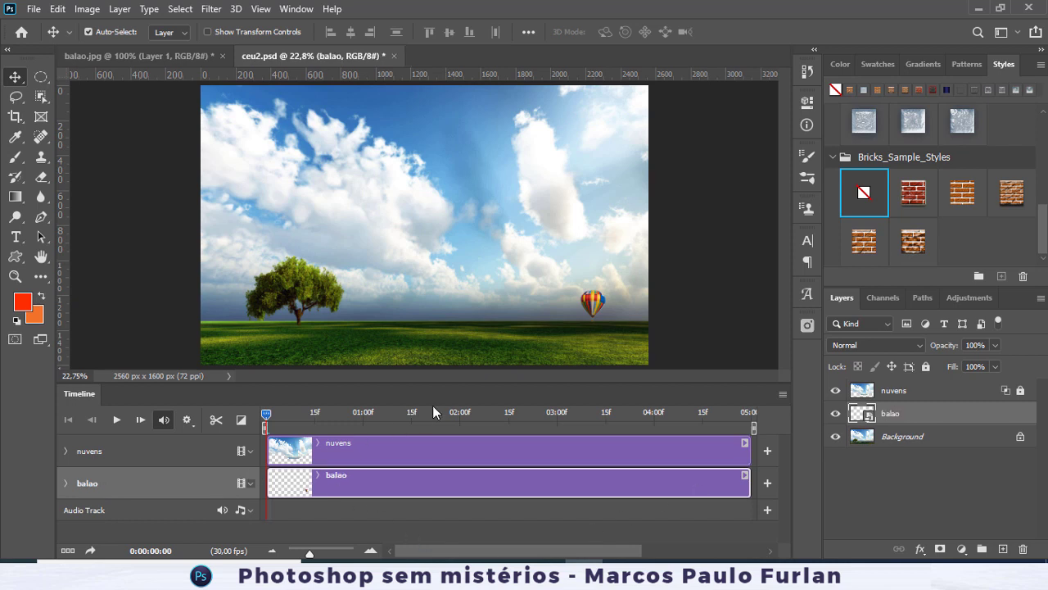
# - Set Transform keyframes on the balao track at 0:00 and 2:00, with the balloon moved to the sky's upper middle at 2:00
pyautogui.click(66, 483)
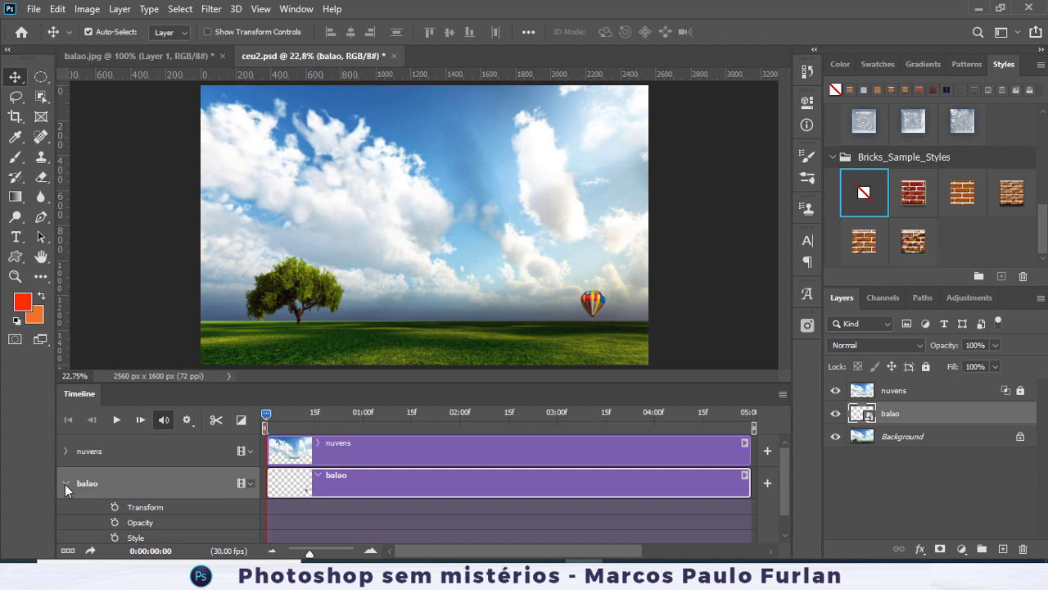
pyautogui.click(114, 508)
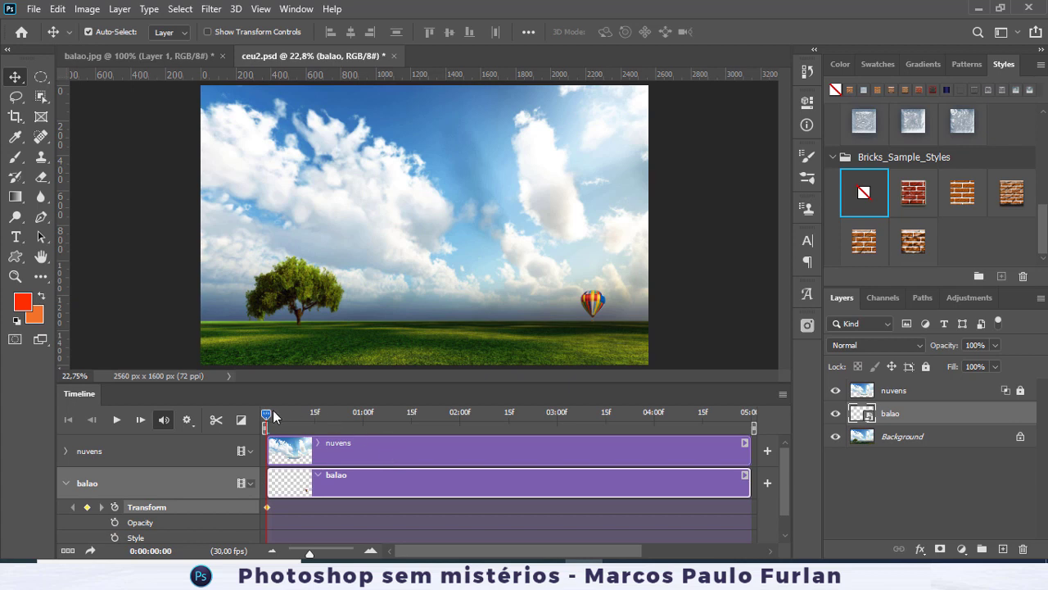
pyautogui.moveTo(463, 422); pyautogui.dragTo(460, 424)
pyautogui.moveTo(599, 311); pyautogui.dragTo(461, 152)
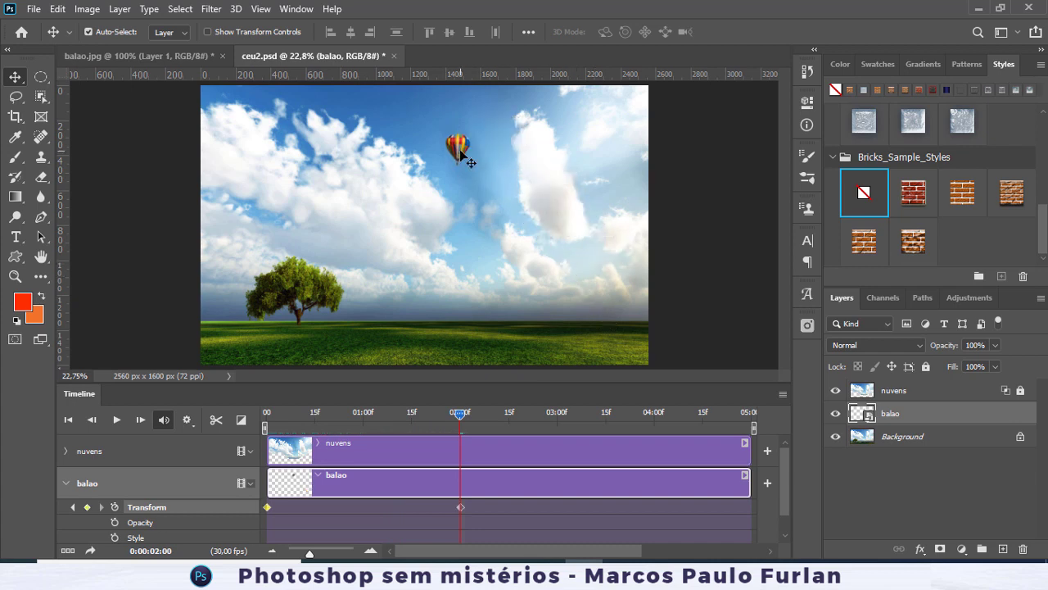
# - Enlarge the balloon at the 2:00 keyframe and move it past the image's upper-left corner at 0:00:04:29
pyautogui.hotkey('ctrl', 't')
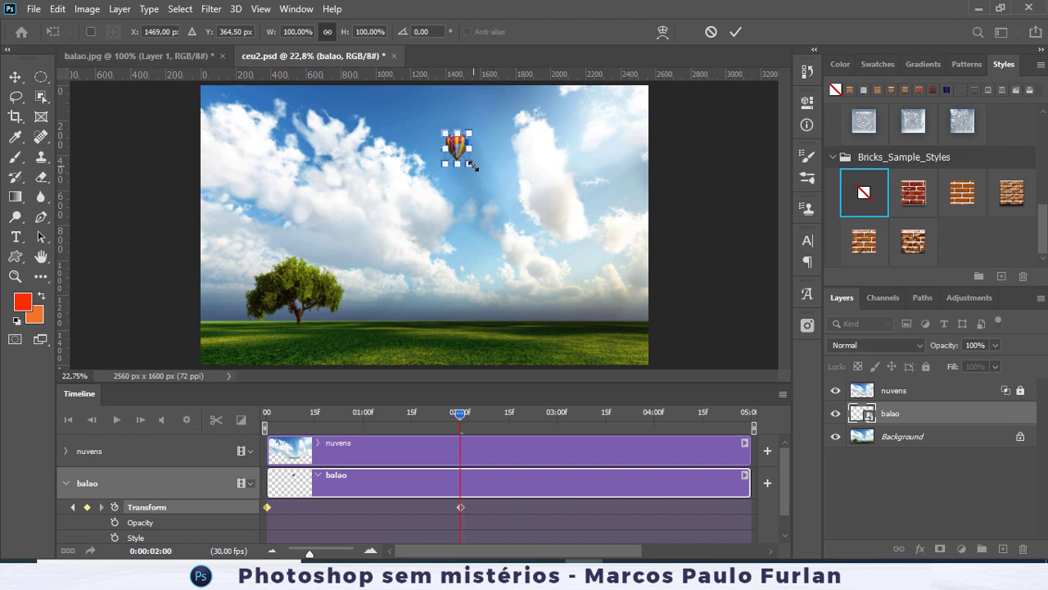
pyautogui.moveTo(473, 166); pyautogui.dragTo(494, 189)
pyautogui.press('Return')
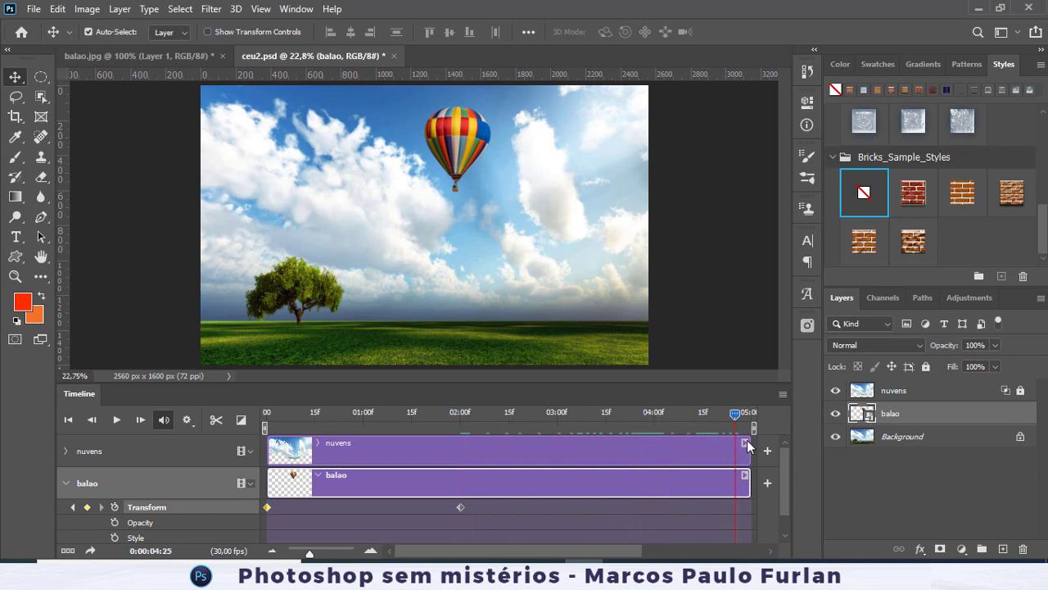
pyautogui.moveTo(466, 155); pyautogui.dragTo(185, 82)
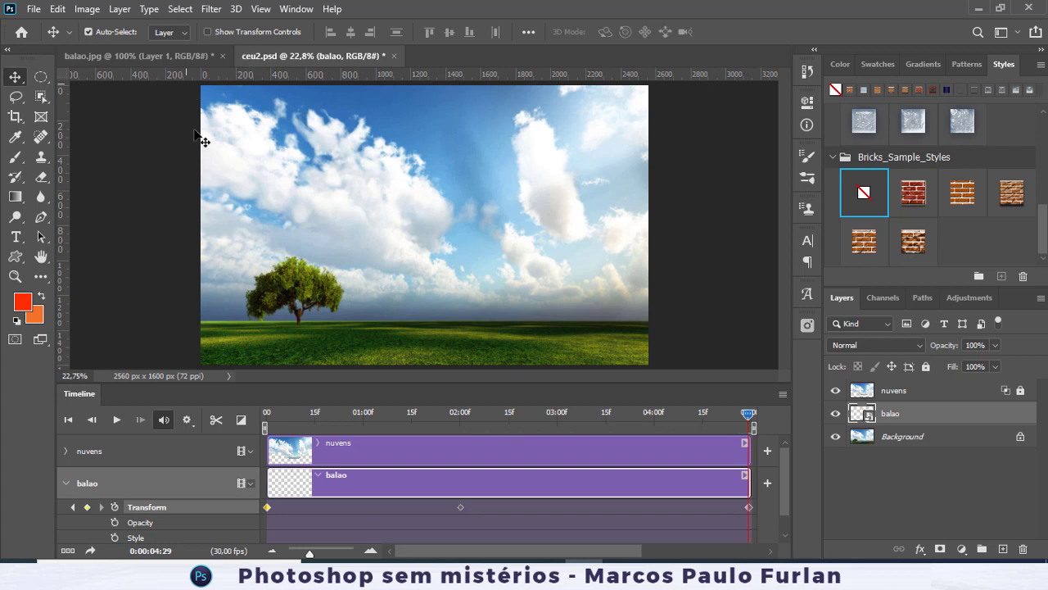
# - Play back the balloon animation briefly to check its movement, and stop it
pyautogui.click(115, 420)
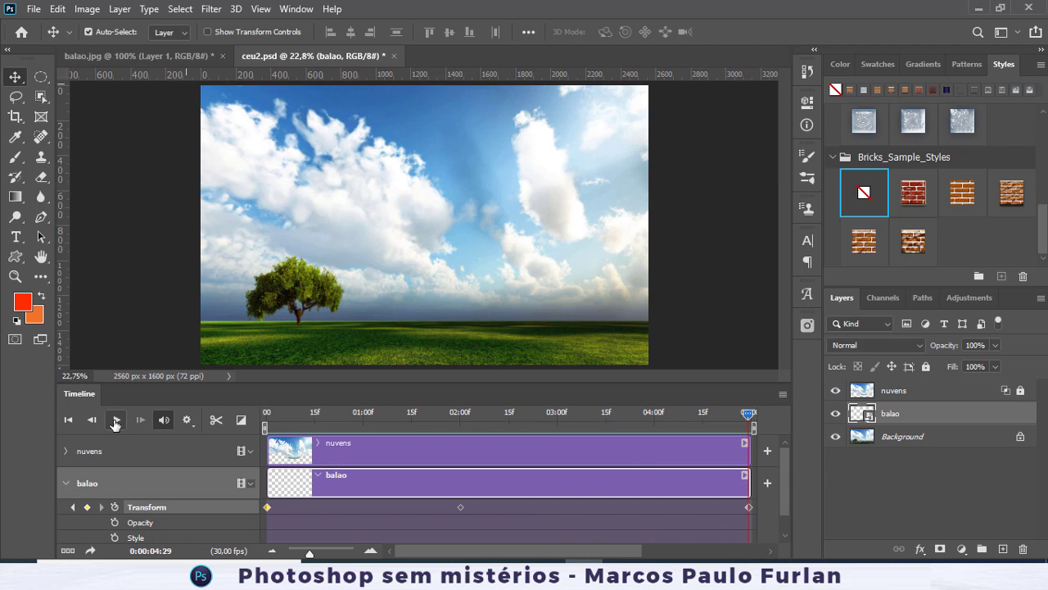
pyautogui.click(118, 421)
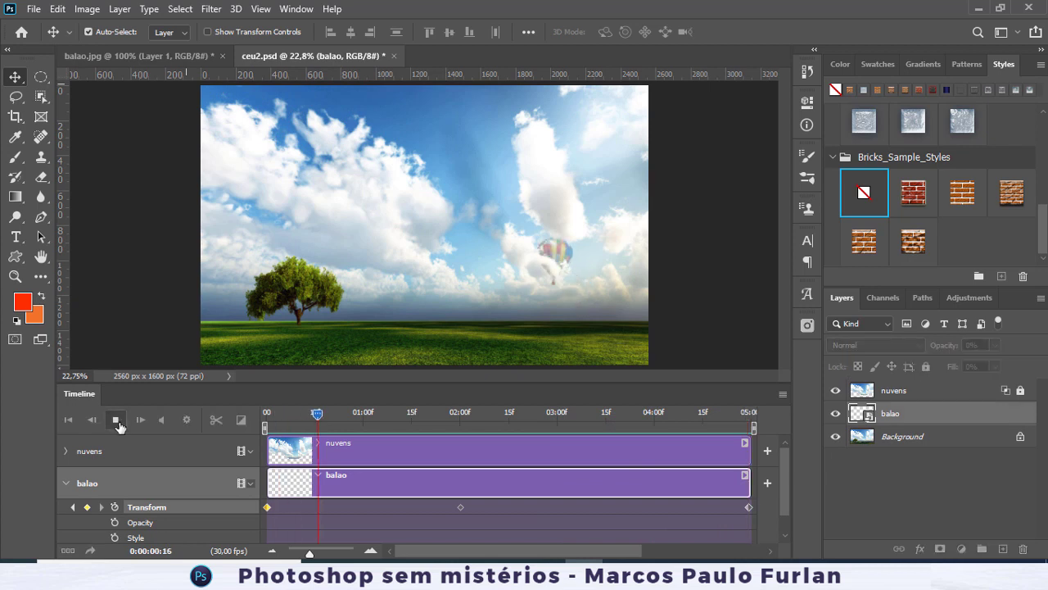
pyautogui.click(118, 420)
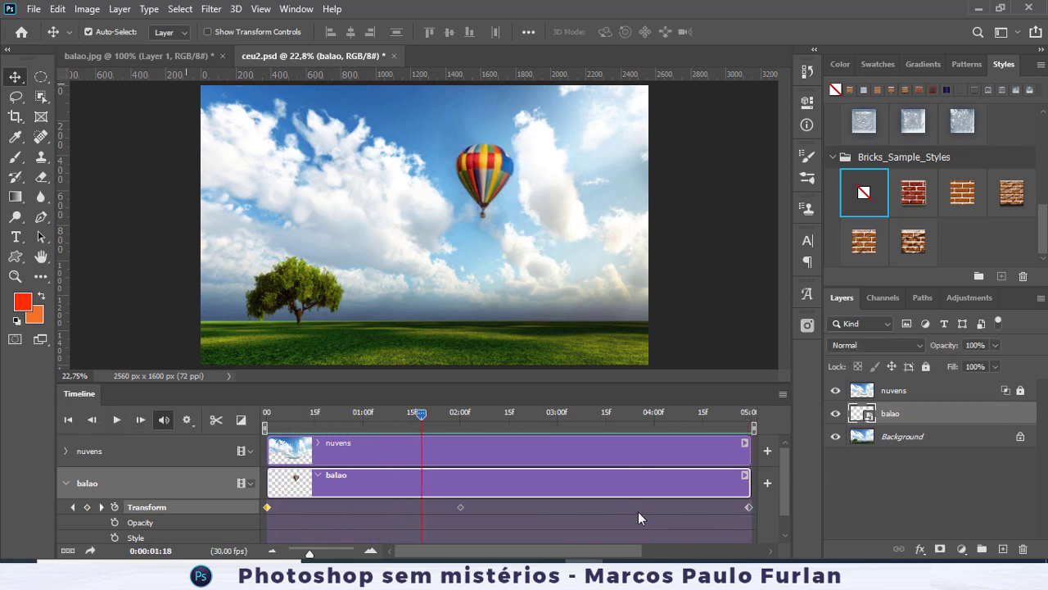
# - Extend both the balao and nuvens clips on the timeline to 15 seconds
pyautogui.click(271, 551)
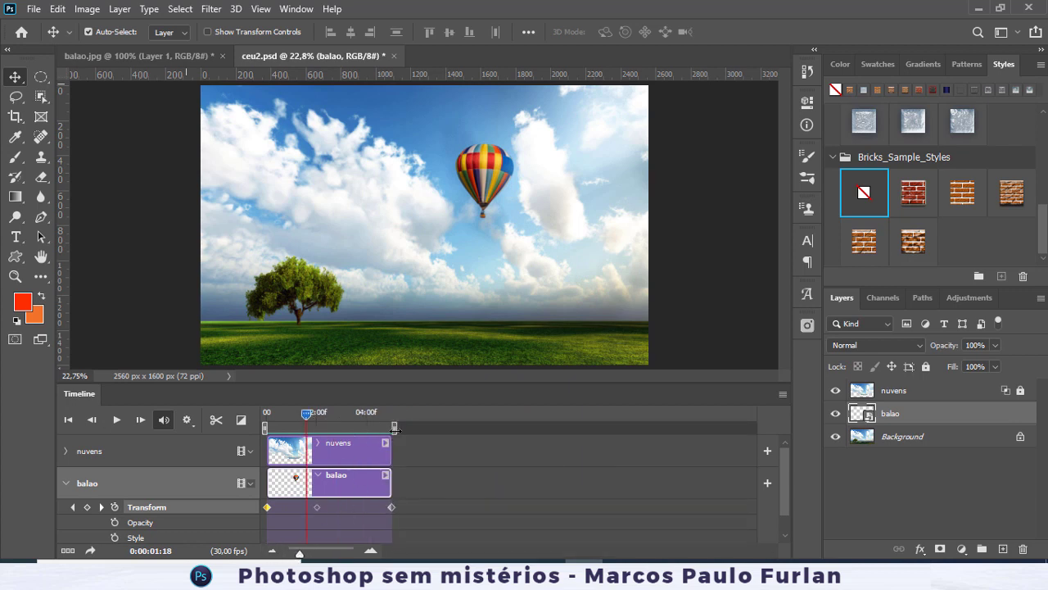
pyautogui.moveTo(389, 483); pyautogui.dragTo(616, 483)
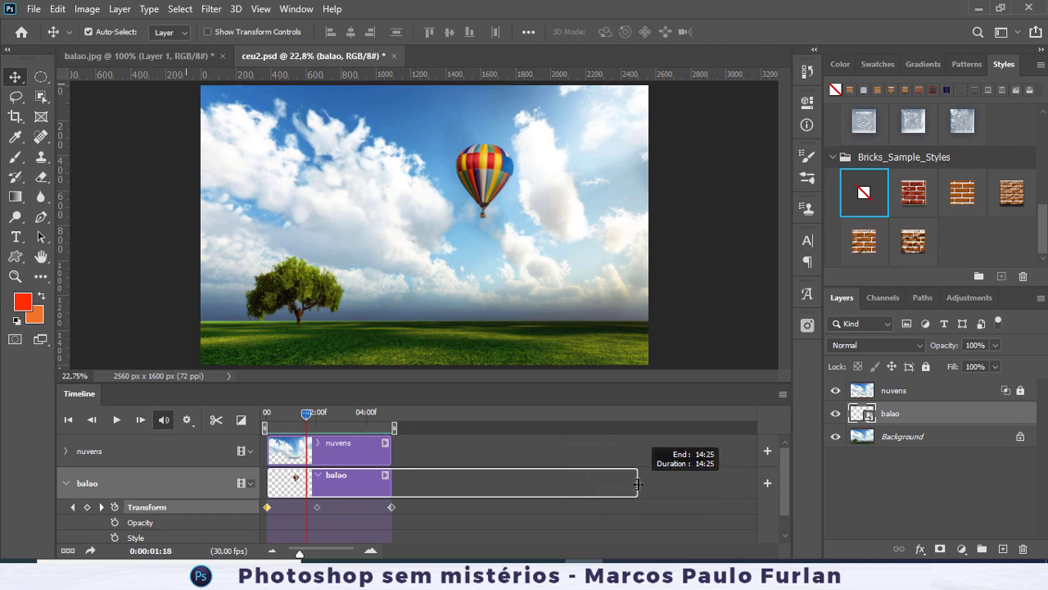
pyautogui.moveTo(642, 484); pyautogui.dragTo(642, 483)
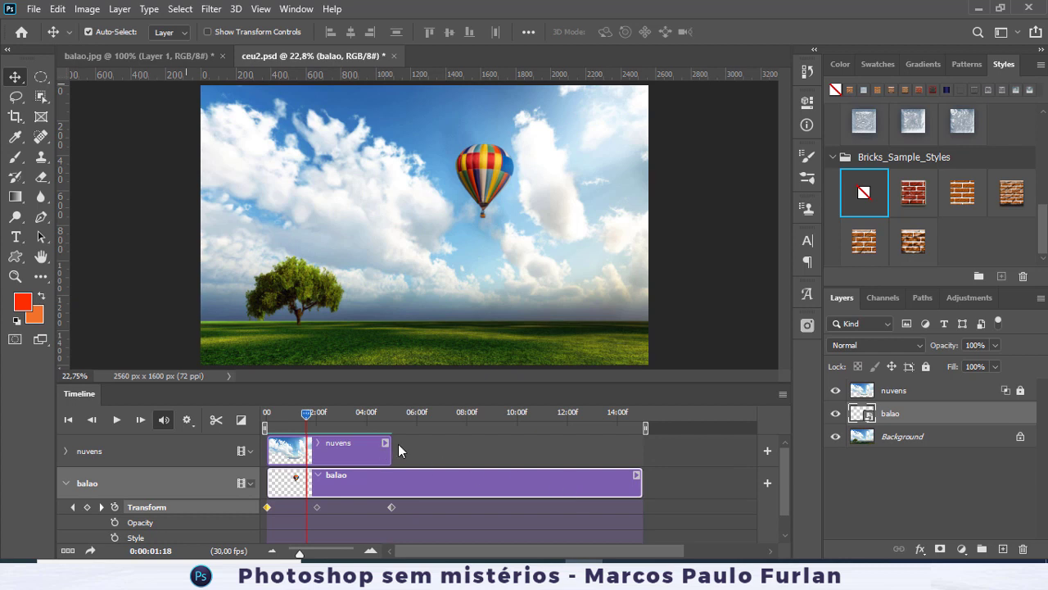
pyautogui.moveTo(389, 451); pyautogui.dragTo(642, 451)
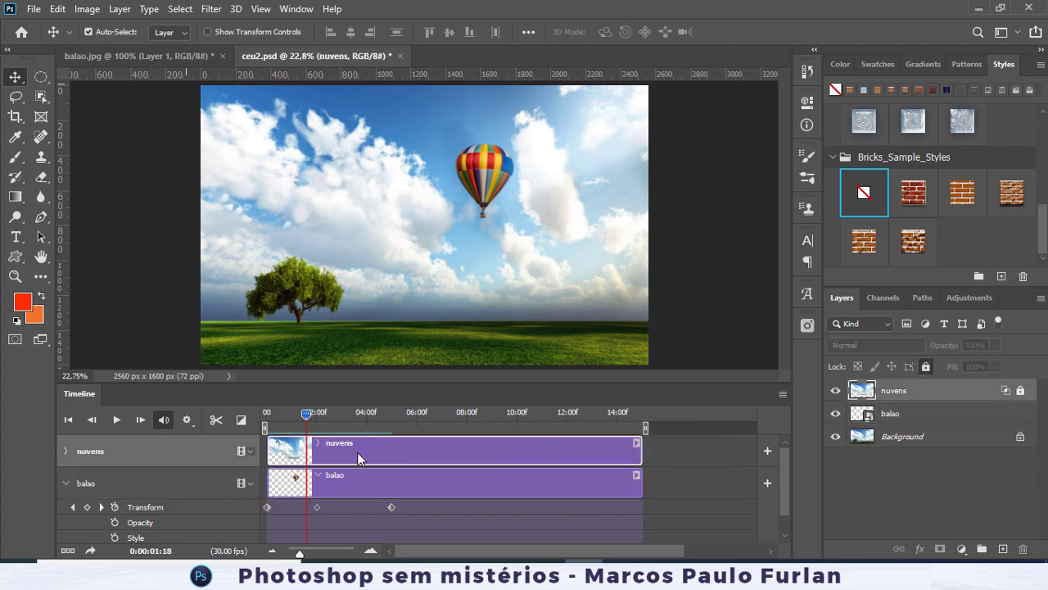
# - Move the balao track's final Transform keyframe to the 15-second clip end and its middle keyframe to 06:00
pyautogui.moveTo(322, 512); pyautogui.dragTo(323, 512)
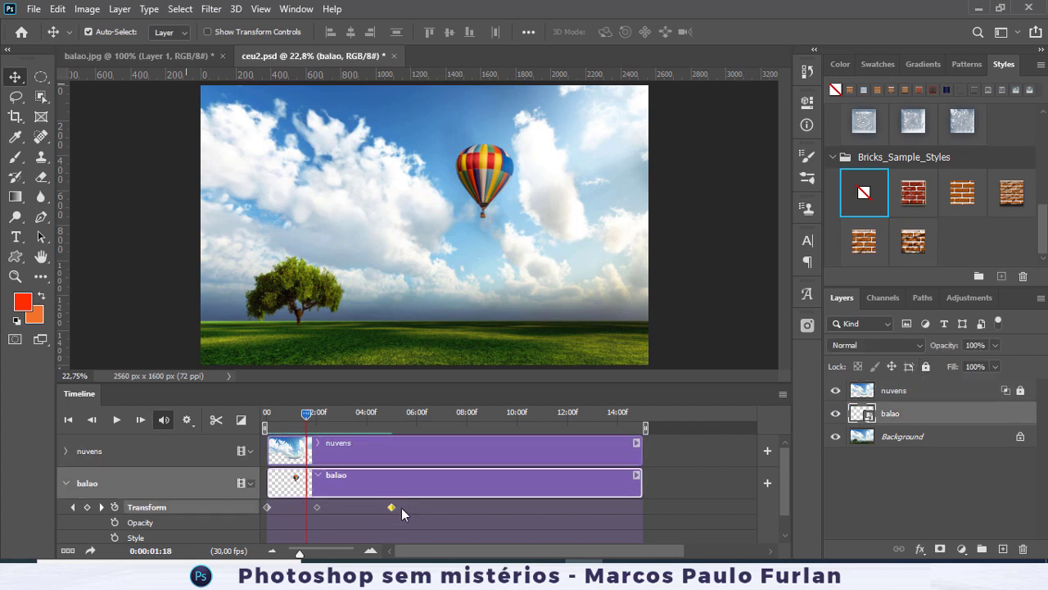
pyautogui.moveTo(393, 510); pyautogui.dragTo(642, 508)
pyautogui.moveTo(318, 509); pyautogui.dragTo(419, 518)
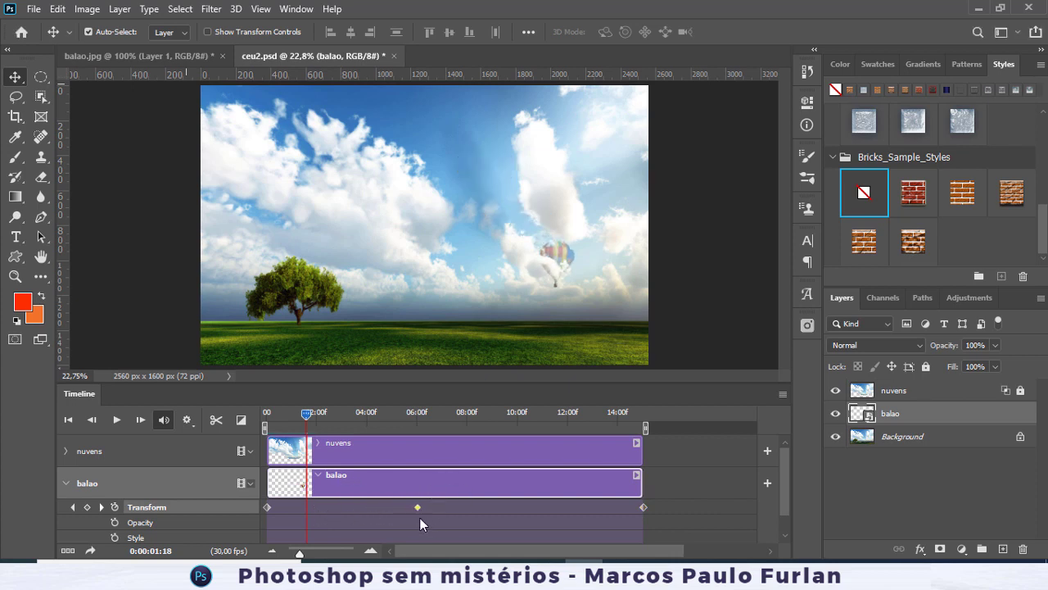
# - Preview the lengthened balloon animation from the beginning of the timeline
pyautogui.moveTo(310, 416); pyautogui.dragTo(257, 421)
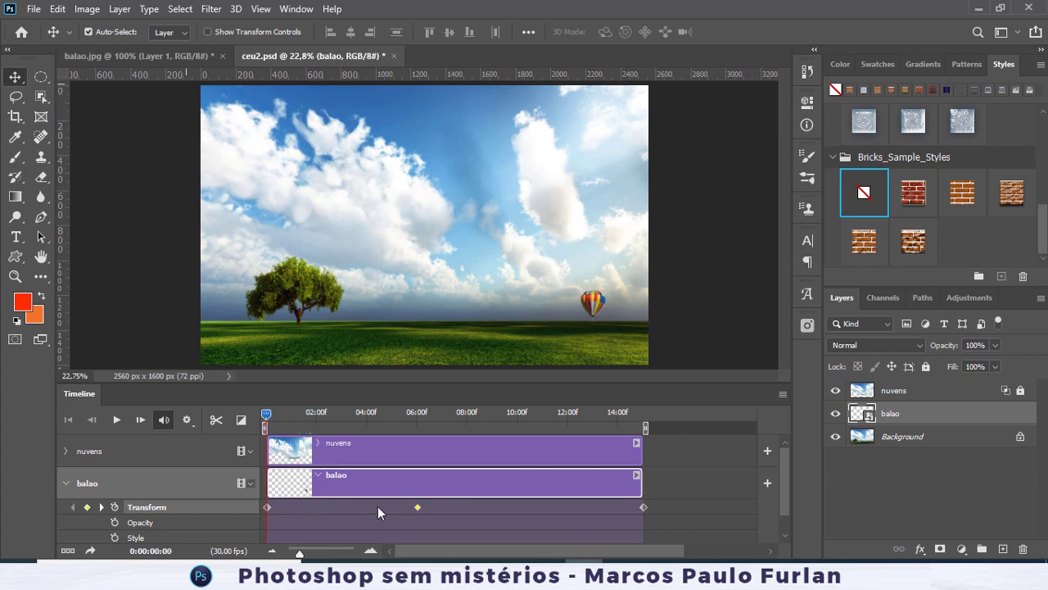
pyautogui.click(116, 420)
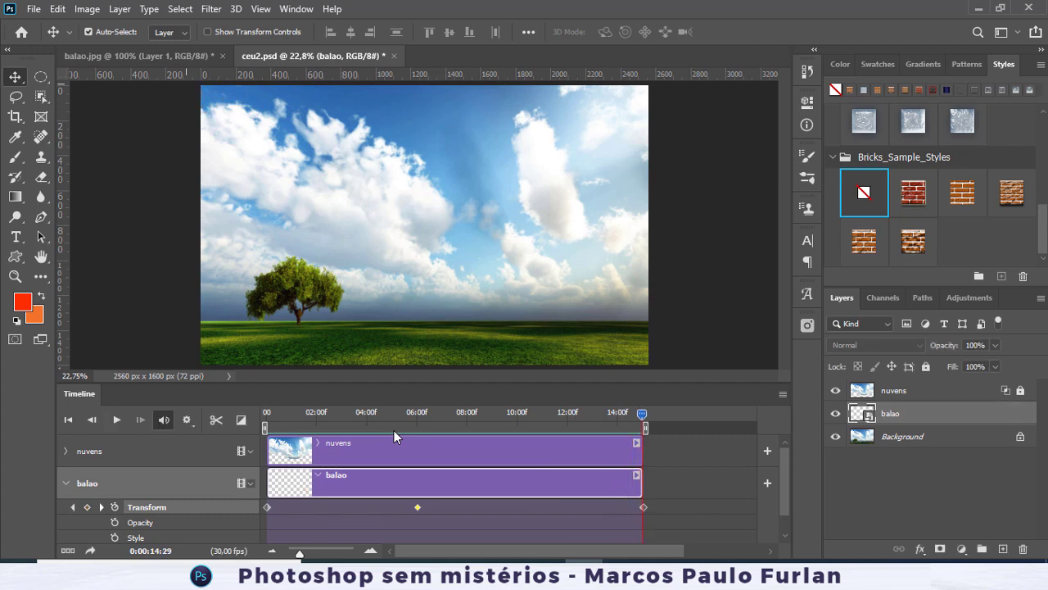
pyautogui.click(118, 420)
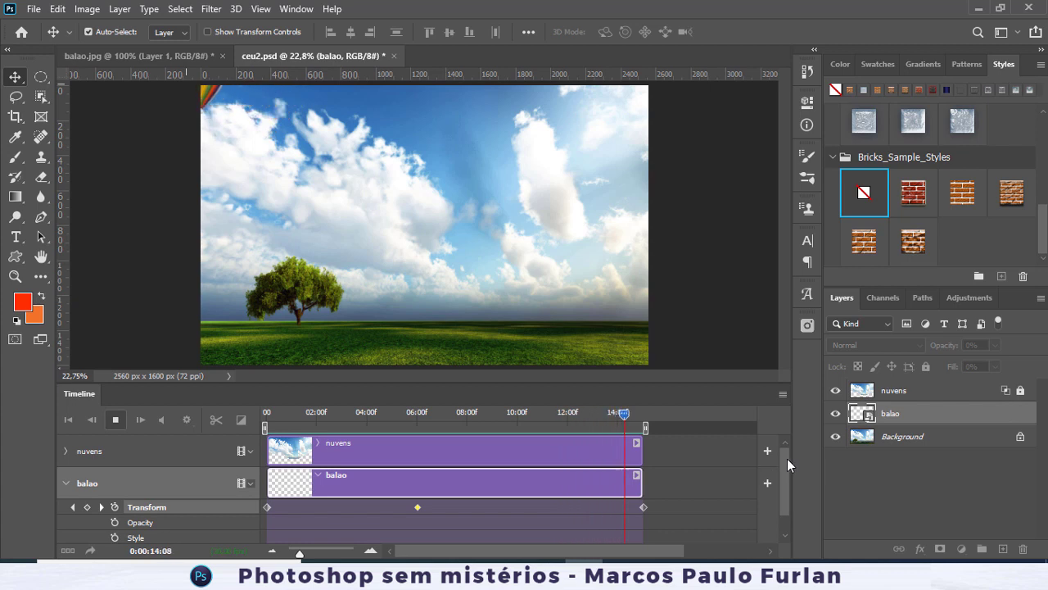
# - Add a new, empty audio track to the timeline
pyautogui.moveTo(787, 459); pyautogui.dragTo(795, 507)
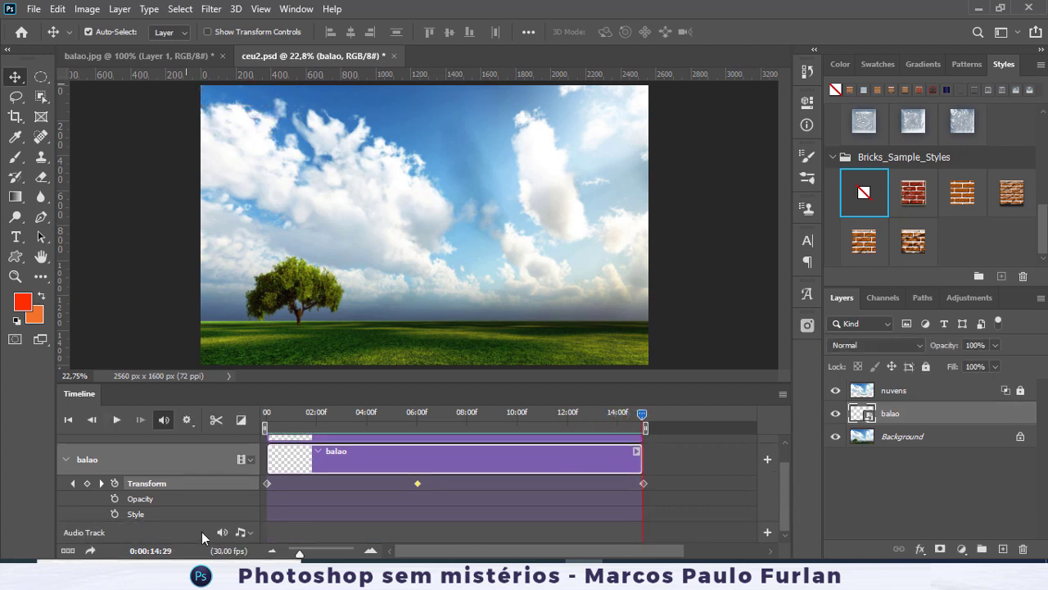
pyautogui.click(241, 532)
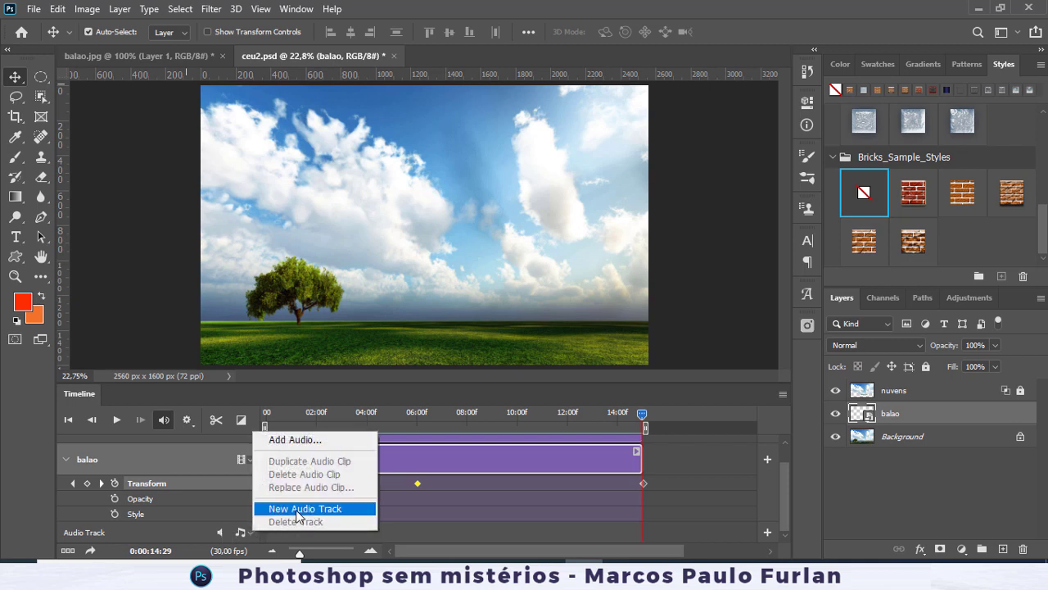
pyautogui.click(297, 510)
# - Add Carefree.mp3 from the _Cursos > _audio > bgs folder to the first audio track
pyautogui.click(250, 533)
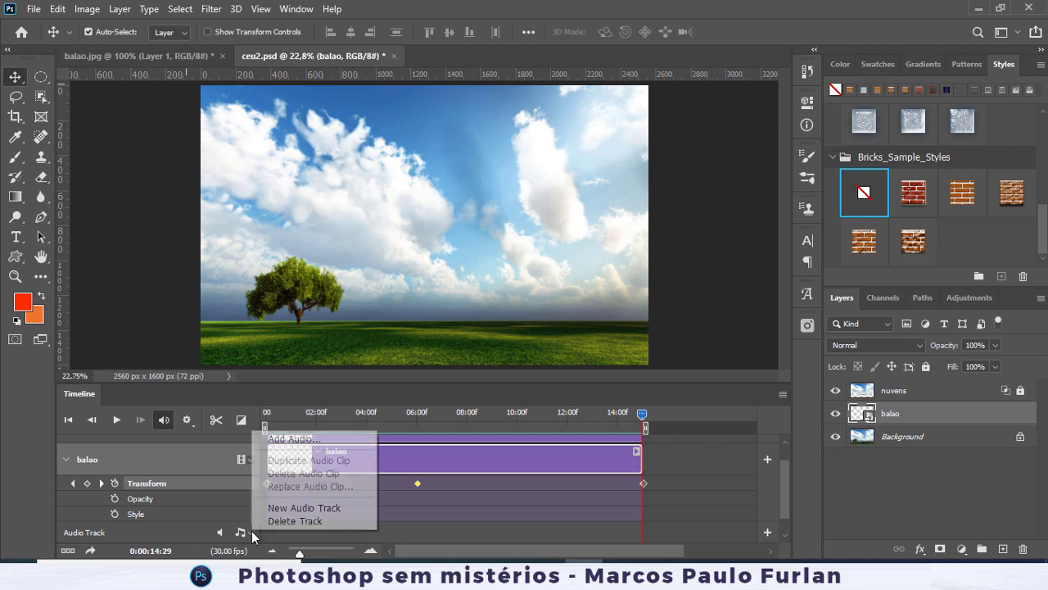
pyautogui.click(293, 443)
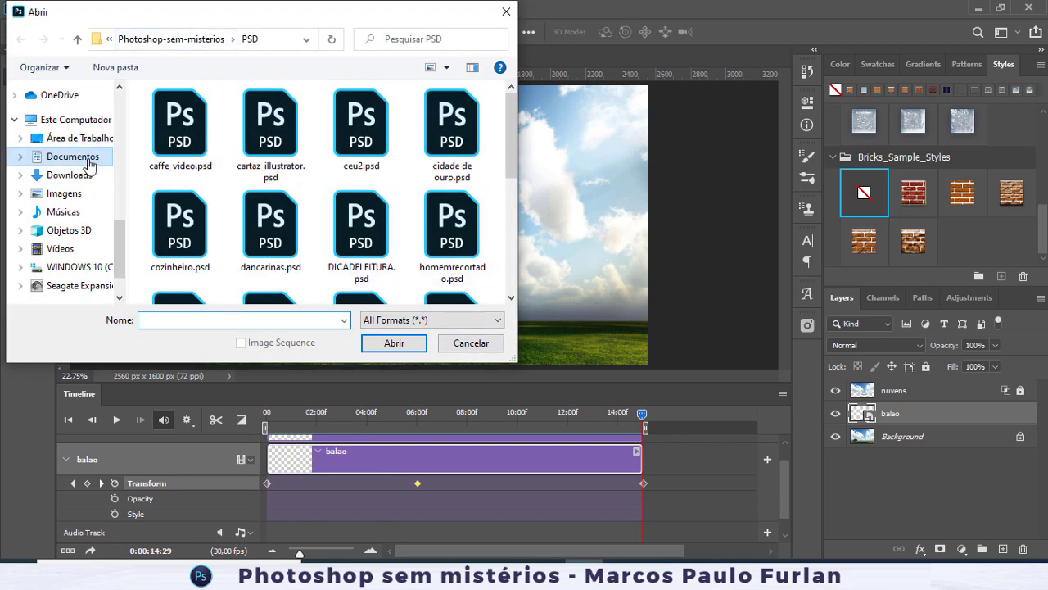
pyautogui.click(148, 39)
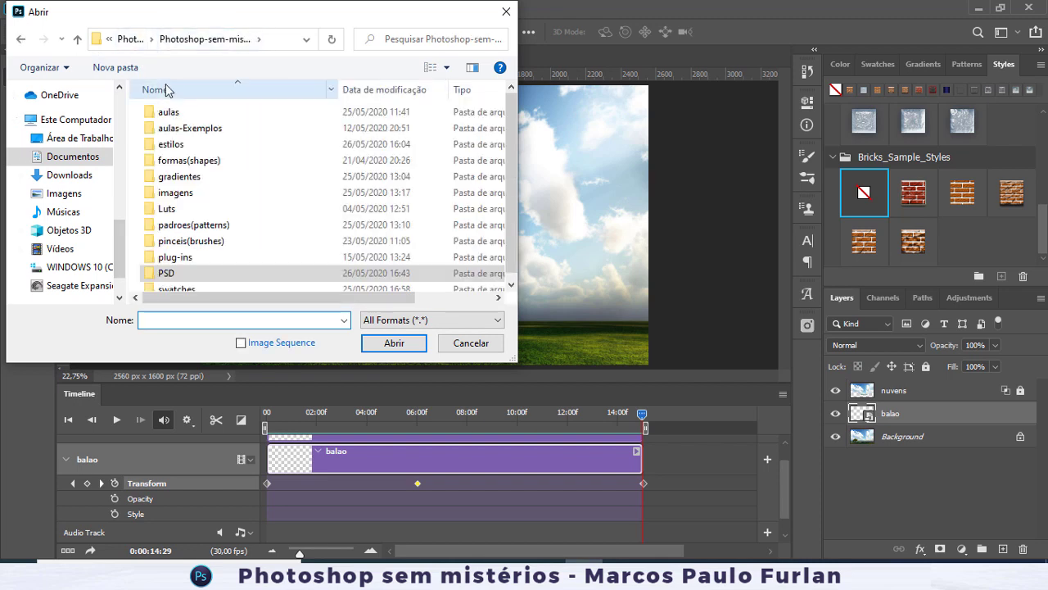
pyautogui.click(110, 39)
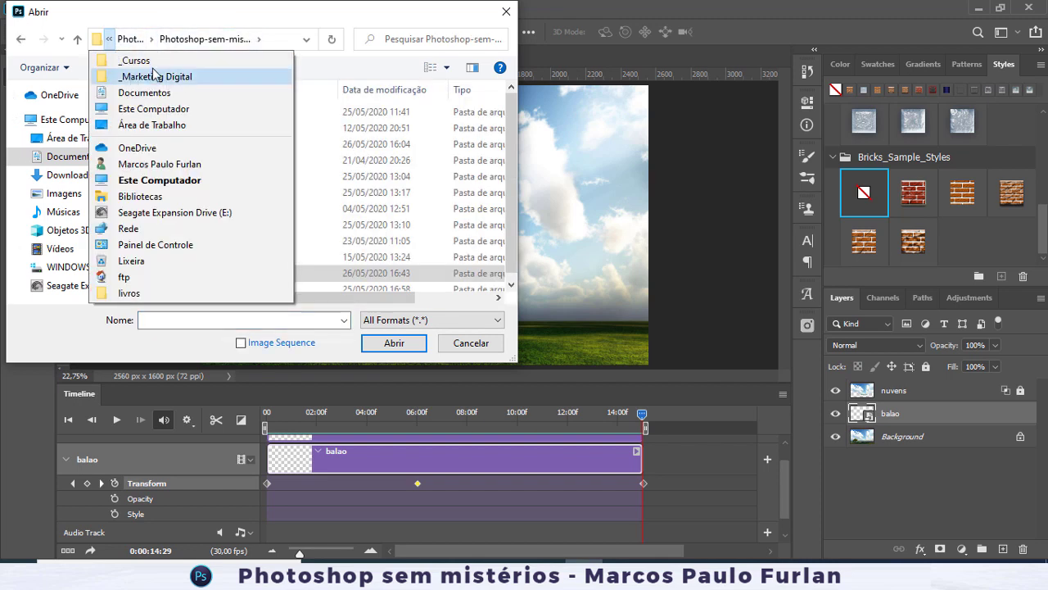
pyautogui.click(135, 64)
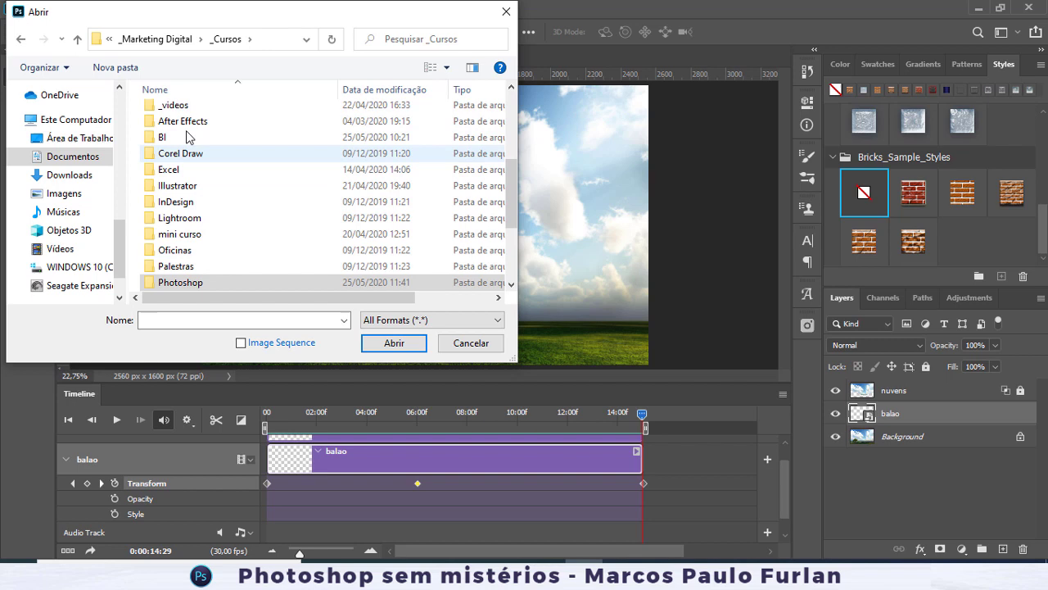
pyautogui.scroll(4, 172, 118)
pyautogui.doubleClick(182, 130)
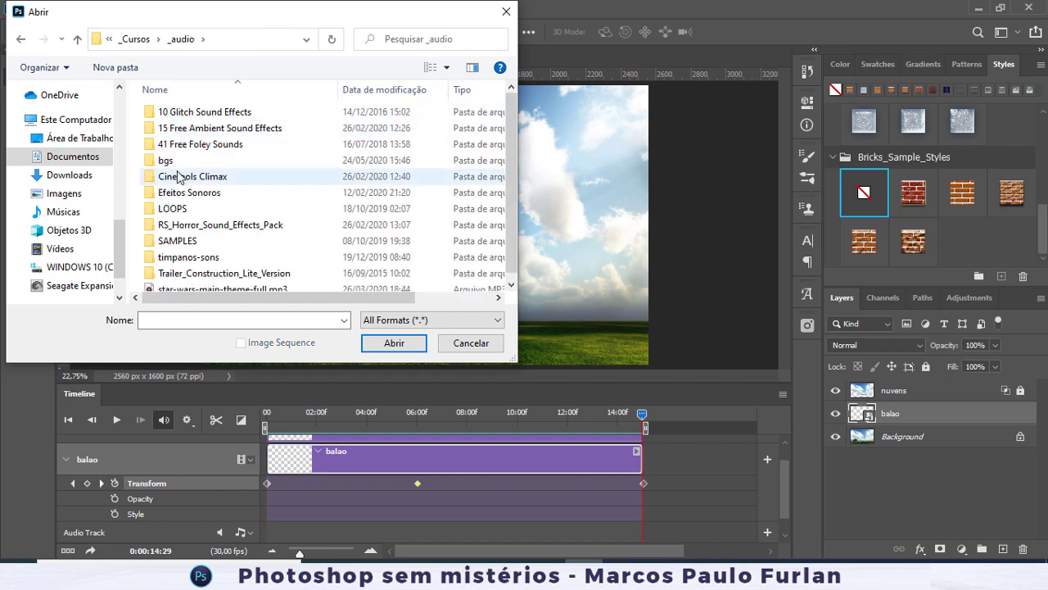
pyautogui.doubleClick(173, 161)
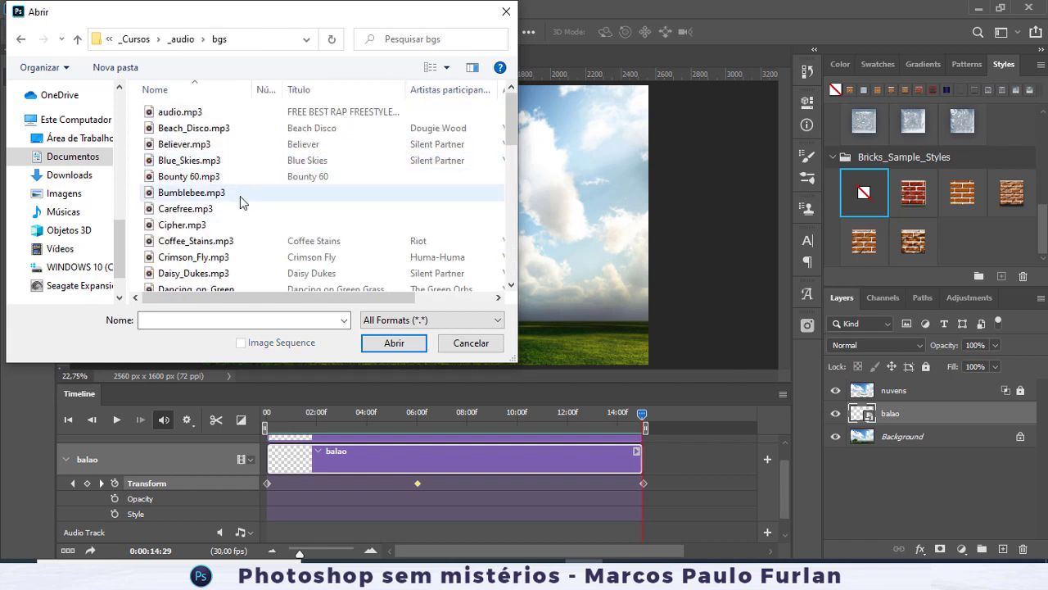
pyautogui.doubleClick(189, 208)
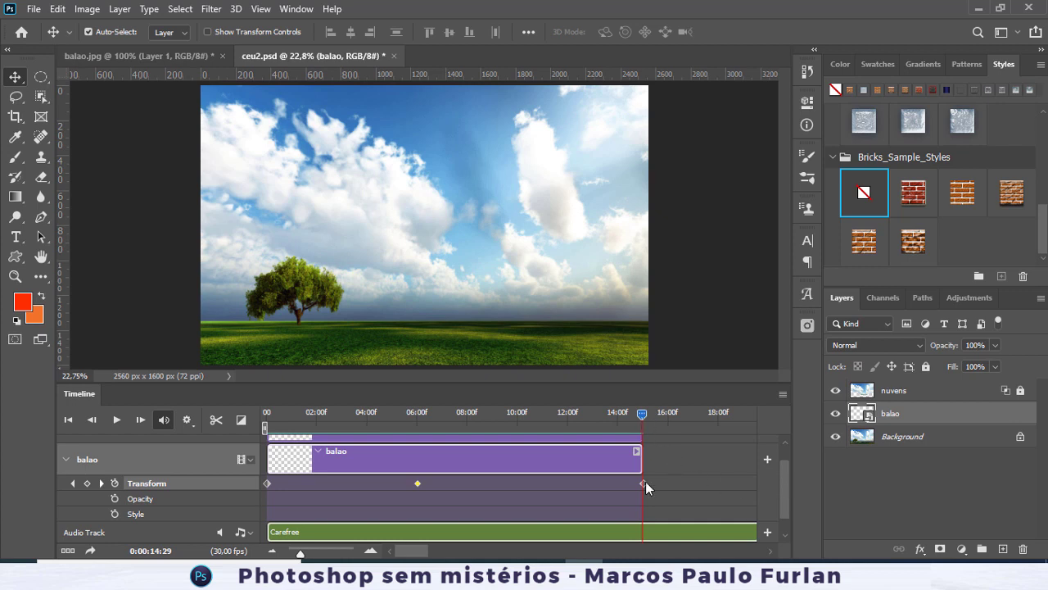
# - Split the Carefree audio clip at the playhead and delete the part beyond the end of the balao clip
pyautogui.click(604, 526)
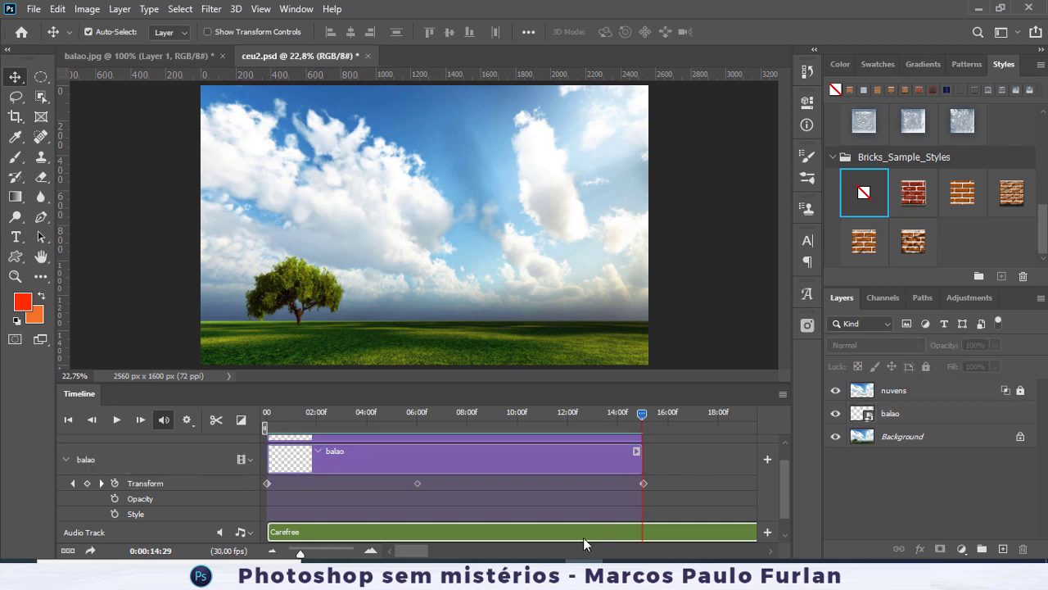
pyautogui.click(685, 530)
pyautogui.press('Delete')
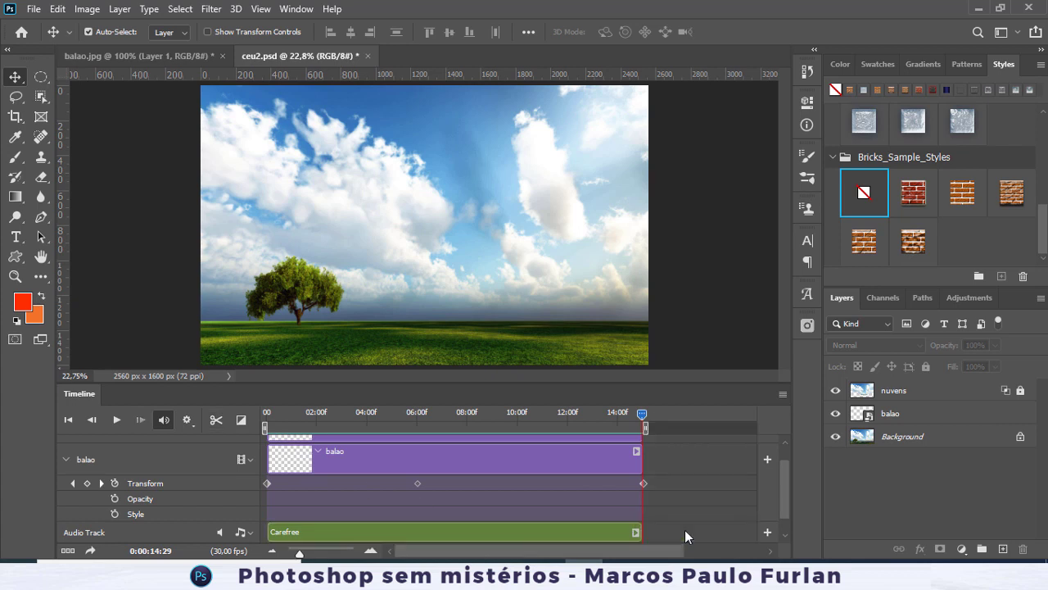
# - Play back the animation with the trimmed audio clip and delete the empty second audio track
pyautogui.click(115, 420)
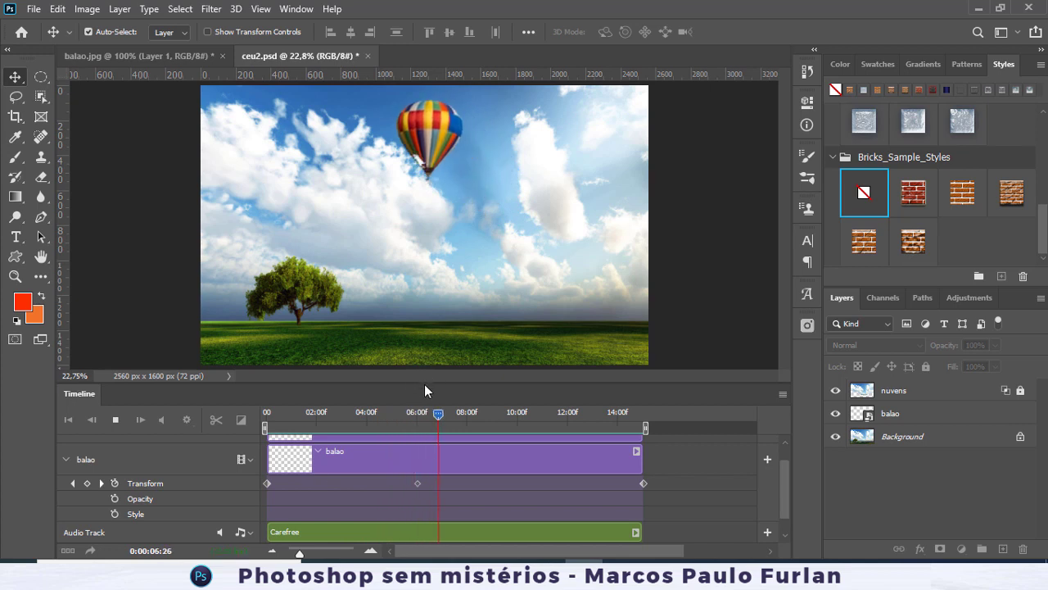
pyautogui.click(789, 535)
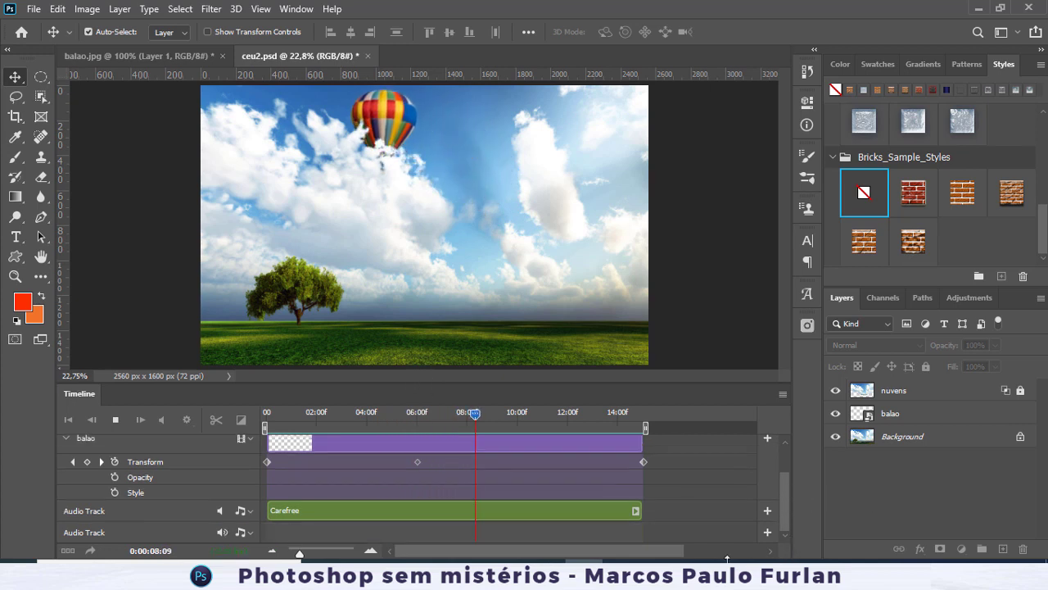
pyautogui.click(249, 532)
pyautogui.click(292, 520)
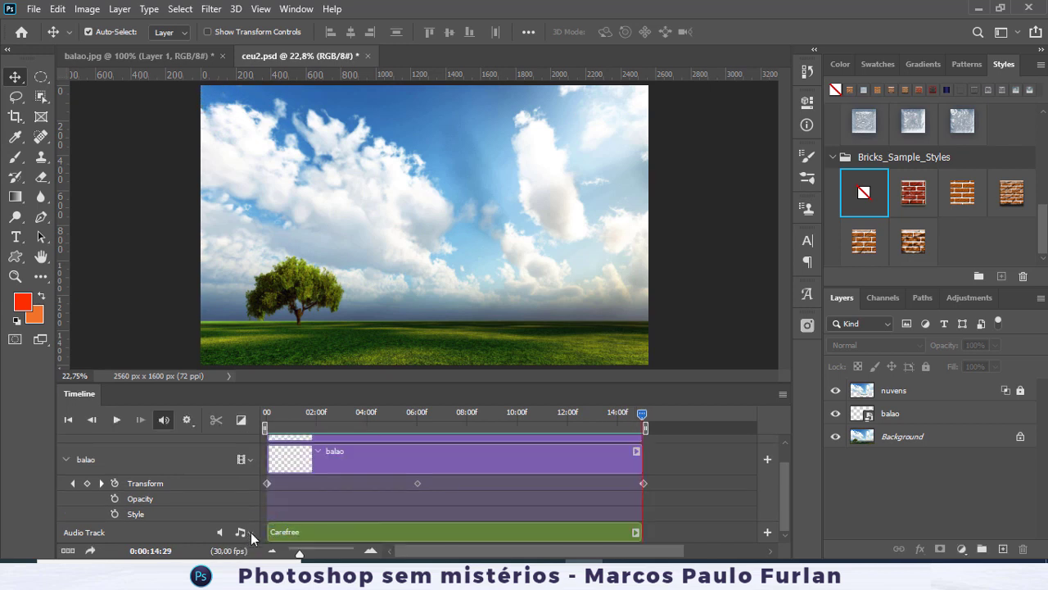
# - Unmute the audio track holding the Carefree clip, and play back part of the animation to check the sound
pyautogui.click(250, 533)
pyautogui.click(222, 535)
pyautogui.click(116, 421)
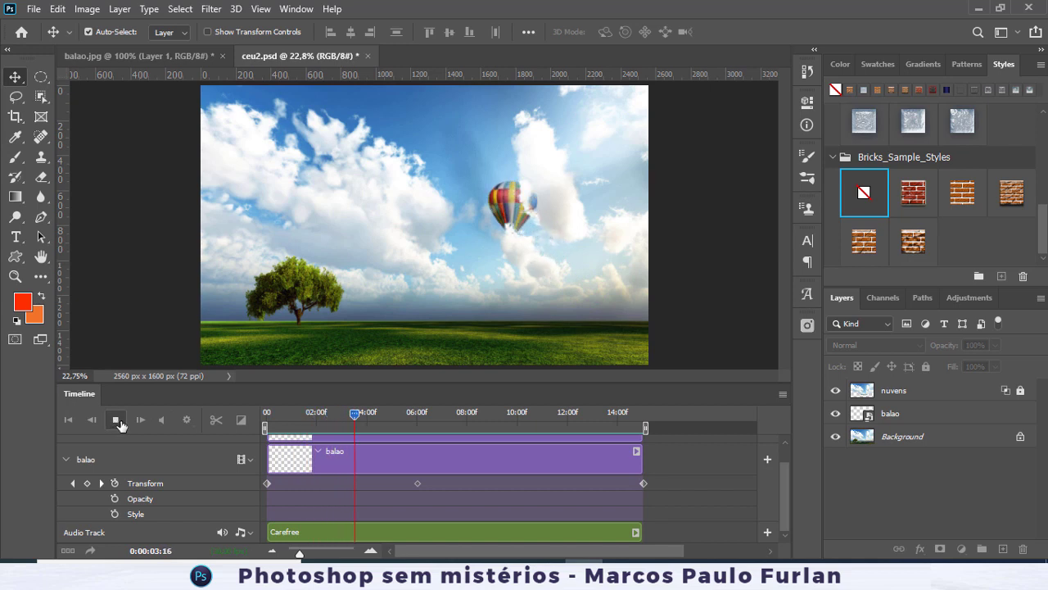
pyautogui.click(120, 425)
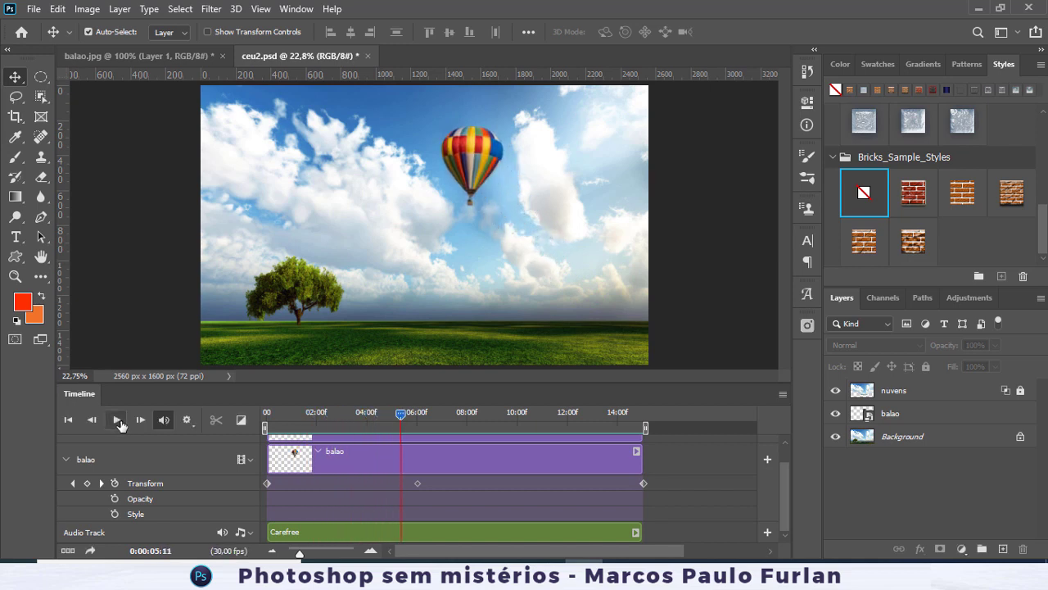
# - Resize the image proportionally to a width of 1200 pixels and save the document
pyautogui.click(86, 10)
pyautogui.click(123, 123)
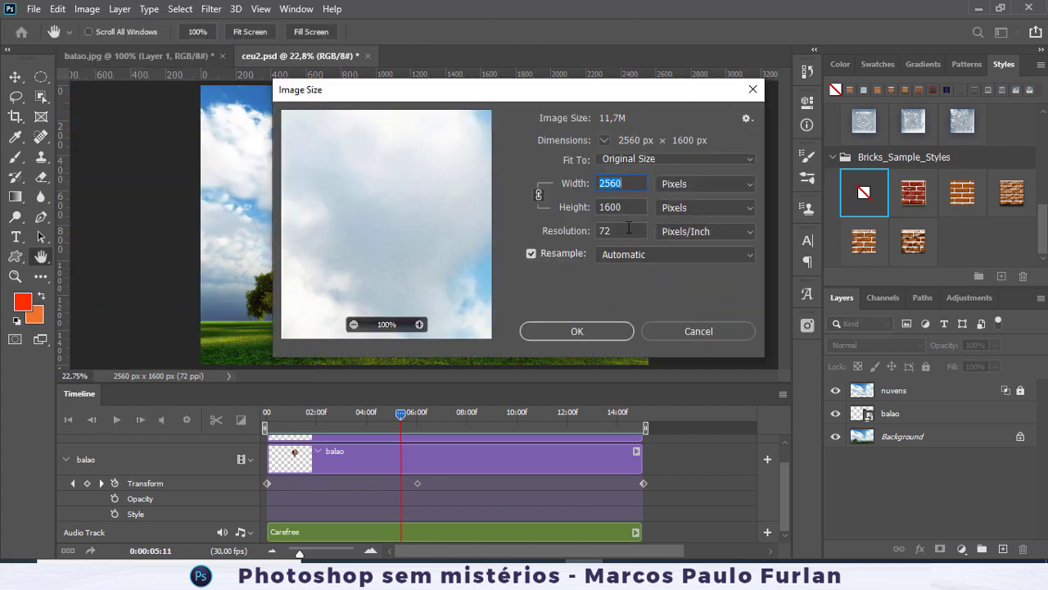
pyautogui.write('1200')
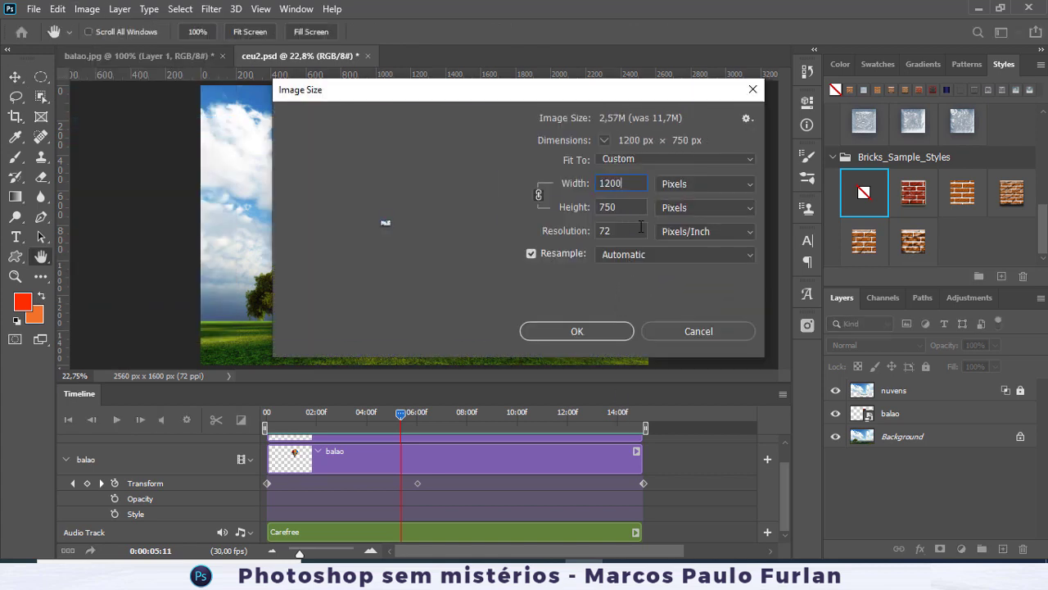
pyautogui.click(620, 330)
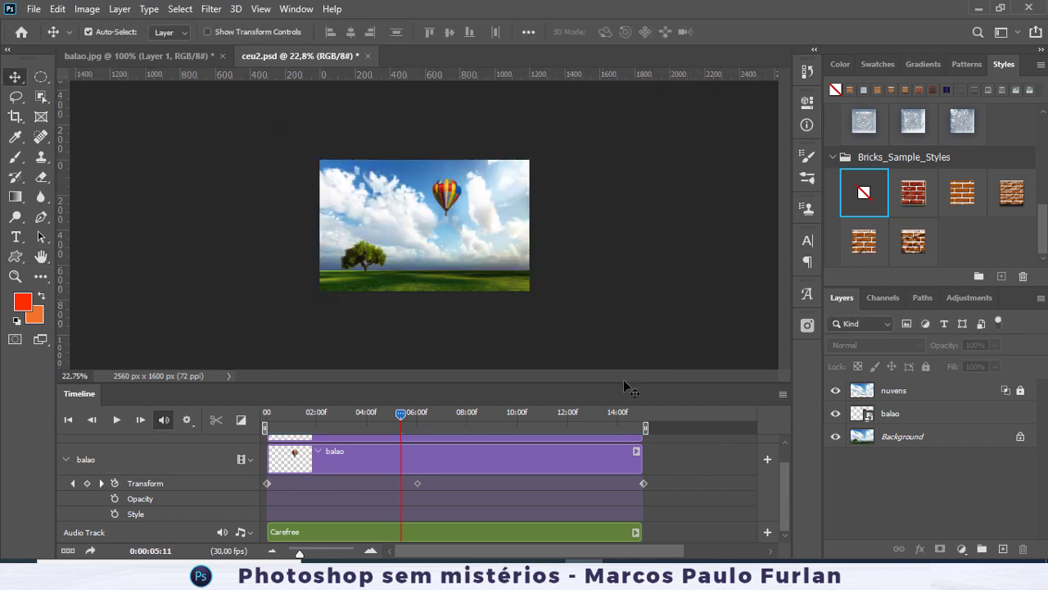
pyautogui.click(33, 8)
pyautogui.click(80, 175)
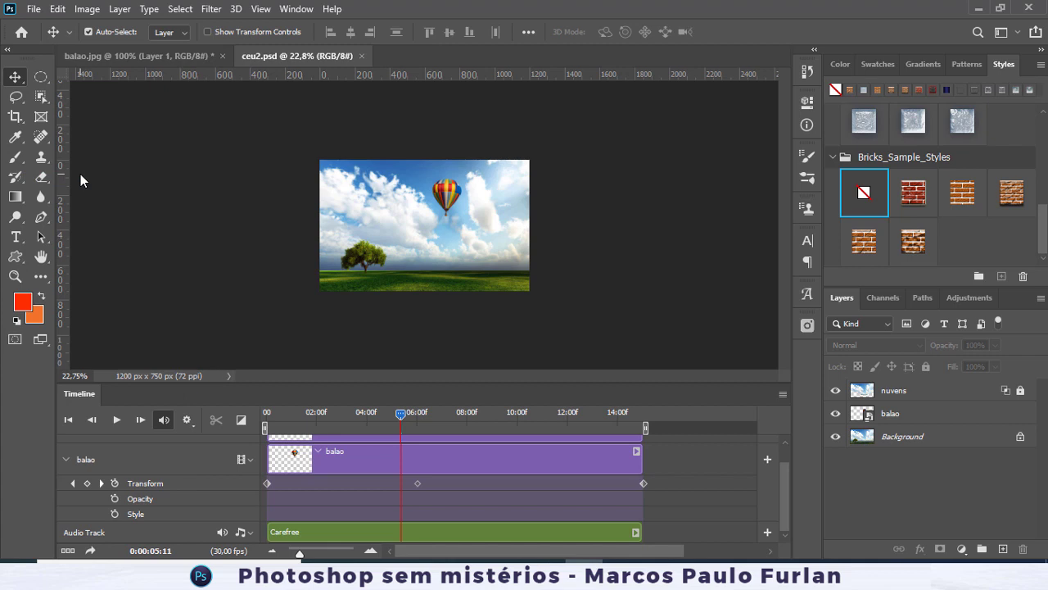
# - Open the Render Video settings and use the H.264 format, the High Quality preset and Document Size
pyautogui.click(35, 9)
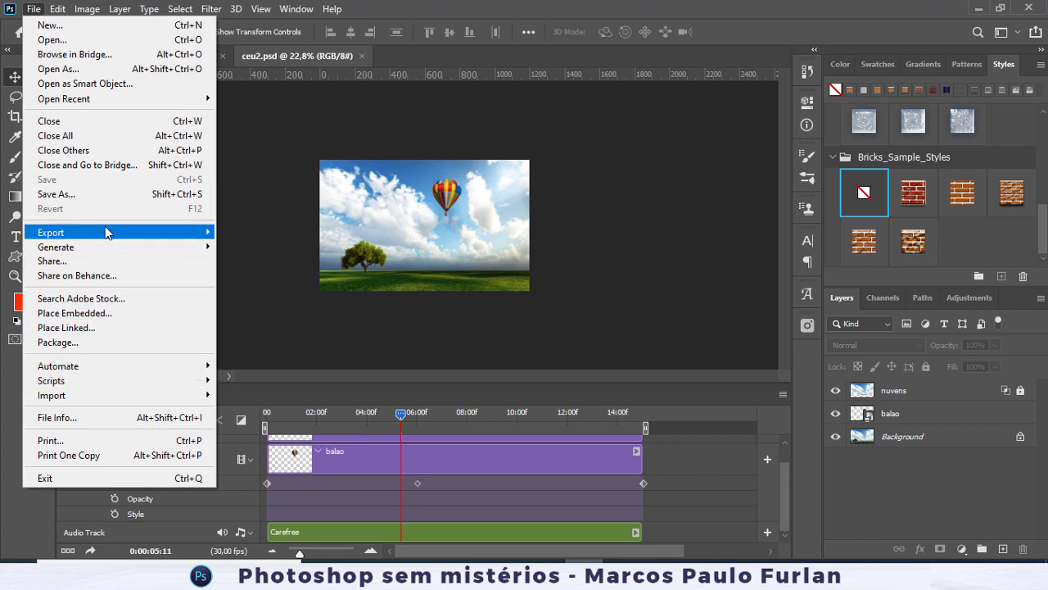
pyautogui.moveTo(105, 232)
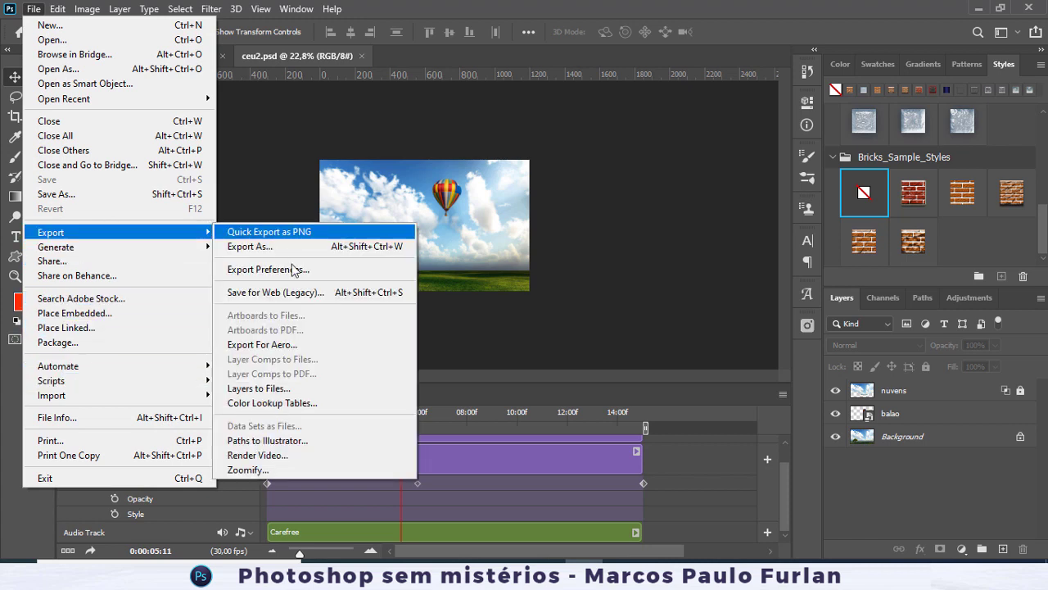
pyautogui.click(279, 457)
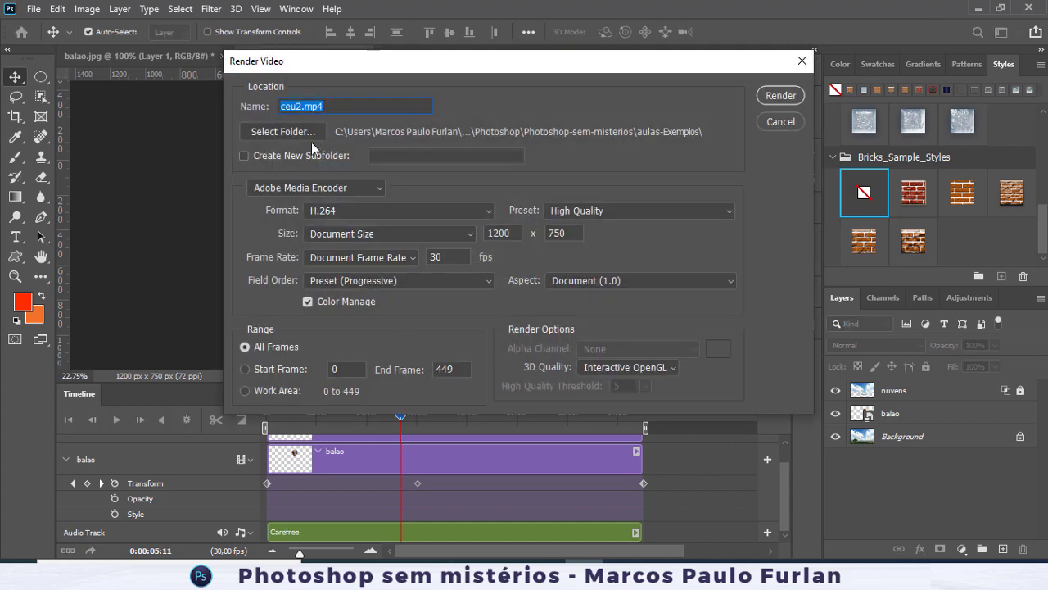
pyautogui.click(573, 213)
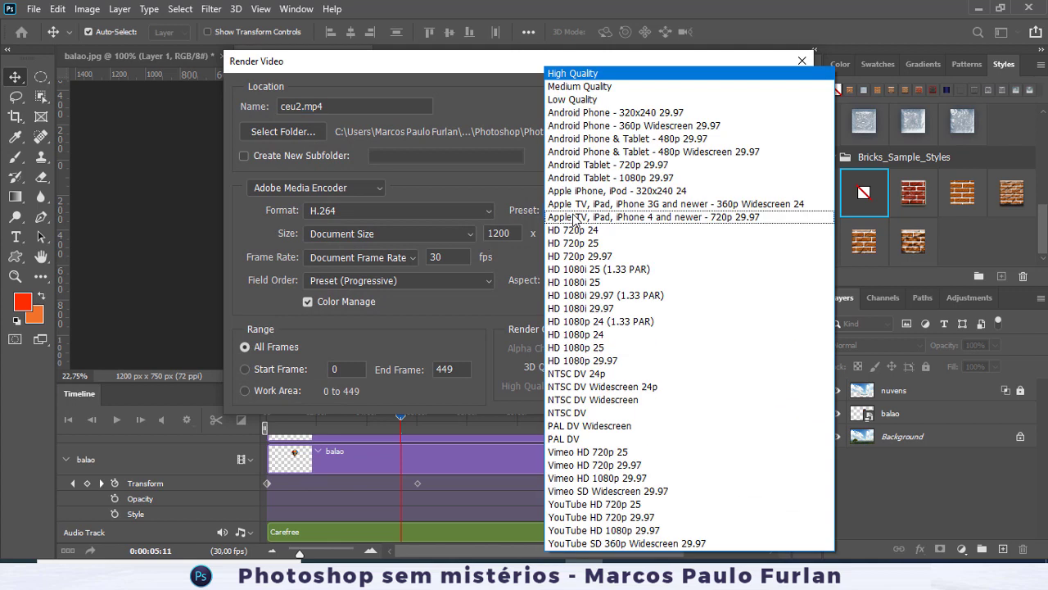
pyautogui.click(575, 74)
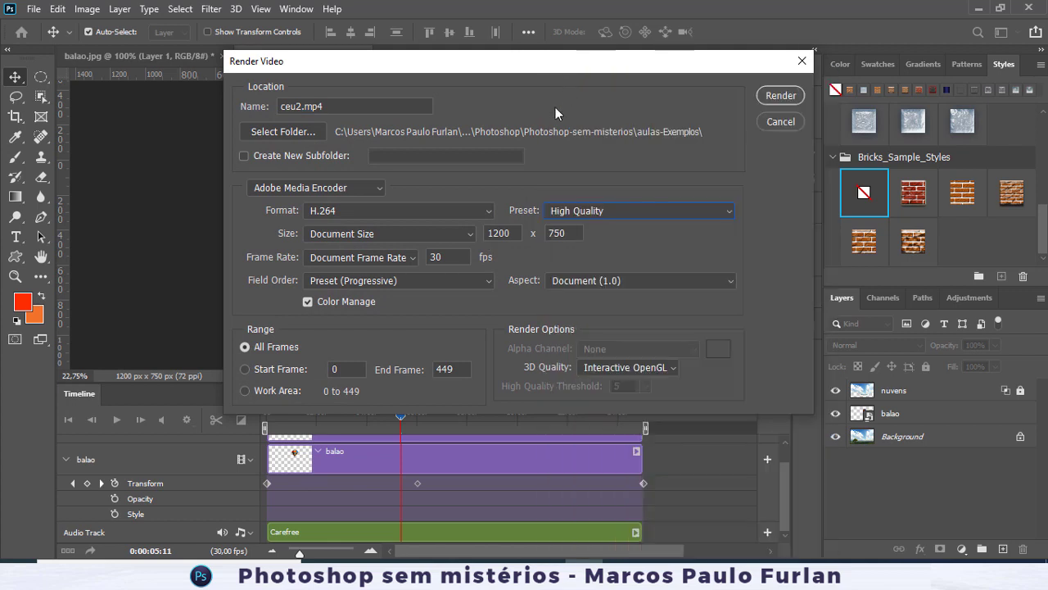
pyautogui.click(334, 210)
pyautogui.click(361, 218)
pyautogui.click(384, 234)
pyautogui.press('Escape')
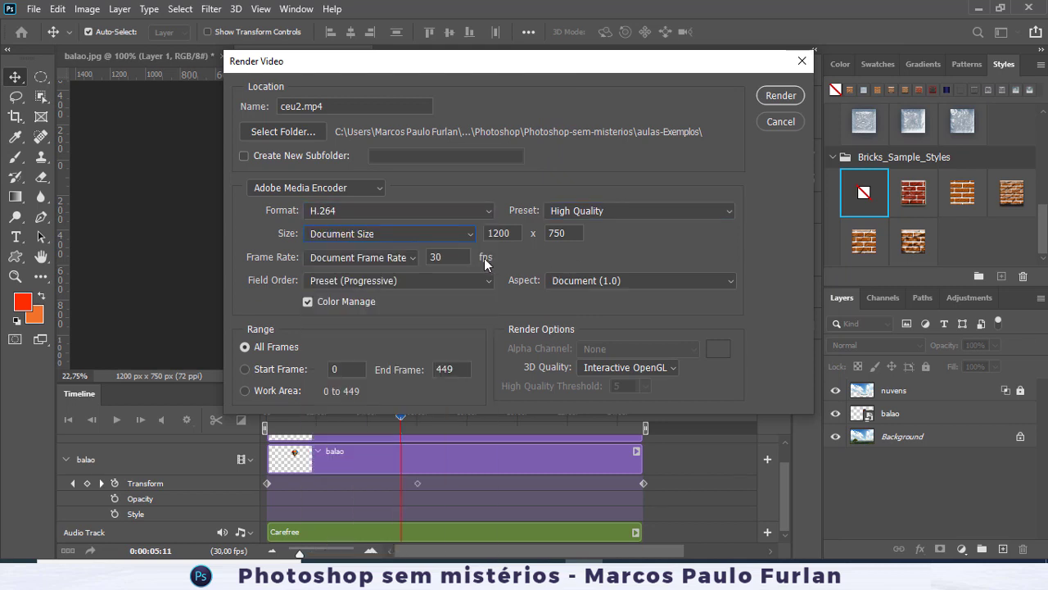
# - Set the pixel aspect of the rendered video to Square (1.0)
pyautogui.click(561, 279)
pyautogui.click(561, 279)
pyautogui.click(561, 279)
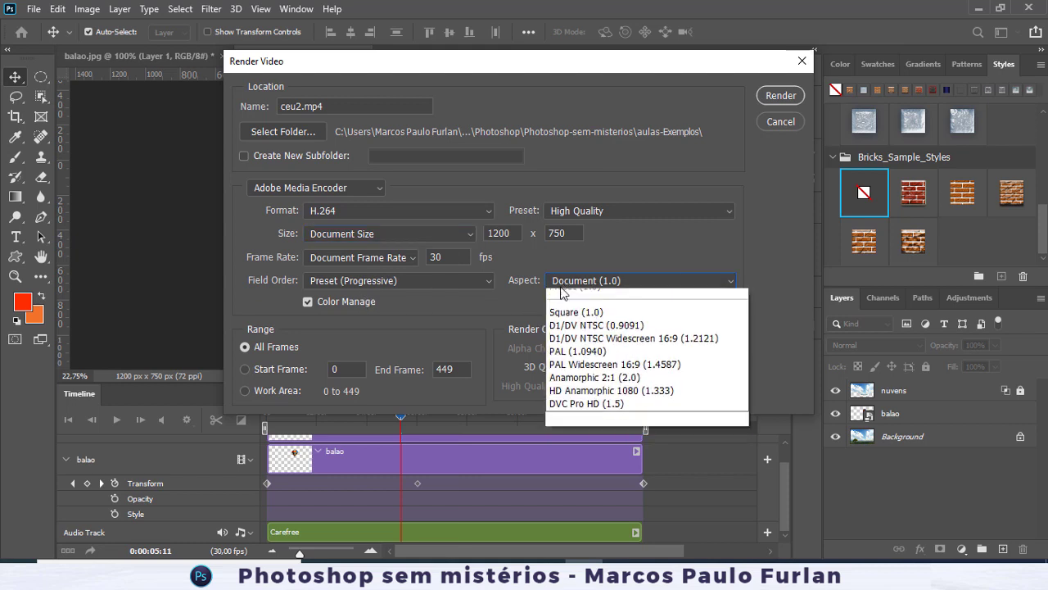
pyautogui.click(565, 331)
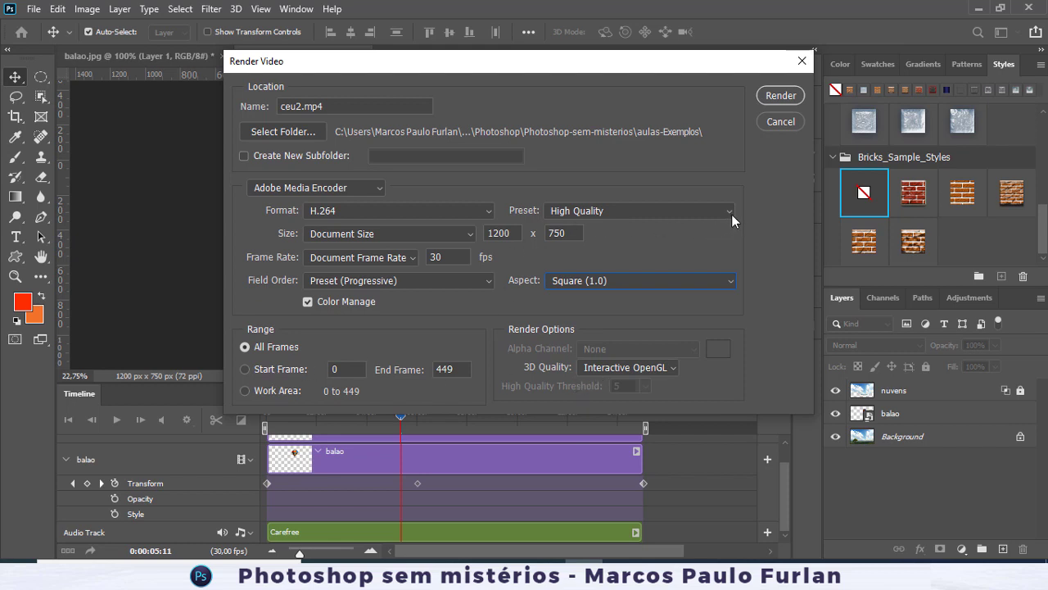
# - Keep Adobe Media Encoder, select the aulas-Exemplos folder as the destination, and render the video as ceu2.mp4
pyautogui.click(378, 191)
pyautogui.click(379, 191)
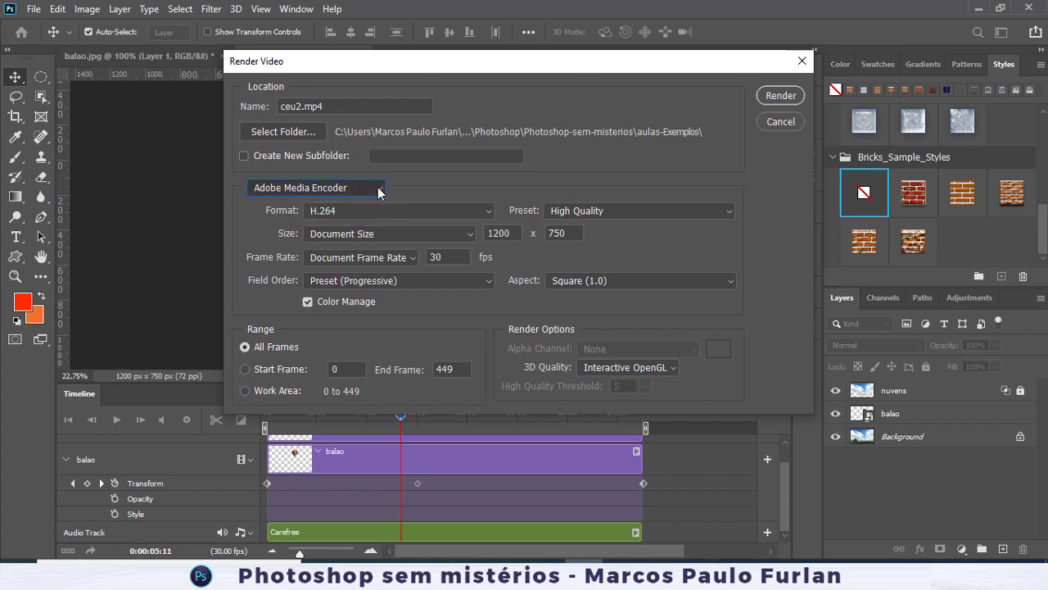
pyautogui.click(309, 130)
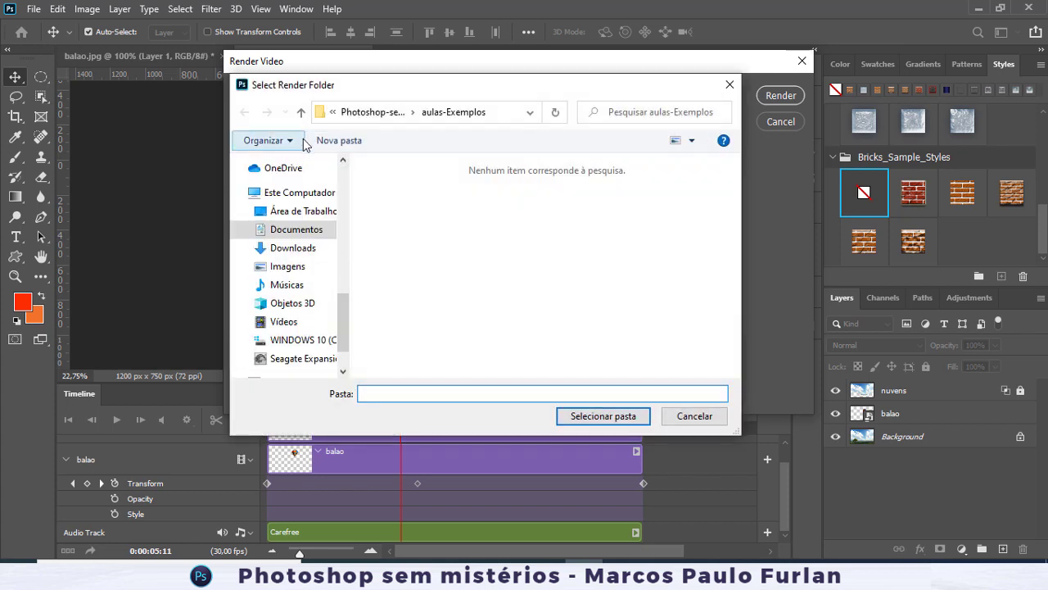
pyautogui.click(604, 416)
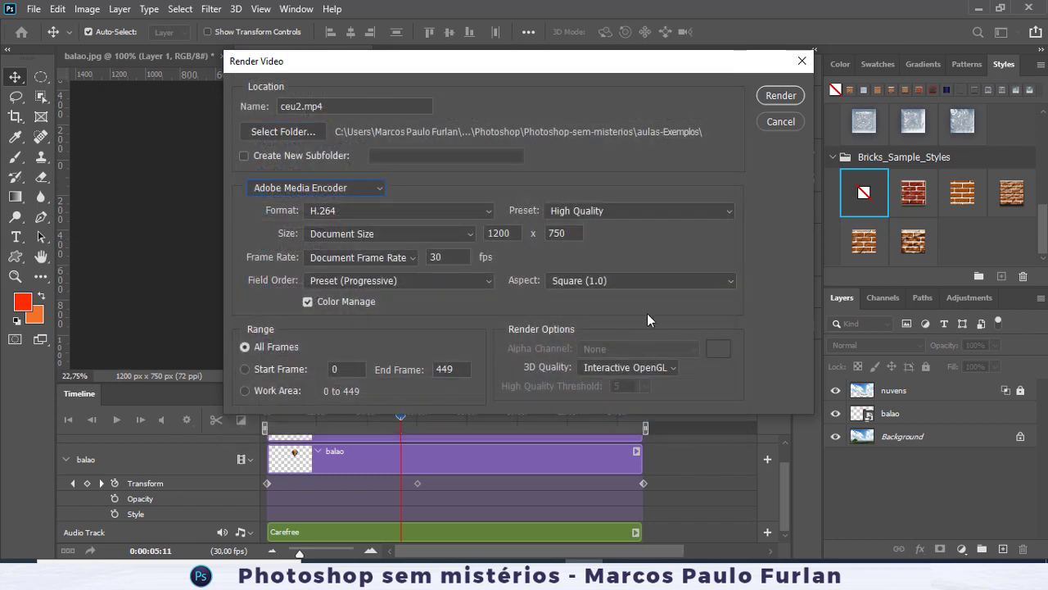
pyautogui.click(784, 97)
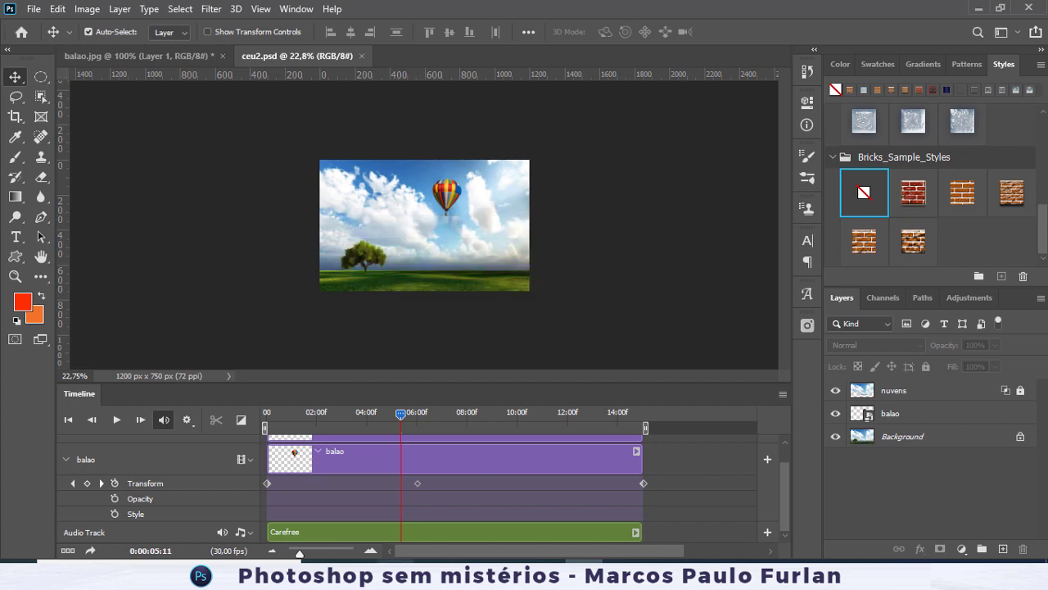
# - Switch to File Explorer and go to the aulas-Exemplos folder inside _Cursos, Photoshop, Photoshop-sem-misterios
pyautogui.moveTo(546, 577)
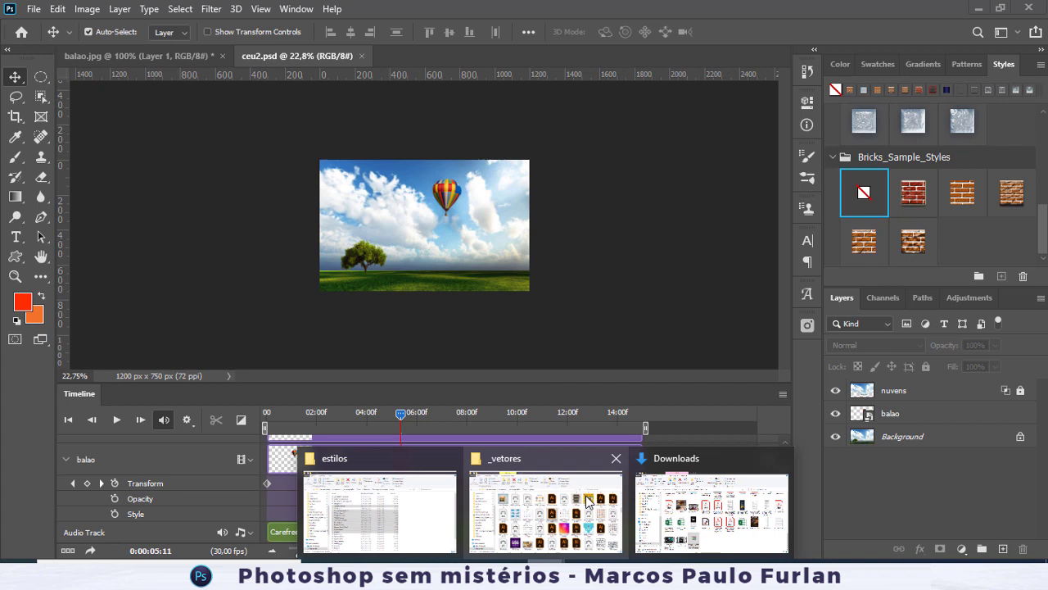
pyautogui.click(511, 494)
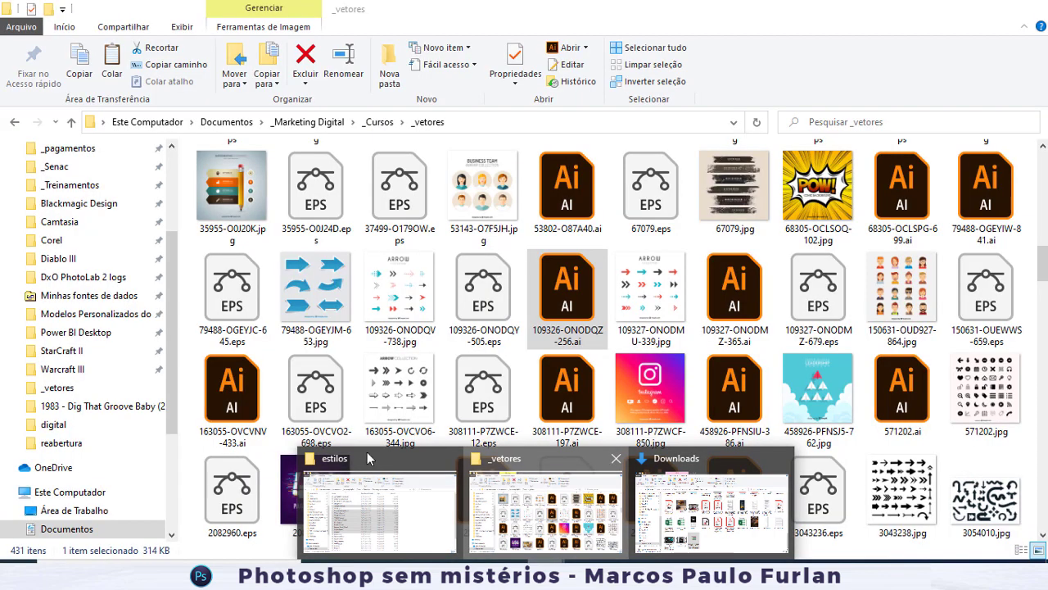
pyautogui.click(353, 482)
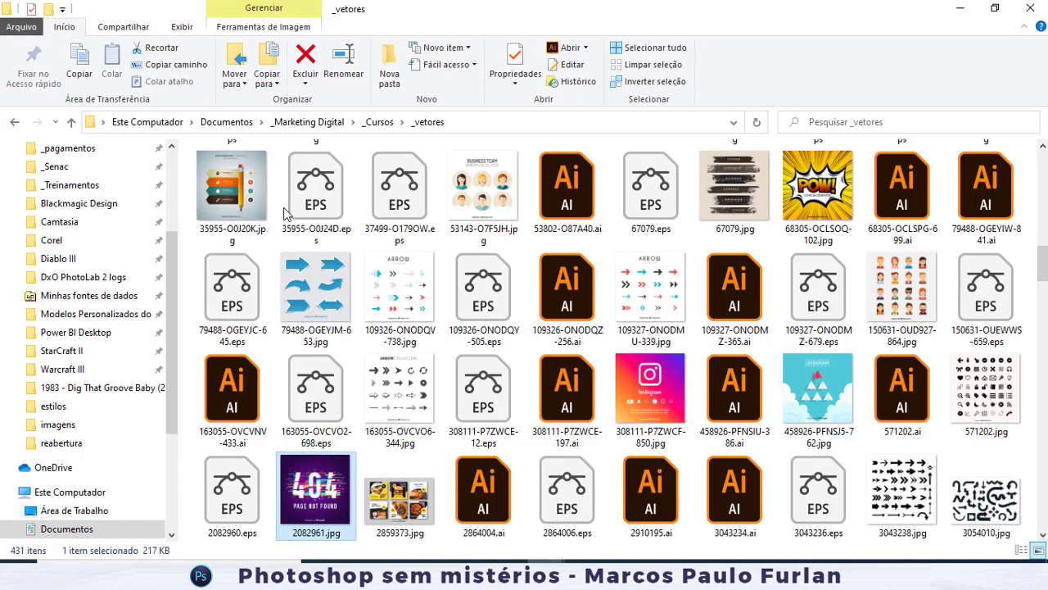
pyautogui.click(383, 130)
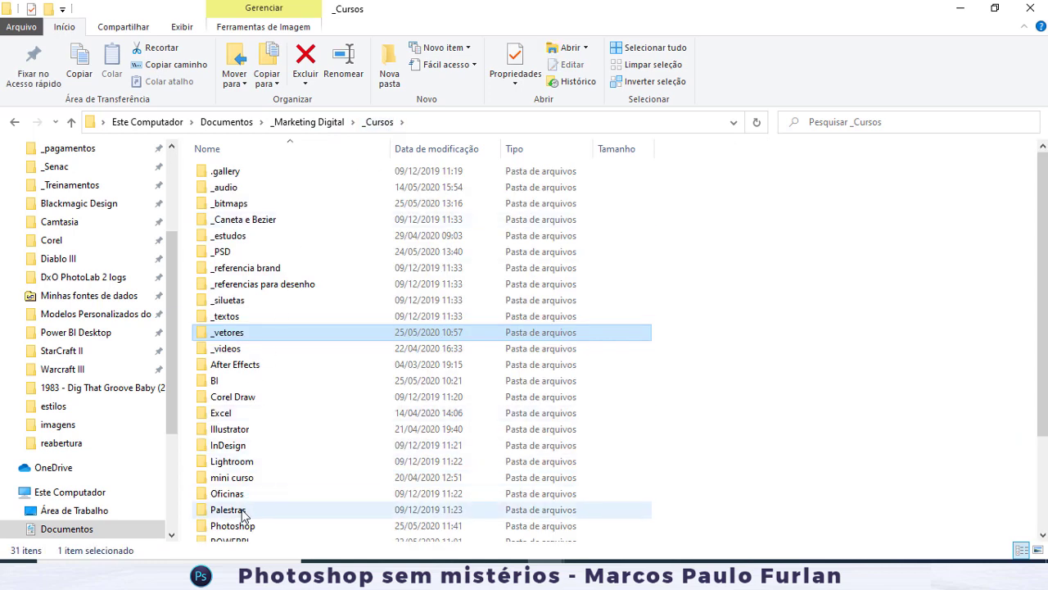
pyautogui.click(240, 530)
pyautogui.doubleClick(240, 531)
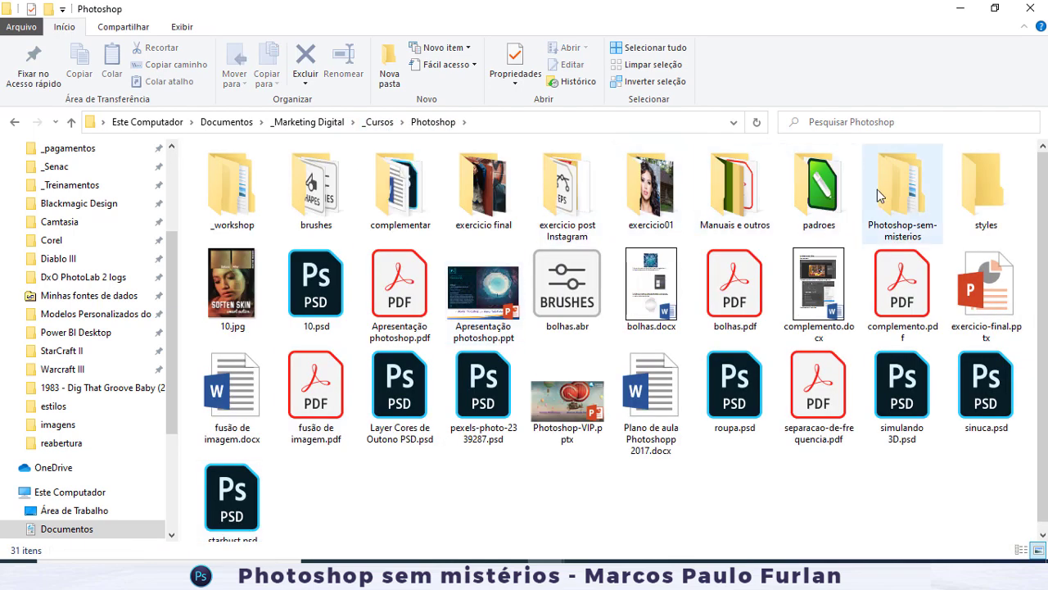
pyautogui.doubleClick(877, 189)
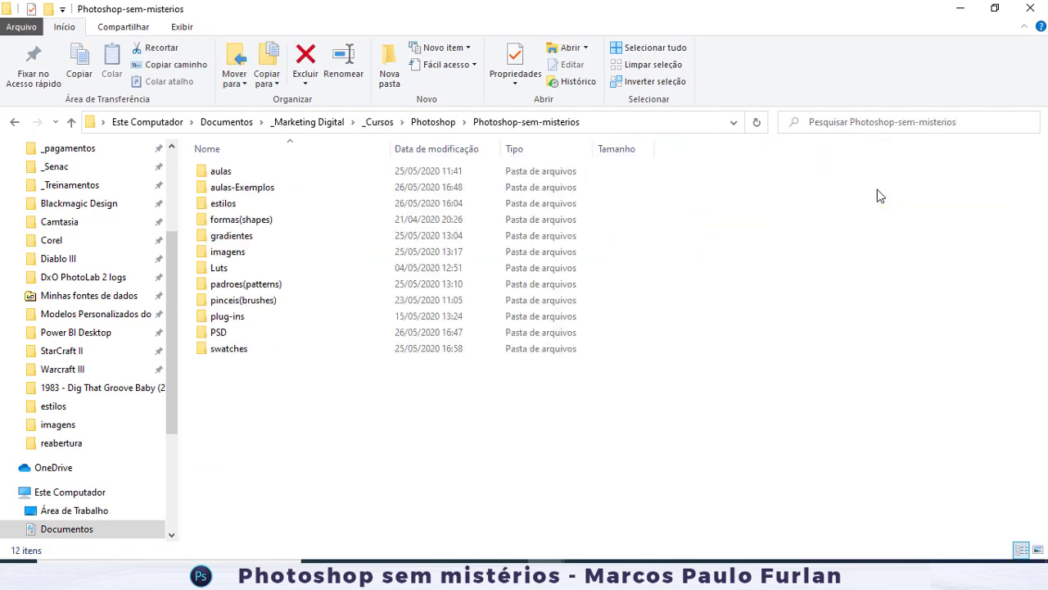
pyautogui.click(256, 189)
pyautogui.doubleClick(257, 188)
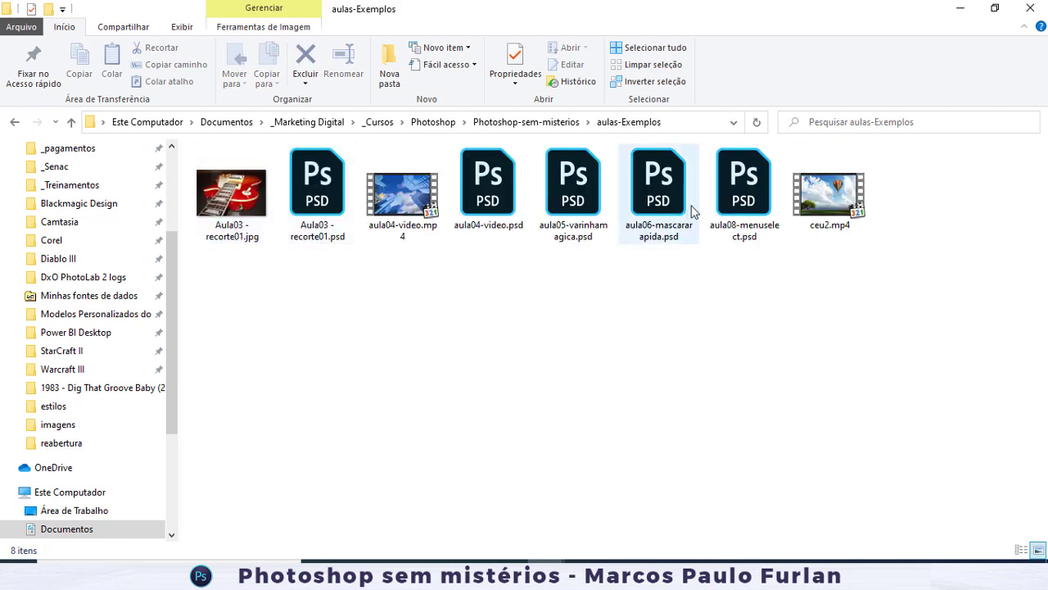
# - Open the rendered ceu2.mp4 in the media player, watch it to the end and close the player
pyautogui.click(825, 194)
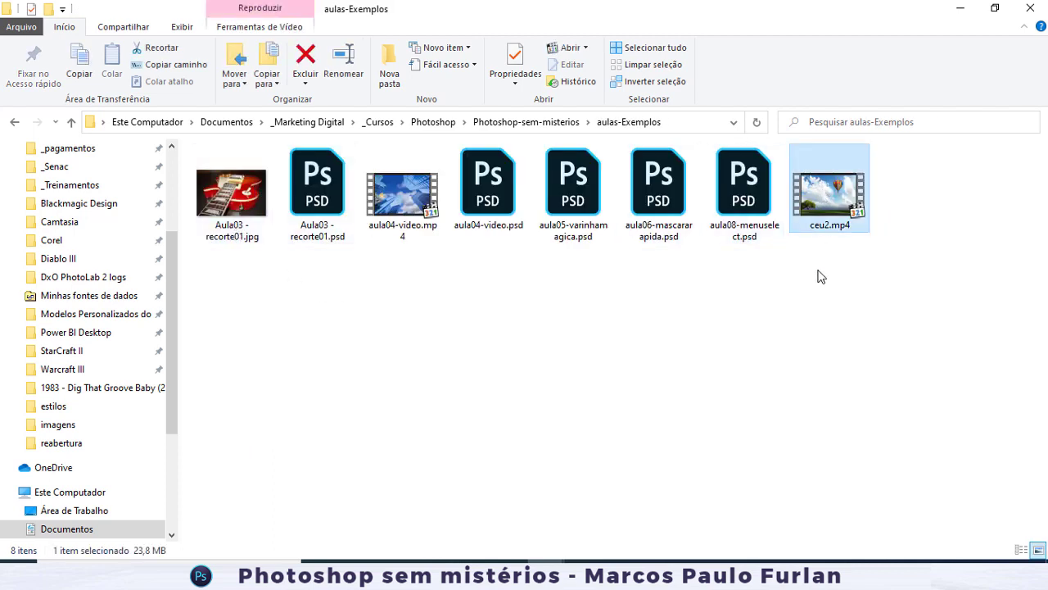
pyautogui.rightClick(826, 204)
pyautogui.press('Escape')
pyautogui.doubleClick(821, 204)
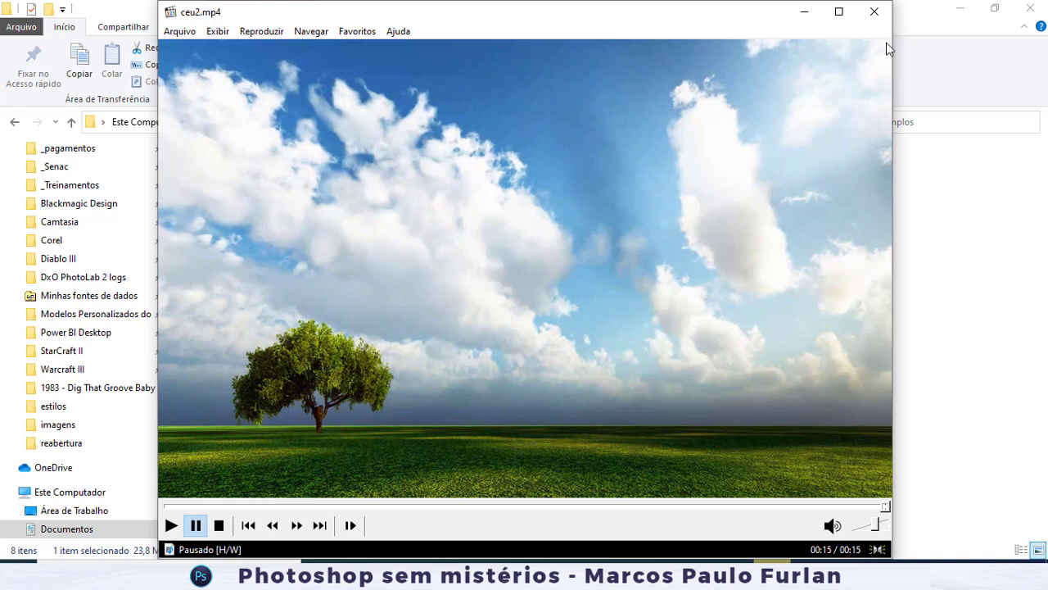
pyautogui.click(873, 12)
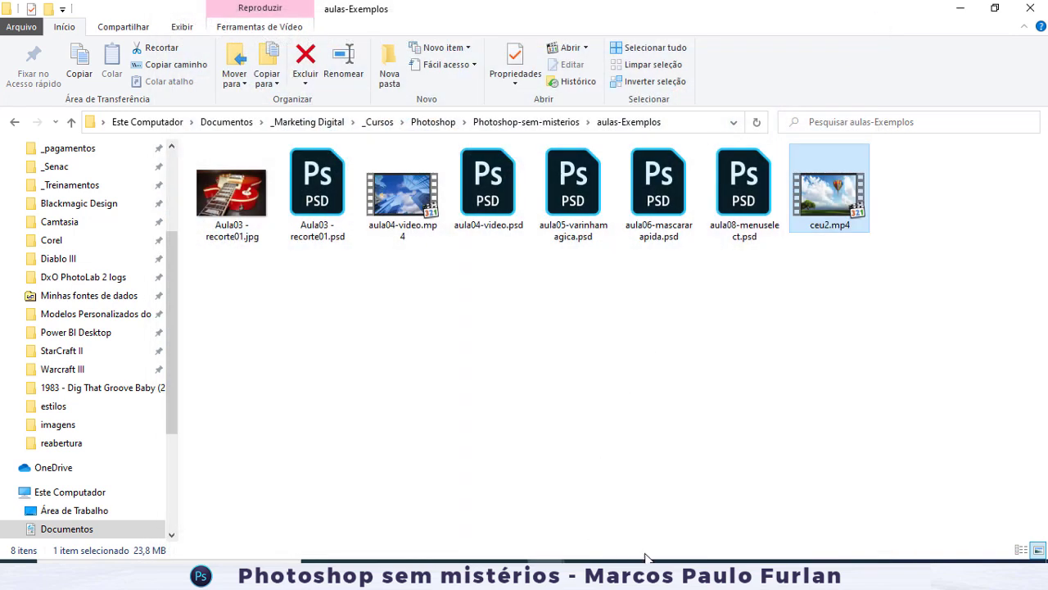